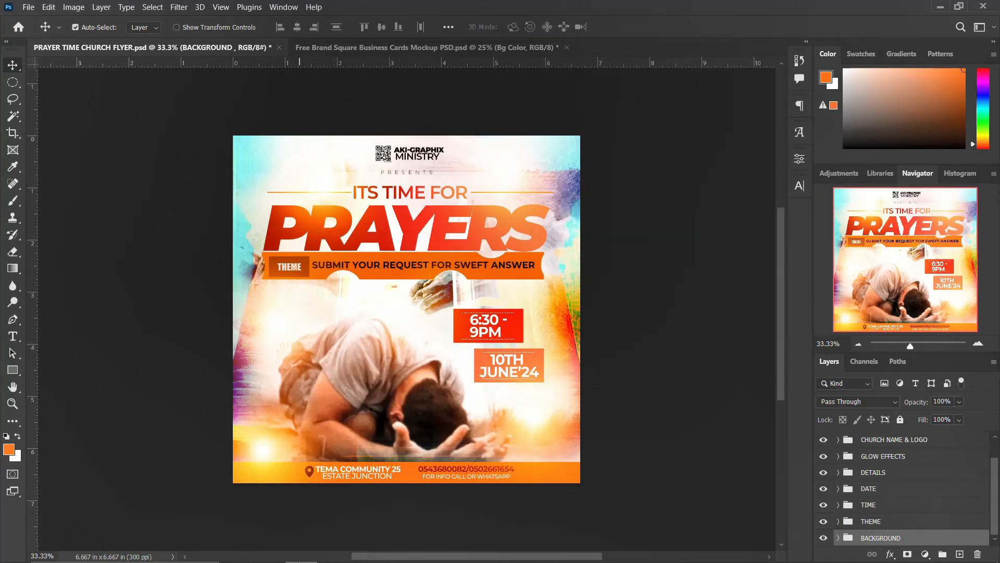
{"action": "left_click", "coordinate": [268, 559]}
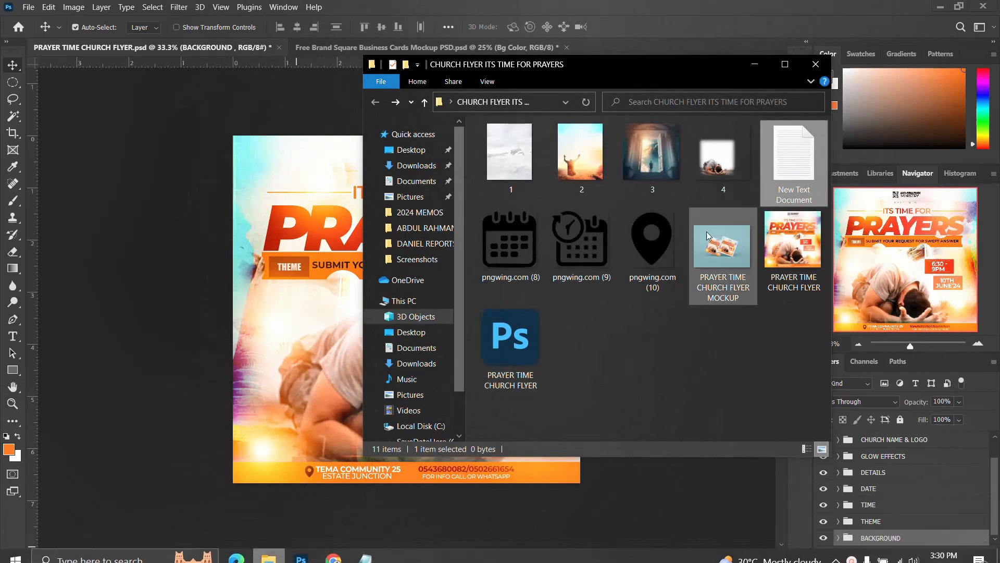
{"action": "left_click", "coordinate": [690, 4]}
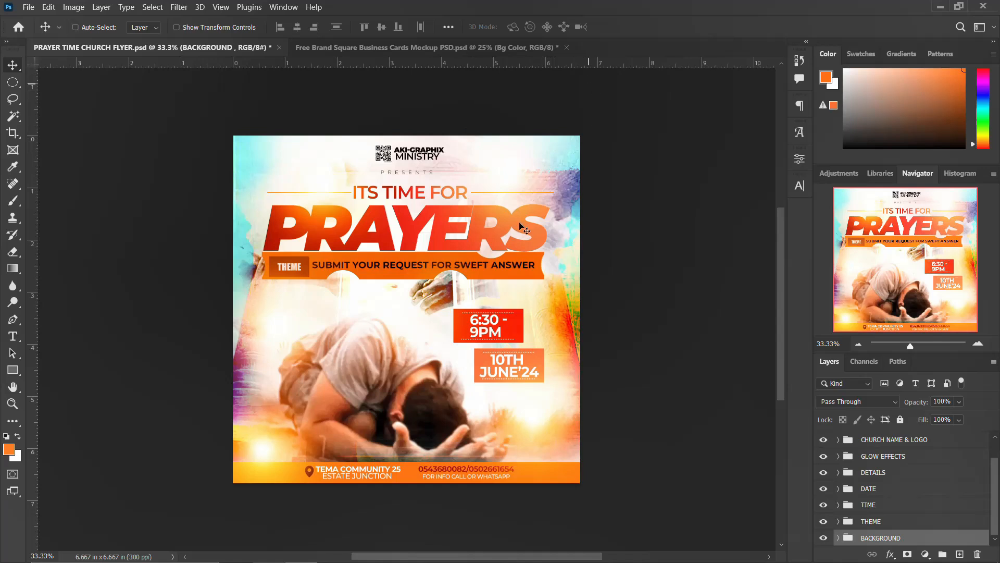
Step: Create a 2000 x 2000 px, 300 ppi document named "CHURCH FLYER ITS TIME FOR PRAYERS" and unlock its background layer
{"action": "key", "text": "ctrl+n"}
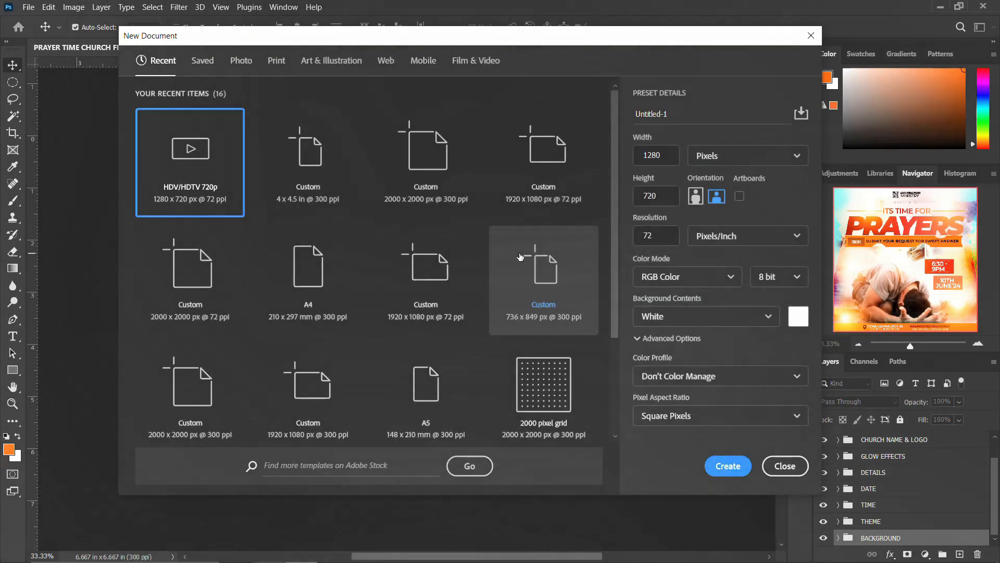
{"action": "left_click", "coordinate": [410, 157]}
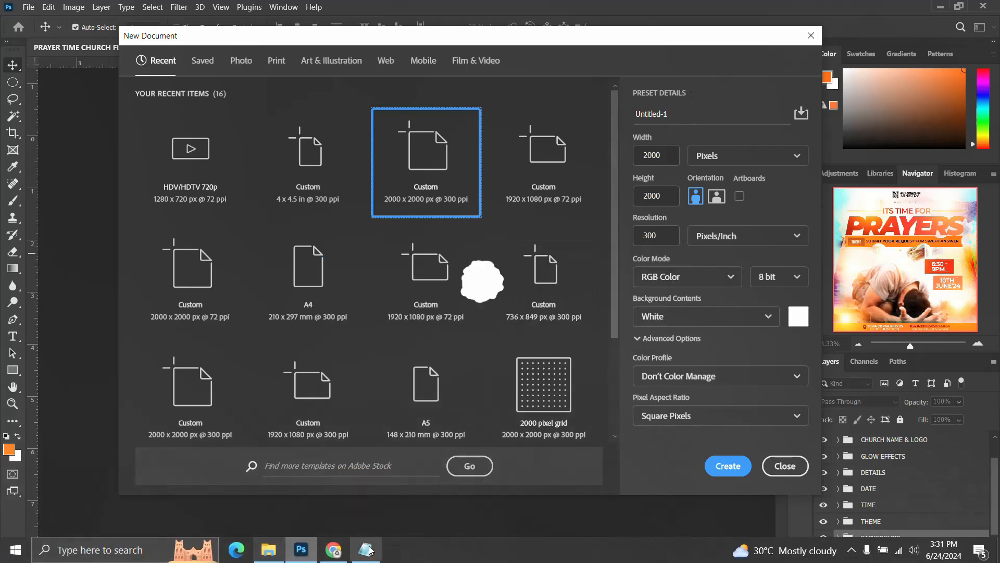
{"action": "left_click", "coordinate": [366, 557]}
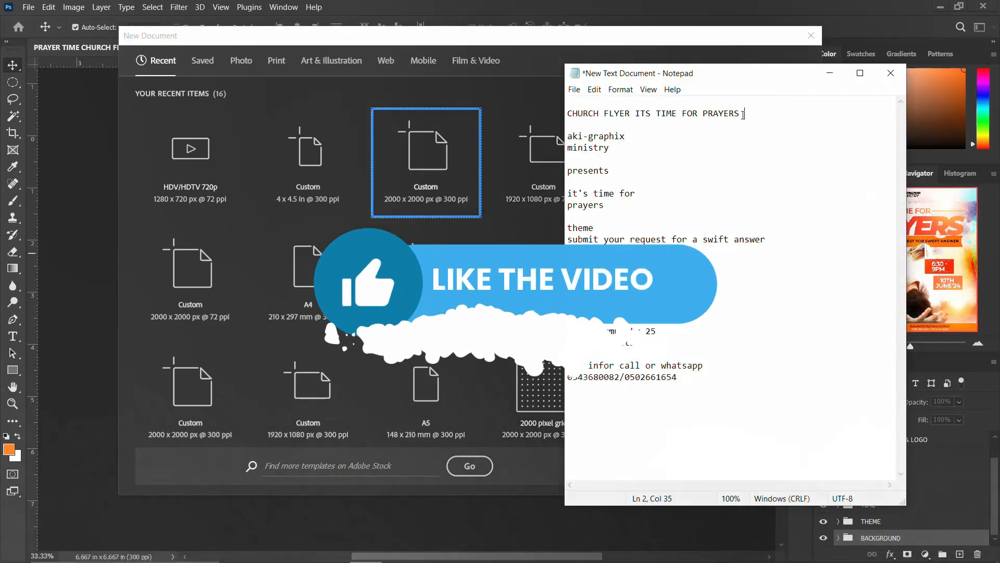
{"action": "left_click_drag", "start_coordinate": [651, 125], "coordinate": [551, 115]}
{"action": "left_click", "coordinate": [503, 36]}
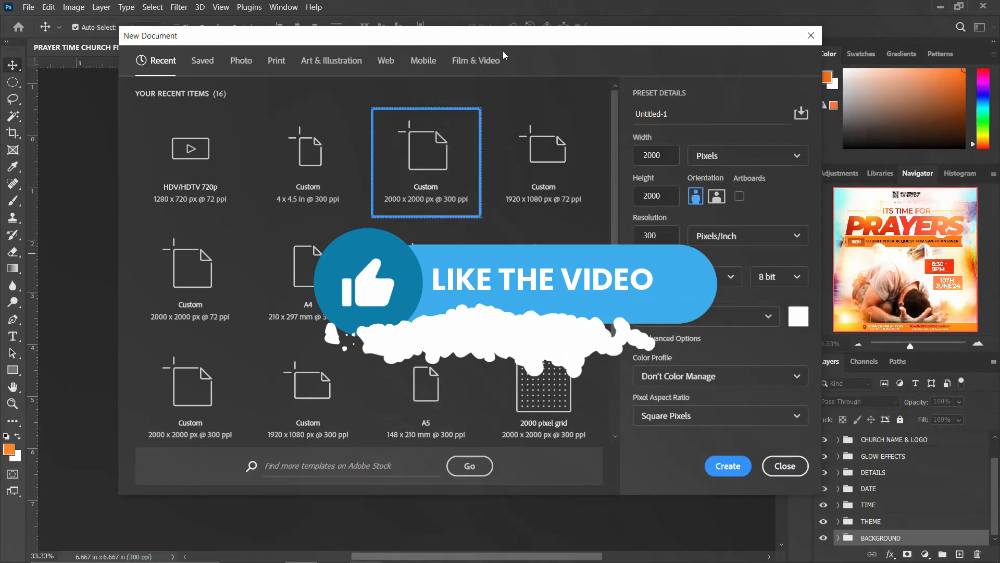
{"action": "left_click_drag", "start_coordinate": [673, 116], "coordinate": [613, 115]}
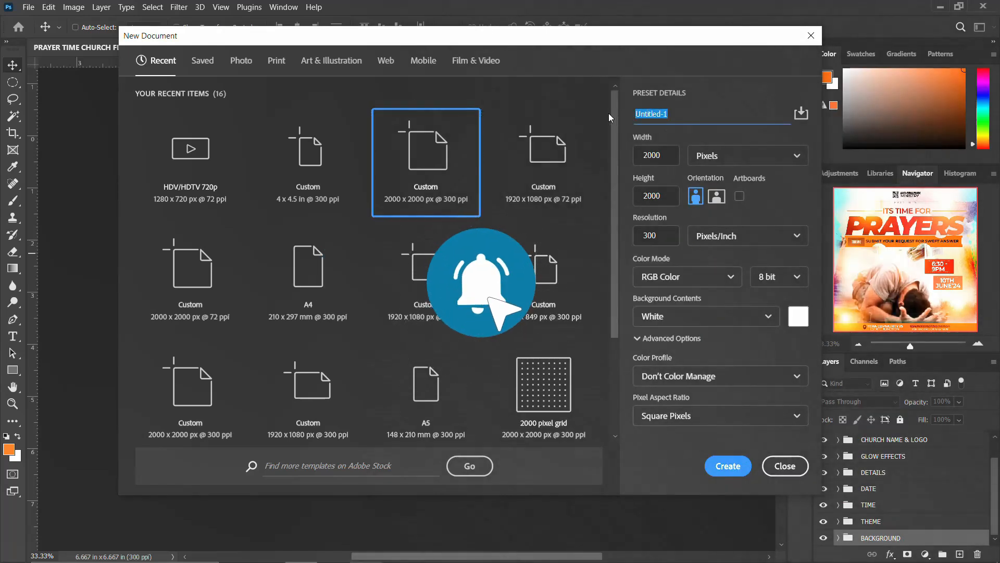
{"action": "type", "text": "CHURCH FLYER ITS TIME FOR PRAYERS"}
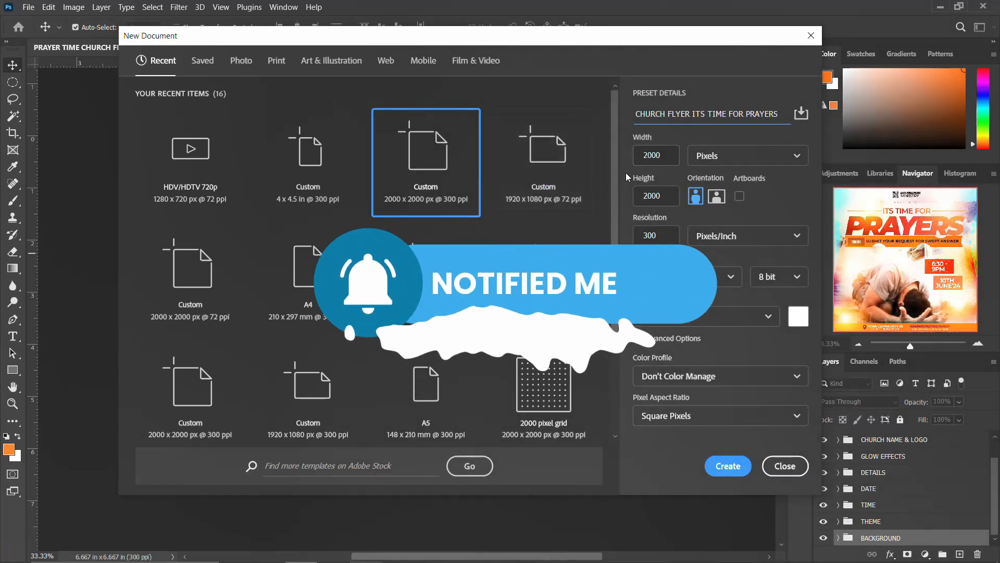
{"action": "left_click", "coordinate": [722, 468]}
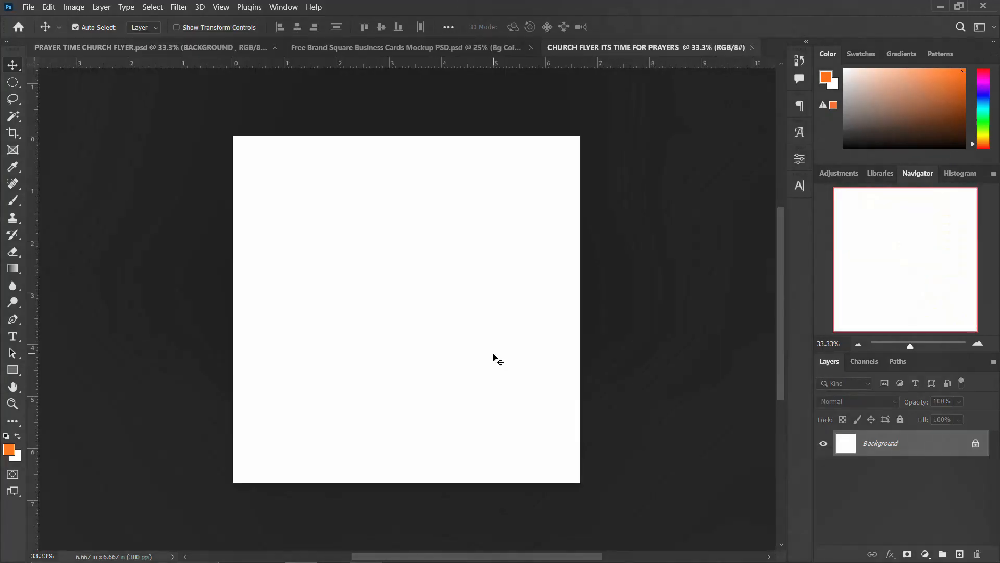
{"action": "left_click", "coordinate": [975, 444]}
Step: Place image 1 from the project folder and enlarge it to about 284% so it covers the canvas
{"action": "mouse_move", "coordinate": [316, 555]}
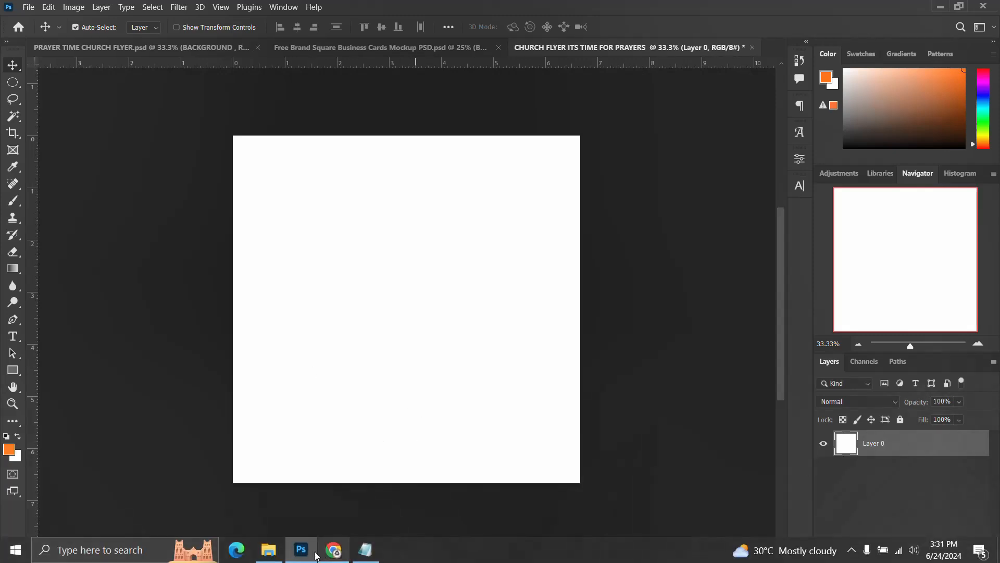
{"action": "left_click", "coordinate": [268, 550]}
{"action": "left_click", "coordinate": [496, 158]}
{"action": "left_click_drag", "start_coordinate": [496, 158], "coordinate": [301, 288]}
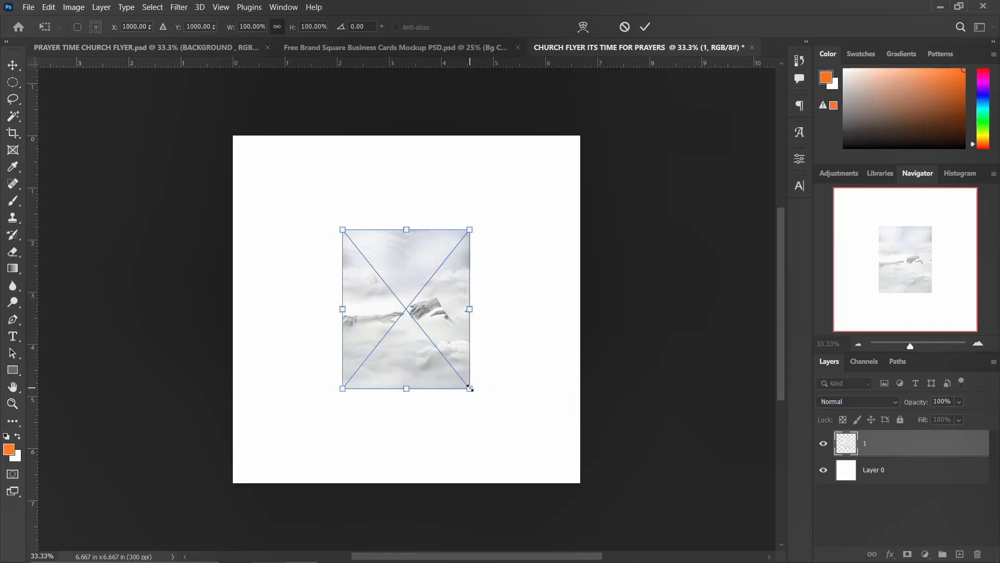
{"action": "left_click_drag", "start_coordinate": [469, 388], "coordinate": [608, 499]}
{"action": "left_click_drag", "start_coordinate": [599, 353], "coordinate": [534, 343]}
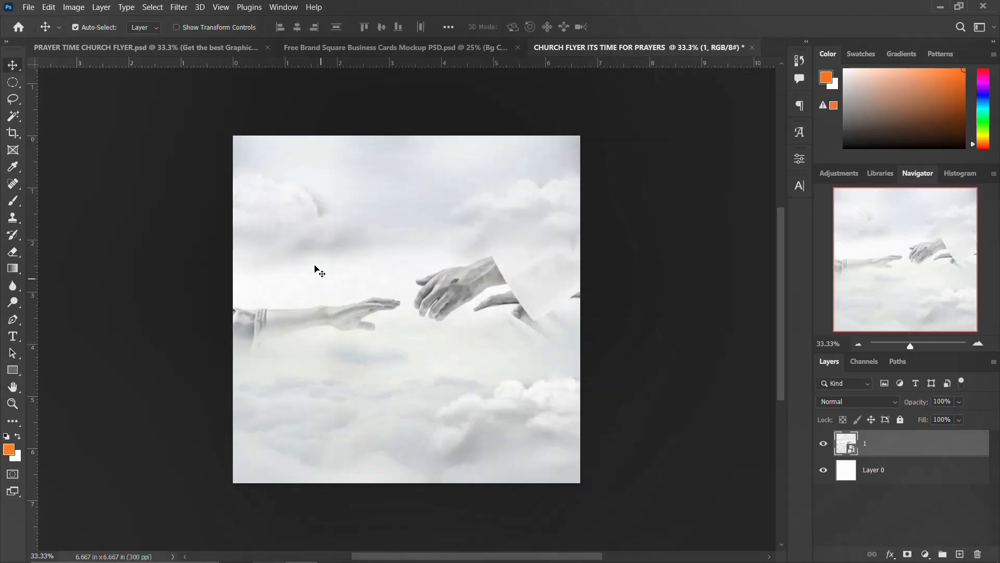
Step: Rotate the clouds-and-hands image slightly clockwise
{"action": "key", "text": "ctrl+t"}
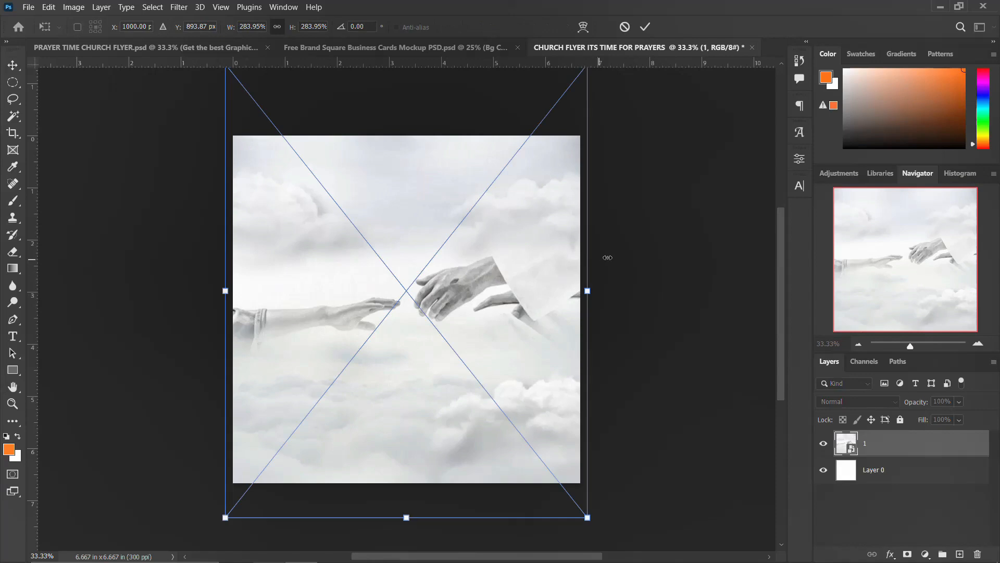
{"action": "left_click_drag", "start_coordinate": [629, 259], "coordinate": [636, 289]}
{"action": "key", "text": "Return"}
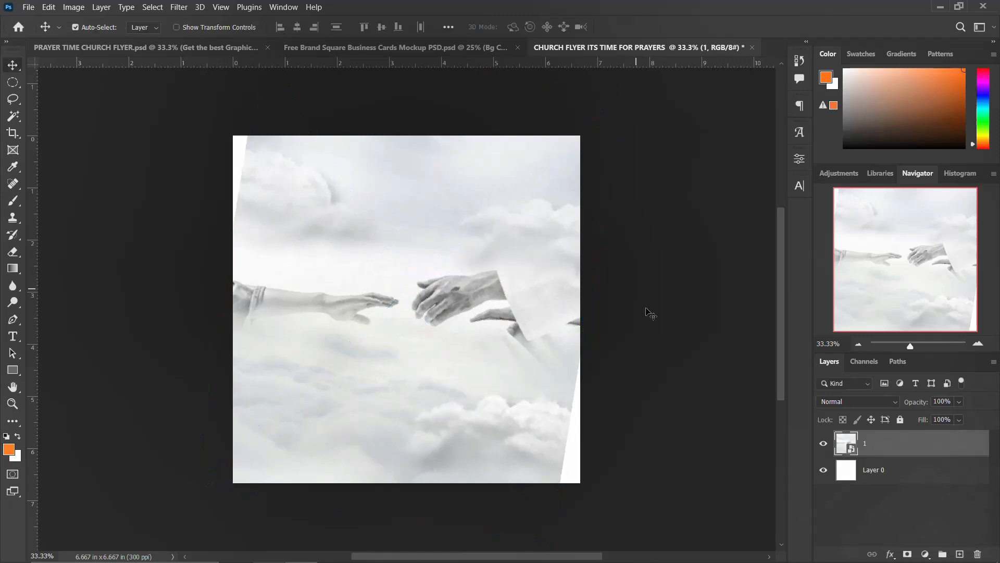
Step: Add a layer mask to layer 1 and fade out the image's left and right edges with an 800 px soft black brush
{"action": "left_click", "coordinate": [907, 554]}
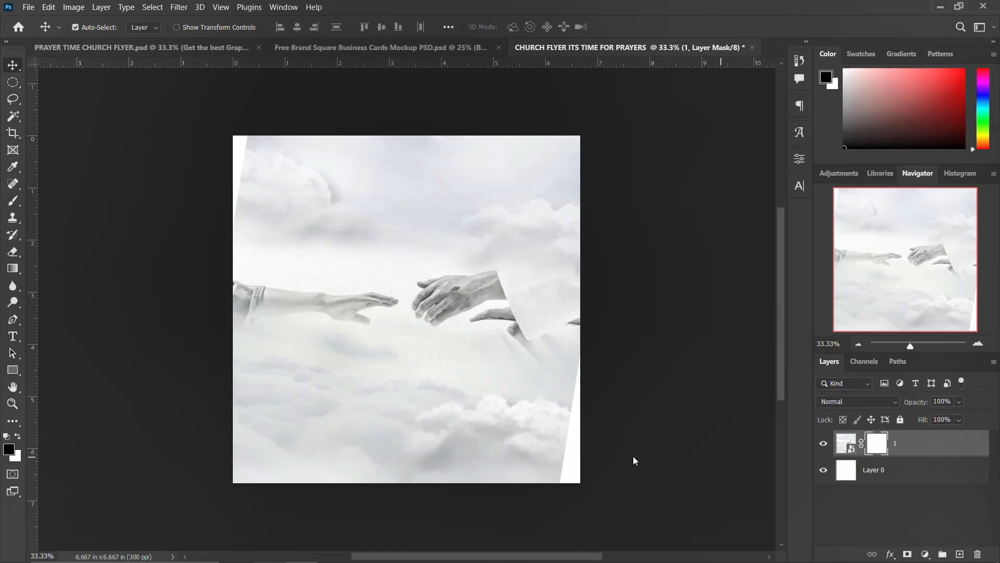
{"action": "key", "text": "b"}
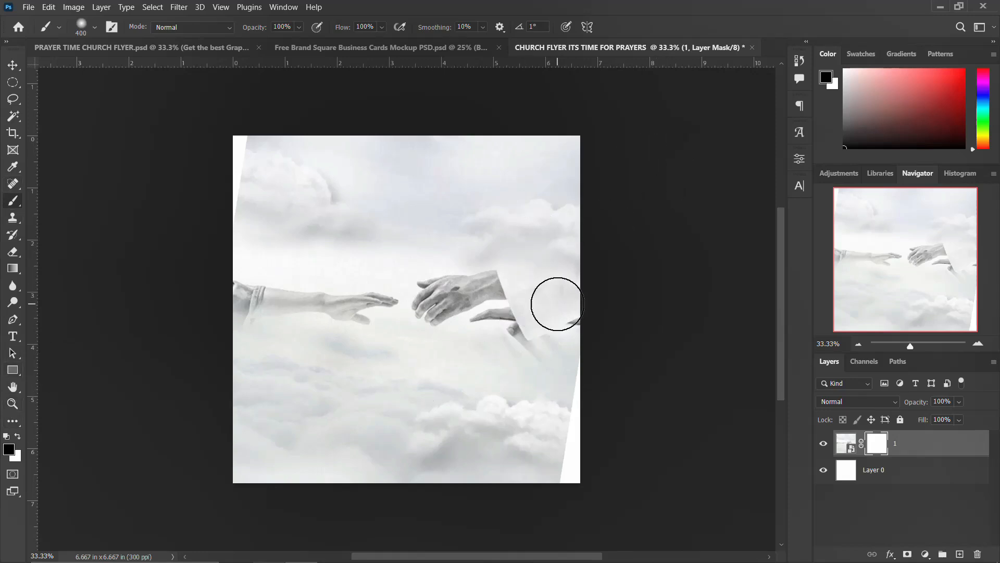
{"action": "key", "text": "bracketright"}
{"action": "key", "text": "bracketright"}
{"action": "key", "text": "bracketright"}
{"action": "key", "text": "bracketright"}
{"action": "mouse_move", "coordinate": [586, 286]}
{"action": "left_mouse_down"}
{"action": "mouse_move", "coordinate": [587, 435]}
{"action": "mouse_move", "coordinate": [554, 464]}
{"action": "left_mouse_up"}
{"action": "mouse_move", "coordinate": [224, 152]}
{"action": "left_mouse_down"}
{"action": "mouse_move", "coordinate": [199, 255]}
{"action": "mouse_move", "coordinate": [202, 143]}
{"action": "left_mouse_up"}
{"action": "left_click_drag", "start_coordinate": [184, 339], "coordinate": [192, 439]}
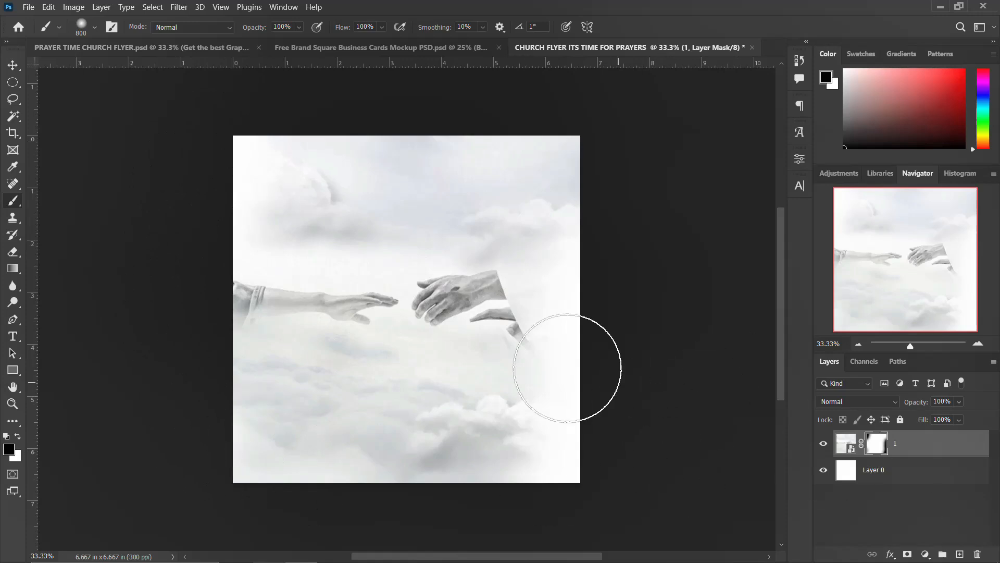
{"action": "left_click", "coordinate": [13, 65]}
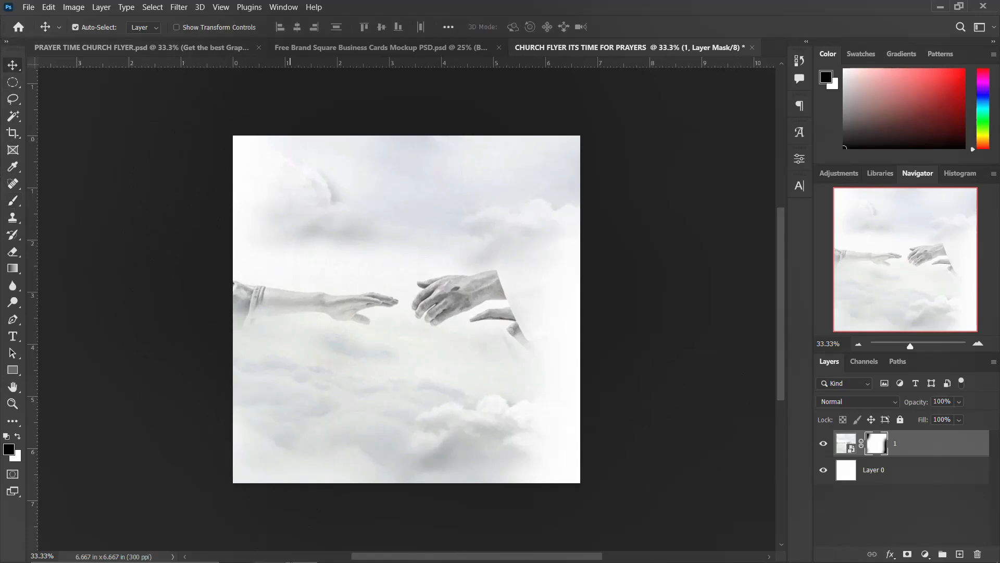
Step: Place image 2, the sunset photo with raised arms, and enlarge it to cover the whole canvas
{"action": "left_click", "coordinate": [271, 552]}
{"action": "left_click_drag", "start_coordinate": [573, 171], "coordinate": [262, 375]}
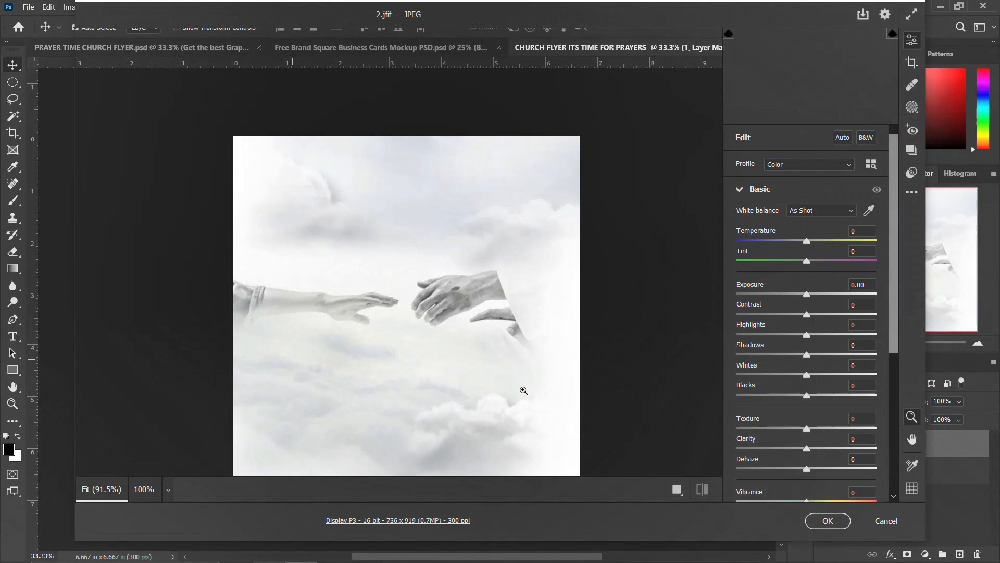
{"action": "left_click", "coordinate": [827, 522]}
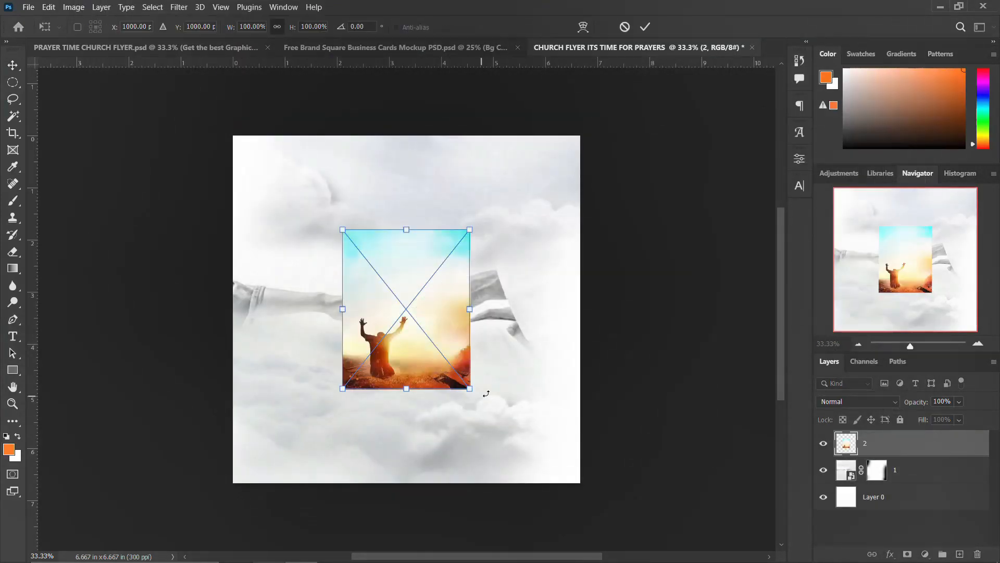
{"action": "left_click_drag", "start_coordinate": [466, 388], "coordinate": [597, 524]}
{"action": "key", "text": "Return"}
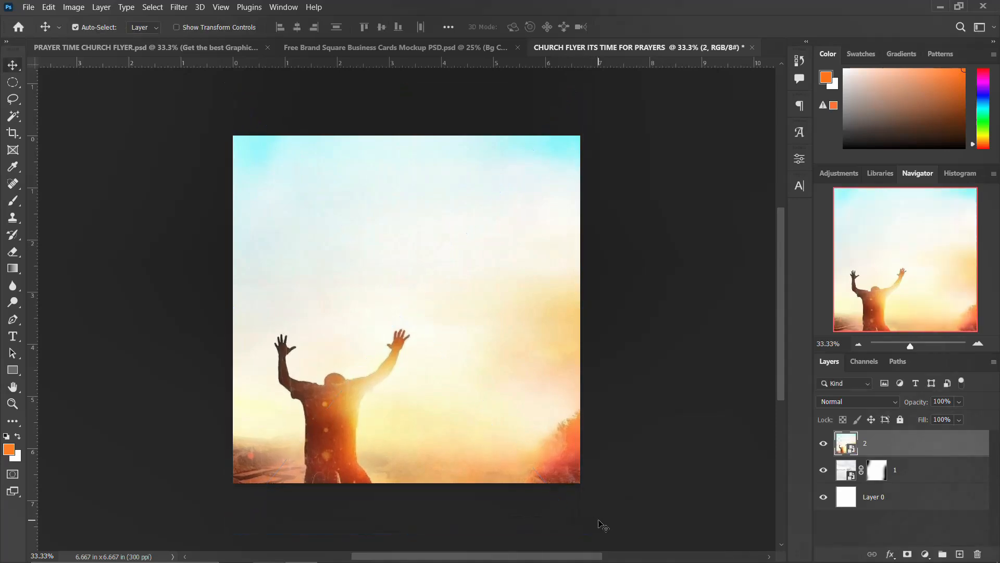
Step: Set the blend mode of layer 2 to Darker Color
{"action": "left_click", "coordinate": [854, 399]}
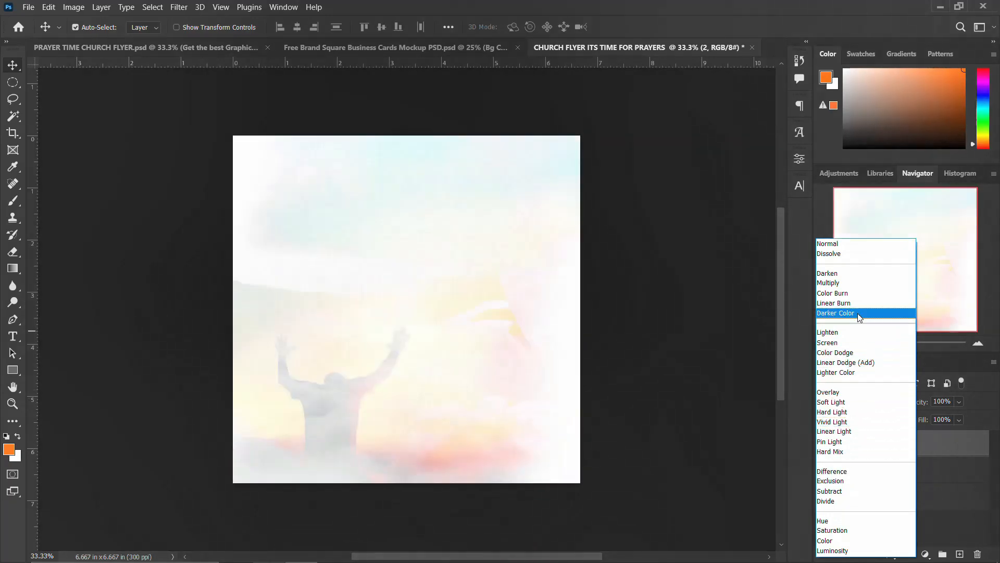
{"action": "left_click", "coordinate": [850, 244]}
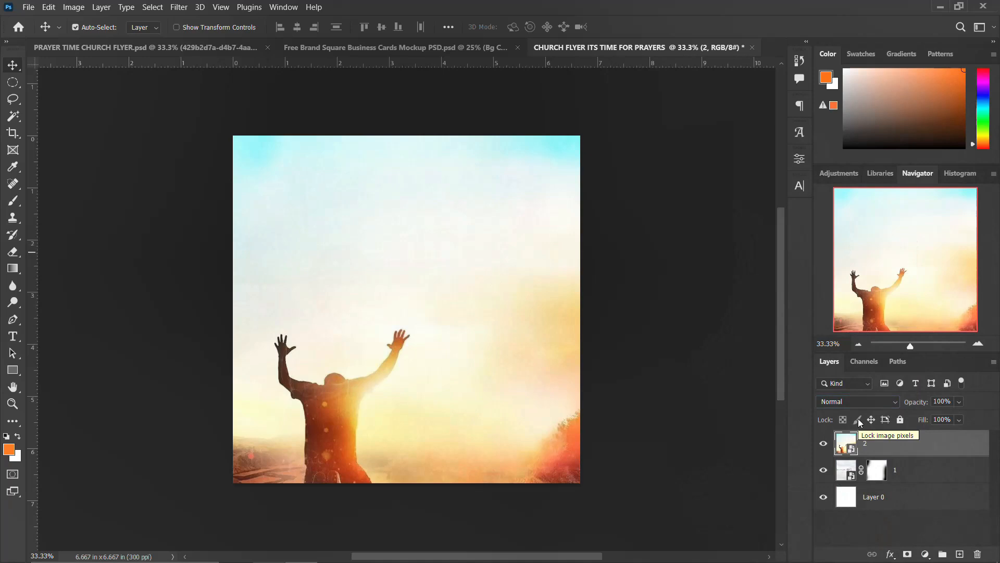
{"action": "left_click", "coordinate": [867, 400]}
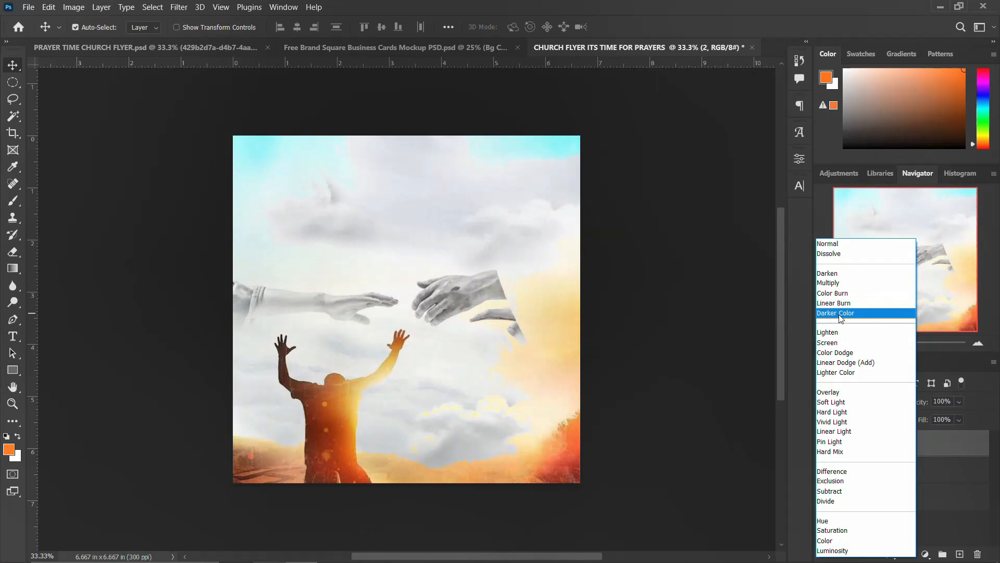
{"action": "left_click", "coordinate": [838, 314]}
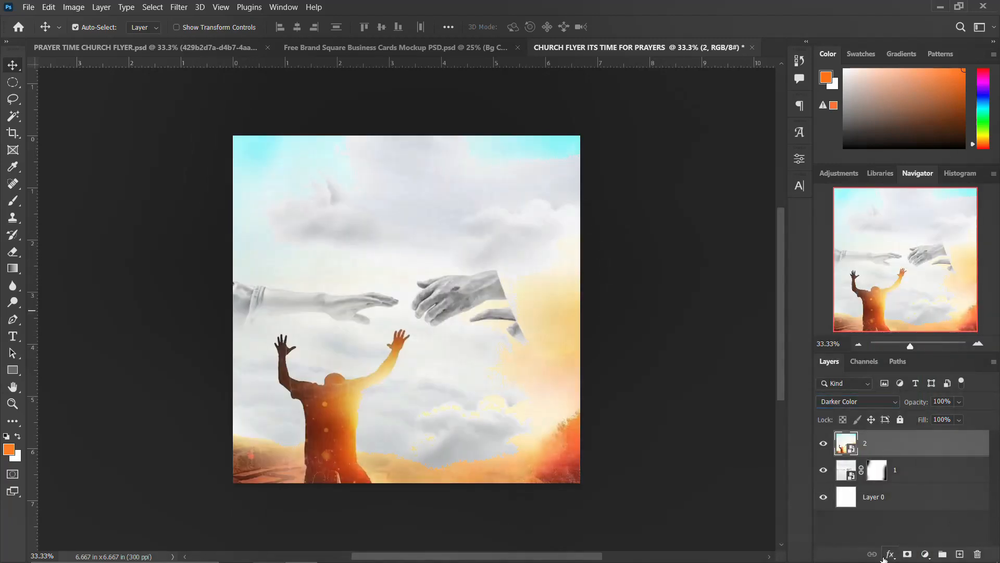
Step: Mask layer 2 and paint out the man's body and the lower part of the photo with the 800 px black brush
{"action": "left_click", "coordinate": [906, 554]}
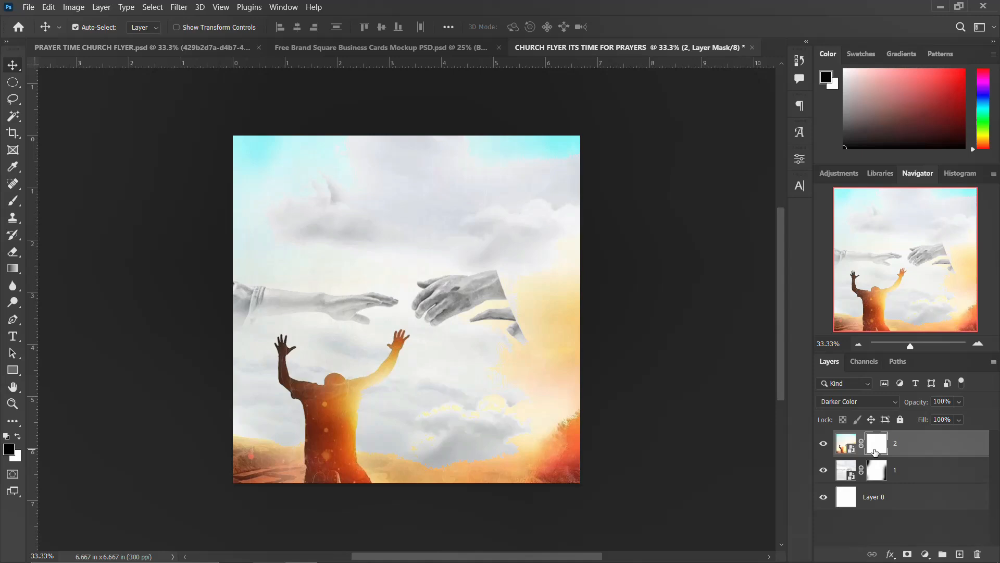
{"action": "key", "text": "b"}
{"action": "mouse_move", "coordinate": [203, 349]}
{"action": "left_mouse_down"}
{"action": "mouse_move", "coordinate": [274, 413]}
{"action": "mouse_move", "coordinate": [257, 436]}
{"action": "mouse_move", "coordinate": [290, 469]}
{"action": "mouse_move", "coordinate": [406, 484]}
{"action": "left_mouse_up"}
{"action": "left_click_drag", "start_coordinate": [578, 472], "coordinate": [566, 476]}
{"action": "mouse_move", "coordinate": [401, 417]}
{"action": "left_mouse_down"}
{"action": "mouse_move", "coordinate": [388, 388]}
{"action": "mouse_move", "coordinate": [301, 369]}
{"action": "mouse_move", "coordinate": [379, 366]}
{"action": "left_mouse_up"}
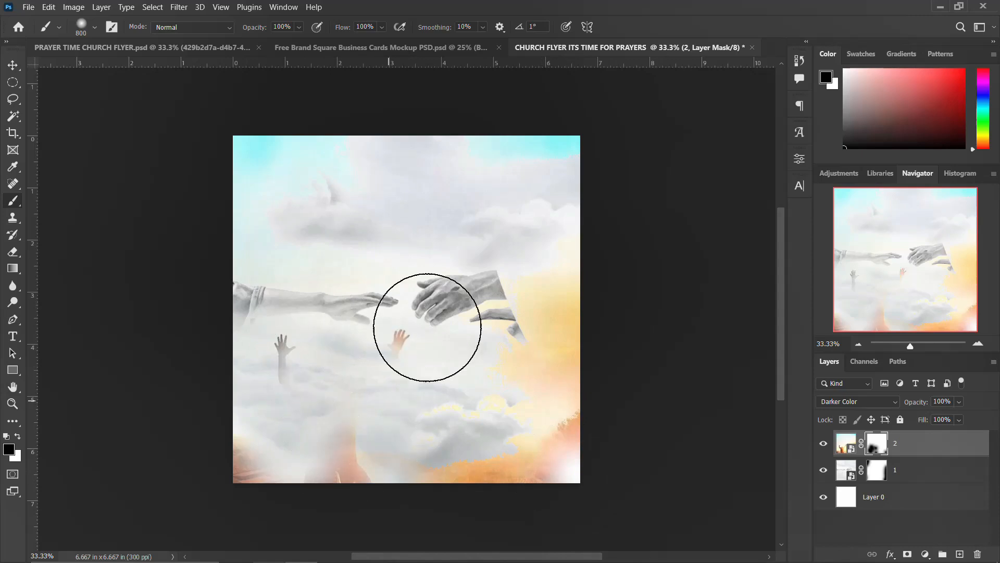
{"action": "mouse_move", "coordinate": [325, 461]}
{"action": "left_mouse_down"}
{"action": "mouse_move", "coordinate": [247, 475]}
{"action": "mouse_move", "coordinate": [542, 494]}
{"action": "mouse_move", "coordinate": [420, 495]}
{"action": "left_mouse_up"}
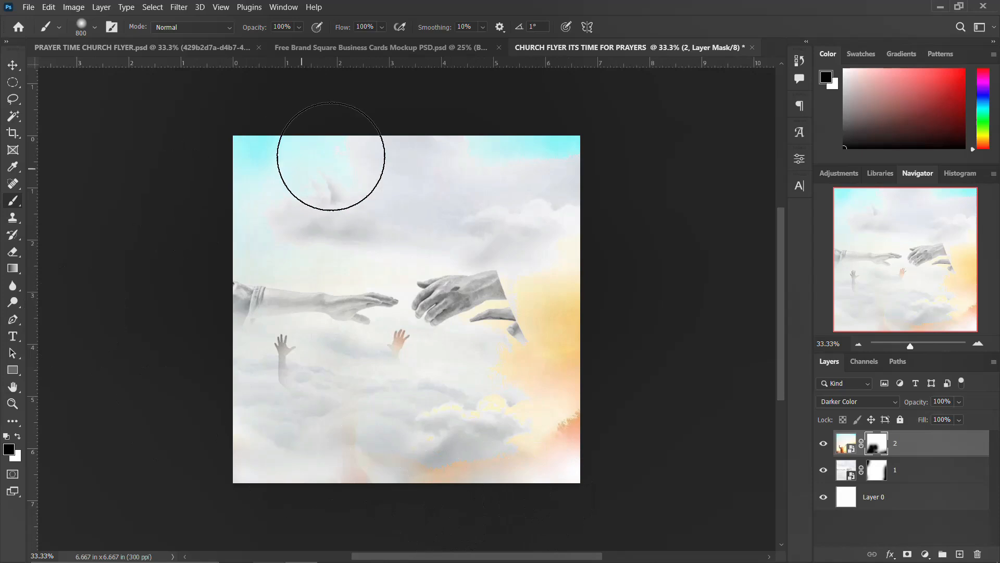
{"action": "left_click", "coordinate": [12, 65]}
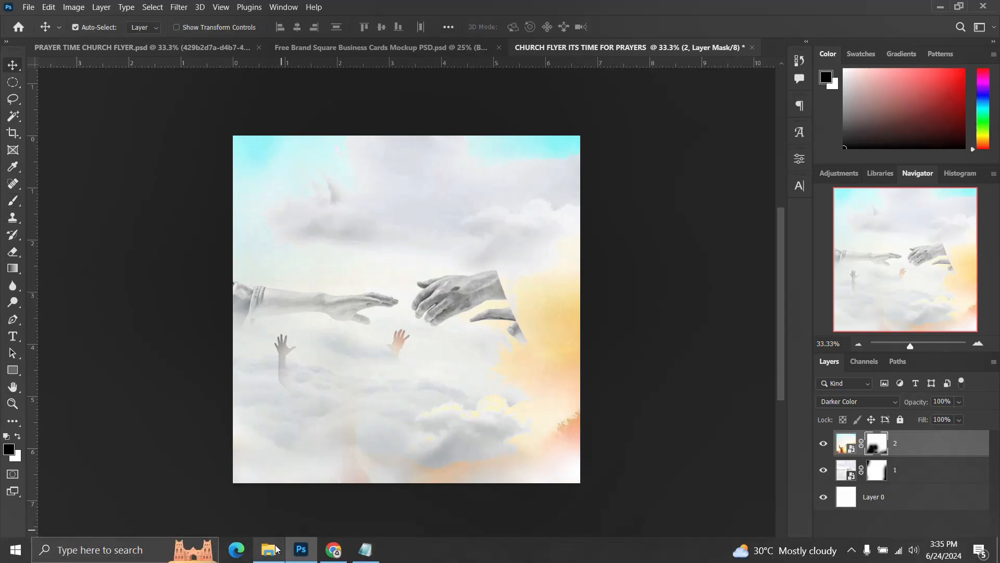
Step: Place image 3, the open doorway picture, and scale it to about 278% so it covers the canvas
{"action": "left_click", "coordinate": [266, 548]}
{"action": "left_click_drag", "start_coordinate": [649, 161], "coordinate": [276, 335]}
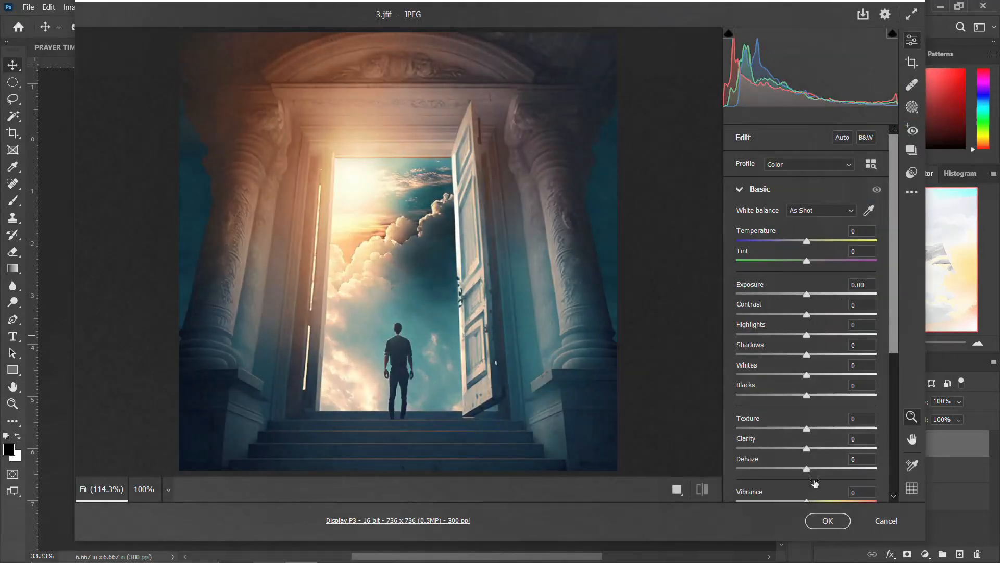
{"action": "left_click", "coordinate": [827, 521]}
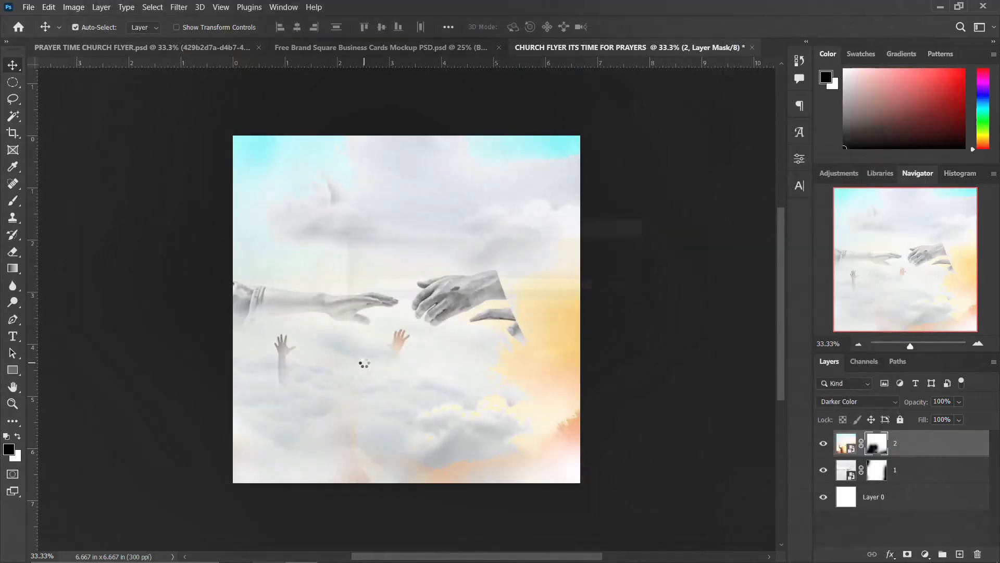
{"action": "left_click_drag", "start_coordinate": [471, 373], "coordinate": [566, 451]}
{"action": "left_click_drag", "start_coordinate": [599, 464], "coordinate": [606, 465]}
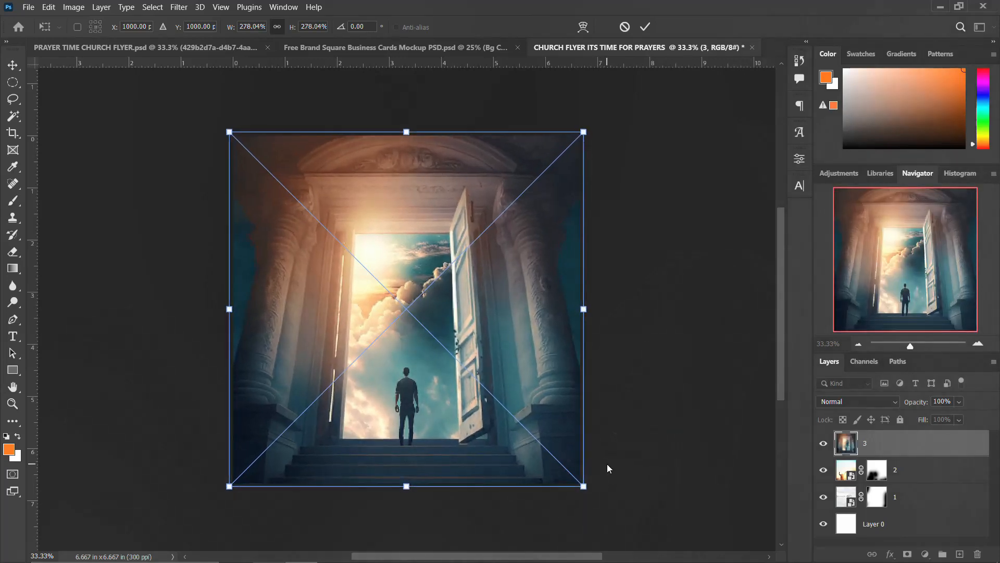
{"action": "key", "text": "Return"}
Step: Set the blend mode of layer 3, the open doorway picture, to Vivid Light
{"action": "left_click", "coordinate": [857, 401]}
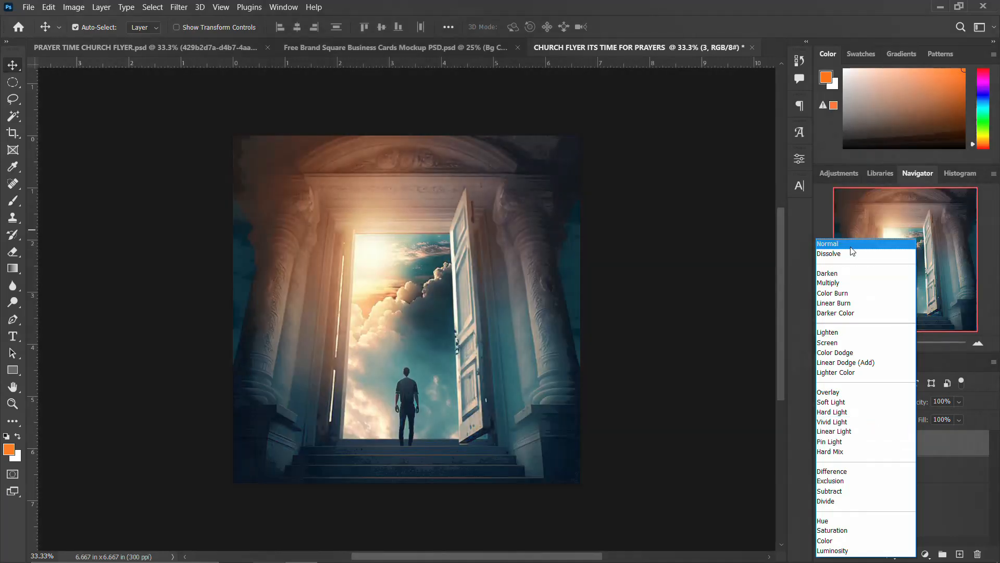
{"action": "left_click", "coordinate": [850, 244]}
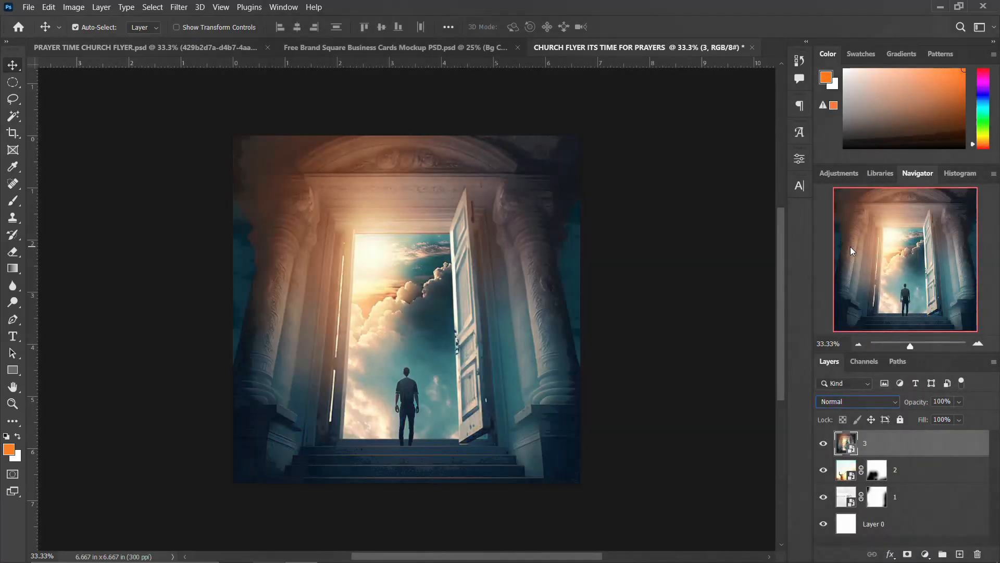
{"action": "left_click", "coordinate": [862, 400]}
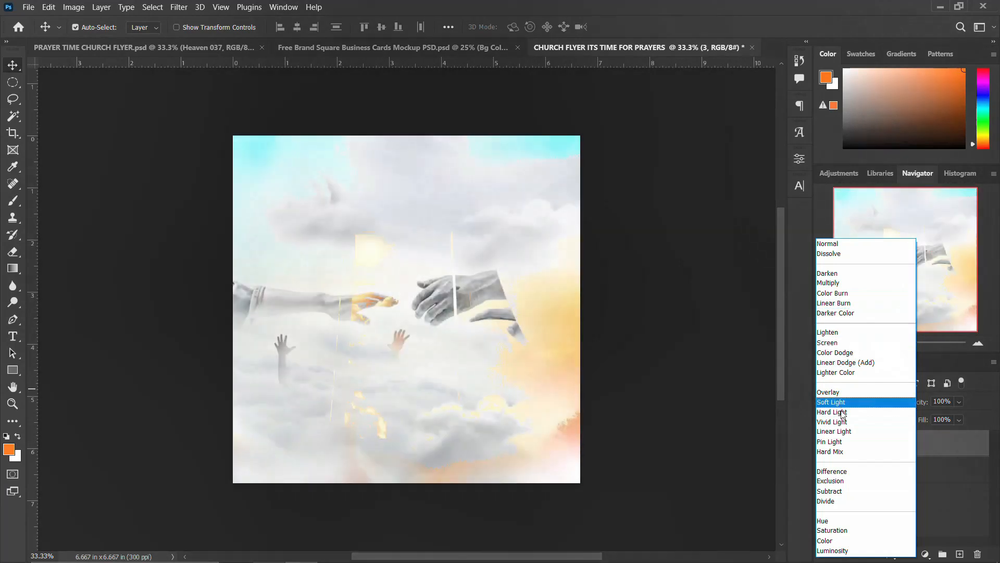
{"action": "left_click", "coordinate": [843, 421]}
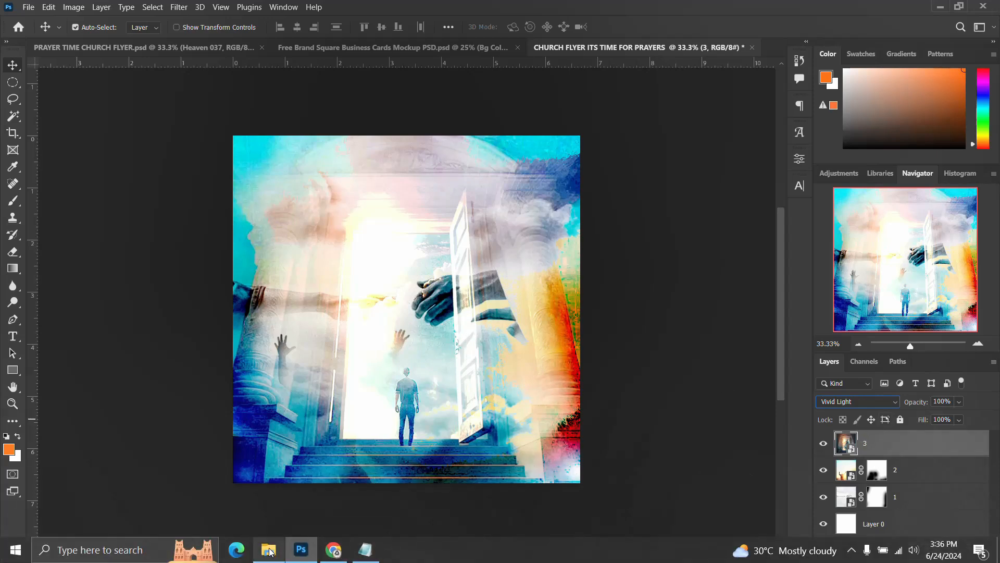
Step: Place image 4, the kneeling man in prayer, and enlarge it so he fills the lower part of the canvas
{"action": "left_click", "coordinate": [268, 549]}
{"action": "left_click_drag", "start_coordinate": [714, 155], "coordinate": [301, 311]}
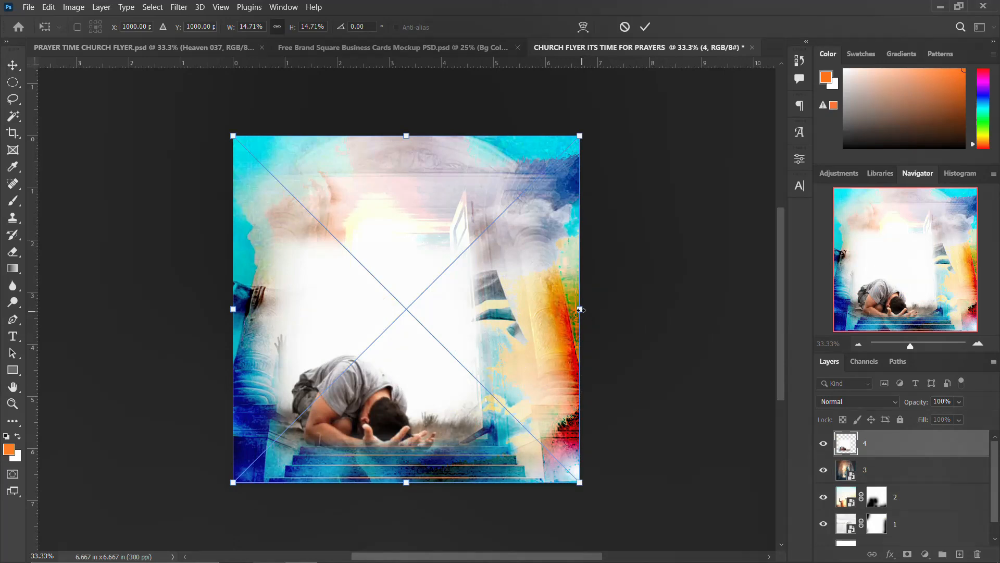
{"action": "left_click_drag", "start_coordinate": [580, 304], "coordinate": [428, 338]}
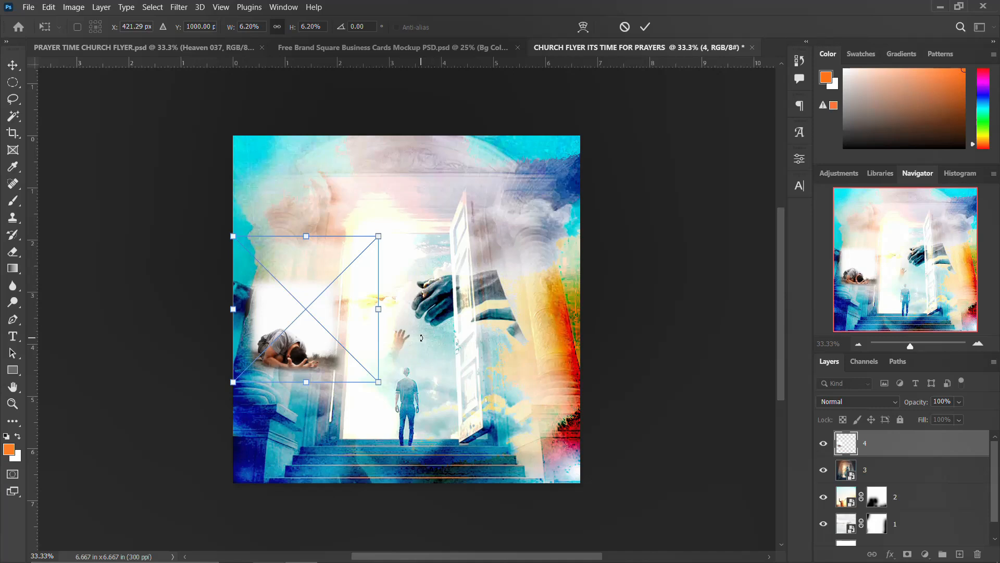
{"action": "left_click_drag", "start_coordinate": [379, 382], "coordinate": [458, 464]}
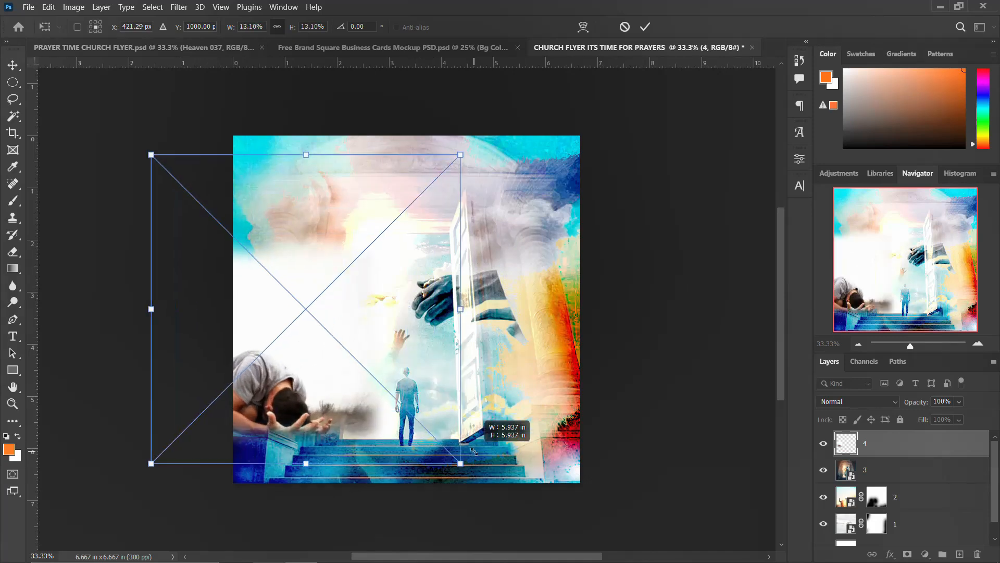
{"action": "left_click_drag", "start_coordinate": [349, 364], "coordinate": [494, 371]}
{"action": "left_click_drag", "start_coordinate": [592, 299], "coordinate": [681, 290]}
{"action": "left_click_drag", "start_coordinate": [483, 353], "coordinate": [467, 339]}
{"action": "key", "text": "Return"}
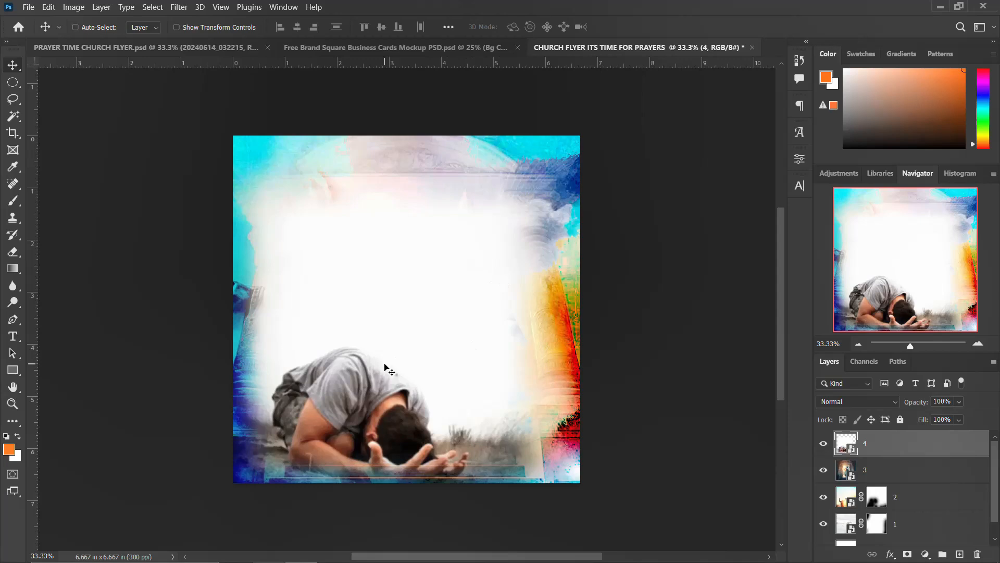
Step: Scale the kneeling man picture to 22% and shift it slightly up and to the right
{"action": "key", "text": "ctrl+t"}
{"action": "left_click_drag", "start_coordinate": [669, 285], "coordinate": [688, 285]}
{"action": "left_click_drag", "start_coordinate": [493, 349], "coordinate": [514, 337]}
{"action": "key", "text": "Return"}
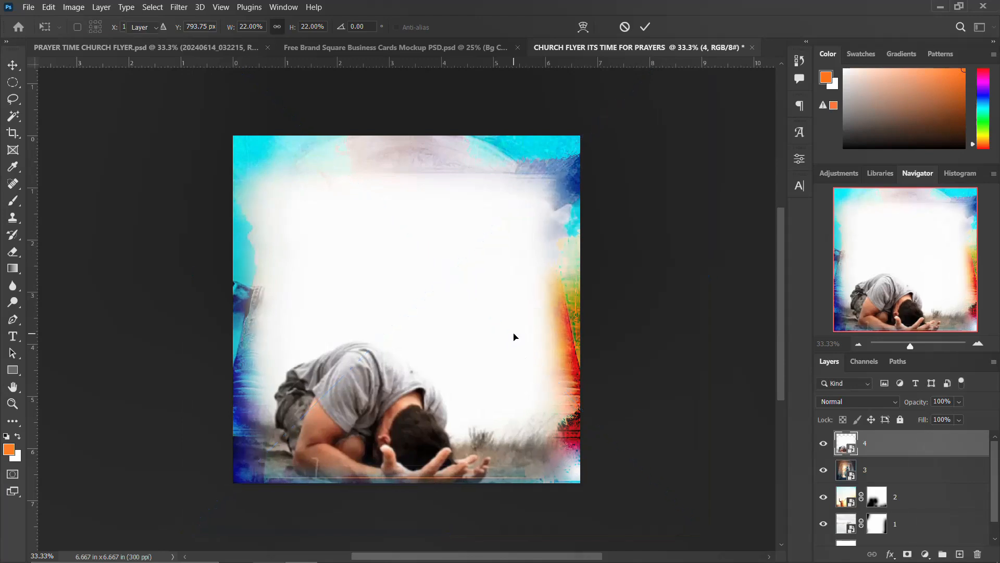
Step: Mask layer 4 and paint out the white area above and around the kneeling man with the 800 px black brush
{"action": "left_click", "coordinate": [907, 553]}
{"action": "key", "text": "b"}
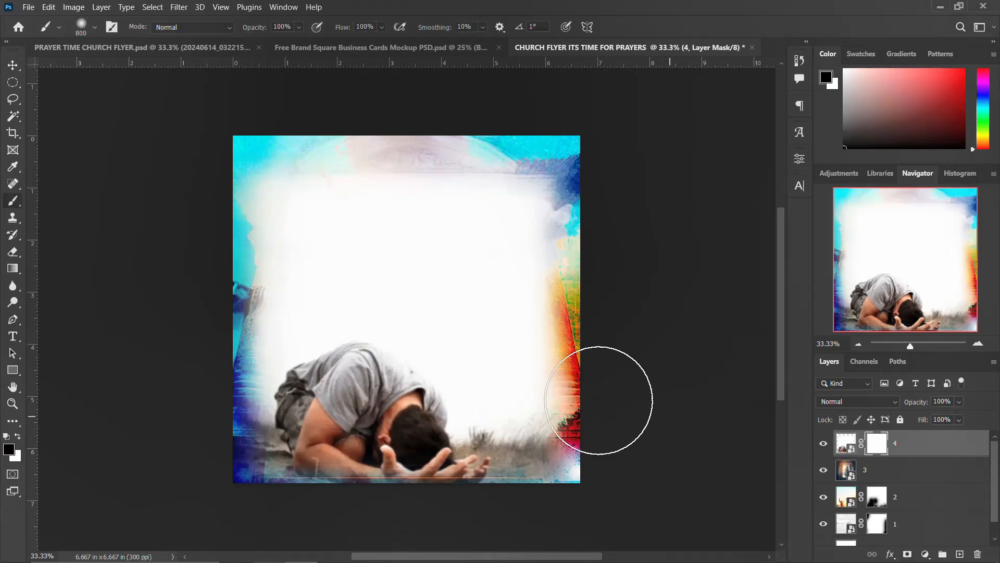
{"action": "mouse_move", "coordinate": [576, 241]}
{"action": "left_mouse_down"}
{"action": "mouse_move", "coordinate": [368, 198]}
{"action": "mouse_move", "coordinate": [229, 198]}
{"action": "mouse_move", "coordinate": [193, 235]}
{"action": "mouse_move", "coordinate": [302, 231]}
{"action": "mouse_move", "coordinate": [247, 275]}
{"action": "mouse_move", "coordinate": [251, 299]}
{"action": "mouse_move", "coordinate": [412, 282]}
{"action": "mouse_move", "coordinate": [447, 328]}
{"action": "mouse_move", "coordinate": [492, 343]}
{"action": "mouse_move", "coordinate": [519, 371]}
{"action": "mouse_move", "coordinate": [459, 271]}
{"action": "mouse_move", "coordinate": [328, 288]}
{"action": "mouse_move", "coordinate": [388, 292]}
{"action": "mouse_move", "coordinate": [399, 314]}
{"action": "mouse_move", "coordinate": [434, 317]}
{"action": "mouse_move", "coordinate": [530, 360]}
{"action": "left_mouse_up"}
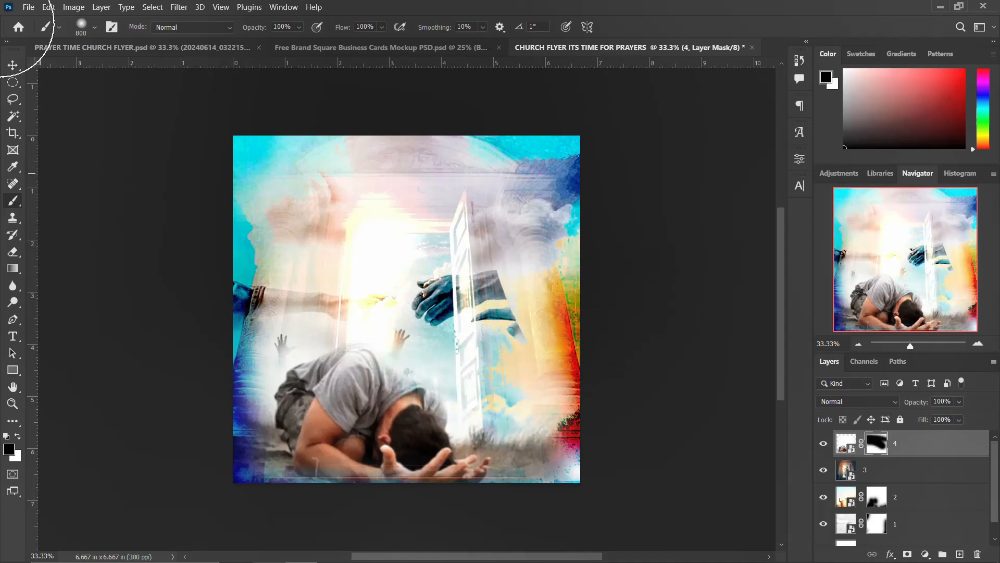
{"action": "left_click", "coordinate": [12, 64]}
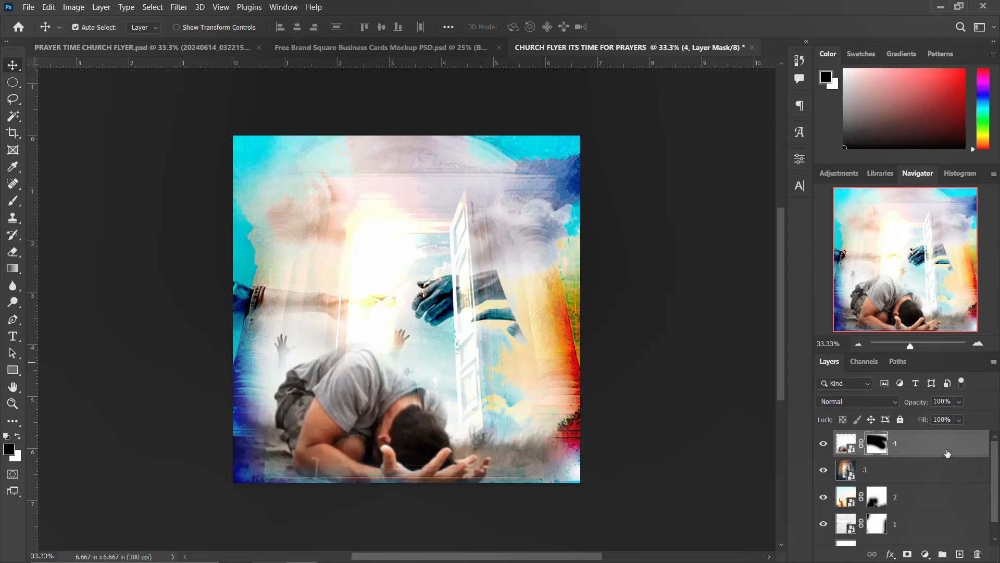
Step: Group all the image layers together with Layer 0 and name the group BACKGROUND
{"action": "scroll", "coordinate": [937, 449], "scroll_direction": "down", "scroll_amount": 1}
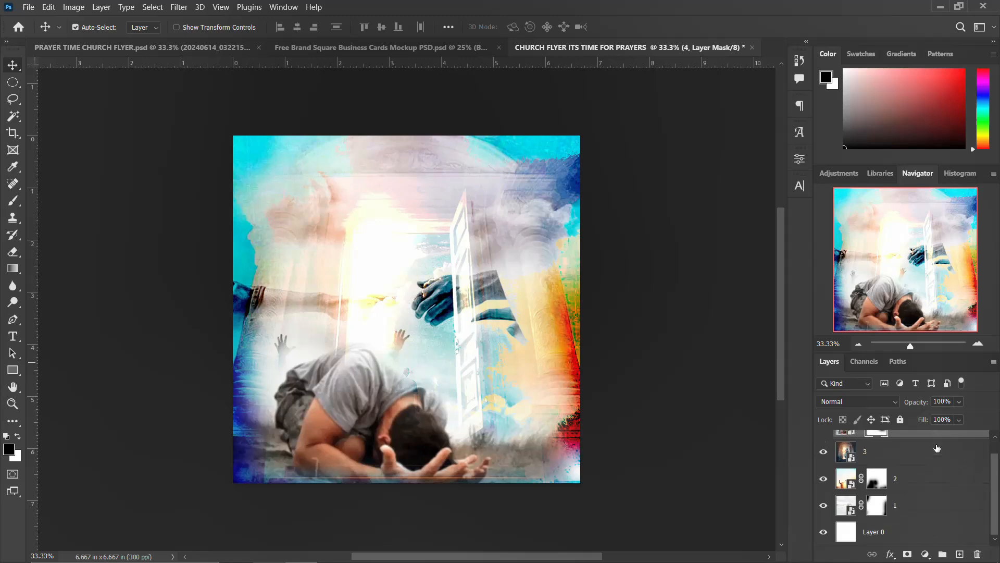
{"action": "left_click_drag", "start_coordinate": [911, 537], "coordinate": [898, 504]}
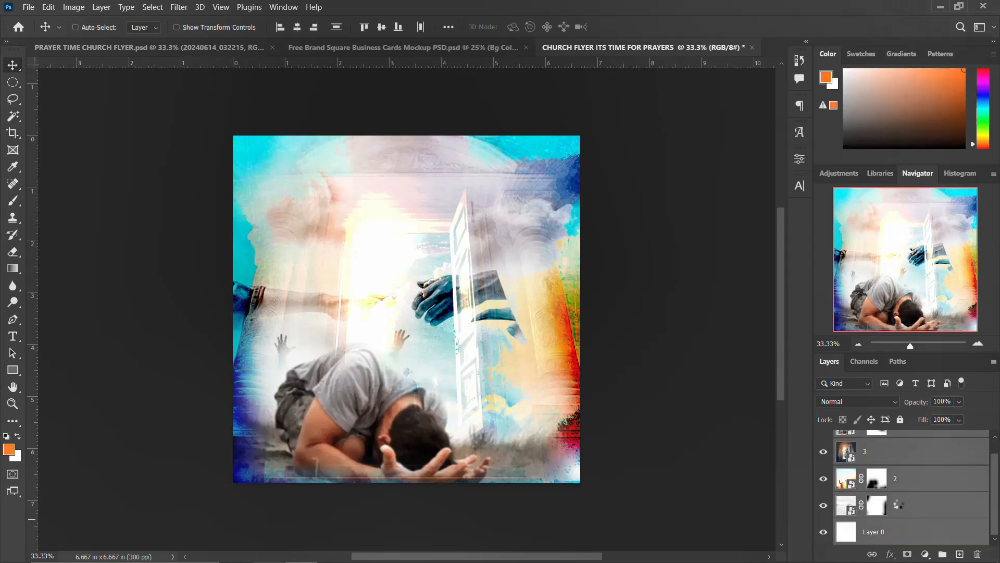
{"action": "key", "text": "ctrl+g"}
{"action": "double_click", "coordinate": [879, 438]}
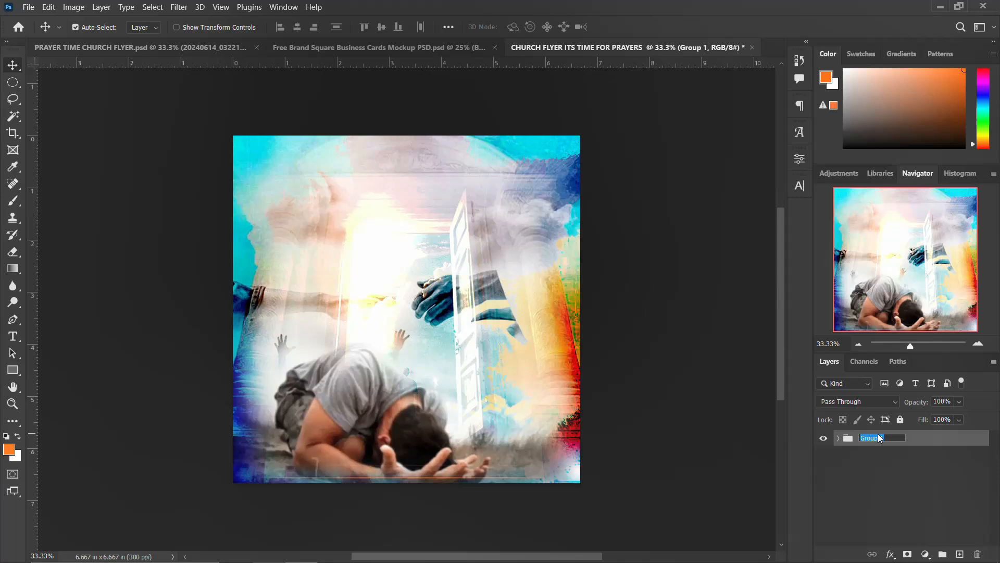
{"action": "type", "text": "BACKGROUND"}
{"action": "key", "text": "Return"}
{"action": "left_click", "coordinate": [823, 439]}
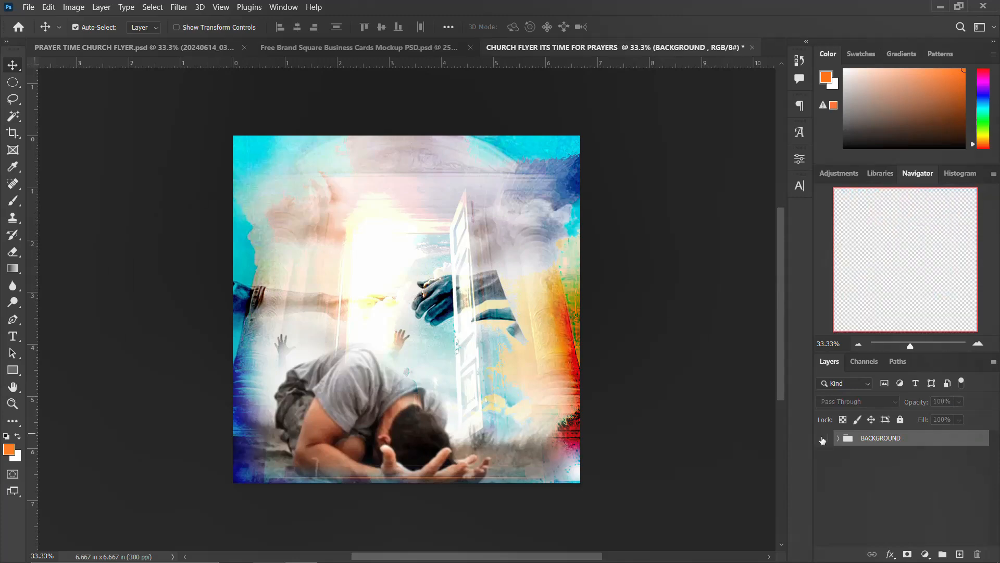
{"action": "left_click", "coordinate": [823, 438]}
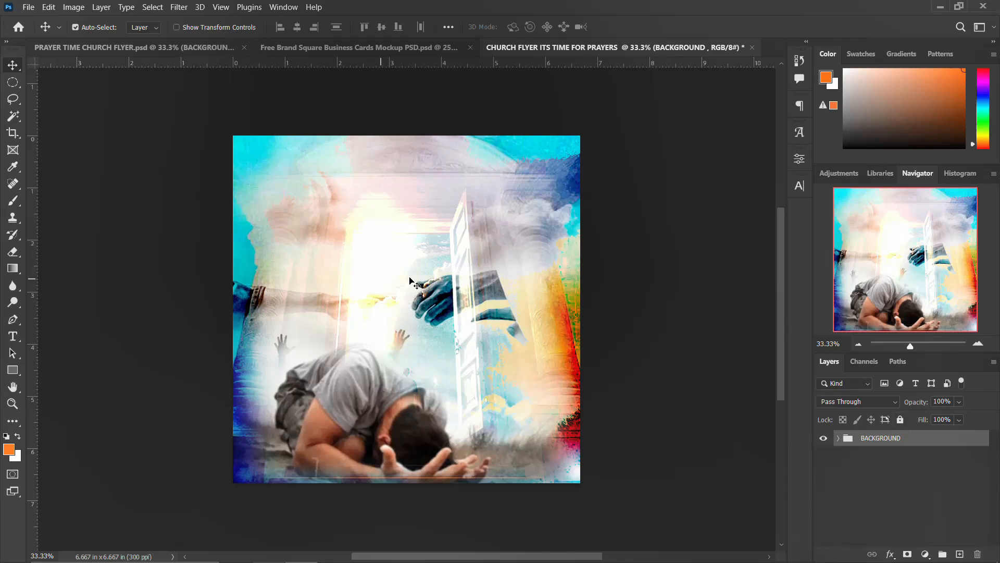
Step: Copy "aki-graphix ministry" from the Notepad document and add it as a two-line text near the canvas's upper edge in Photoshop
{"action": "mouse_move", "coordinate": [311, 529]}
{"action": "left_click", "coordinate": [365, 549]}
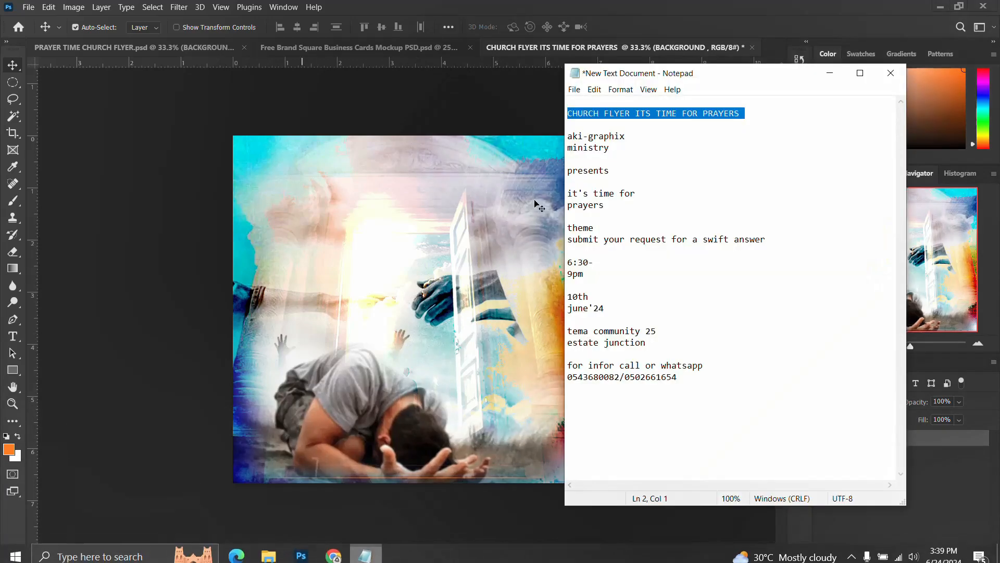
{"action": "left_click_drag", "start_coordinate": [611, 151], "coordinate": [564, 134]}
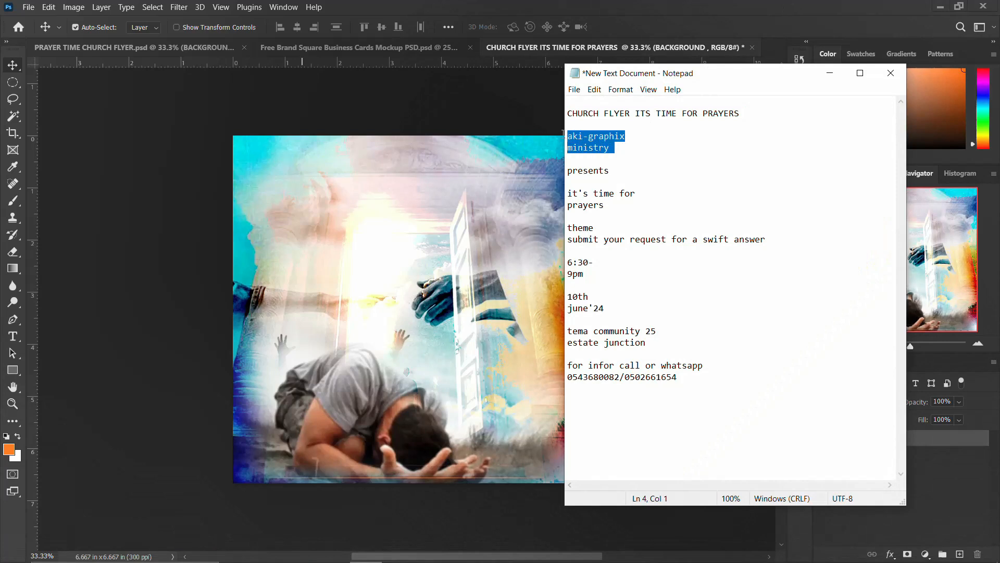
{"action": "left_click", "coordinate": [427, 144]}
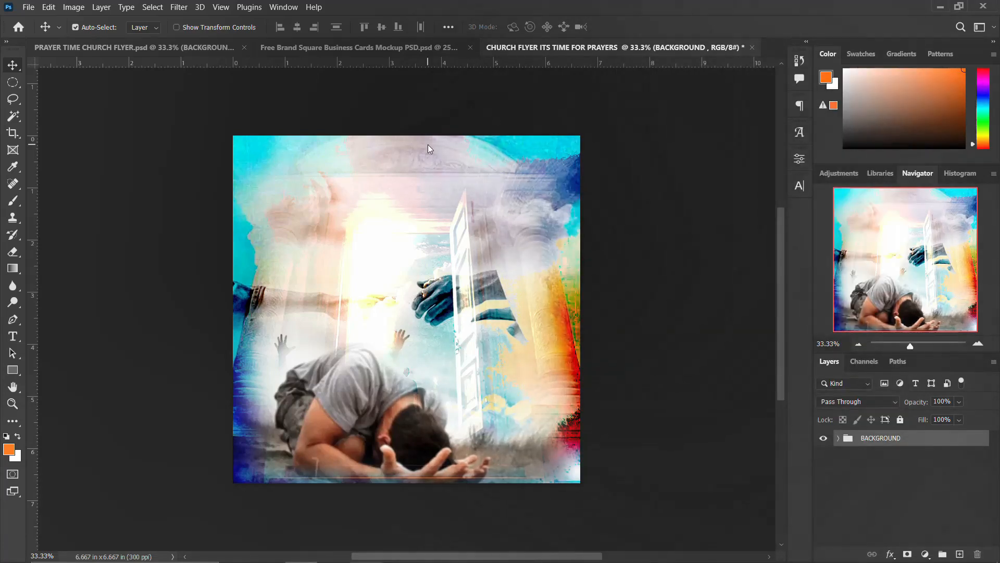
{"action": "key", "text": "t"}
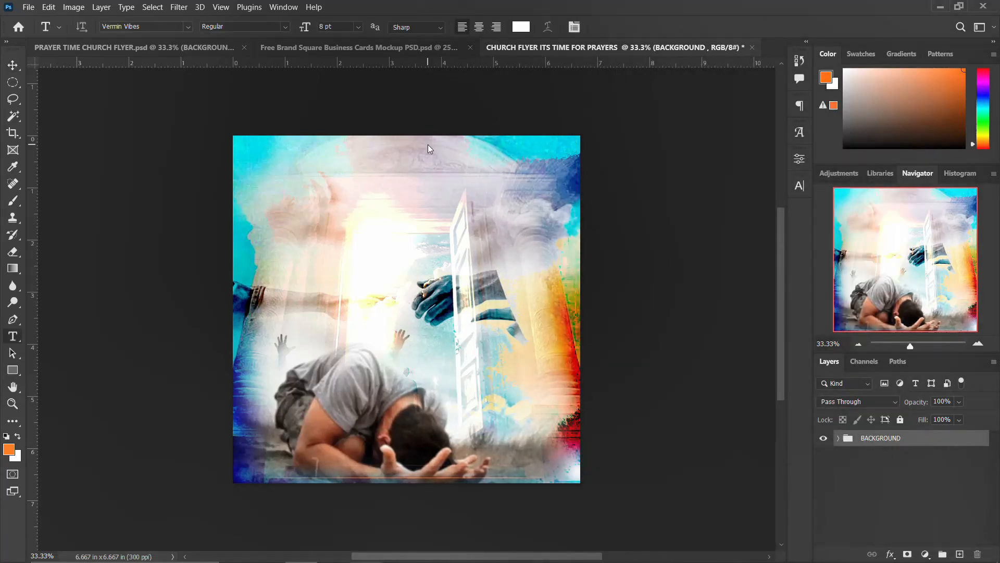
{"action": "left_click", "coordinate": [377, 153]}
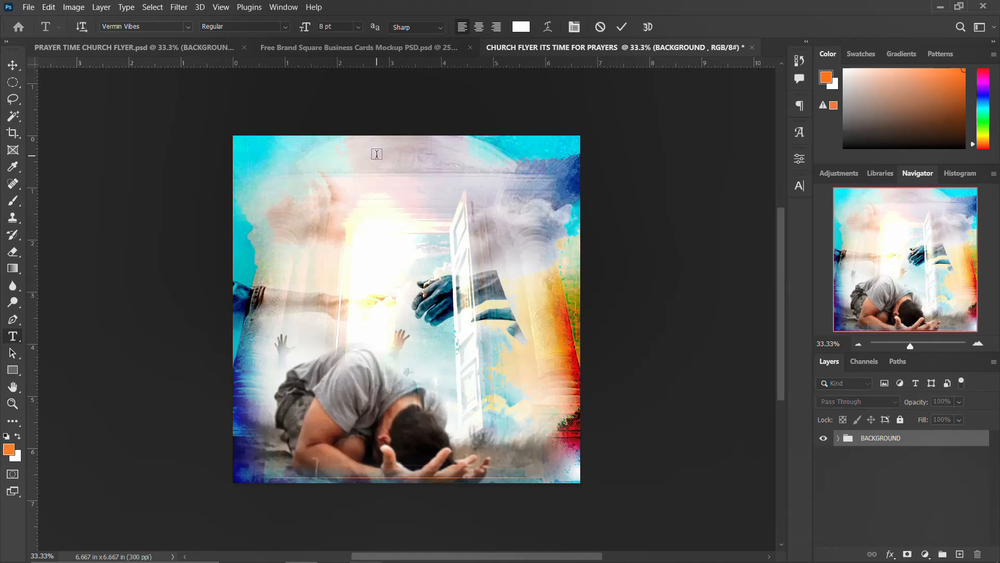
{"action": "key", "text": "ctrl+v"}
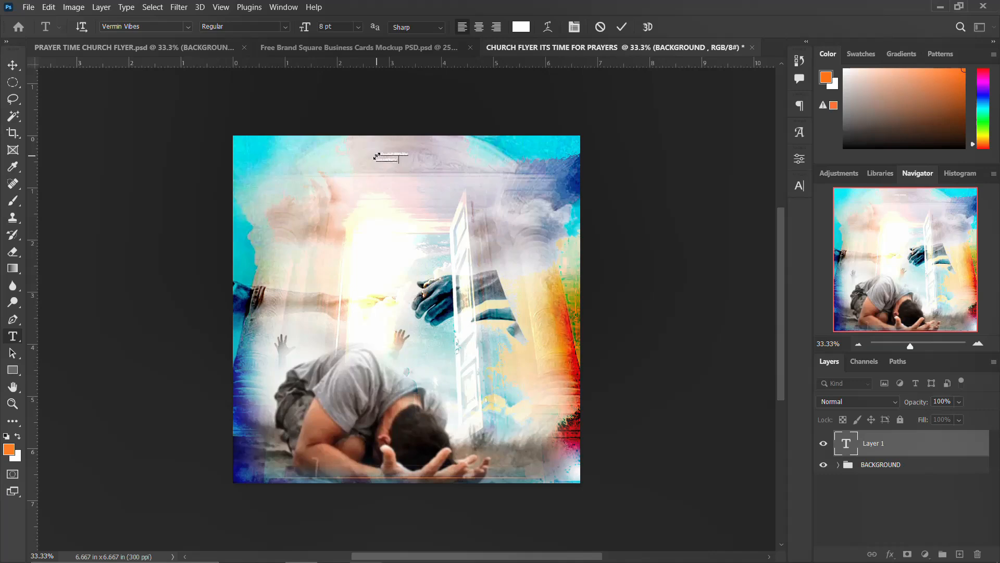
{"action": "key", "text": "ctrl+Return"}
Step: Set the colour of the aki-graphix ministry text to black, 000000
{"action": "left_click", "coordinate": [799, 186]}
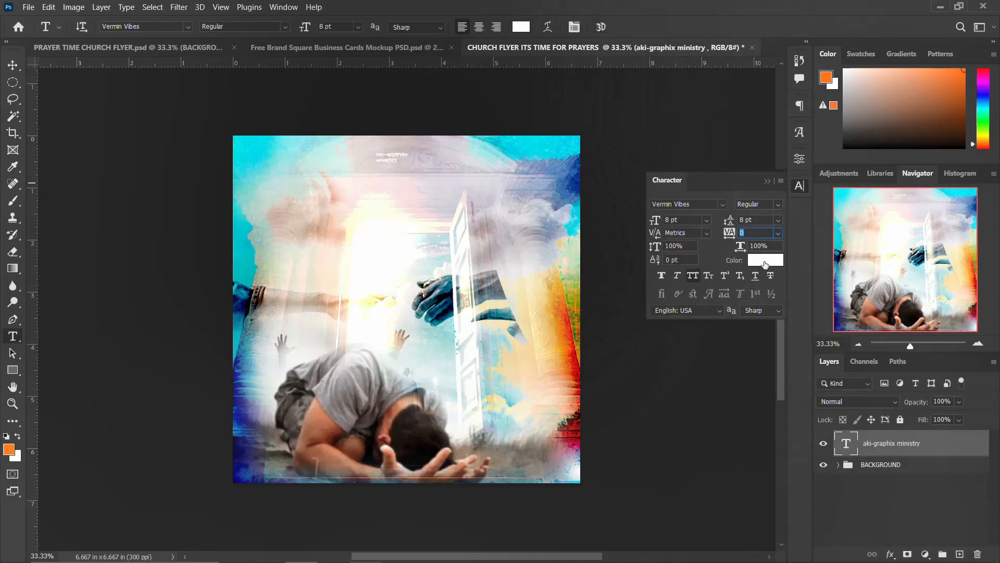
{"action": "left_click", "coordinate": [766, 264]}
{"action": "type", "text": "000000"}
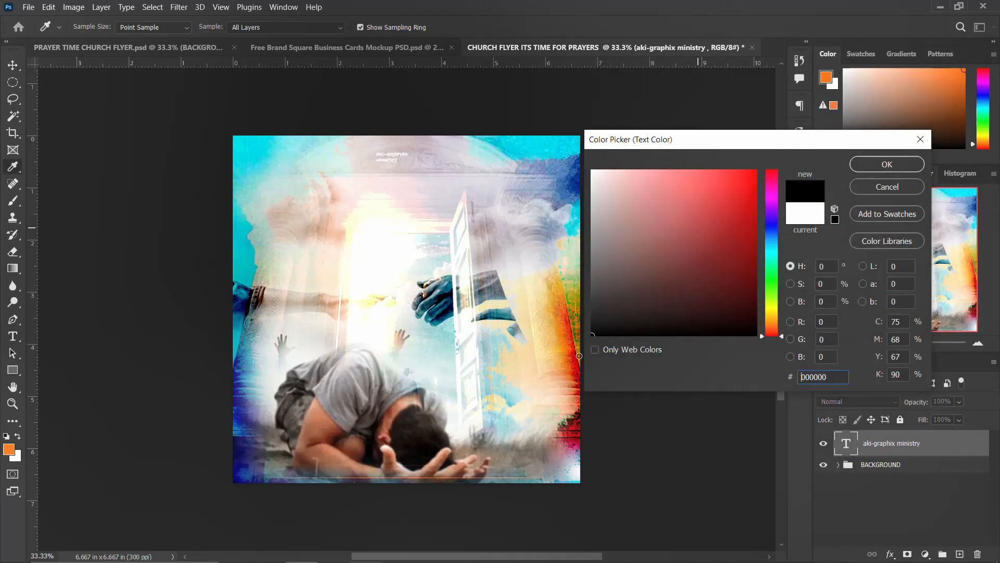
{"action": "left_click", "coordinate": [905, 169]}
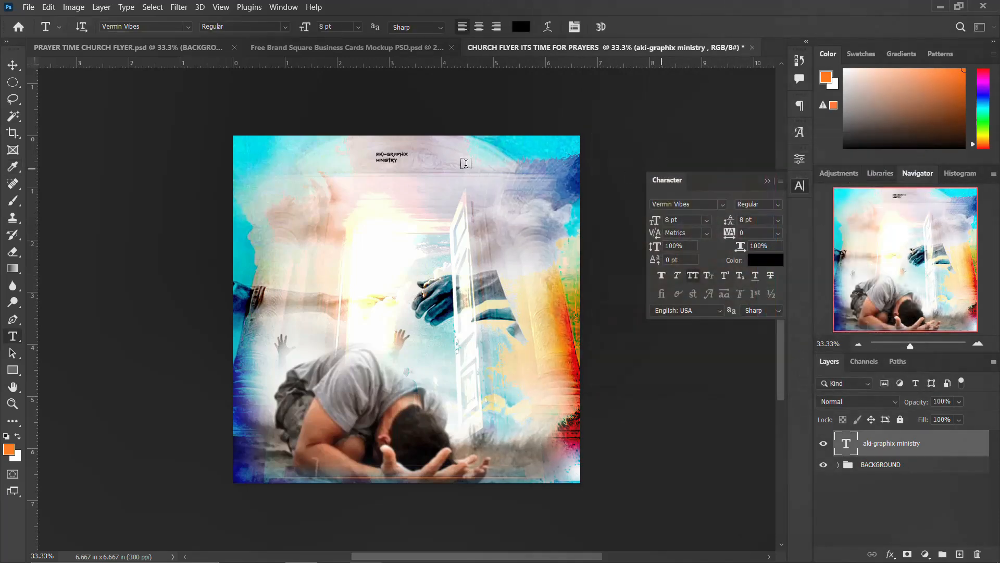
Step: Scale the aki-graphix ministry text to about 280% and move it slightly up toward the canvas's upper edge
{"action": "key", "text": "ctrl+t"}
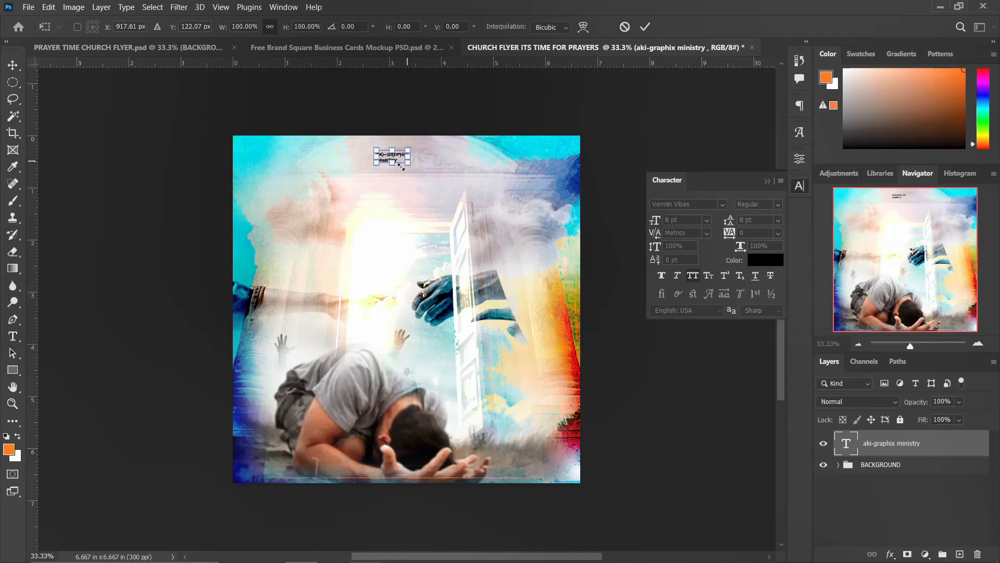
{"action": "left_click_drag", "start_coordinate": [408, 164], "coordinate": [462, 196]}
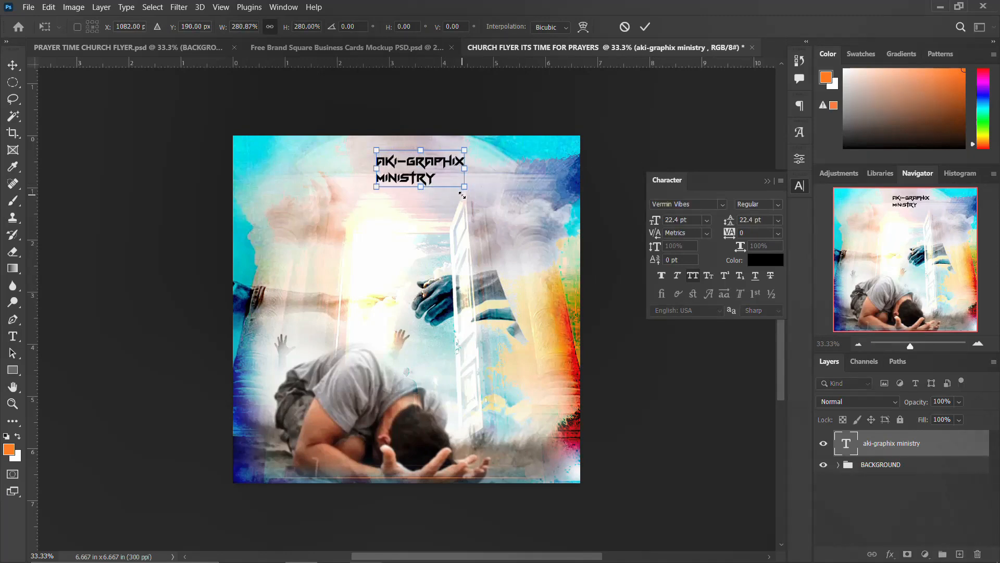
{"action": "key", "text": "Return"}
{"action": "key", "text": "v"}
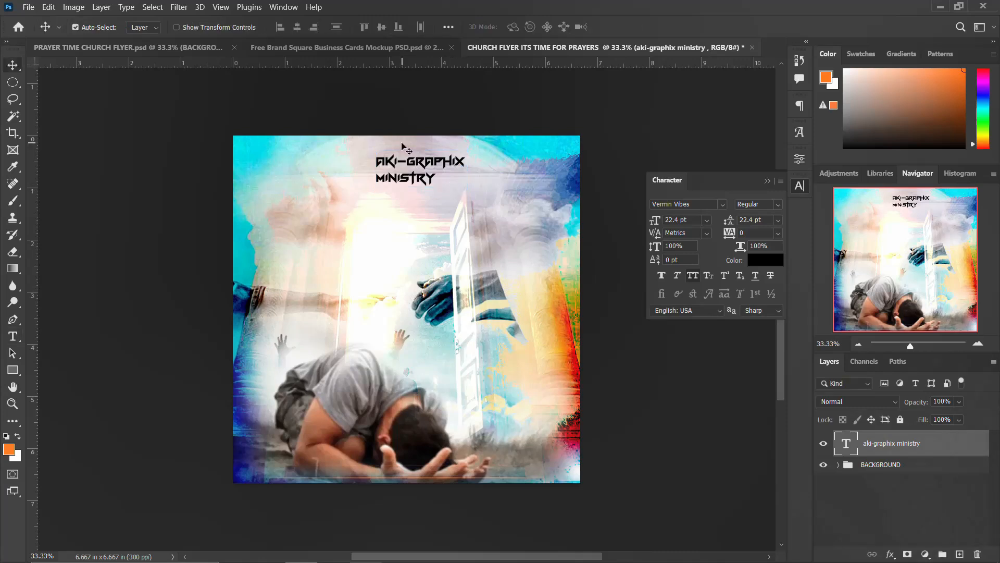
{"action": "left_click_drag", "start_coordinate": [416, 163], "coordinate": [413, 154]}
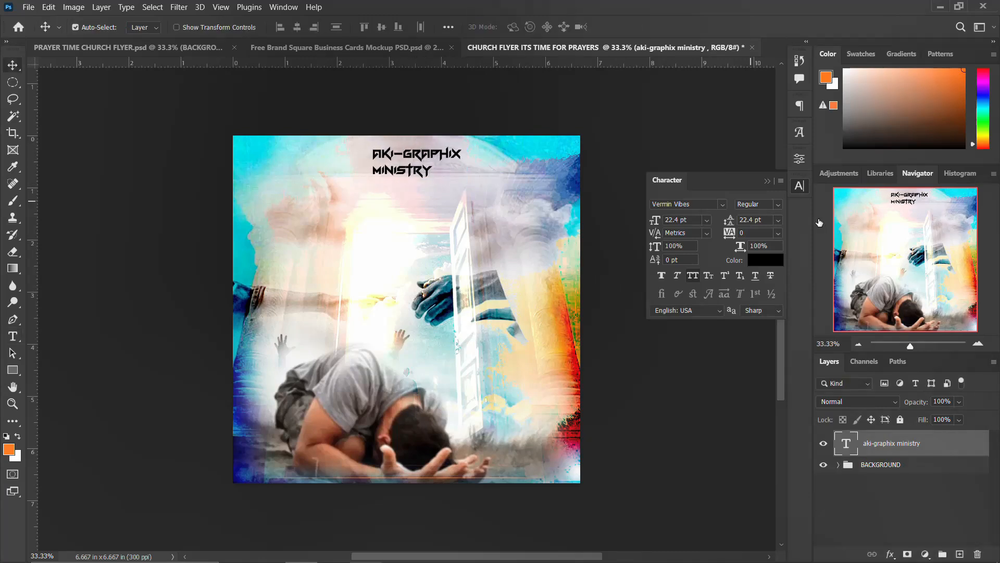
{"action": "left_click", "coordinate": [723, 204]}
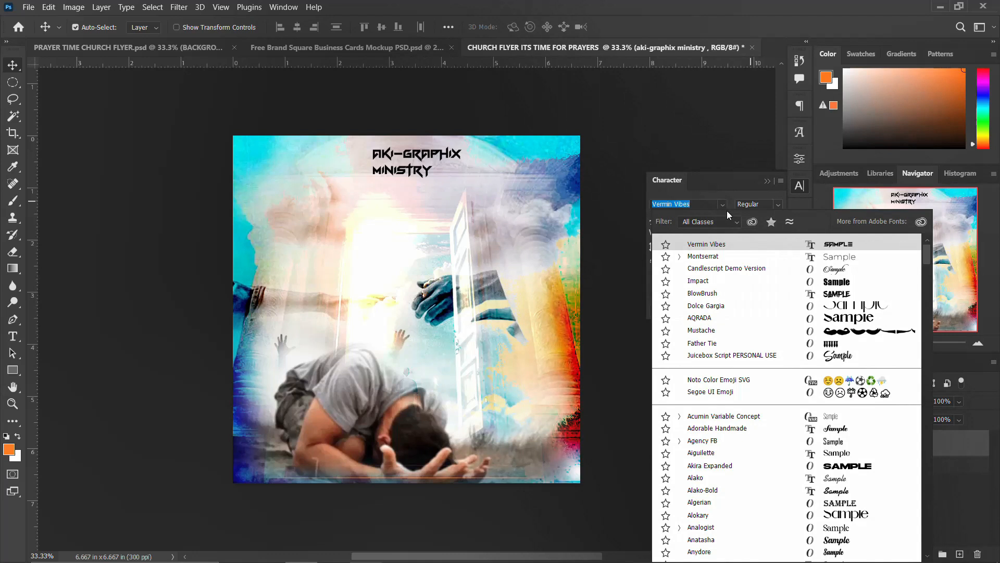
{"action": "left_click", "coordinate": [720, 265]}
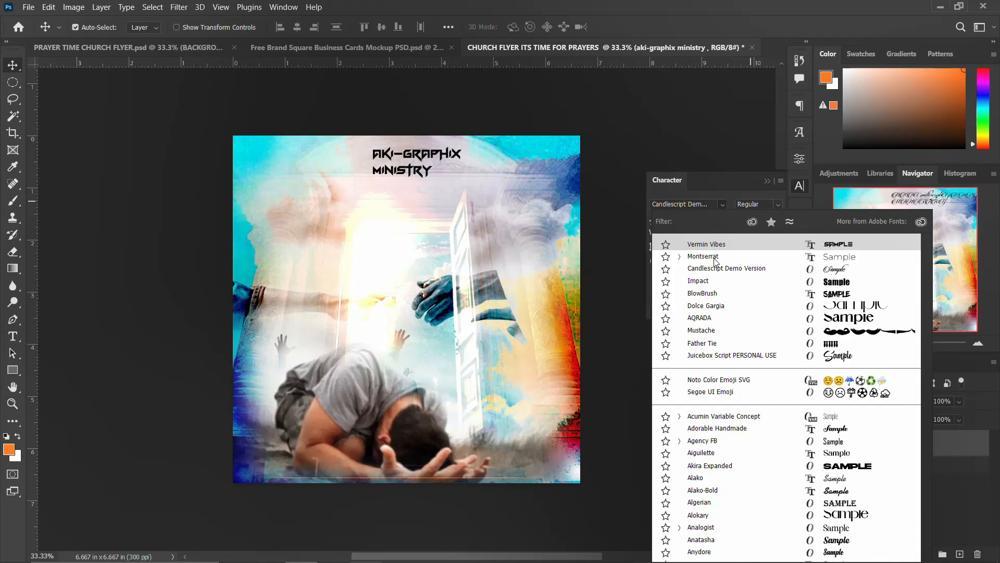
{"action": "left_click", "coordinate": [799, 186]}
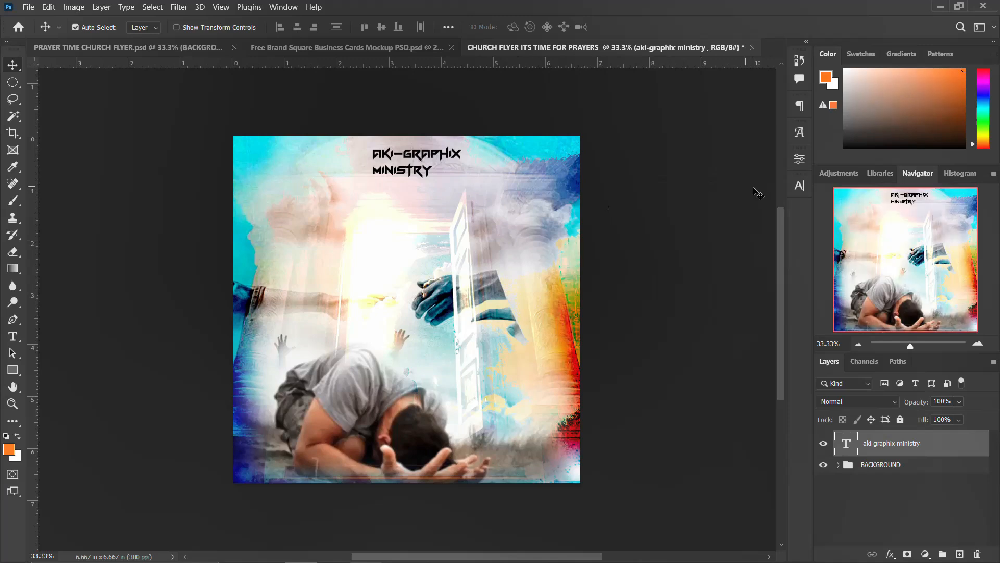
Step: Change the font of the aki-graphix ministry text to Montserrat
{"action": "left_click", "coordinate": [801, 187]}
{"action": "left_click", "coordinate": [722, 204]}
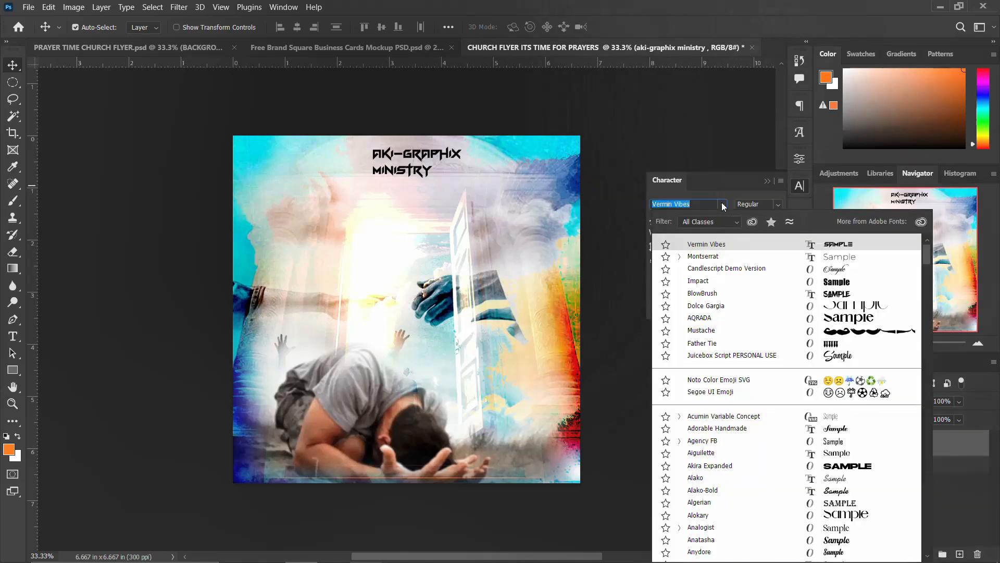
{"action": "left_click", "coordinate": [703, 256]}
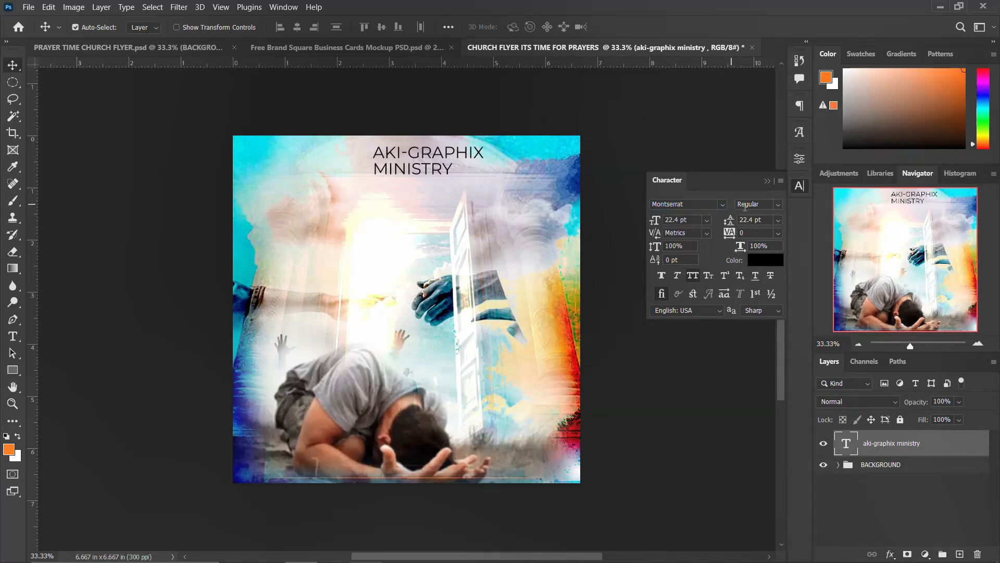
Step: Set the aki-graphix ministry text to 20 pt and give its AKI-GRAPHIX line the Black weight
{"action": "double_click", "coordinate": [673, 220]}
{"action": "type", "text": "20"}
{"action": "key", "text": "Return"}
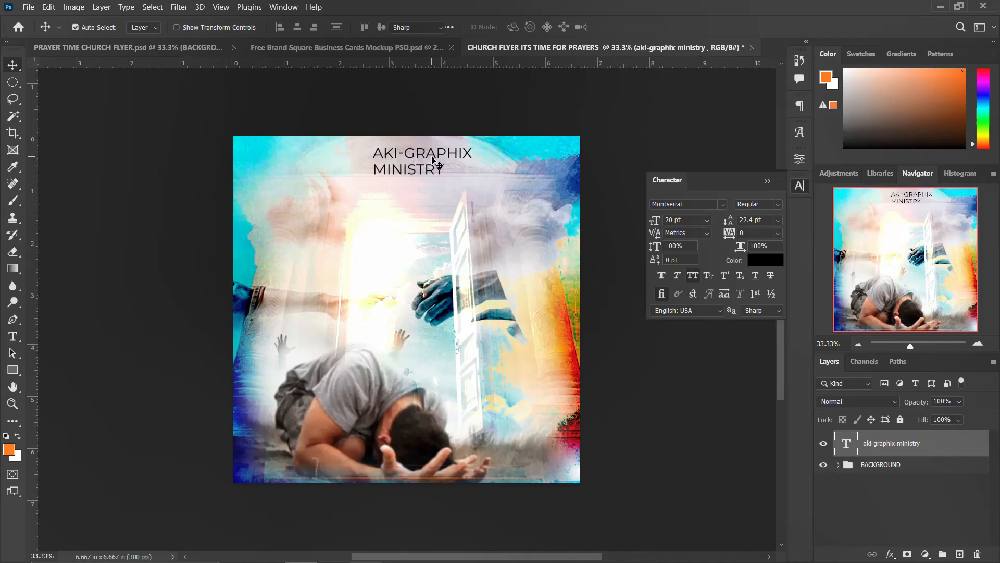
{"action": "double_click", "coordinate": [437, 154]}
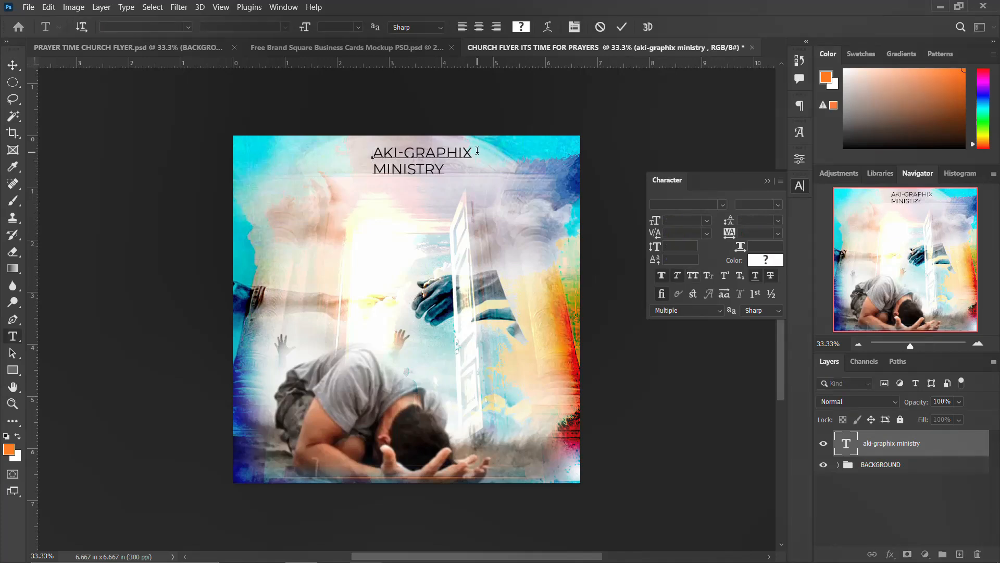
{"action": "left_click_drag", "start_coordinate": [487, 153], "coordinate": [370, 152]}
{"action": "left_click", "coordinate": [779, 206]}
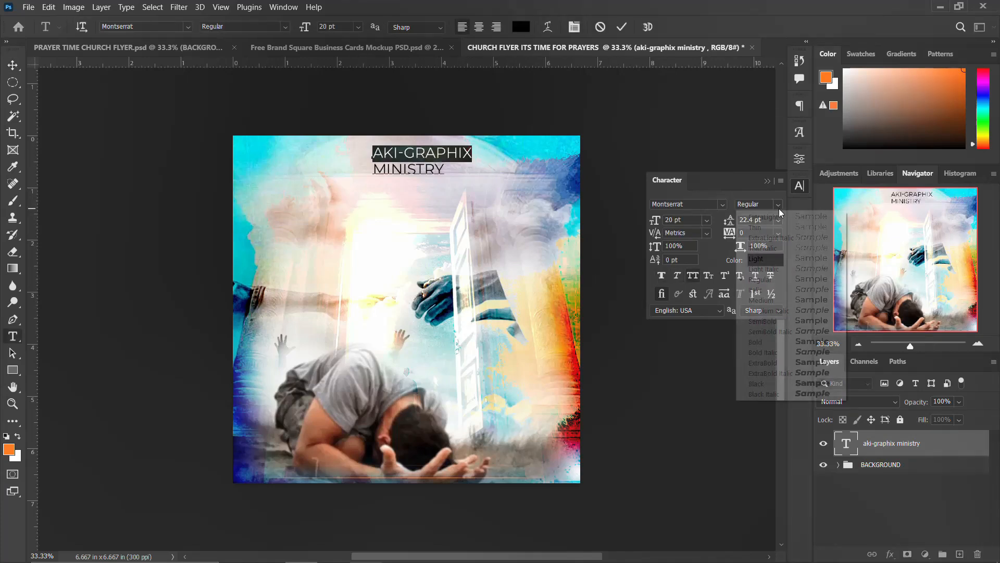
{"action": "left_click", "coordinate": [764, 385]}
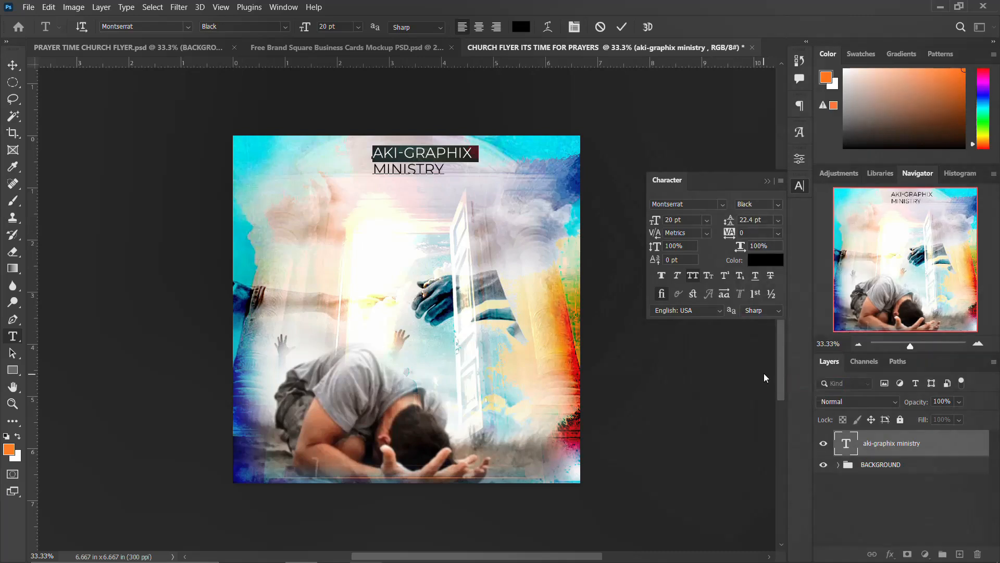
Step: Set the MINISTRY line of the church name to the Bold weight and commit the text edit
{"action": "double_click", "coordinate": [434, 169]}
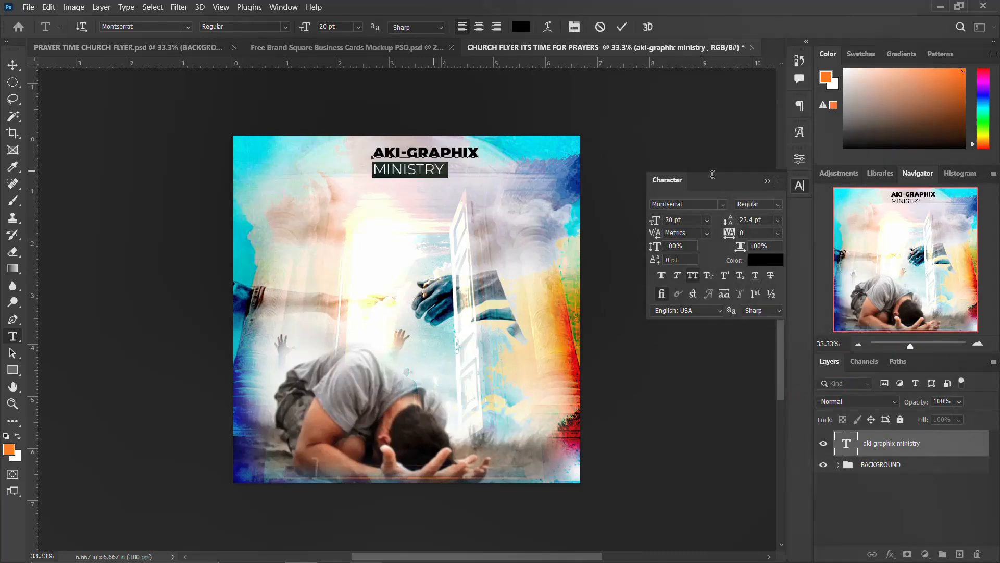
{"action": "left_click", "coordinate": [778, 205]}
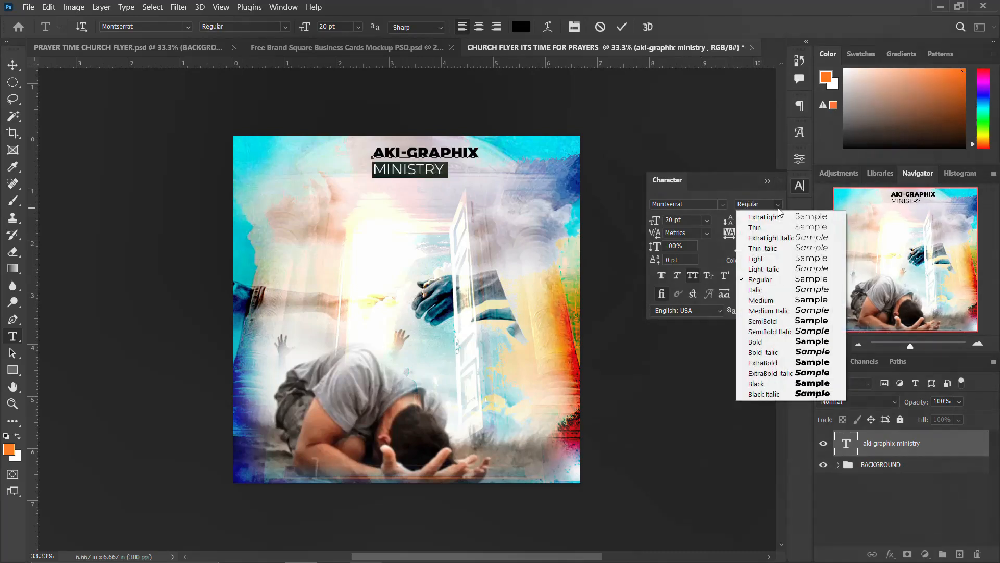
{"action": "left_click", "coordinate": [774, 343]}
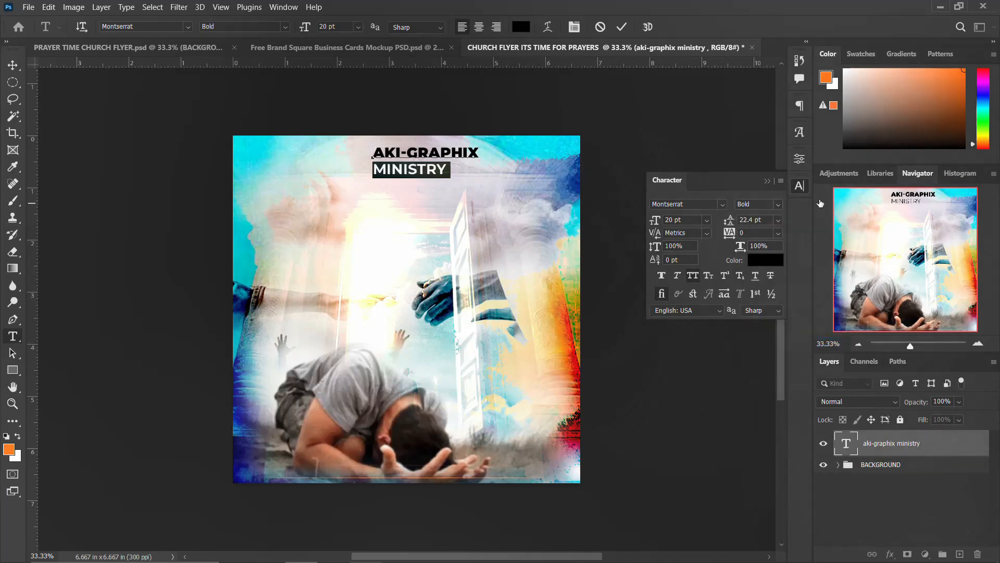
{"action": "left_click", "coordinate": [803, 188]}
{"action": "left_click", "coordinate": [622, 30]}
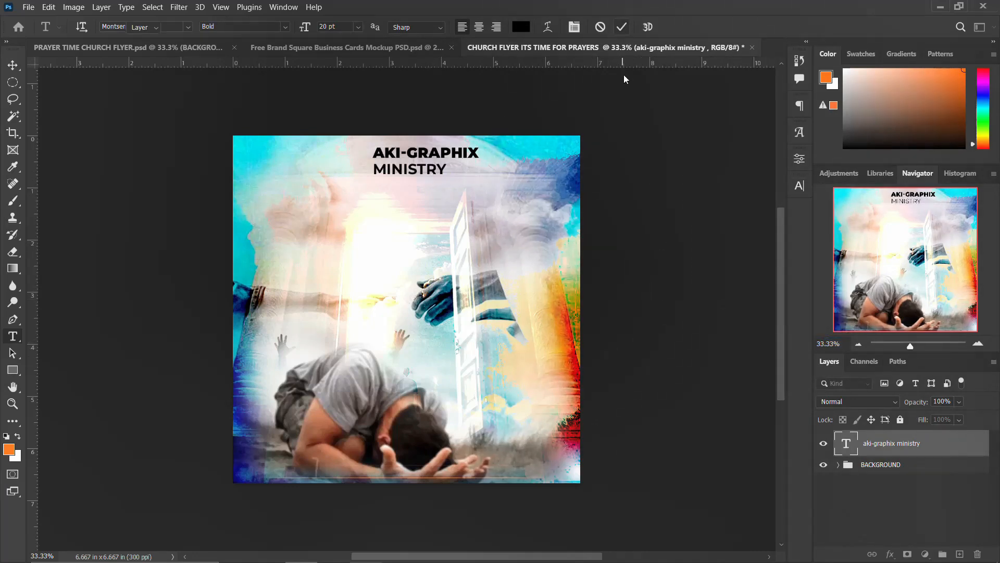
{"action": "key", "text": "v"}
Step: Tighten the leading of the aki-graphix ministry text to 18 pt
{"action": "left_click", "coordinate": [801, 185]}
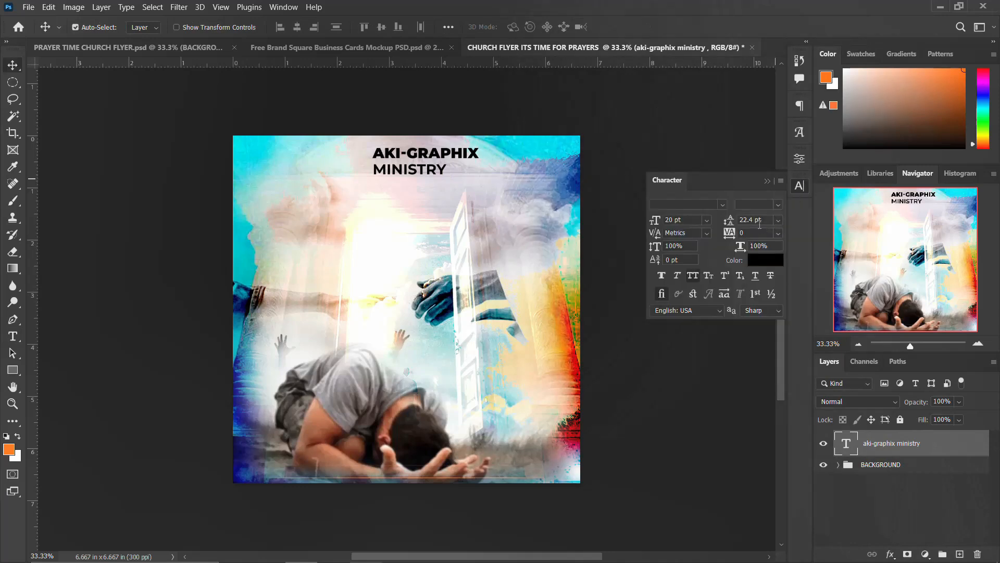
{"action": "double_click", "coordinate": [762, 219]}
{"action": "type", "text": "20"}
{"action": "key", "text": "Return"}
{"action": "key", "text": "Down"}
{"action": "key", "text": "Down"}
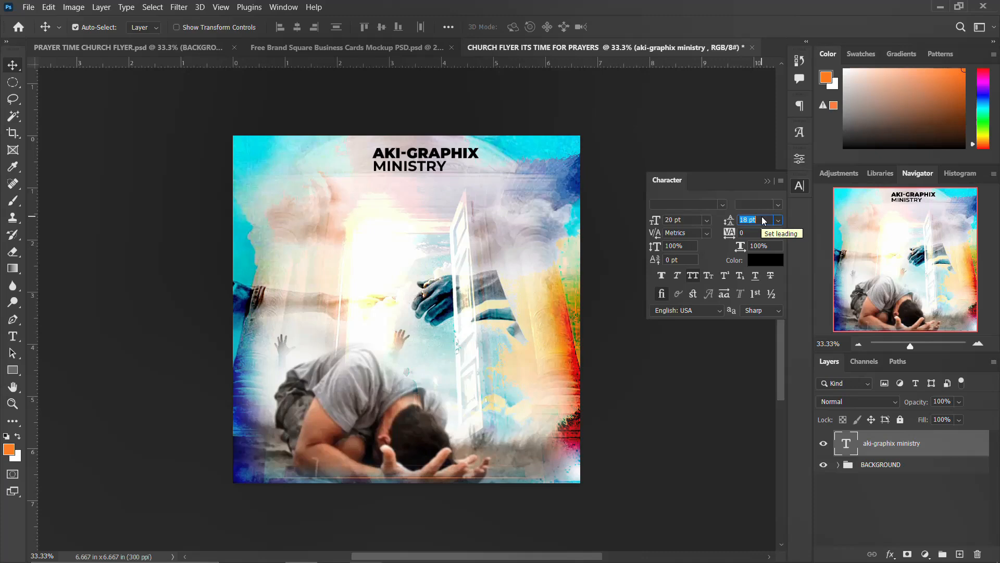
{"action": "left_click", "coordinate": [801, 186]}
Step: Scale the aki-graphix ministry text down to about 63% of its size
{"action": "key", "text": "ctrl+t"}
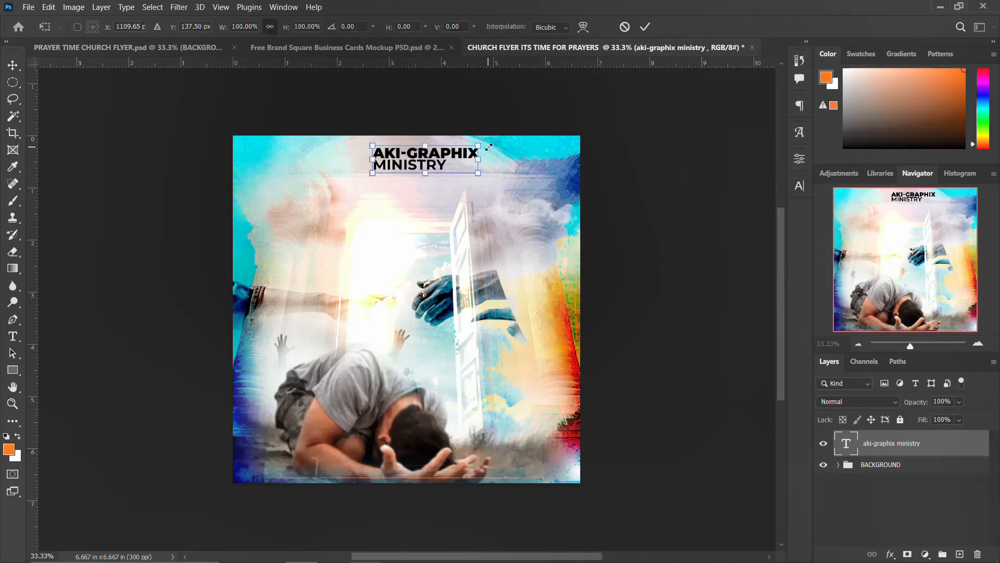
{"action": "left_click_drag", "start_coordinate": [479, 144], "coordinate": [416, 153]}
{"action": "key", "text": "Return"}
Step: Add a cyan guide layout with 6 columns, 6 rows, 0.067 in gutters and 0.067 in margins, clearing existing guides
{"action": "left_click", "coordinate": [219, 8]}
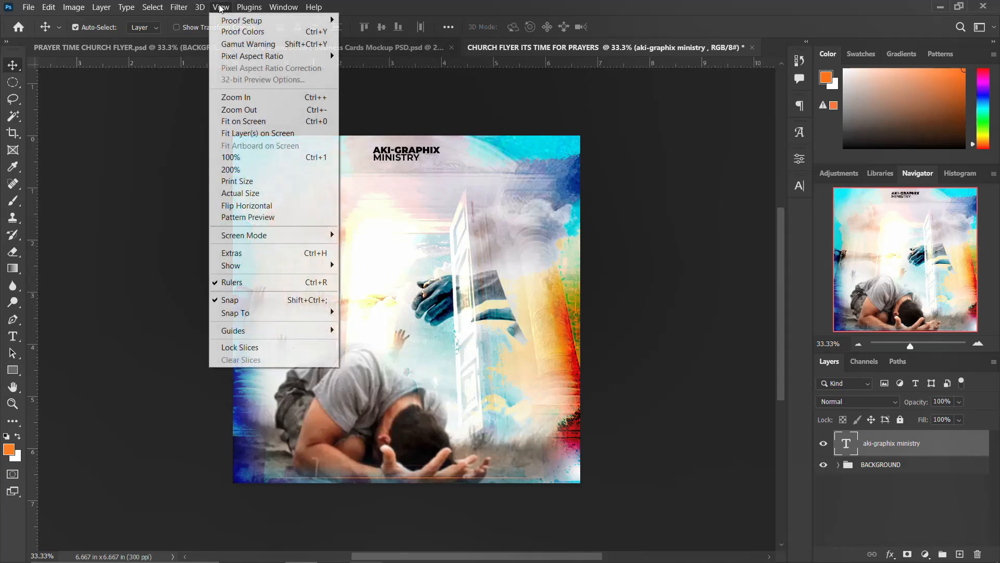
{"action": "mouse_move", "coordinate": [235, 330]}
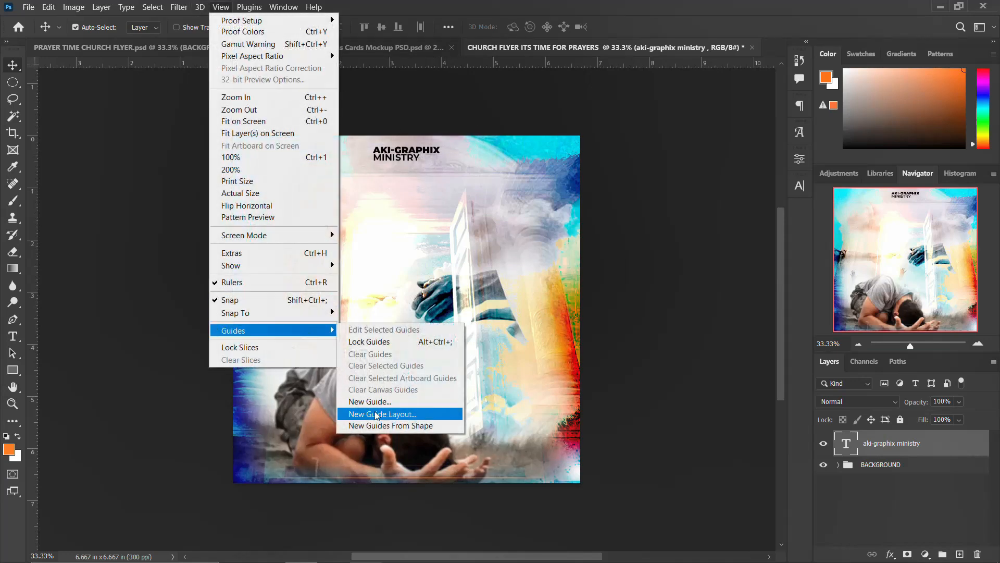
{"action": "left_click", "coordinate": [378, 415]}
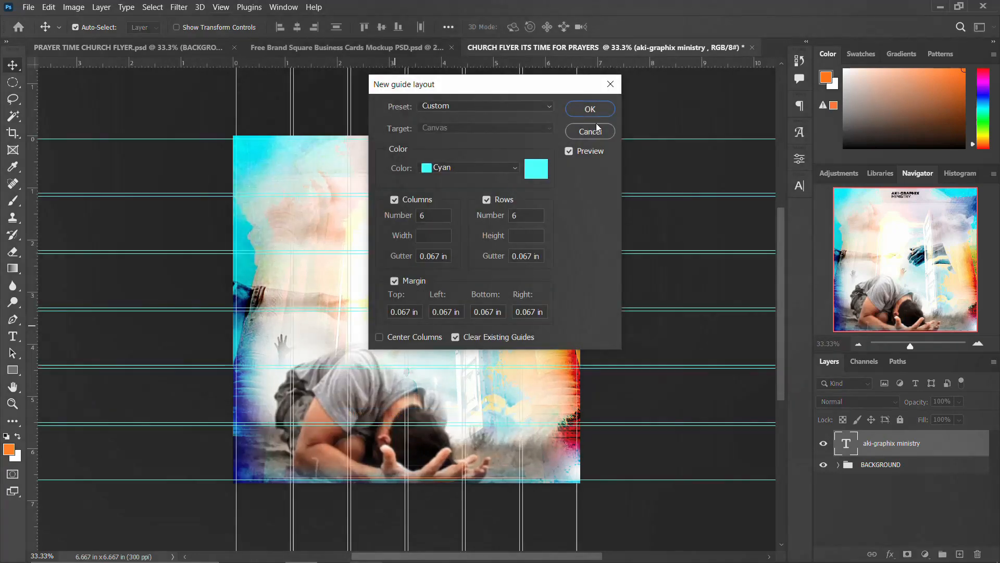
{"action": "left_click", "coordinate": [609, 107]}
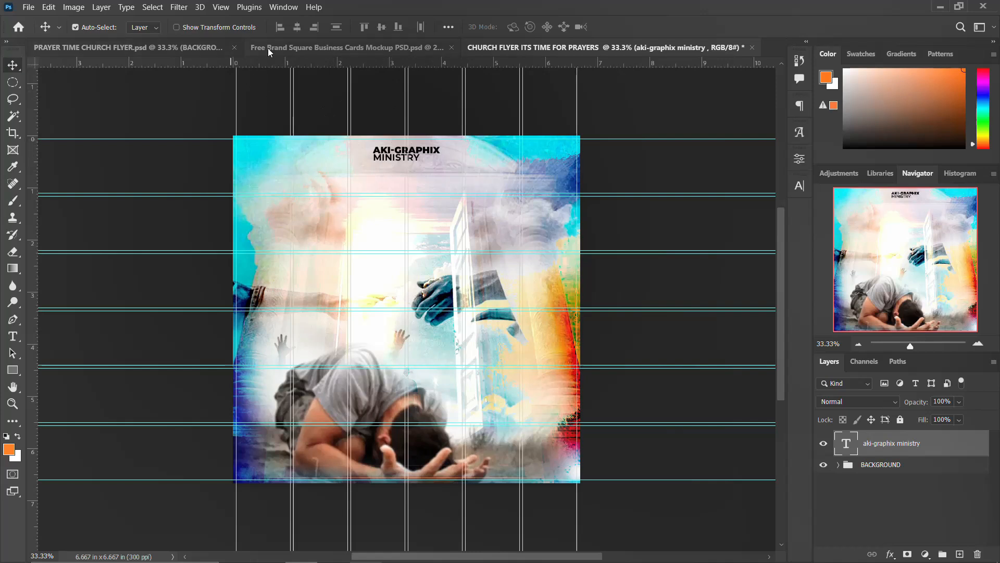
Step: Show the layer groups from THEME up to CHURCH NAME & LOGO in PRAYER TIME CHURCH FLYER.psd
{"action": "left_click", "coordinate": [170, 46]}
{"action": "scroll", "coordinate": [834, 460], "scroll_direction": "up", "scroll_amount": 2}
{"action": "scroll", "coordinate": [837, 517], "scroll_direction": "down", "scroll_amount": 2}
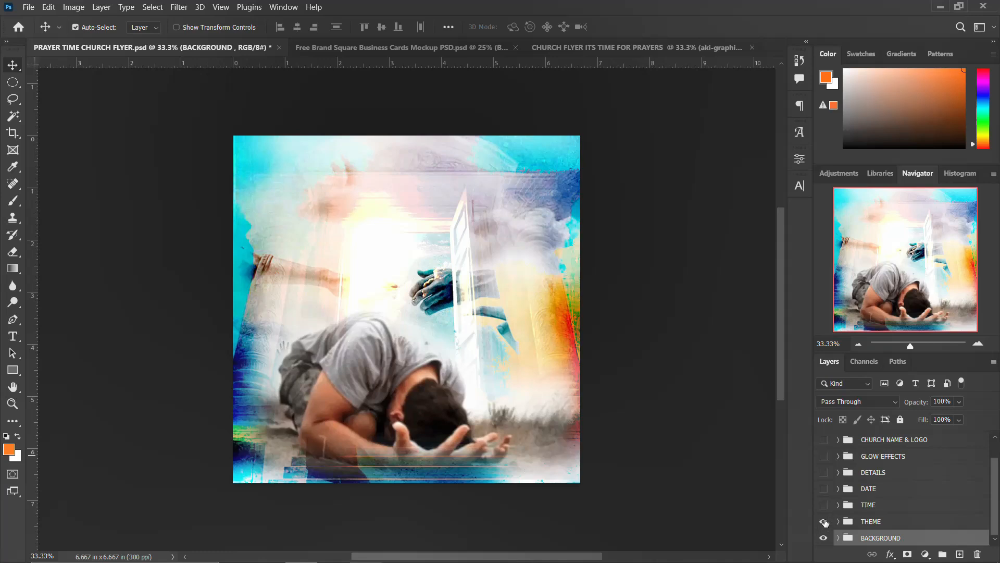
{"action": "left_click", "coordinate": [824, 522]}
{"action": "left_click", "coordinate": [824, 504]}
{"action": "left_click_drag", "start_coordinate": [829, 498], "coordinate": [828, 441]}
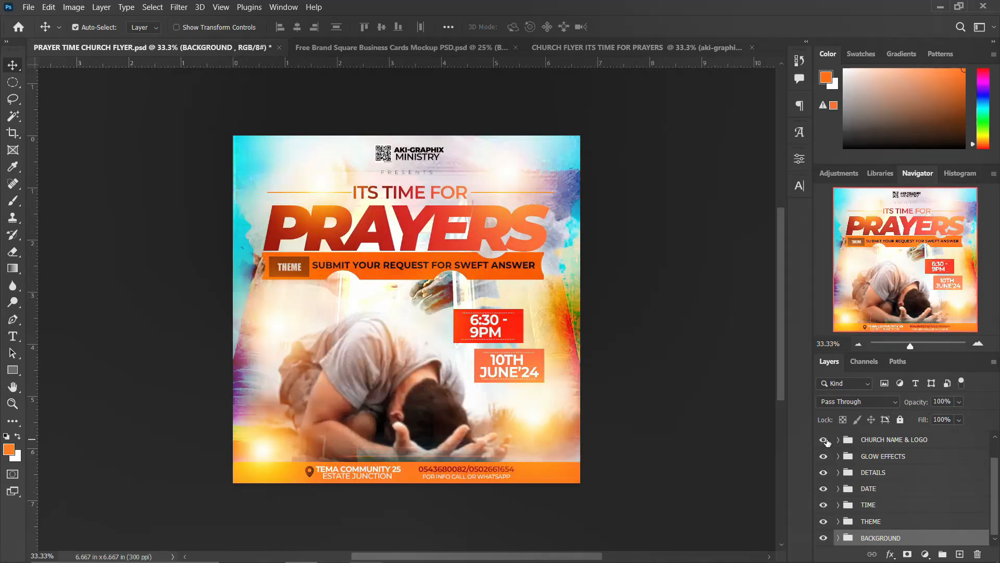
{"action": "scroll", "coordinate": [831, 452], "scroll_direction": "up", "scroll_amount": 1}
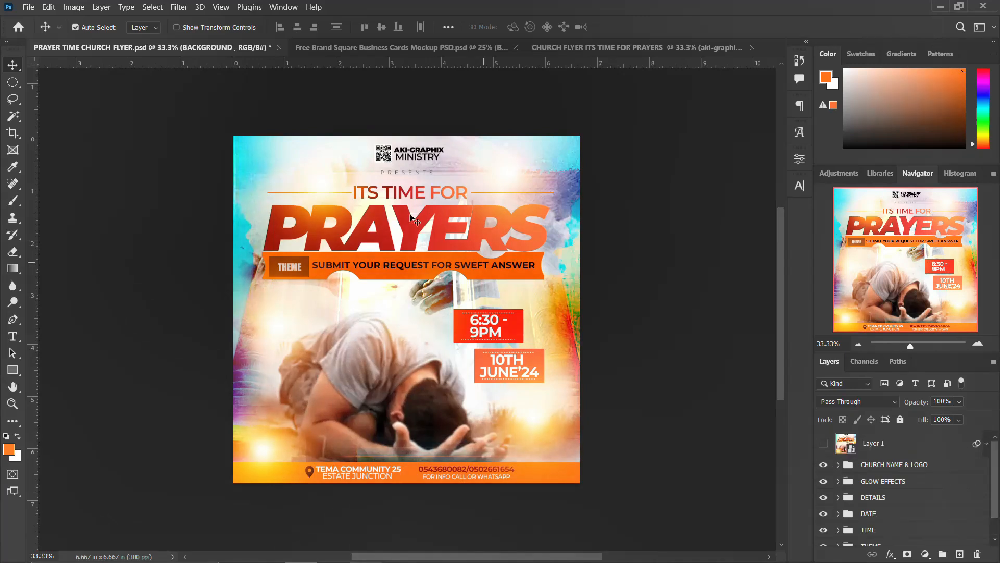
Step: Bring the QR code logo from the prayer time flyer into the new flyer and place it just left of the church name
{"action": "left_click", "coordinate": [386, 156]}
{"action": "mouse_move", "coordinate": [386, 157]}
{"action": "left_mouse_down"}
{"action": "mouse_move", "coordinate": [427, 127]}
{"action": "mouse_move", "coordinate": [611, 55]}
{"action": "mouse_move", "coordinate": [377, 141]}
{"action": "mouse_move", "coordinate": [368, 158]}
{"action": "mouse_move", "coordinate": [378, 163]}
{"action": "left_mouse_up"}
{"action": "key", "text": "Left"}
{"action": "key", "text": "Left"}
{"action": "key", "text": "Left"}
{"action": "key", "text": "Left"}
{"action": "key", "text": "Left"}
{"action": "key", "text": "Left"}
{"action": "key", "text": "Left"}
{"action": "key", "text": "Left"}
{"action": "key", "text": "Left"}
{"action": "key", "text": "Left"}
{"action": "key", "text": "Left"}
{"action": "key", "text": "Left"}
{"action": "key", "text": "Left"}
{"action": "key", "text": "Left"}
{"action": "key", "text": "Left"}
{"action": "key", "text": "Left"}
{"action": "key", "text": "Left"}
{"action": "key", "text": "Left"}
{"action": "key", "text": "Left"}
{"action": "key", "text": "Left"}
{"action": "key", "text": "Left"}
{"action": "key", "text": "Left"}
{"action": "key", "text": "Left"}
{"action": "key", "text": "Left"}
{"action": "key", "text": "Left"}
{"action": "key", "text": "Left"}
{"action": "key", "text": "Left"}
{"action": "key", "text": "Left"}
{"action": "key", "text": "Left"}
{"action": "key", "text": "Left"}
{"action": "key", "text": "Left"}
{"action": "key", "text": "Left"}
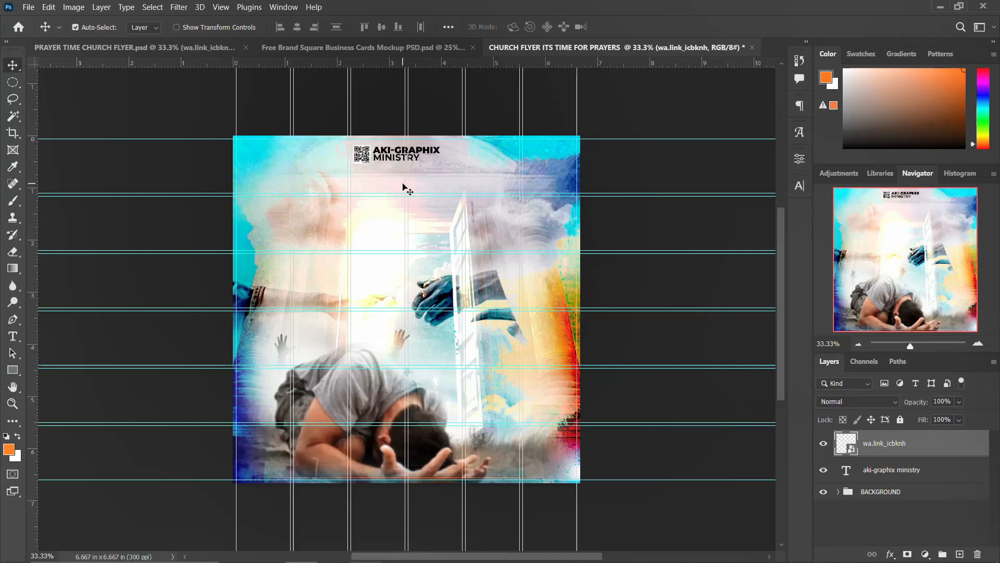
Step: Copy "presents" from the Notepad document and paste it over a duplicate of the church name text placed below the original
{"action": "mouse_move", "coordinate": [451, 561]}
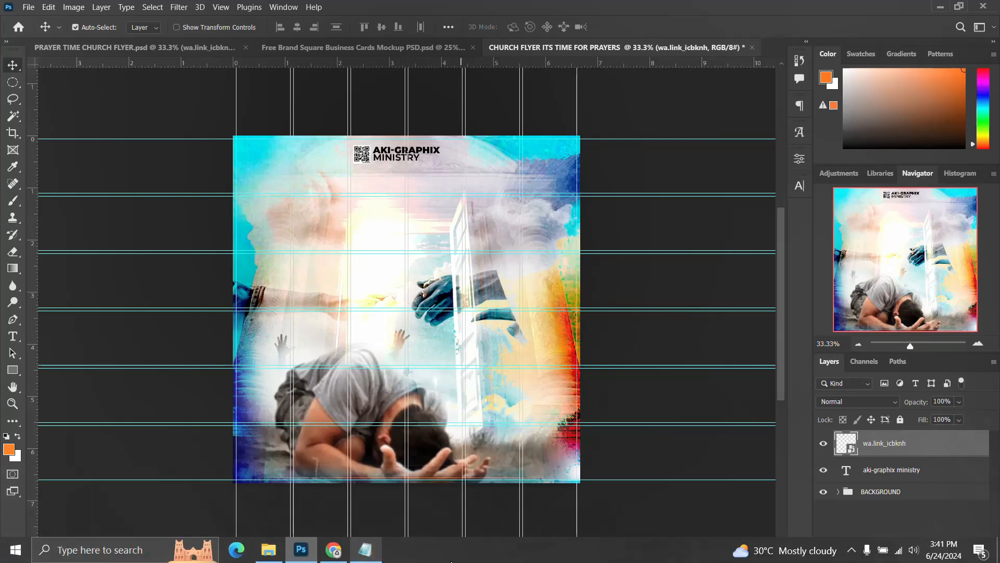
{"action": "left_click", "coordinate": [371, 550]}
{"action": "left_click_drag", "start_coordinate": [613, 171], "coordinate": [557, 156]}
{"action": "key", "text": "ctrl+c"}
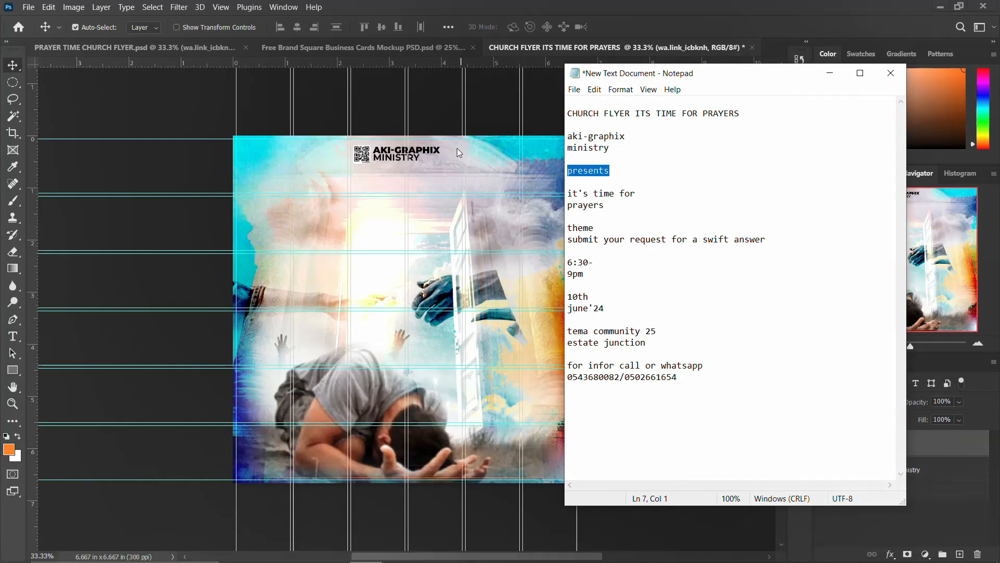
{"action": "left_click", "coordinate": [360, 143]}
{"action": "left_click_drag", "start_coordinate": [388, 155], "coordinate": [386, 186]}
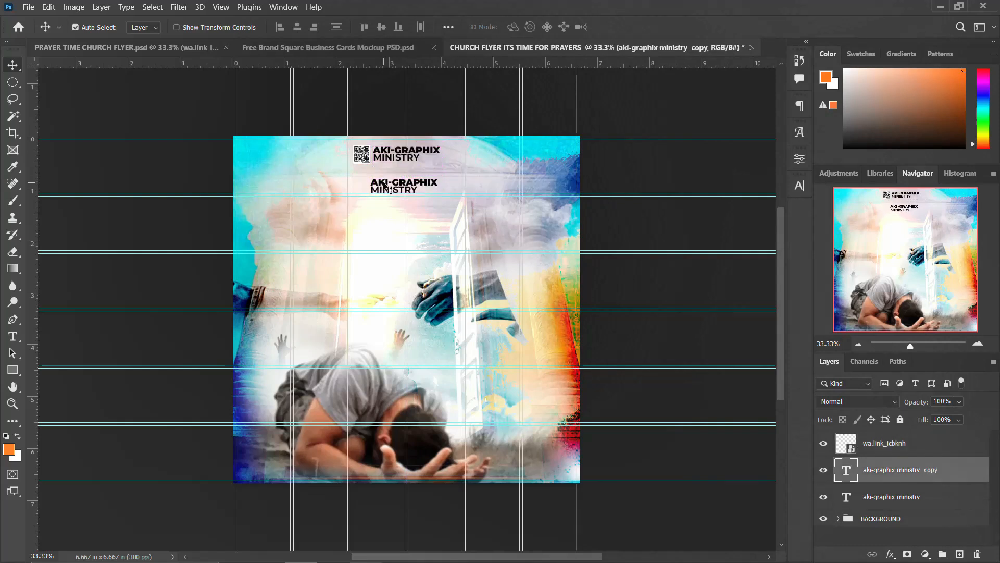
{"action": "double_click", "coordinate": [386, 186]}
{"action": "key", "text": "ctrl+v"}
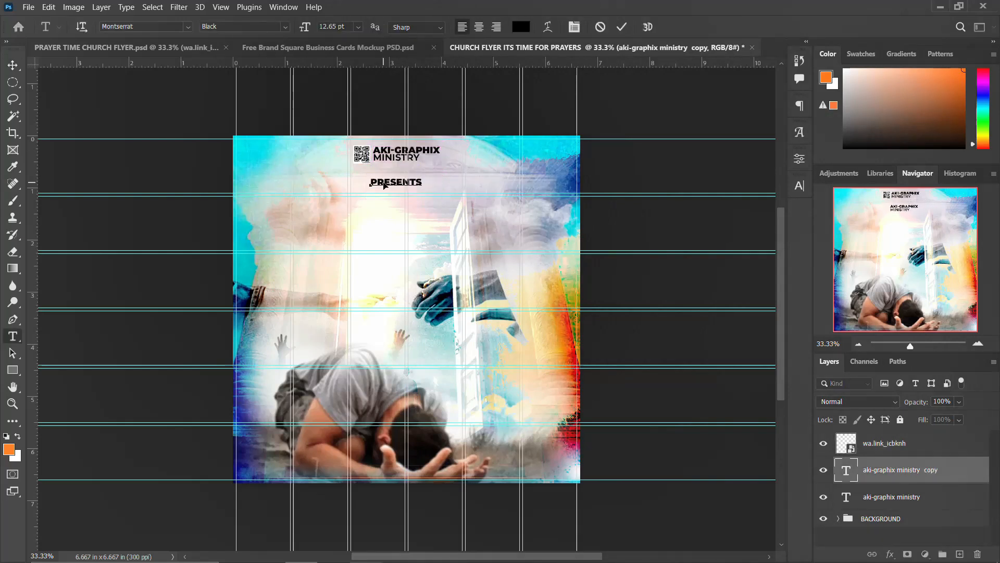
{"action": "key", "text": "ctrl+Return"}
{"action": "key", "text": "v"}
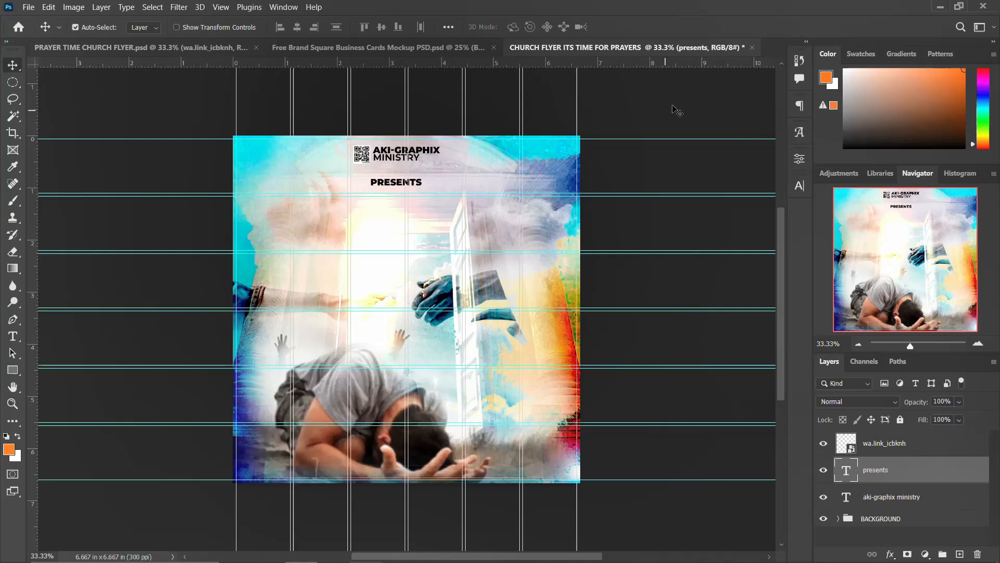
Step: Set the PRESENTS text to the Bold weight and a font size of 10 pt
{"action": "left_click", "coordinate": [798, 188]}
{"action": "left_click", "coordinate": [705, 204]}
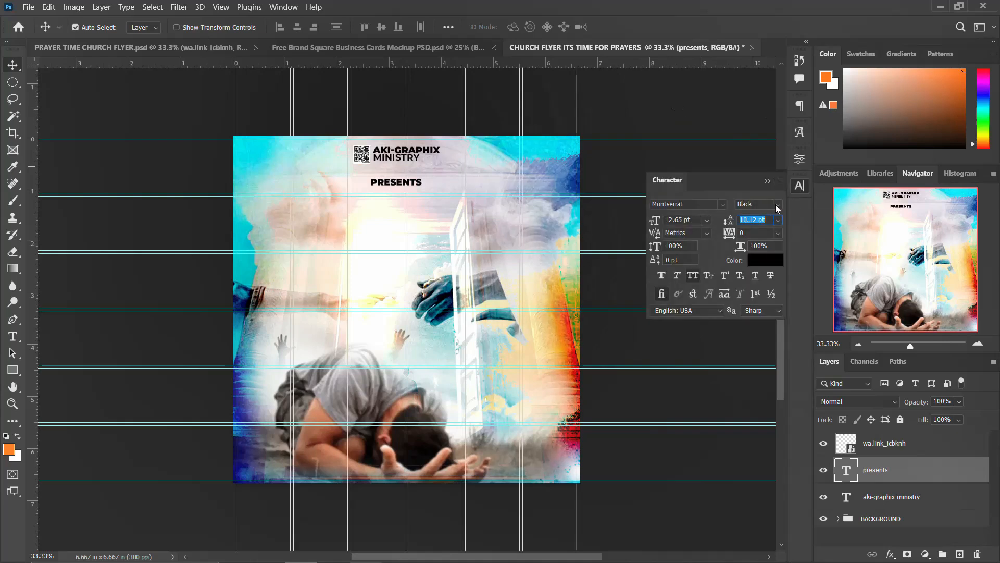
{"action": "left_click", "coordinate": [777, 207]}
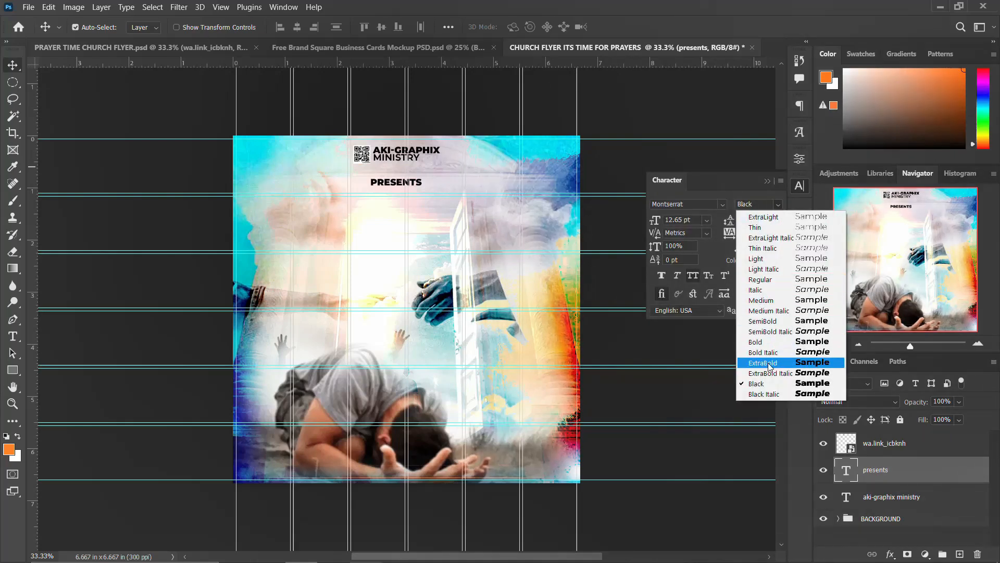
{"action": "left_click", "coordinate": [776, 343]}
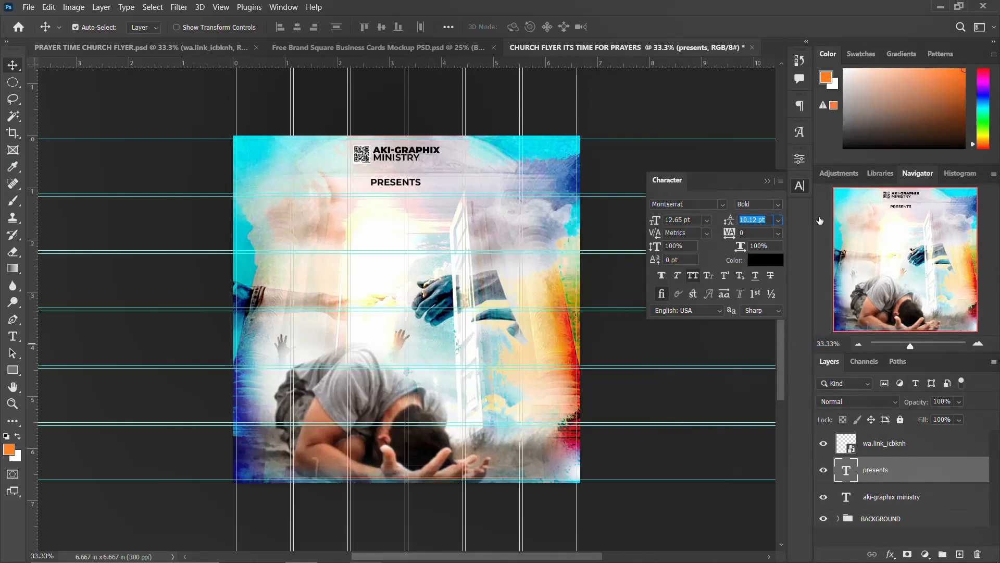
{"action": "left_click", "coordinate": [697, 219]}
{"action": "type", "text": "11"}
{"action": "key", "text": "Return"}
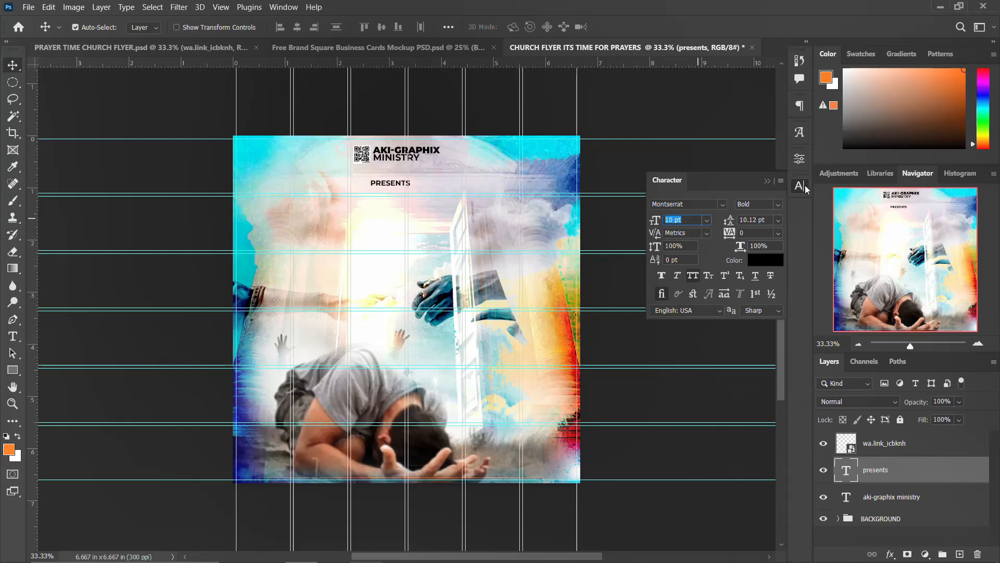
Step: Set the tracking of the PRESENTS text to 100
{"action": "left_click", "coordinate": [732, 234]}
{"action": "type", "text": "100"}
{"action": "key", "text": "Return"}
{"action": "left_click", "coordinate": [801, 186]}
Step: Centre the PRESENTS text horizontally and vertically on the whole canvas and clear the selection
{"action": "key", "text": "ctrl+a"}
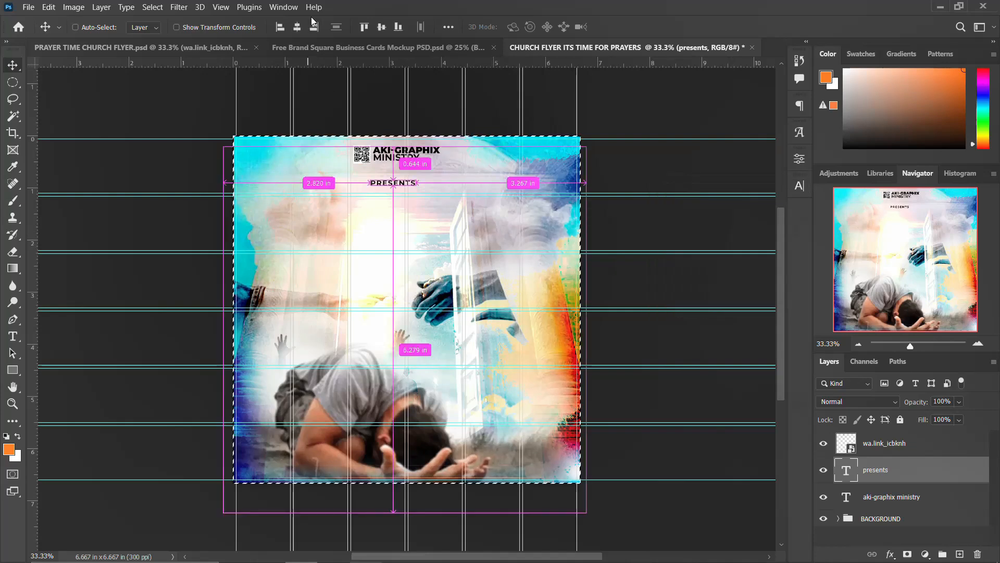
{"action": "left_click", "coordinate": [298, 28]}
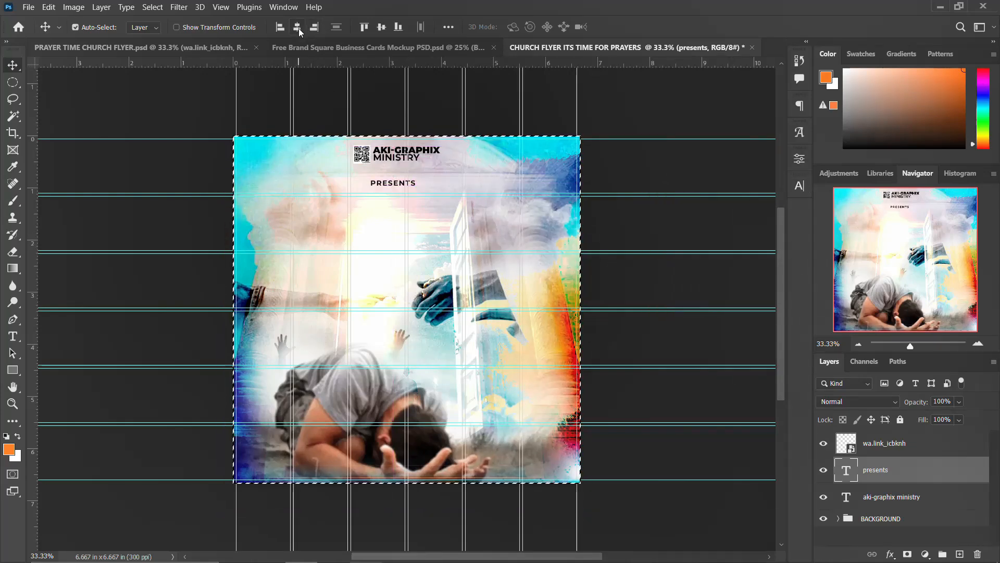
{"action": "left_click", "coordinate": [383, 27]}
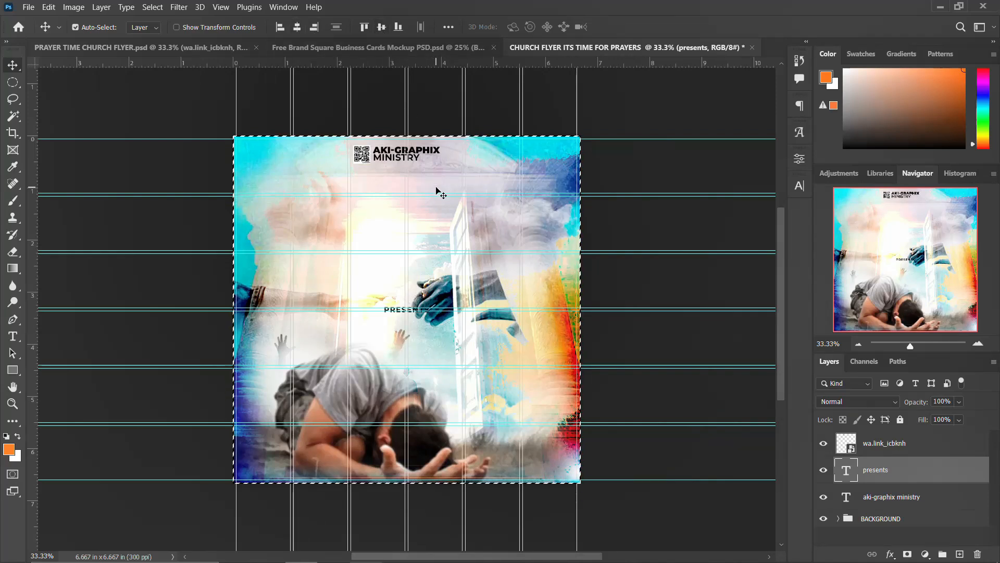
{"action": "key", "text": "Up"}
{"action": "key", "text": "Return"}
{"action": "key", "text": "ctrl+d"}
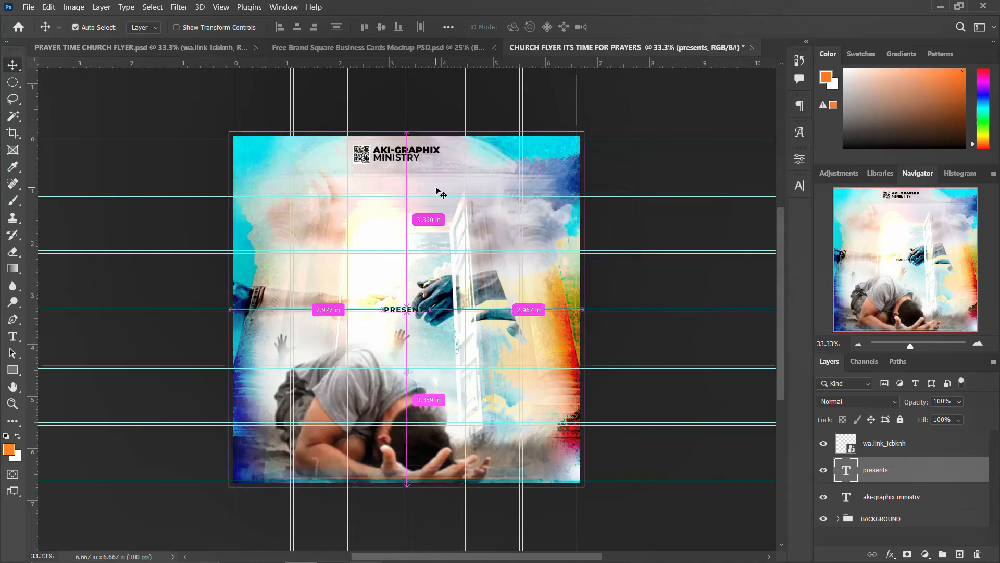
Step: Move the PRESENTS text straight up to just below the church name
{"action": "key", "text": "shift+Up"}
{"action": "key", "text": "shift+Up"}
{"action": "key", "text": "shift+Up"}
{"action": "key", "text": "shift+Up"}
{"action": "key", "text": "shift+Up"}
{"action": "key", "text": "shift+Up"}
{"action": "key", "text": "shift+Up"}
{"action": "key", "text": "shift+Up"}
{"action": "key", "text": "shift+Up"}
{"action": "key", "text": "shift+Up"}
{"action": "key", "text": "shift+Up"}
{"action": "key", "text": "shift+Up"}
{"action": "key", "text": "shift+Up"}
{"action": "key", "text": "shift+Up"}
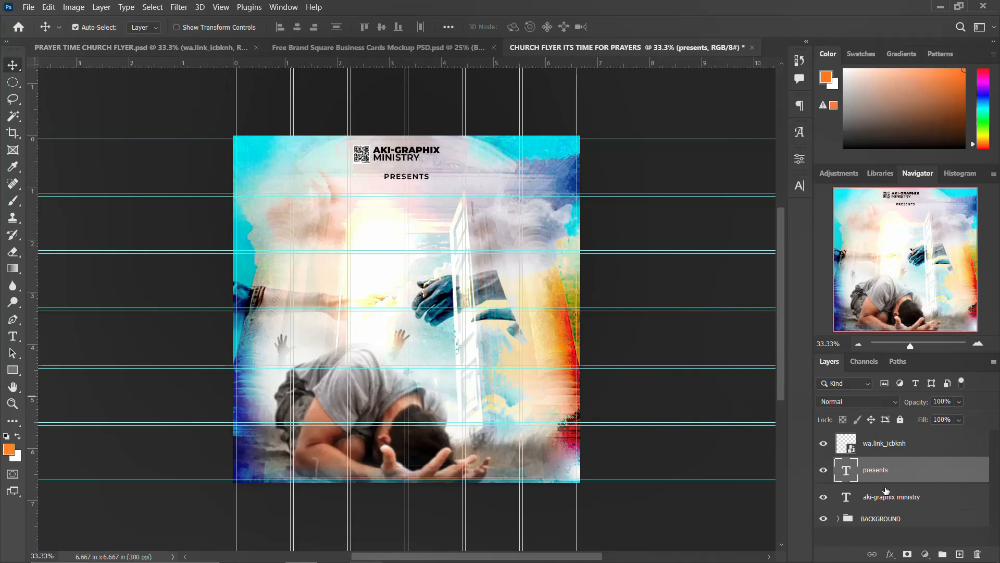
Step: Group the QR logo, presents and aki-graphix ministry layers as "NAME & LOGO" and toggle the group's visibility off and on
{"action": "left_click", "coordinate": [897, 449], "text": "shift"}
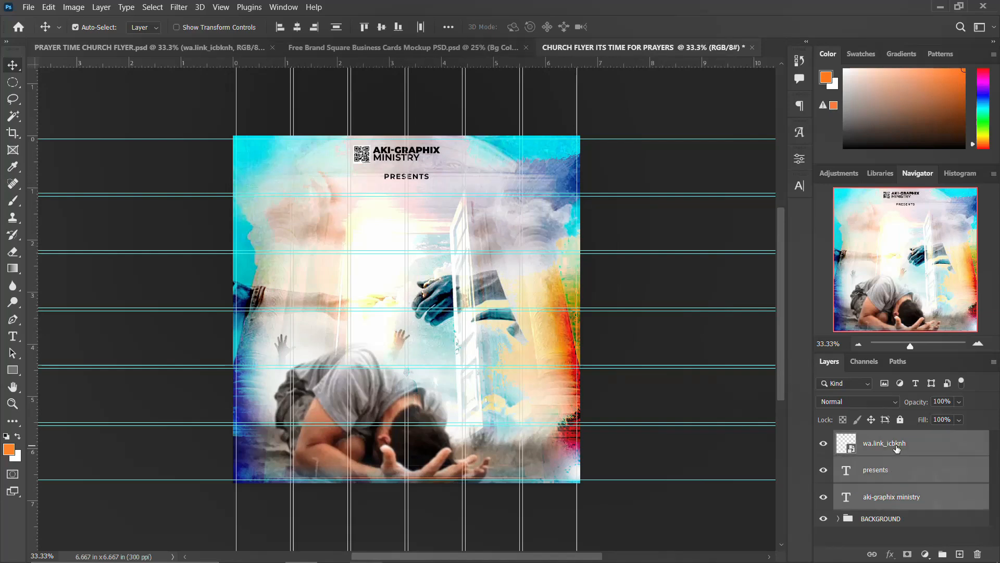
{"action": "key", "text": "ctrl+g"}
{"action": "double_click", "coordinate": [869, 439]}
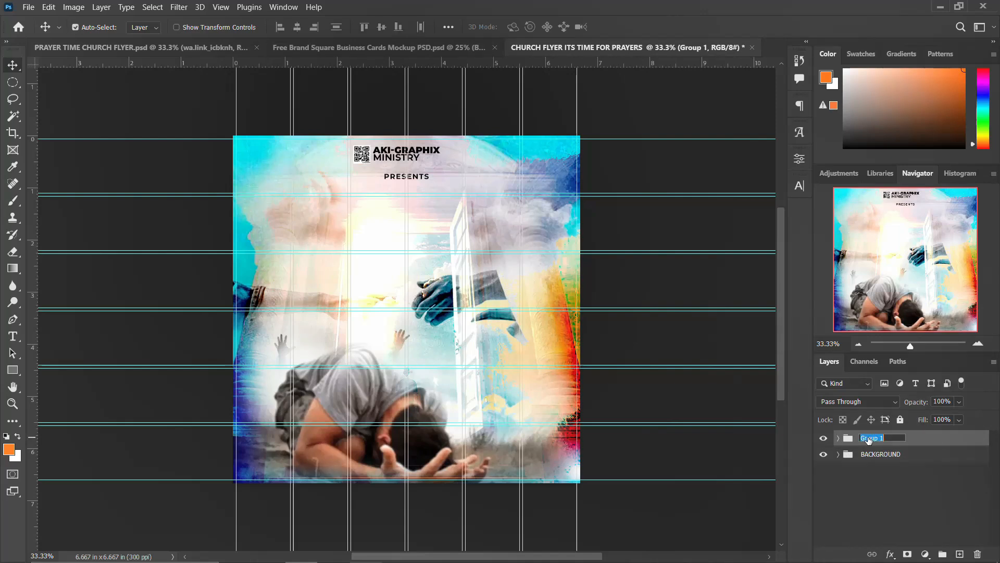
{"action": "type", "text": "NAME & LOGO"}
{"action": "key", "text": "Return"}
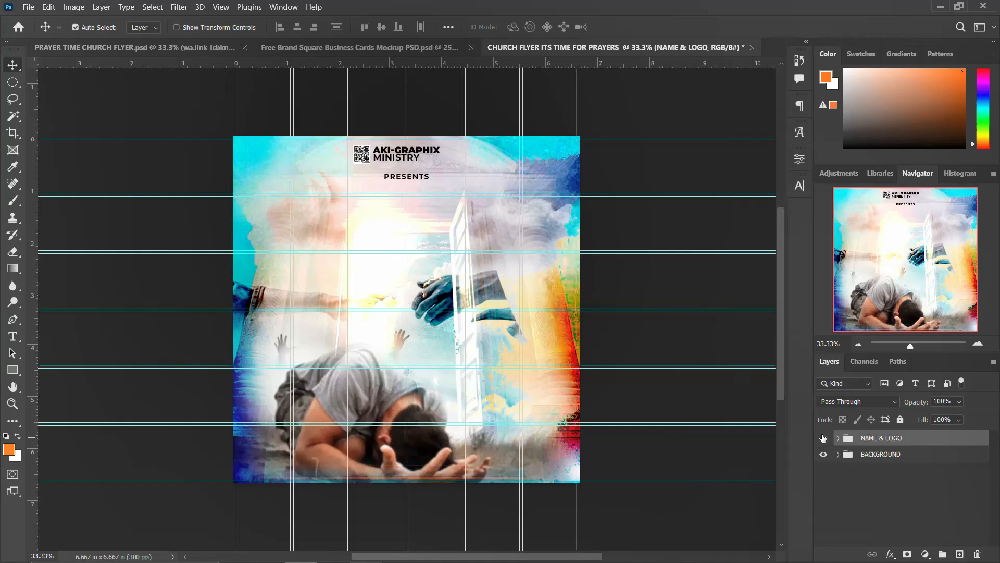
{"action": "left_click", "coordinate": [823, 439]}
{"action": "left_click", "coordinate": [824, 438]}
Step: Copy "it's time for" from the Notepad document and add it as a new text line below PRESENTS on the flyer
{"action": "left_click", "coordinate": [367, 556]}
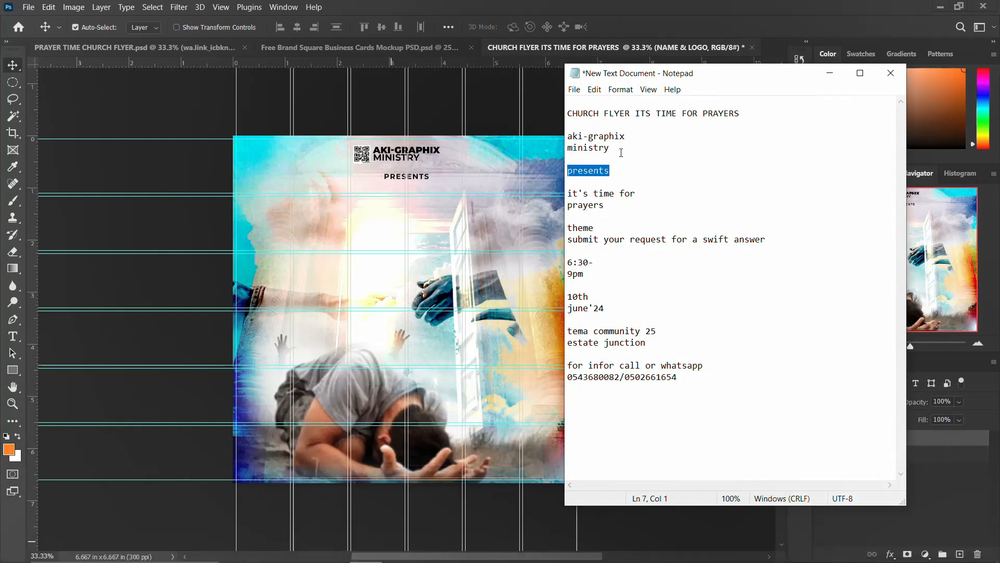
{"action": "triple_click", "coordinate": [640, 192]}
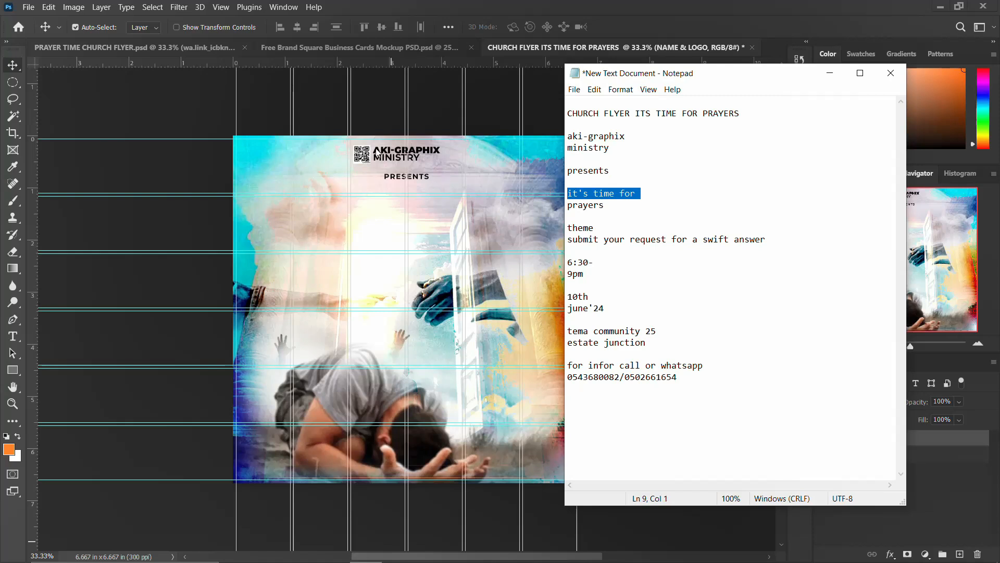
{"action": "left_click", "coordinate": [384, 208]}
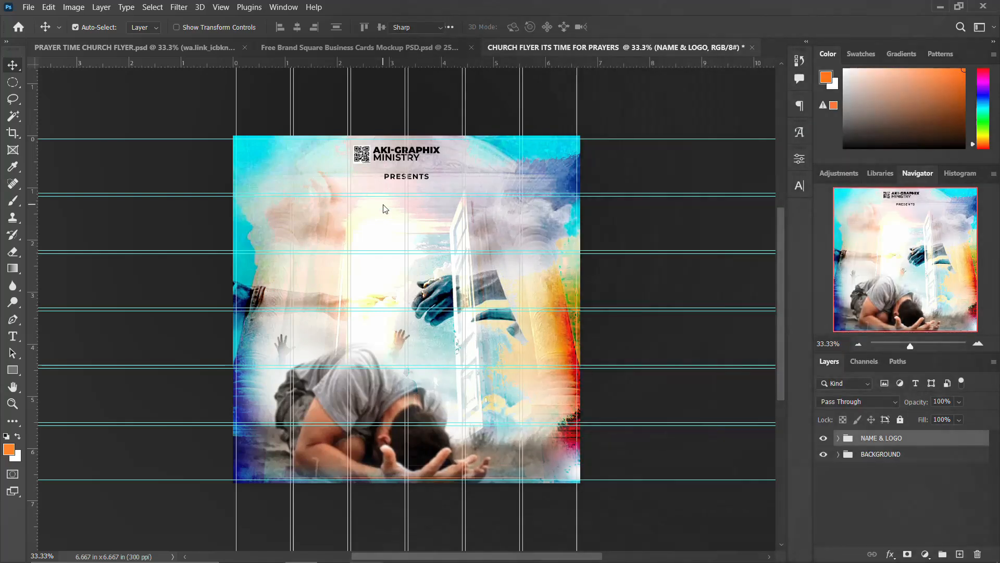
{"action": "left_click", "coordinate": [890, 438]}
{"action": "left_click", "coordinate": [13, 336]}
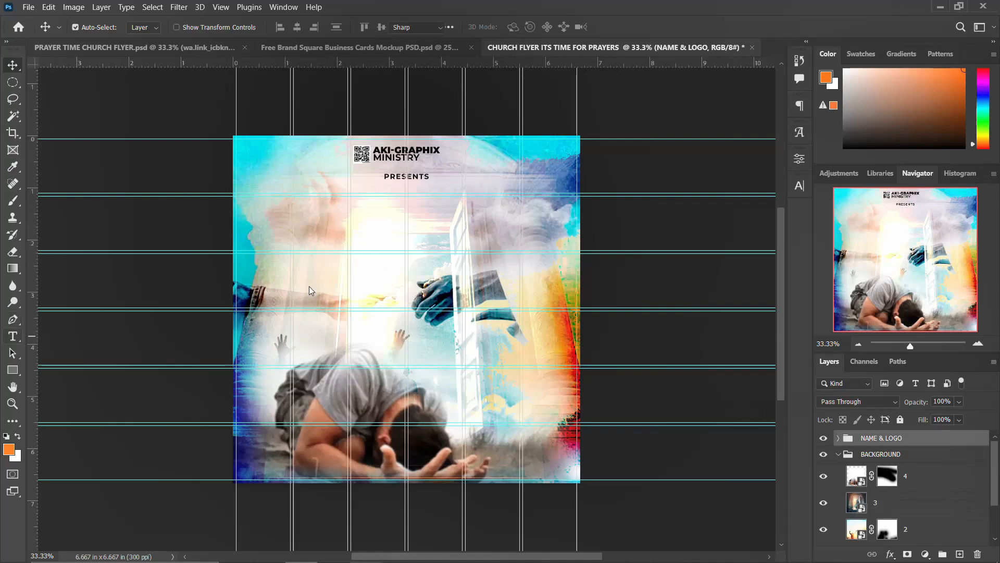
{"action": "left_click", "coordinate": [383, 208]}
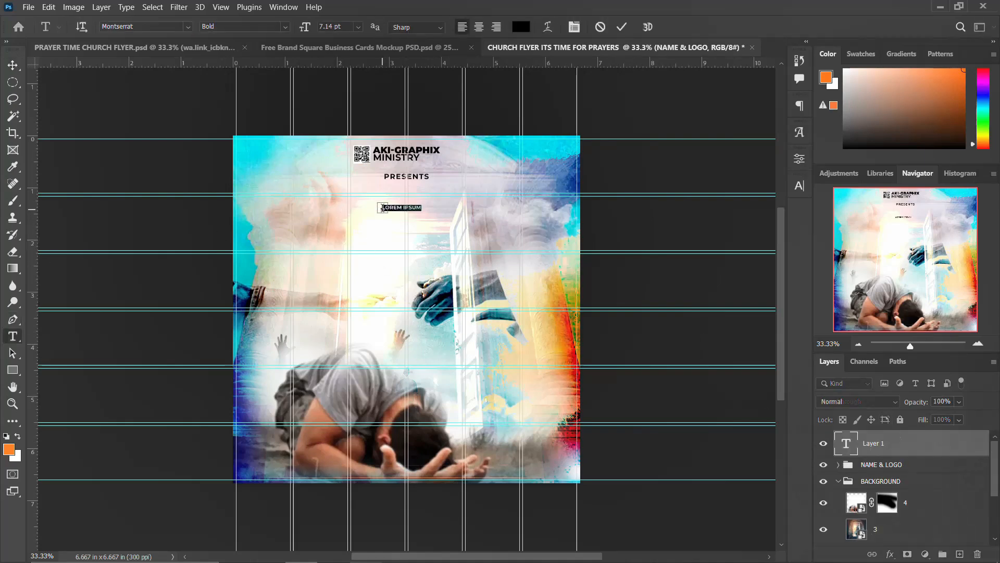
{"action": "type", "text": "IT'S TIME FOR"}
Step: Apply the Bold weight to the IT'S TIME FOR text and scale it up from its centre to about 21 pt
{"action": "left_click", "coordinate": [801, 187]}
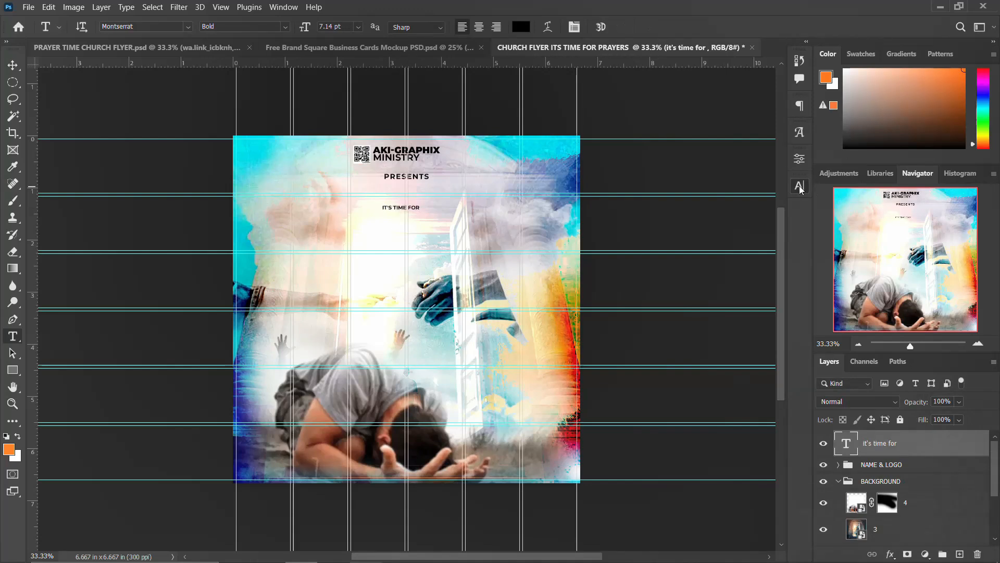
{"action": "left_click", "coordinate": [779, 205]}
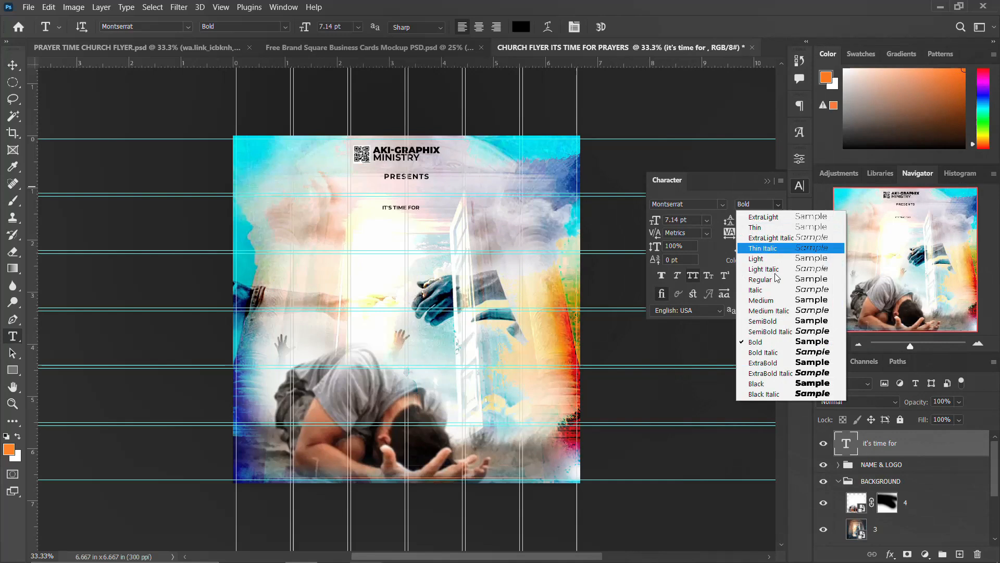
{"action": "left_click", "coordinate": [763, 343]}
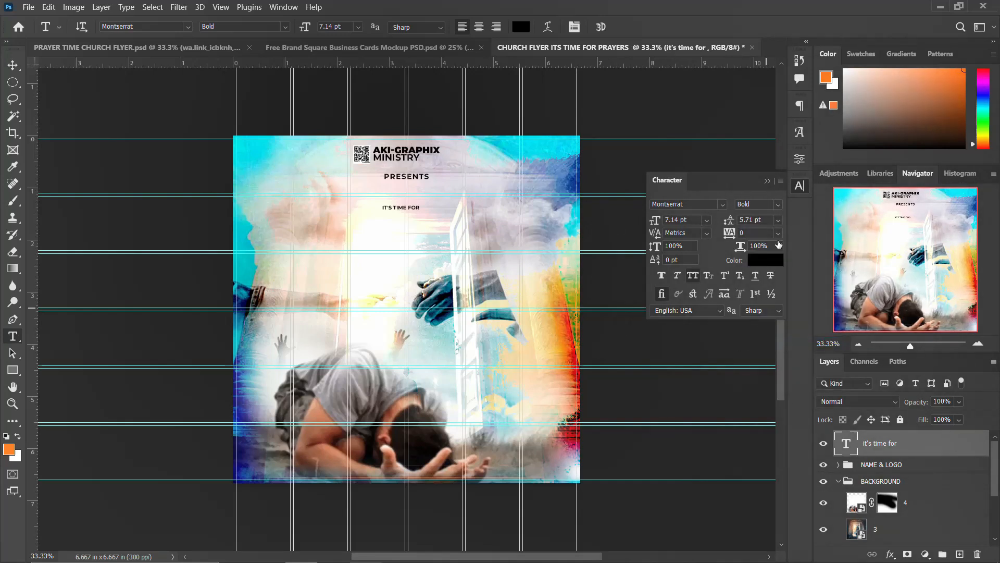
{"action": "left_click", "coordinate": [796, 190]}
{"action": "key", "text": "ctrl+t"}
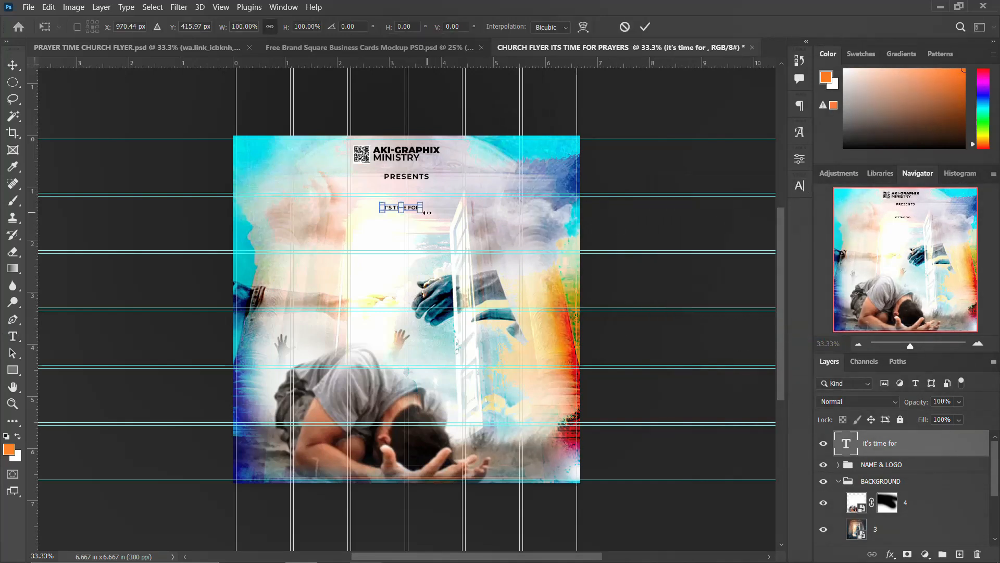
{"action": "left_click_drag", "start_coordinate": [421, 210], "coordinate": [453, 237]}
{"action": "key", "text": "Return"}
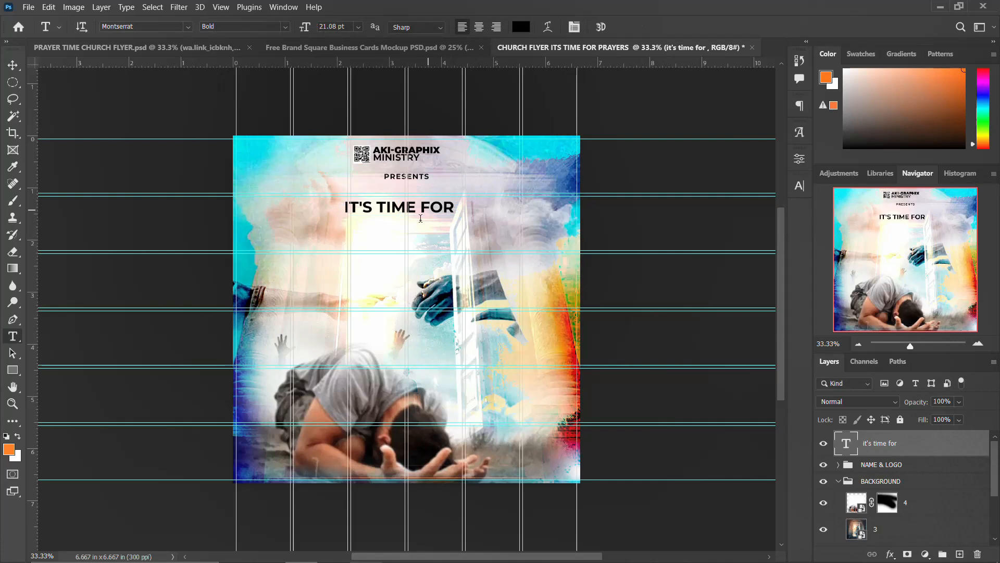
Step: Copy "prayers" from the Notepad document and add it as a separate text line below IT'S TIME FOR
{"action": "left_click", "coordinate": [382, 227]}
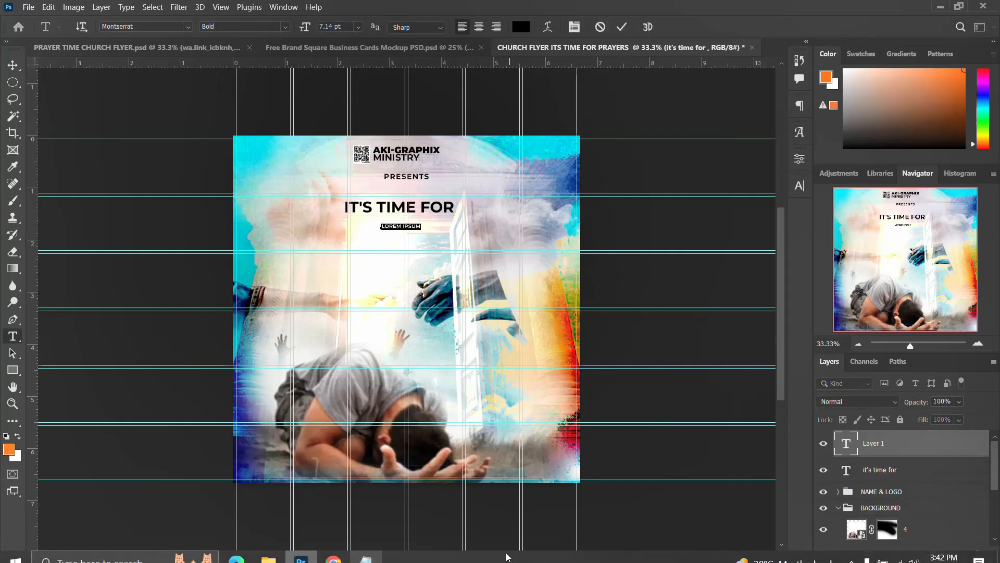
{"action": "left_click", "coordinate": [365, 549]}
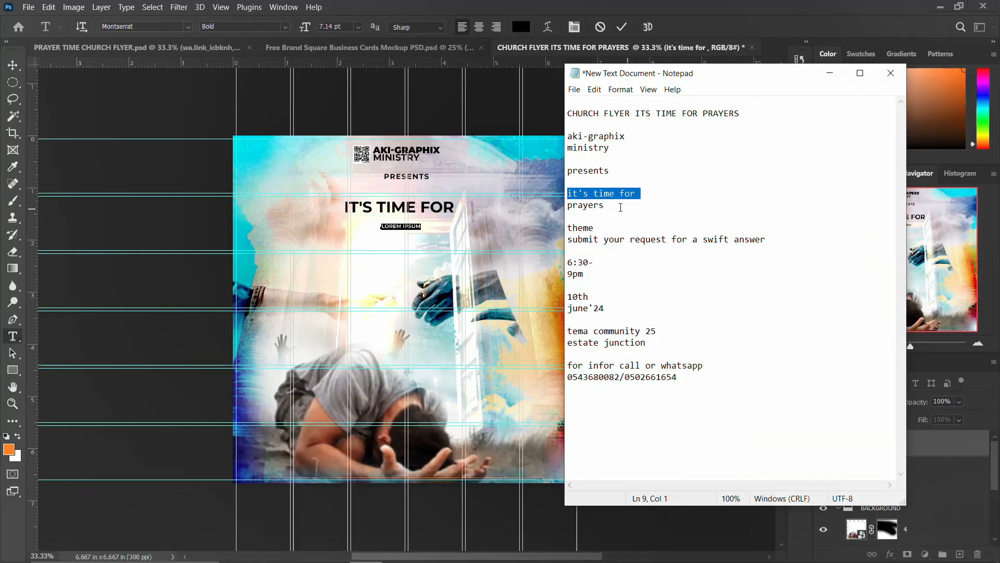
{"action": "left_click_drag", "start_coordinate": [620, 205], "coordinate": [563, 205]}
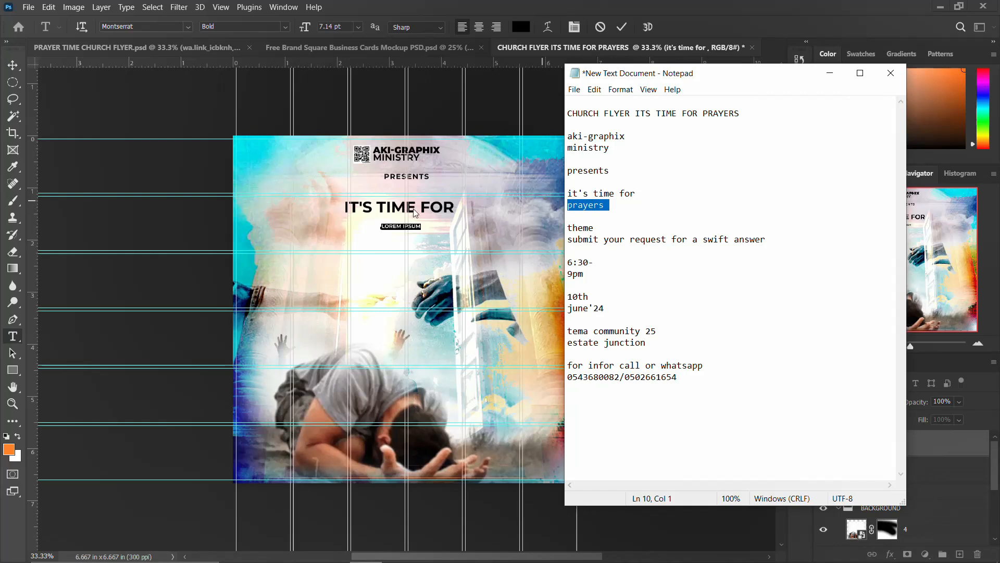
{"action": "left_click", "coordinate": [395, 224]}
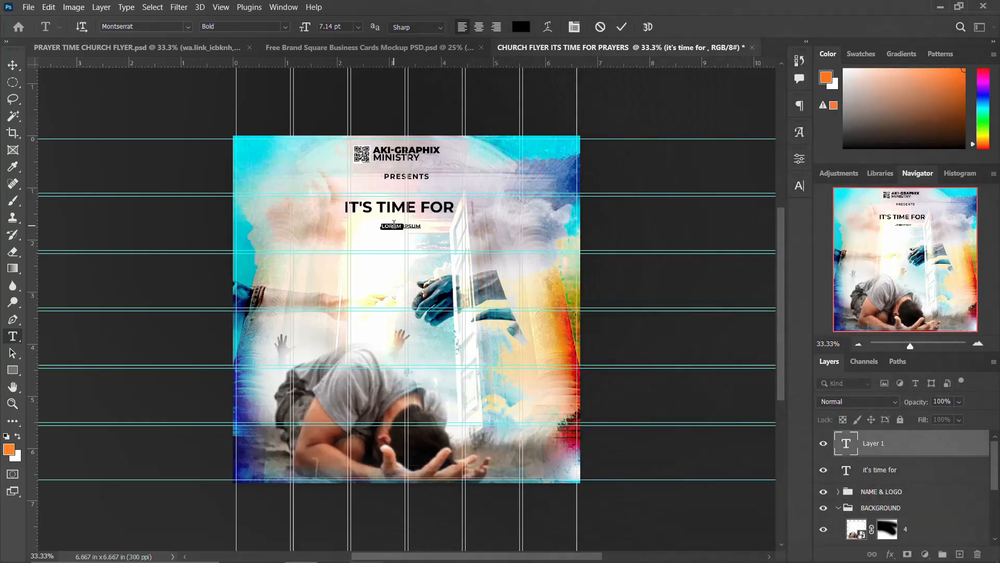
{"action": "type", "text": "PRAYERS"}
{"action": "key", "text": "ctrl+Return"}
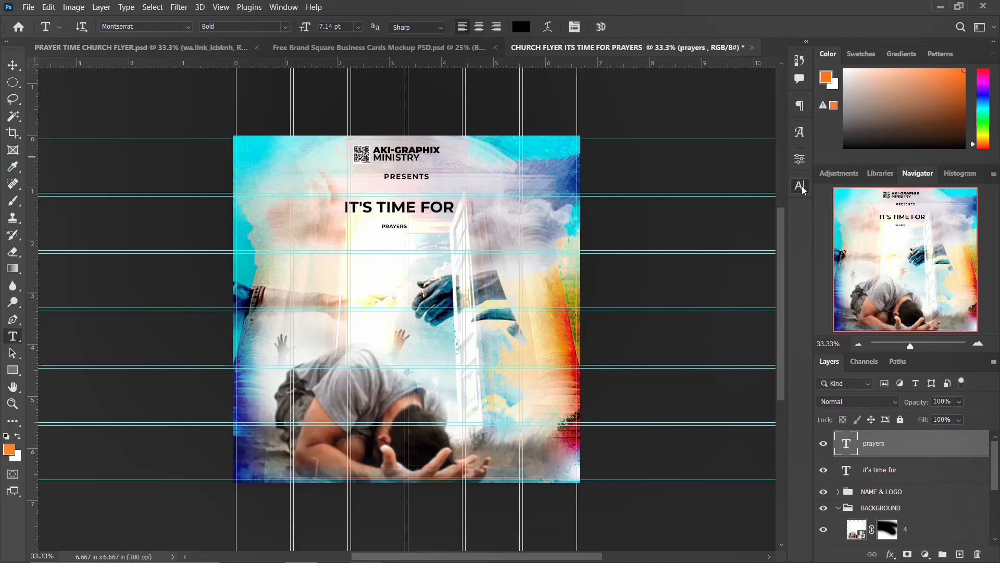
Step: Set the PRAYERS text to the Black Italic weight and scale it up from its centre to about 50.6 pt
{"action": "left_click", "coordinate": [800, 186]}
{"action": "left_click", "coordinate": [777, 203]}
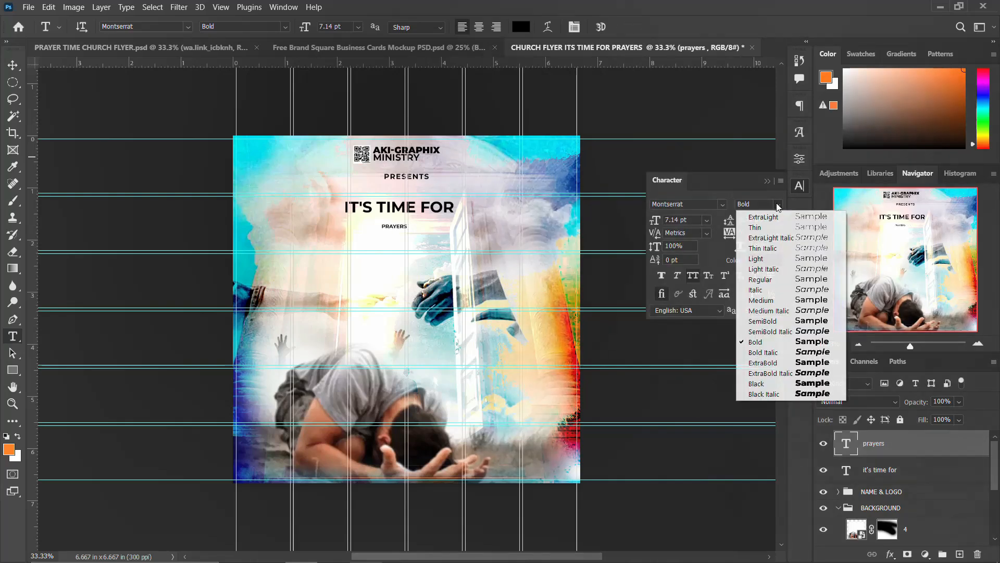
{"action": "left_click", "coordinate": [761, 394]}
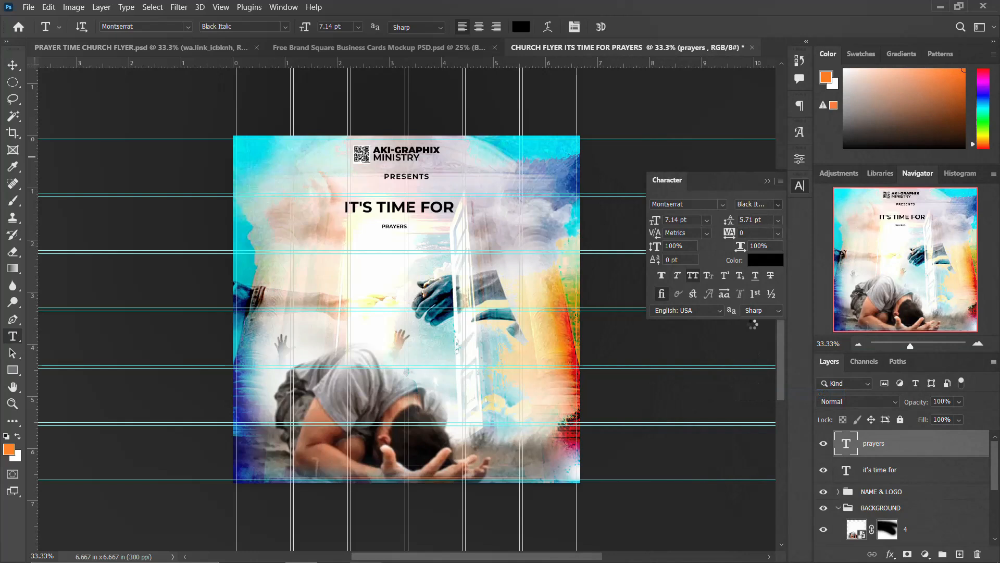
{"action": "left_click", "coordinate": [808, 186]}
{"action": "key", "text": "ctrl+t"}
{"action": "left_click_drag", "start_coordinate": [409, 228], "coordinate": [486, 279]}
{"action": "key", "text": "Return"}
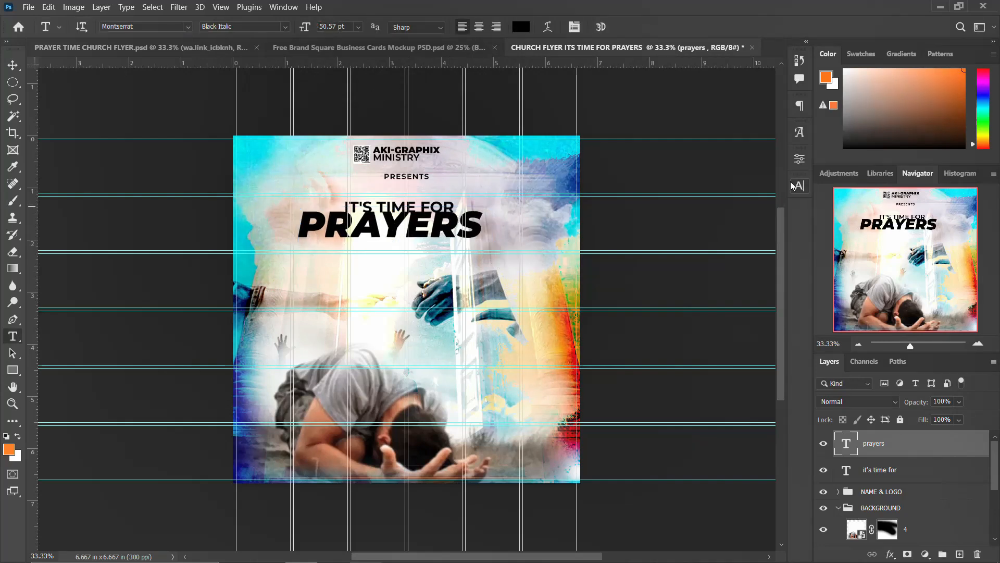
Step: Set the tracking of the PRAYERS text to -60 and centre it horizontally on the canvas
{"action": "left_click", "coordinate": [793, 186]}
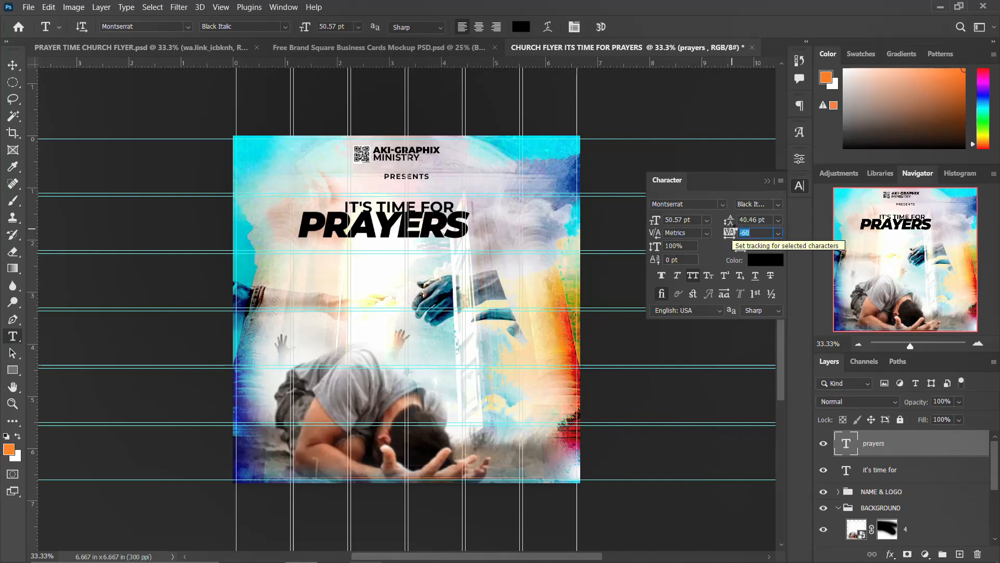
{"action": "left_click", "coordinate": [800, 187]}
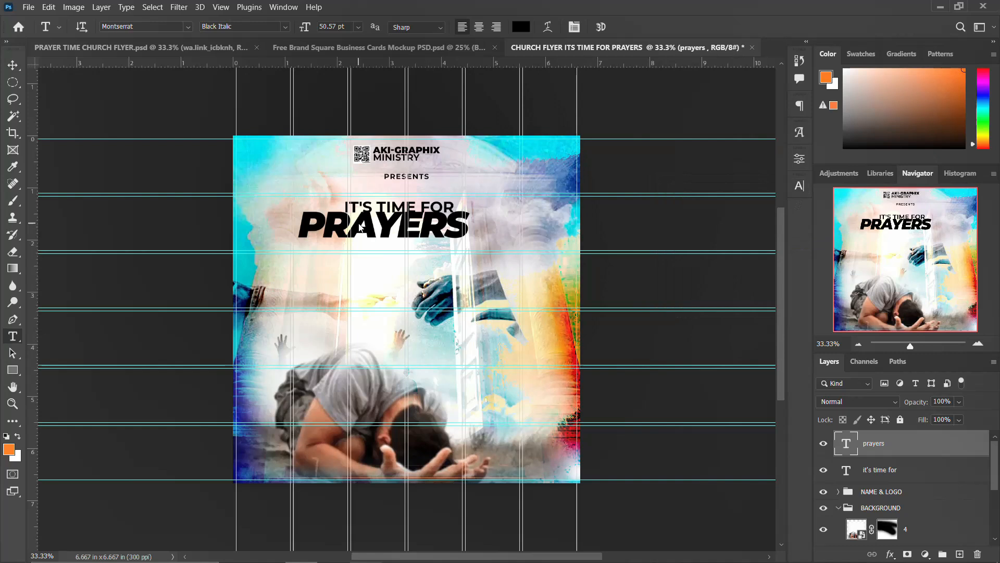
{"action": "key", "text": "v"}
{"action": "key", "text": "ctrl+a"}
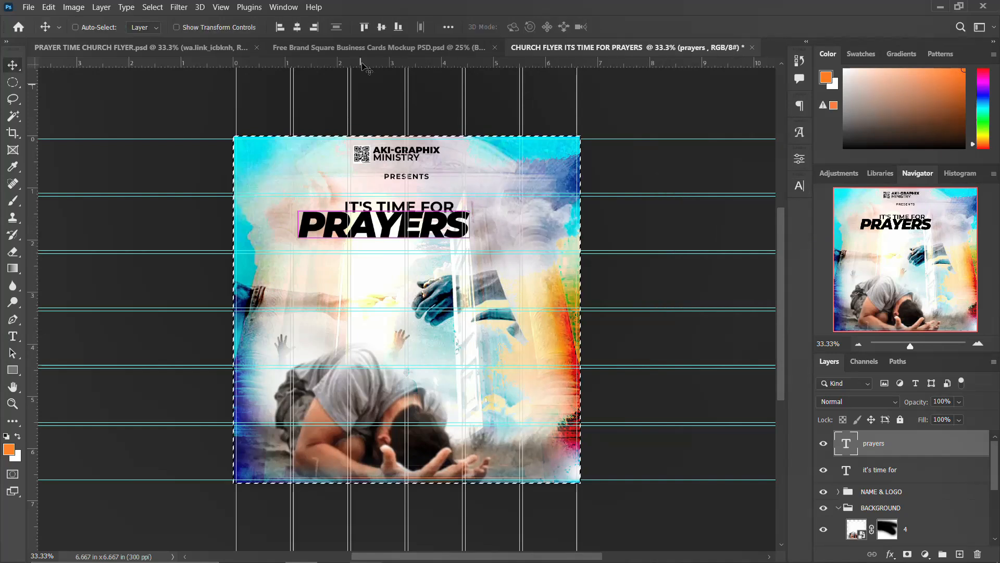
{"action": "left_click", "coordinate": [297, 28]}
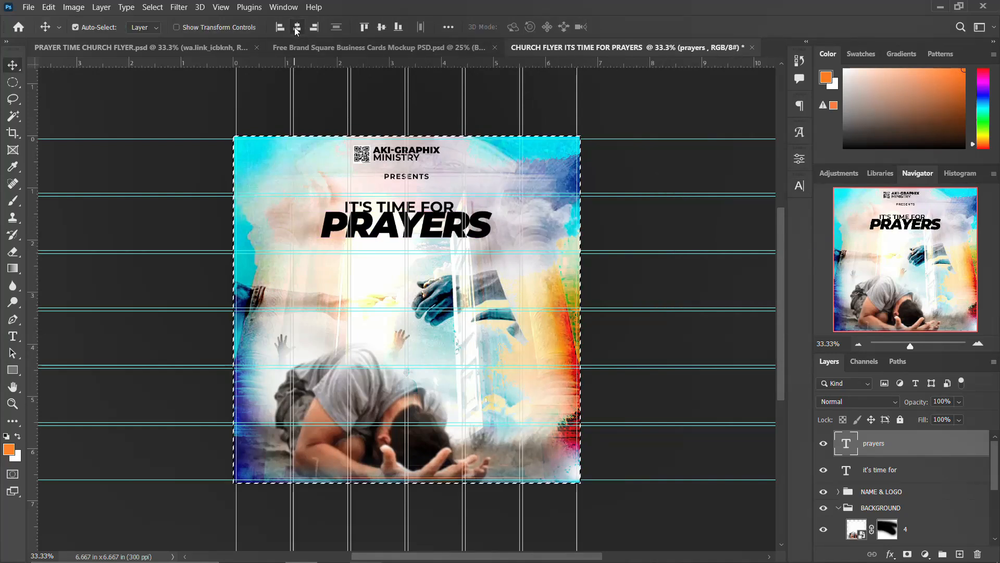
{"action": "key", "text": "ctrl+d"}
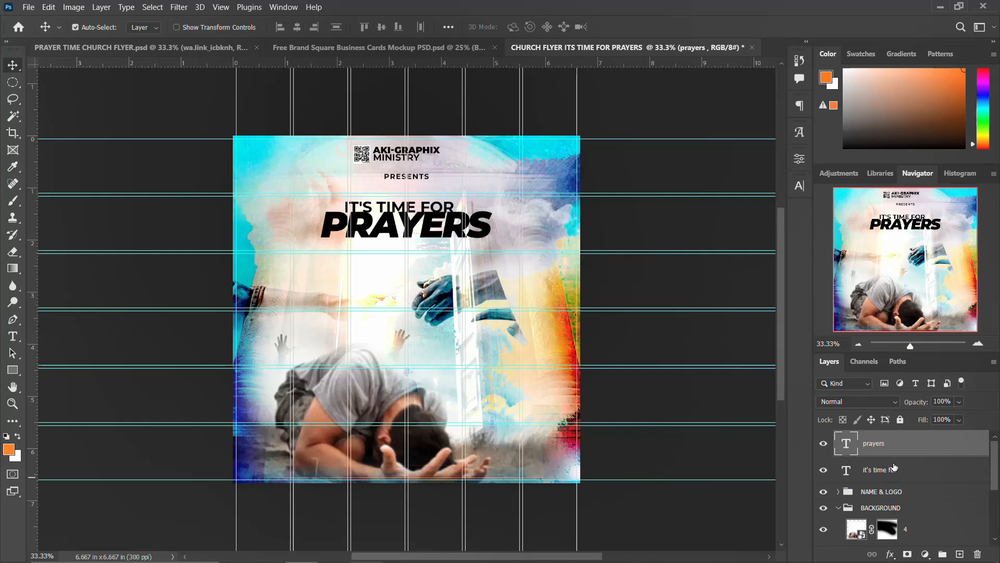
Step: Nudge the IT'S TIME FOR text straight up until it sits clear above the PRAYERS text
{"action": "left_click", "coordinate": [894, 466]}
{"action": "key", "text": "Up"}
{"action": "key", "text": "Up"}
{"action": "key", "text": "Up"}
{"action": "key", "text": "Up"}
{"action": "key", "text": "Up"}
{"action": "key", "text": "Up"}
{"action": "key", "text": "Up"}
{"action": "key", "text": "Up"}
{"action": "key", "text": "Up"}
{"action": "key", "text": "Up"}
{"action": "key", "text": "Up"}
{"action": "key", "text": "Up"}
{"action": "key", "text": "Up"}
{"action": "key", "text": "Up"}
{"action": "key", "text": "Up"}
{"action": "key", "text": "Up"}
{"action": "key", "text": "Up"}
{"action": "key", "text": "Up"}
{"action": "key", "text": "Up"}
{"action": "key", "text": "Up"}
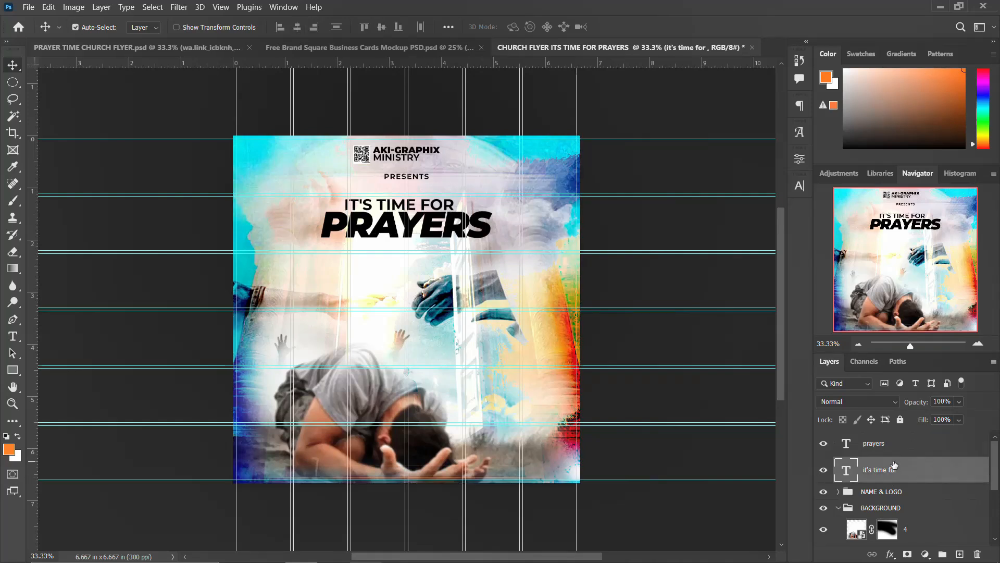
{"action": "key", "text": "Up"}
{"action": "key", "text": "Up"}
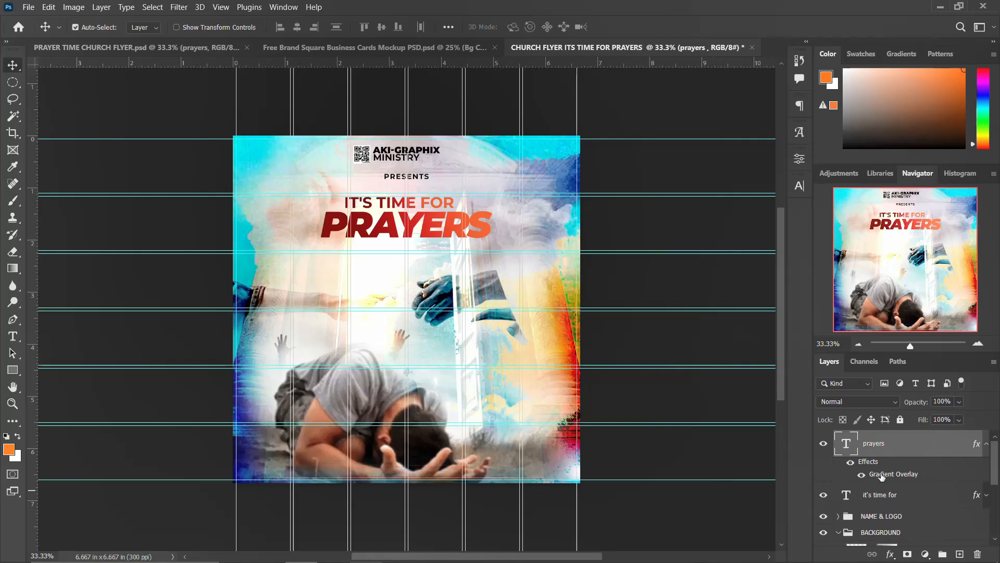
Step: Examine the colour stops of the gradient used in the PRAYERS text's Gradient Overlay
{"action": "double_click", "coordinate": [881, 475]}
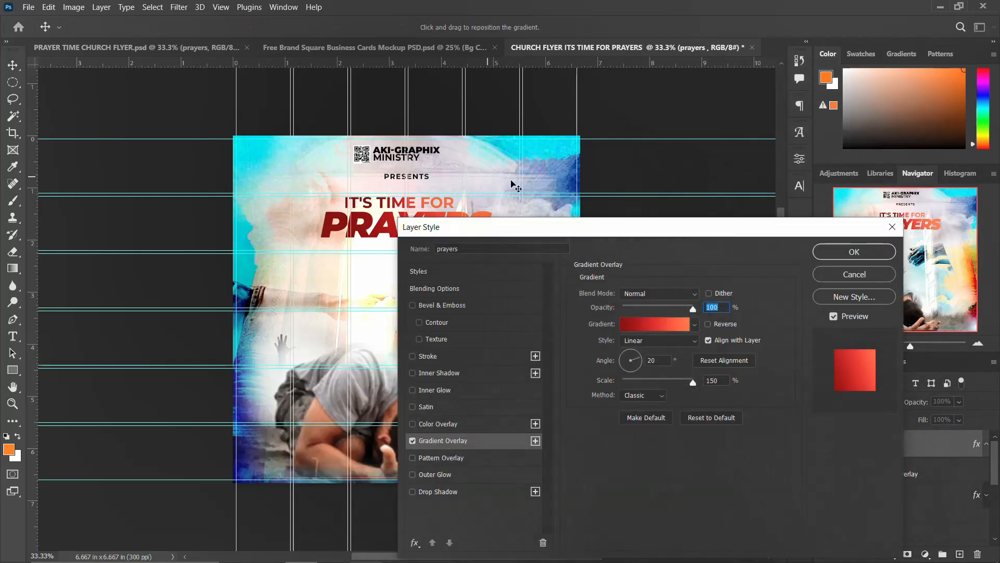
{"action": "left_click_drag", "start_coordinate": [707, 233], "coordinate": [707, 209]}
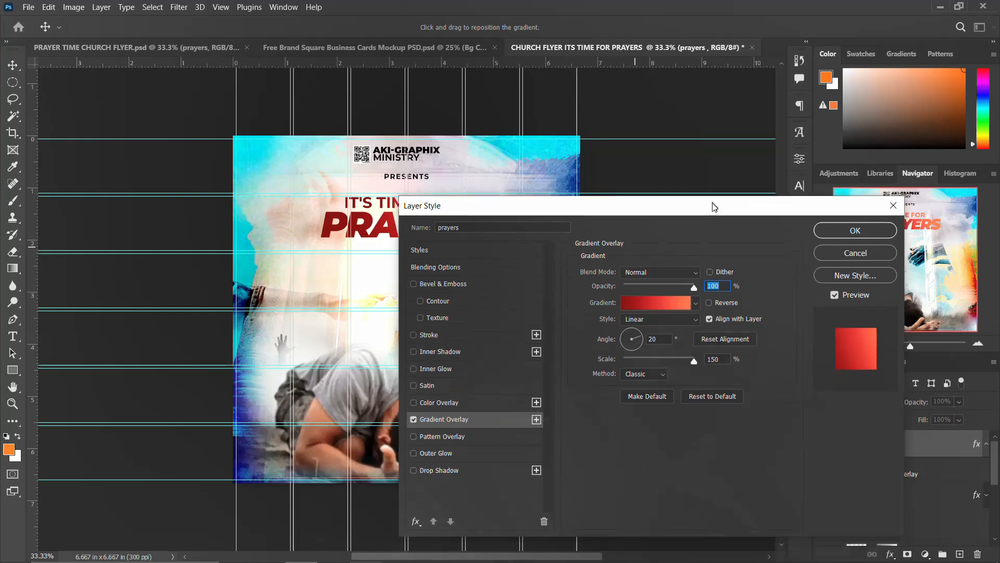
{"action": "left_click", "coordinate": [656, 299]}
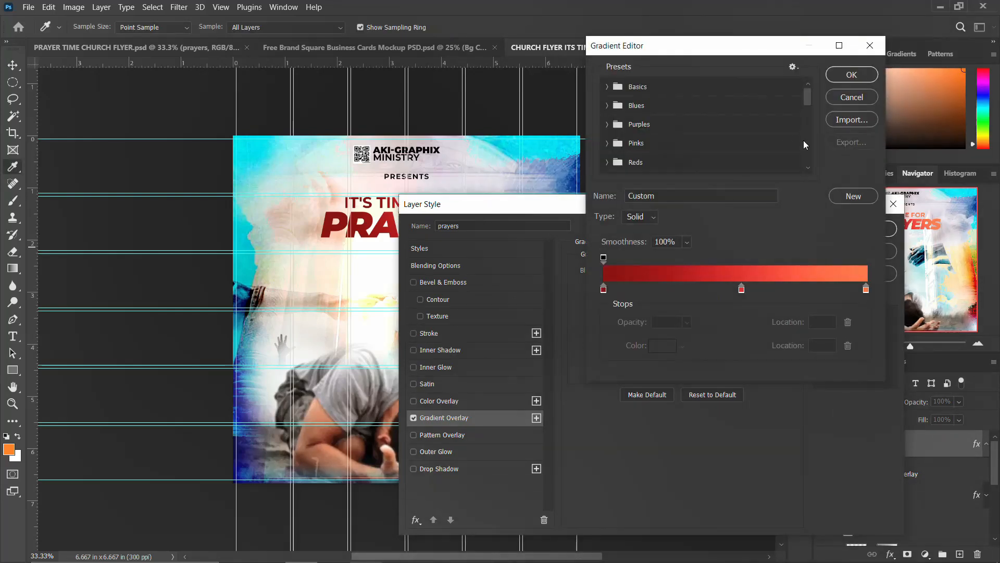
{"action": "left_click_drag", "start_coordinate": [806, 101], "coordinate": [812, 211]}
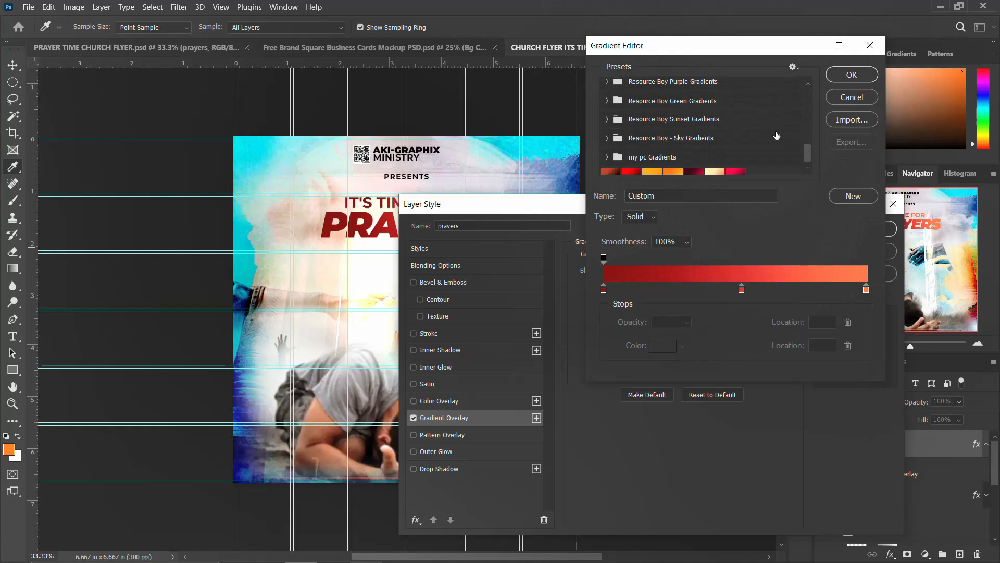
{"action": "scroll", "coordinate": [817, 131], "scroll_direction": "down", "scroll_amount": 1}
{"action": "scroll", "coordinate": [766, 145], "scroll_direction": "down", "scroll_amount": 1}
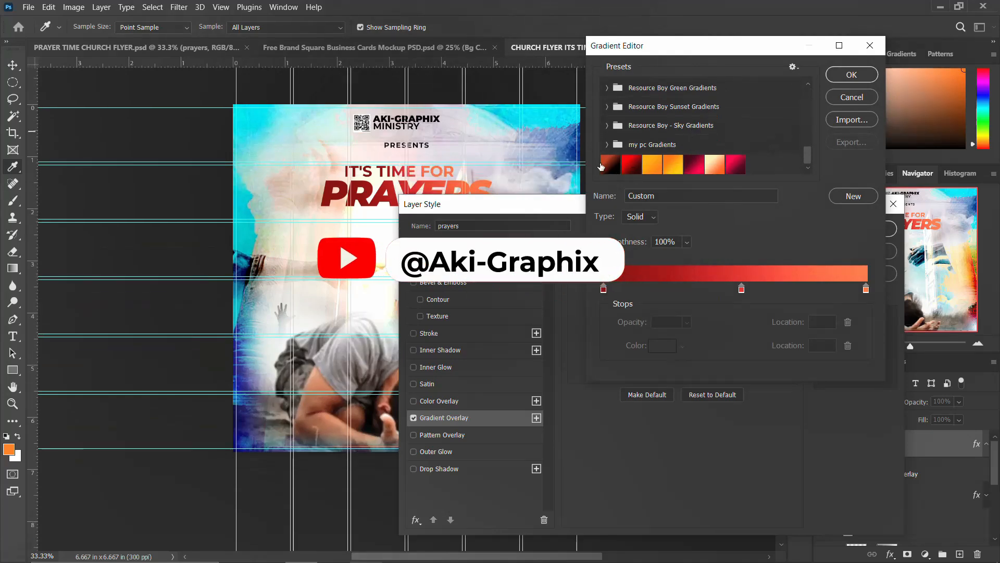
{"action": "left_click", "coordinate": [603, 289]}
{"action": "left_click", "coordinate": [669, 348]}
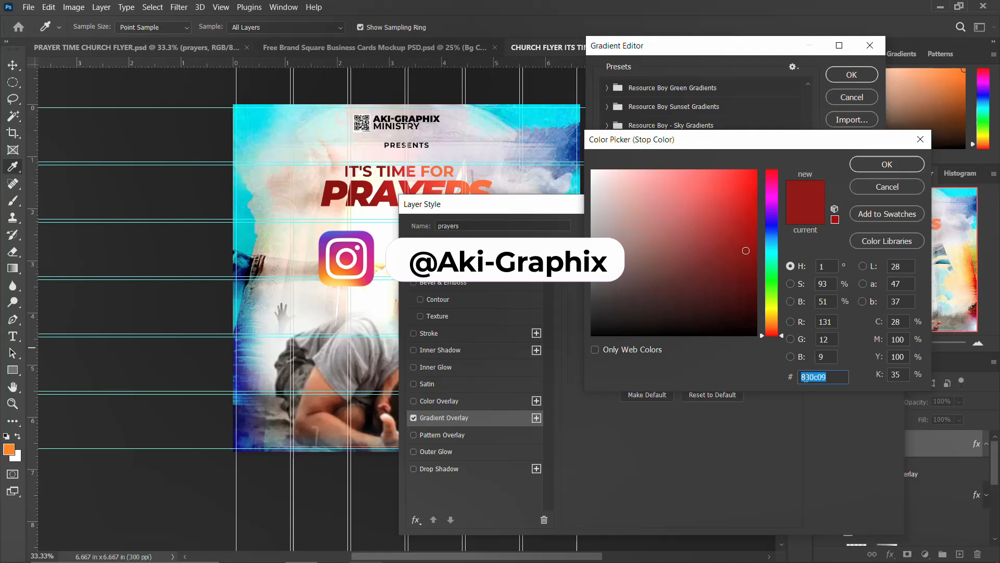
{"action": "left_click", "coordinate": [896, 180]}
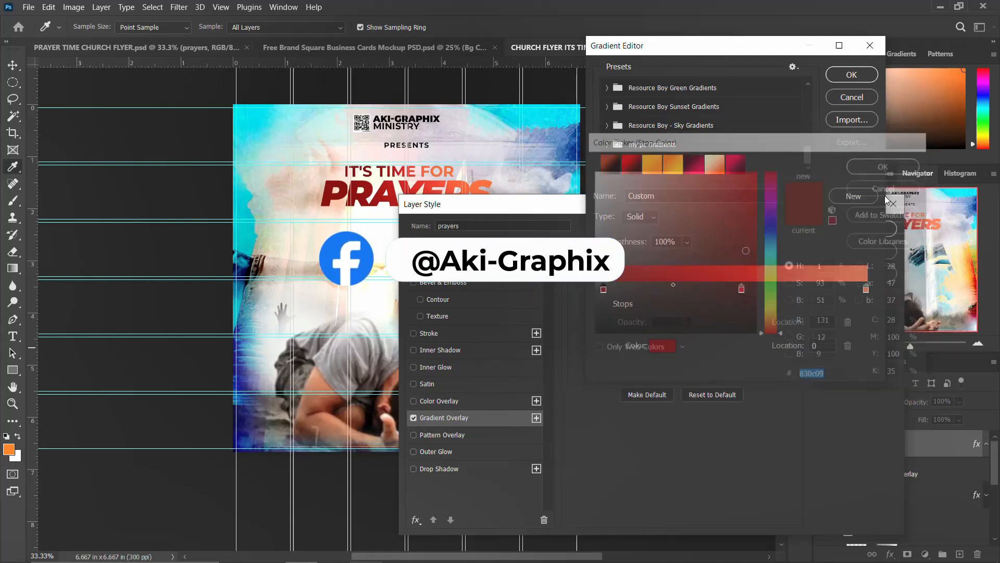
{"action": "double_click", "coordinate": [865, 288]}
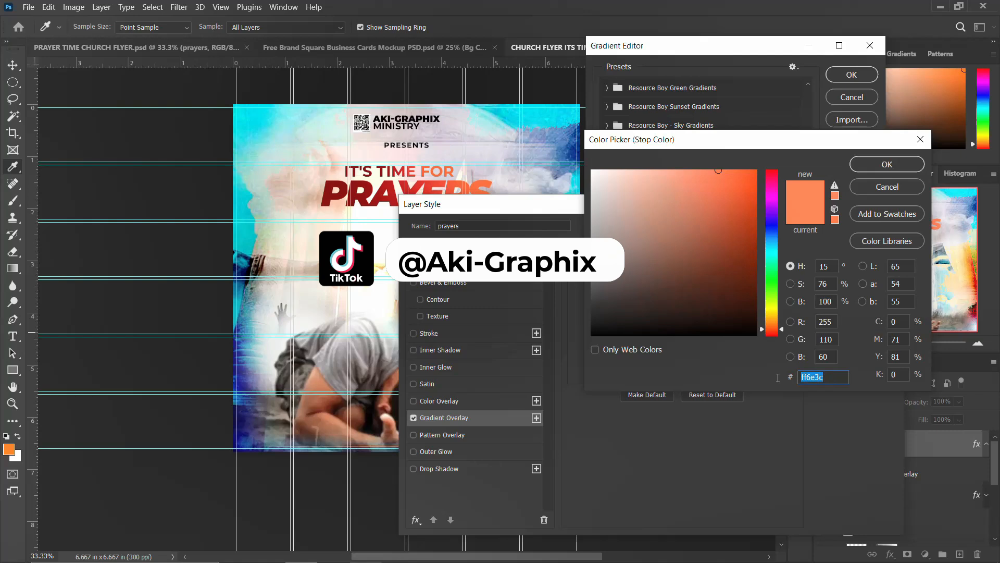
{"action": "left_click", "coordinate": [887, 164]}
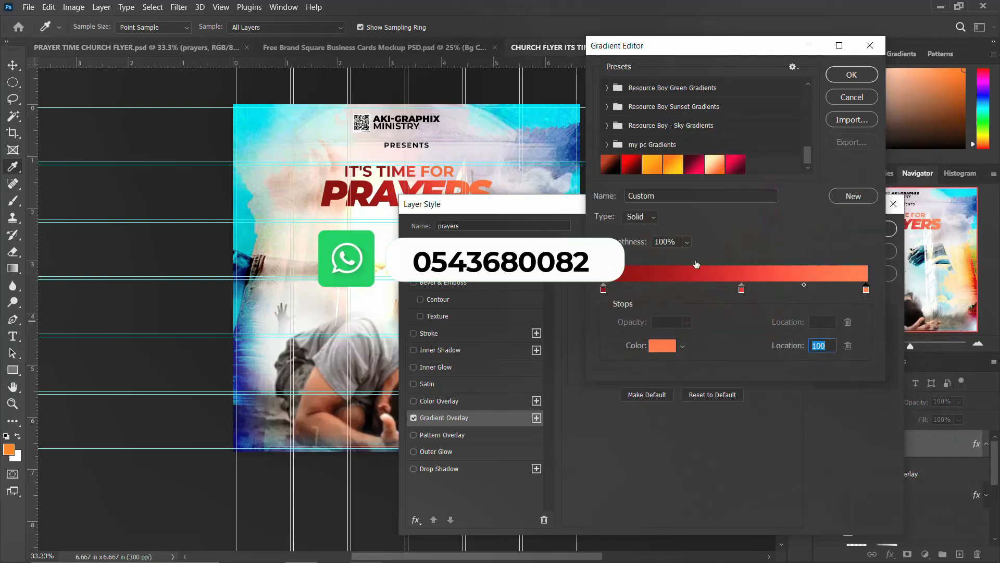
{"action": "left_click", "coordinate": [862, 76]}
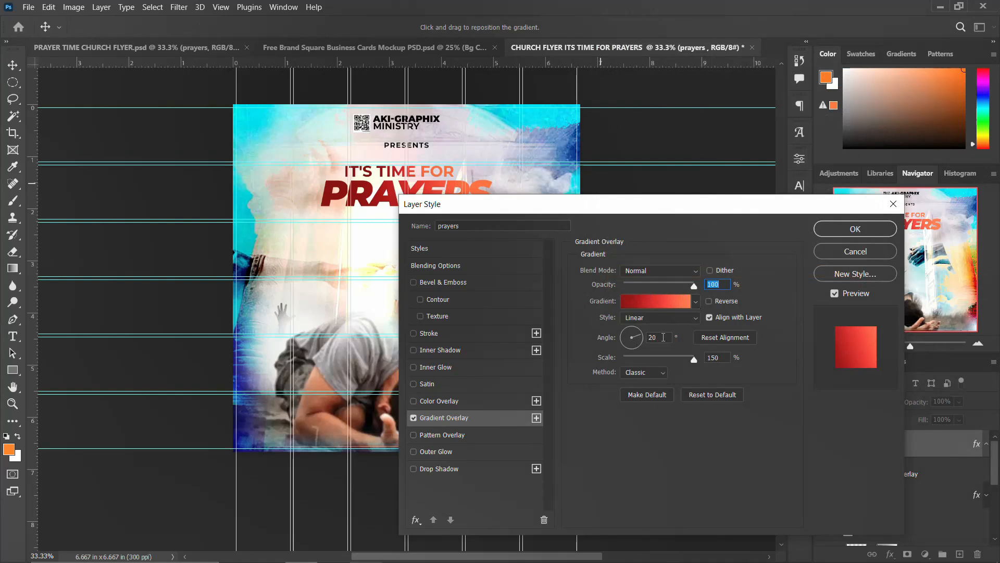
Step: Review the angle, opacity and scale settings of the PRAYERS text's Gradient Overlay
{"action": "double_click", "coordinate": [651, 337]}
{"action": "double_click", "coordinate": [713, 285]}
{"action": "double_click", "coordinate": [713, 358]}
{"action": "double_click", "coordinate": [721, 284]}
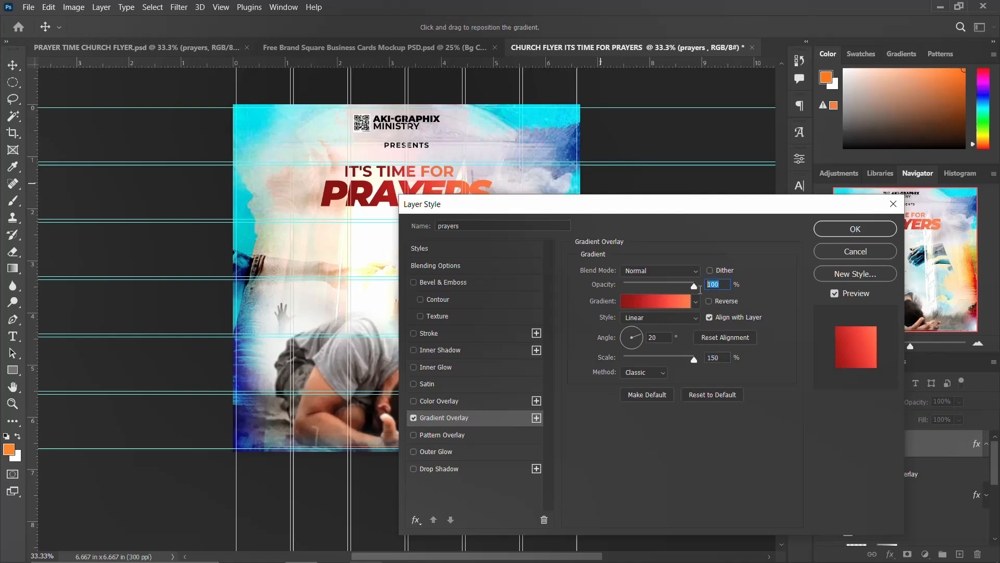
{"action": "left_click", "coordinate": [868, 236]}
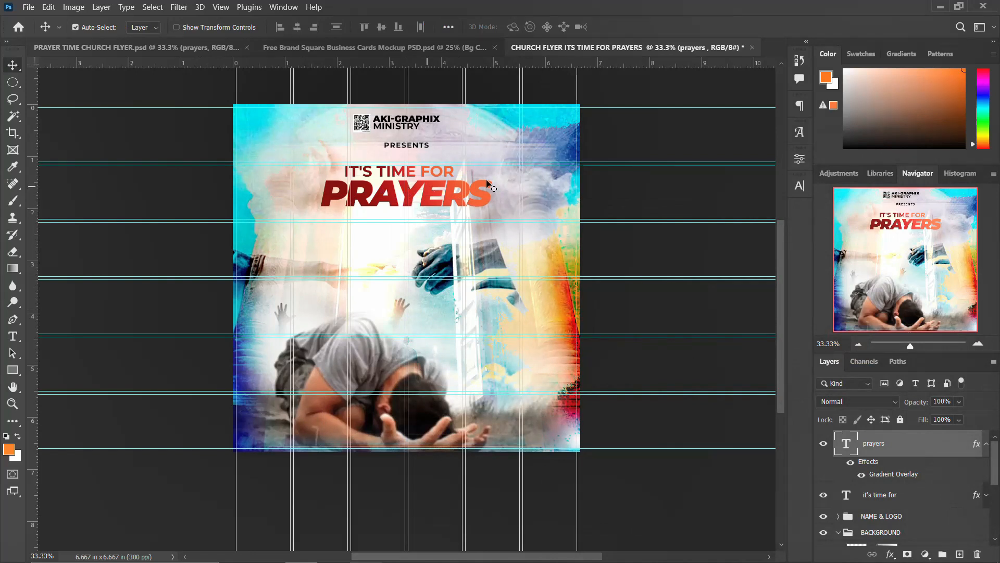
Step: Draw a thin rectangle about 1045 × 22 px just above IT'S TIME FOR and paste the copied gradient layer style onto it
{"action": "left_click", "coordinate": [985, 444]}
{"action": "left_click", "coordinate": [14, 370]}
{"action": "left_click_drag", "start_coordinate": [312, 166], "coordinate": [493, 163]}
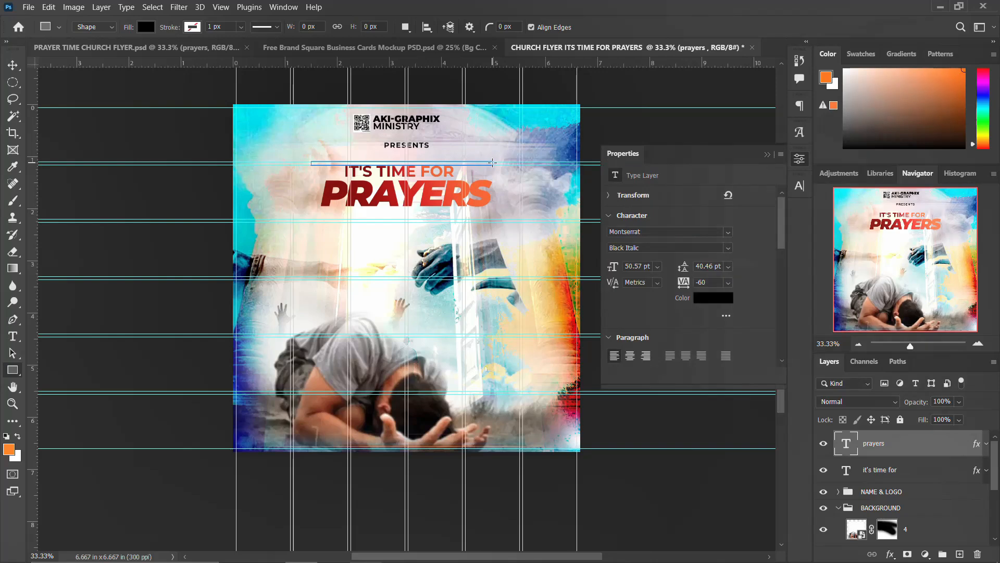
{"action": "left_click", "coordinate": [800, 159]}
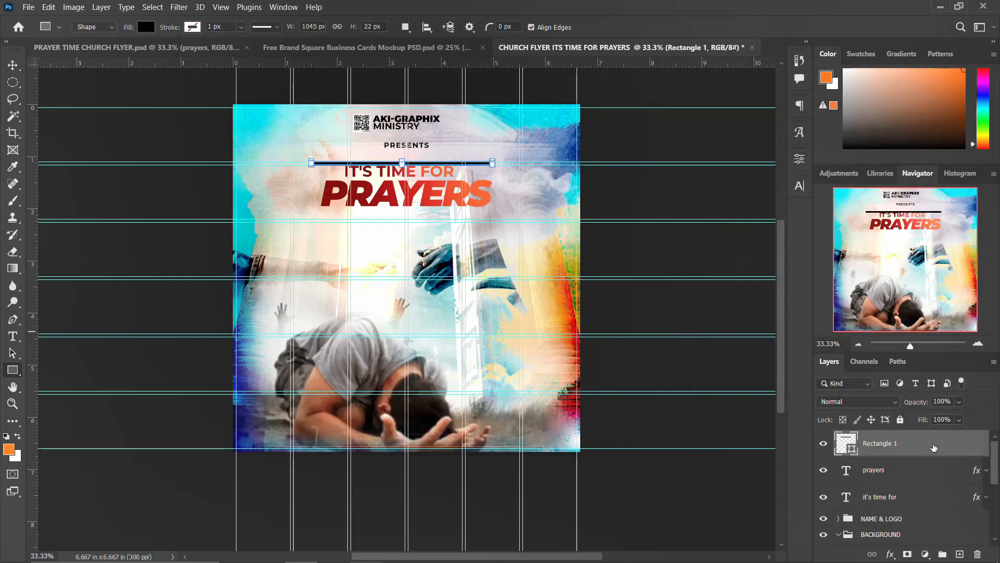
{"action": "right_click", "coordinate": [933, 447]}
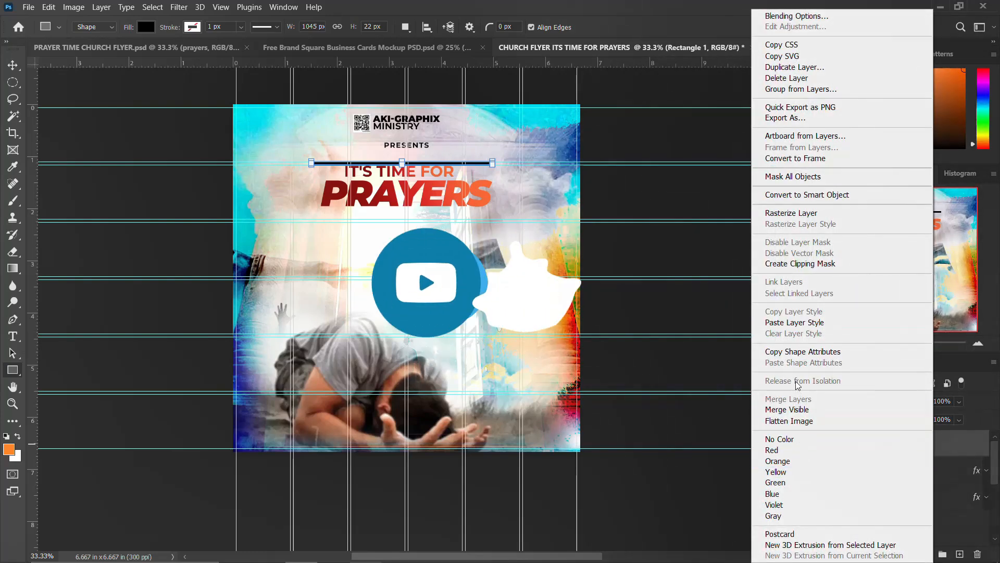
{"action": "left_click", "coordinate": [794, 322]}
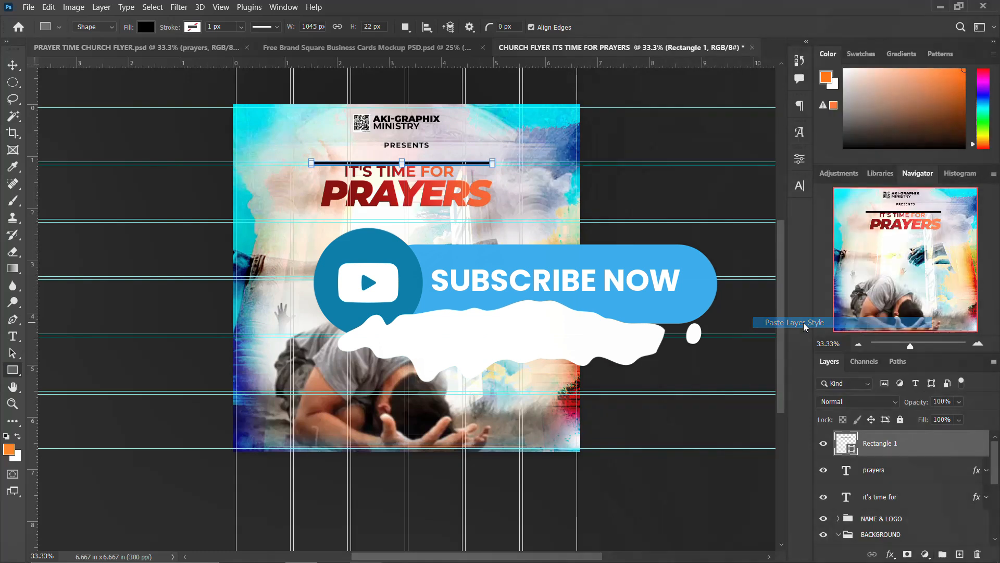
Step: Hide the guides and move the thin gradient bar down so it runs through the middle of IT'S TIME FOR
{"action": "key", "text": "v"}
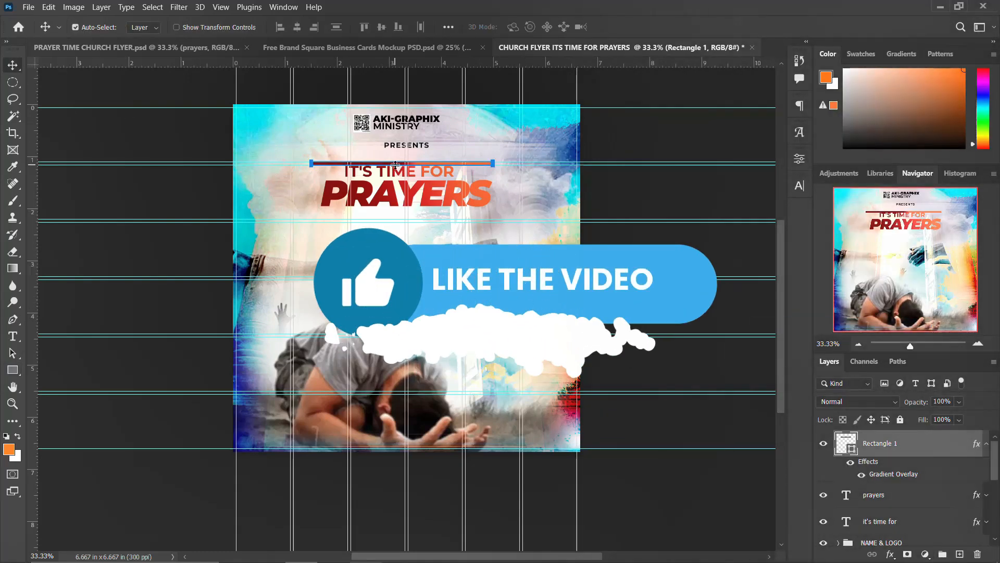
{"action": "key", "text": "ctrl+semicolon"}
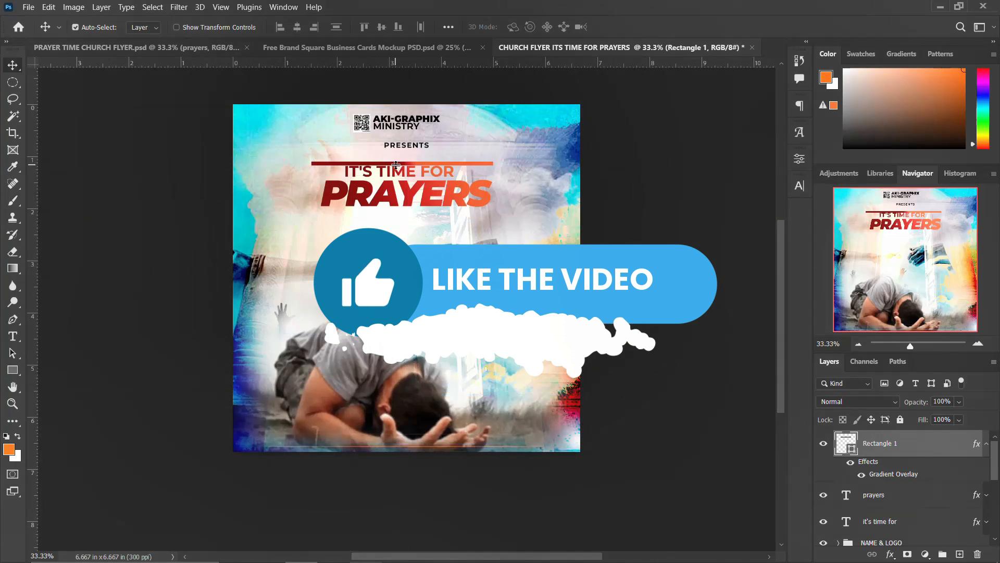
{"action": "left_click_drag", "start_coordinate": [390, 158], "coordinate": [397, 166]}
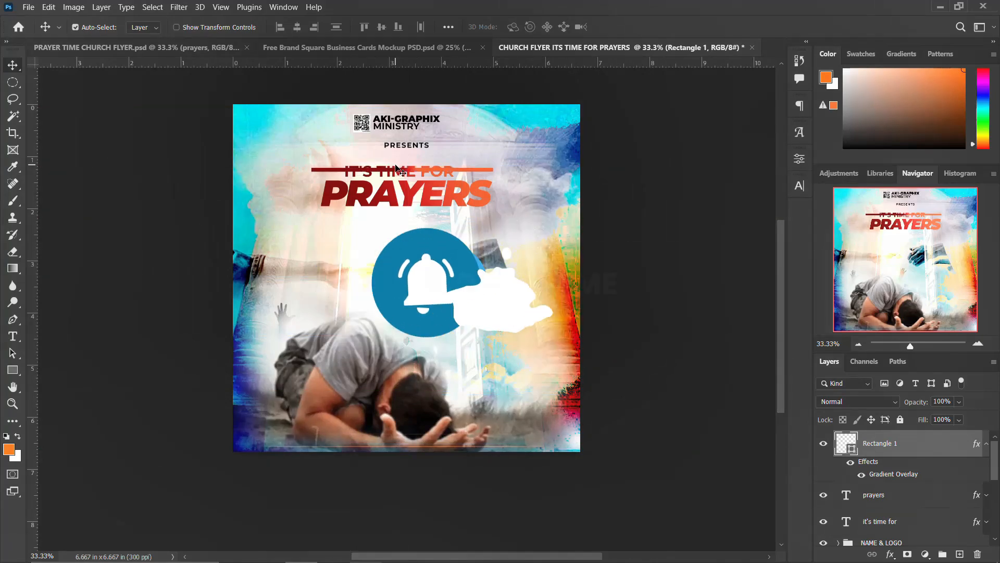
{"action": "left_click", "coordinate": [985, 445]}
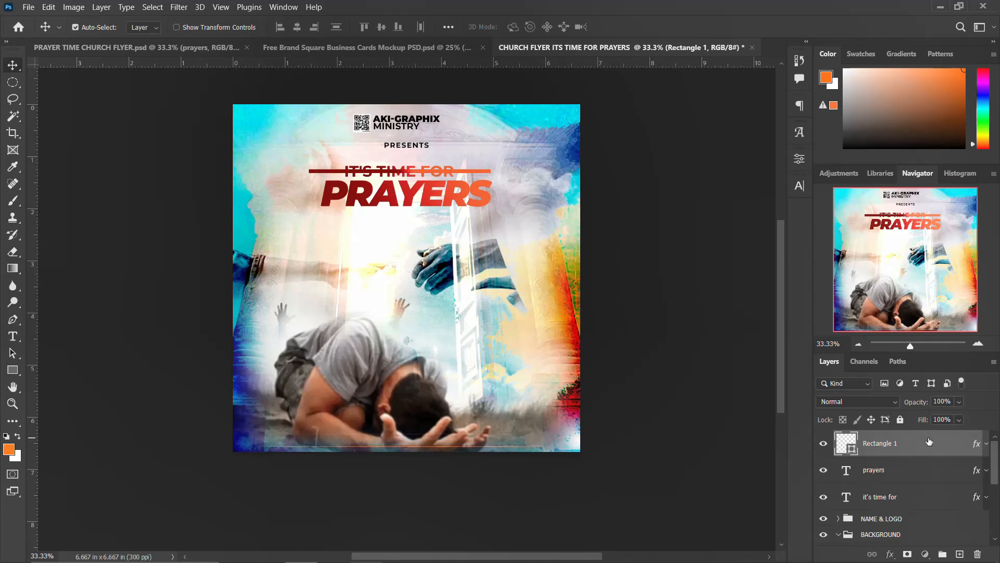
Step: Rasterize the thin bar and delete its part behind IT'S TIME FOR using a rectangular selection around the text, then deselect
{"action": "right_click", "coordinate": [15, 82]}
{"action": "left_click", "coordinate": [63, 81]}
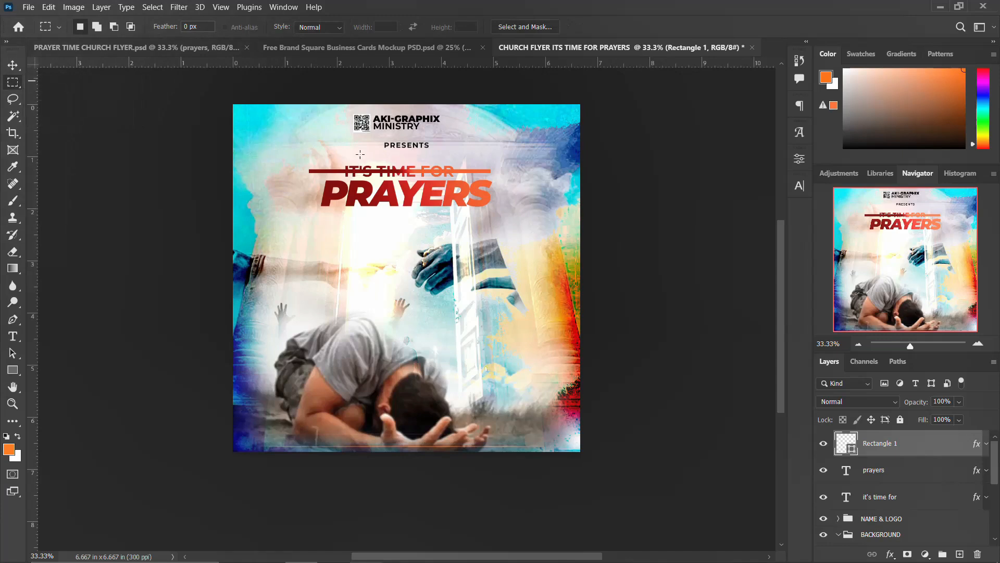
{"action": "left_click_drag", "start_coordinate": [346, 158], "coordinate": [438, 171]}
{"action": "right_click", "coordinate": [910, 450]}
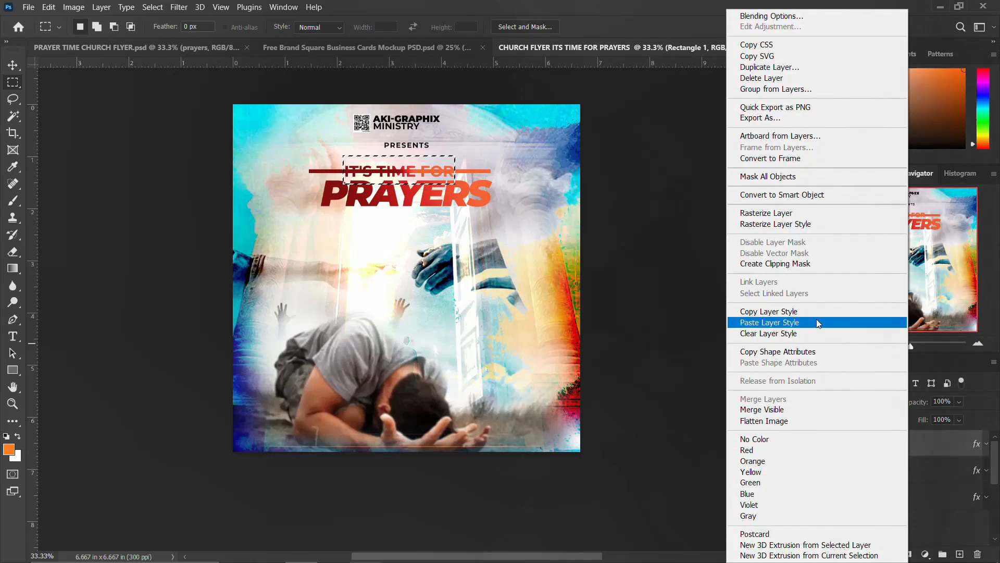
{"action": "left_click", "coordinate": [780, 213]}
{"action": "key", "text": "Delete"}
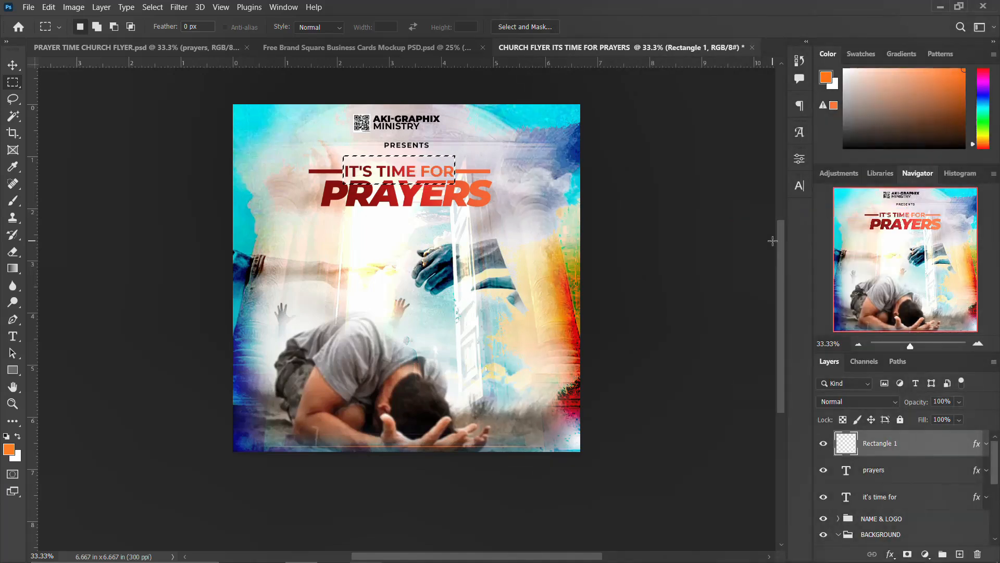
{"action": "left_click", "coordinate": [13, 65]}
{"action": "key", "text": "ctrl+d"}
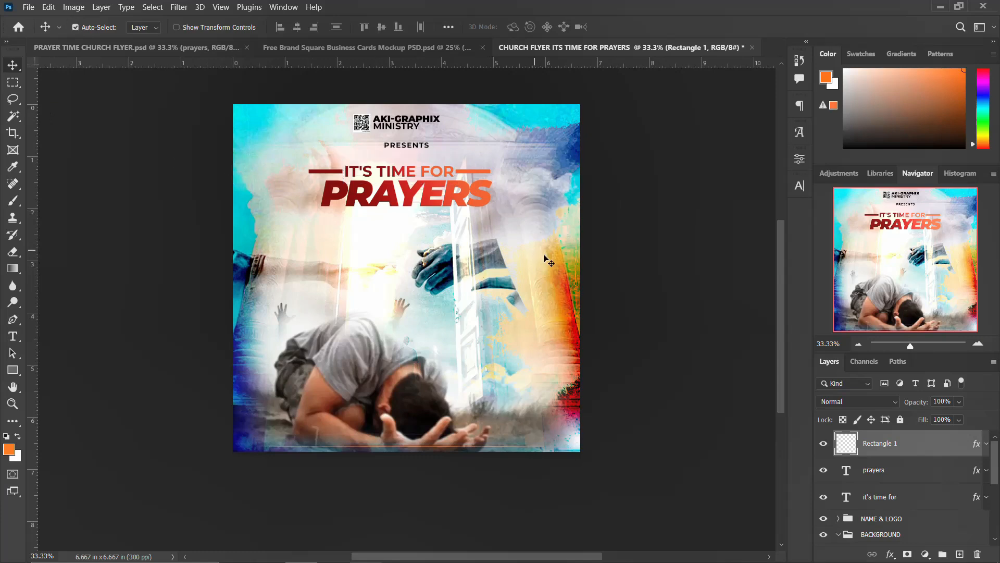
Step: Scale the PRAYERS text up from its centre to about 126%
{"action": "key", "text": "ctrl"}
{"action": "left_click", "coordinate": [891, 475]}
{"action": "key", "text": "ctrl+t"}
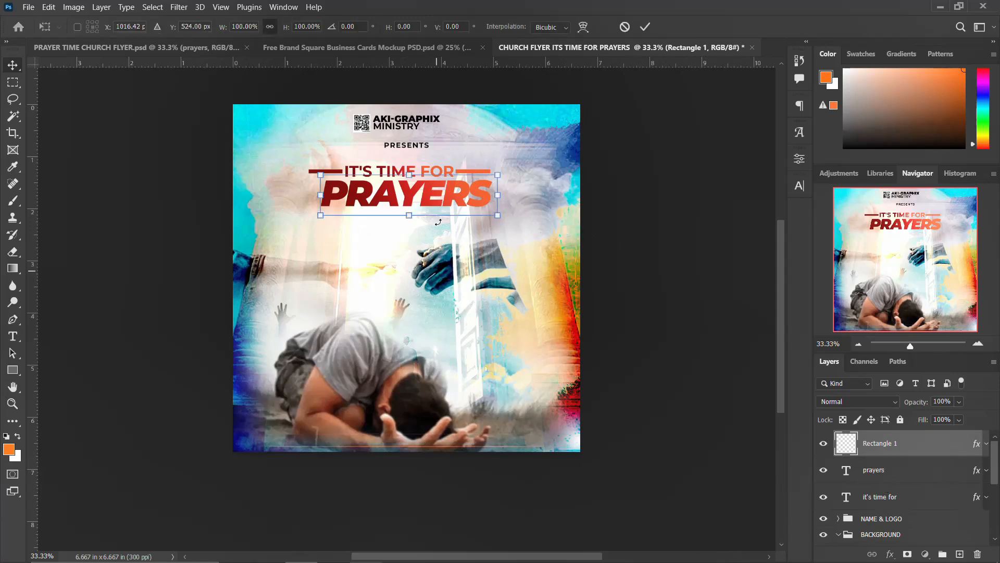
{"action": "left_click_drag", "start_coordinate": [501, 218], "coordinate": [525, 223]}
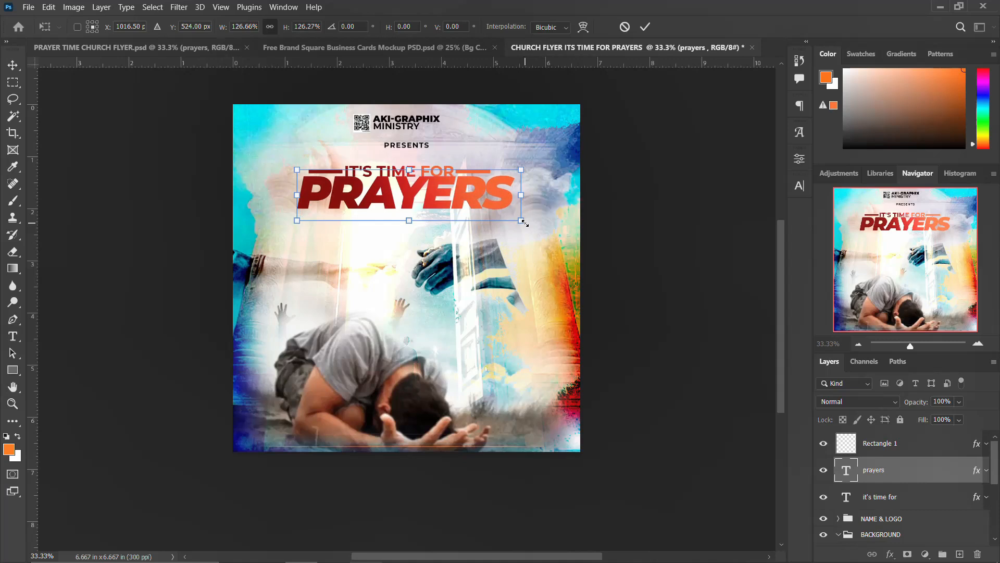
{"action": "key", "text": "Return"}
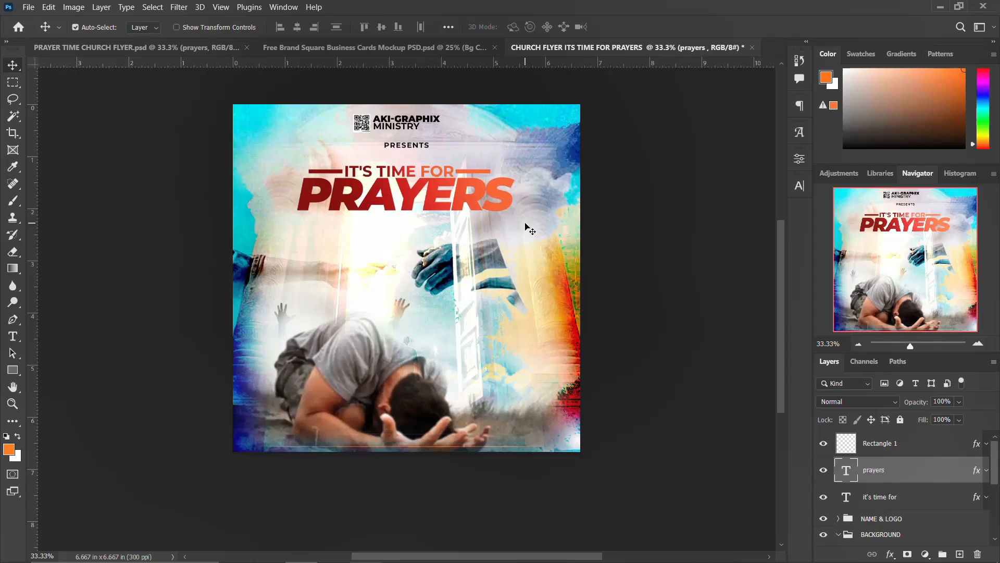
Step: Draw a rectangle about 1252 × 124 px directly below PRAYERS, matching the word's width, and fill it with orange
{"action": "left_click", "coordinate": [887, 446]}
{"action": "scroll", "coordinate": [469, 365], "scroll_direction": "up", "scroll_amount": 1}
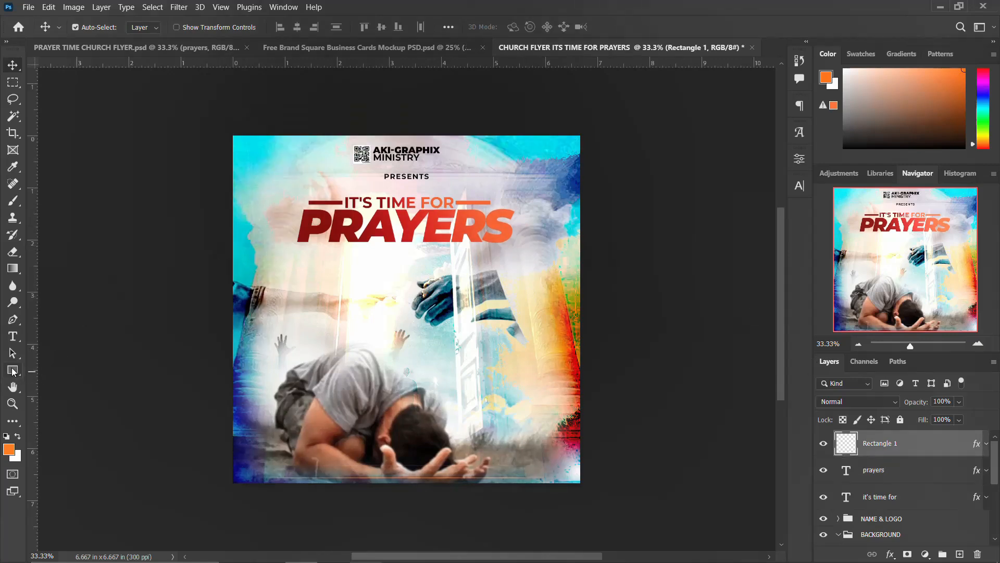
{"action": "left_click", "coordinate": [12, 370]}
{"action": "left_click_drag", "start_coordinate": [296, 244], "coordinate": [515, 266]}
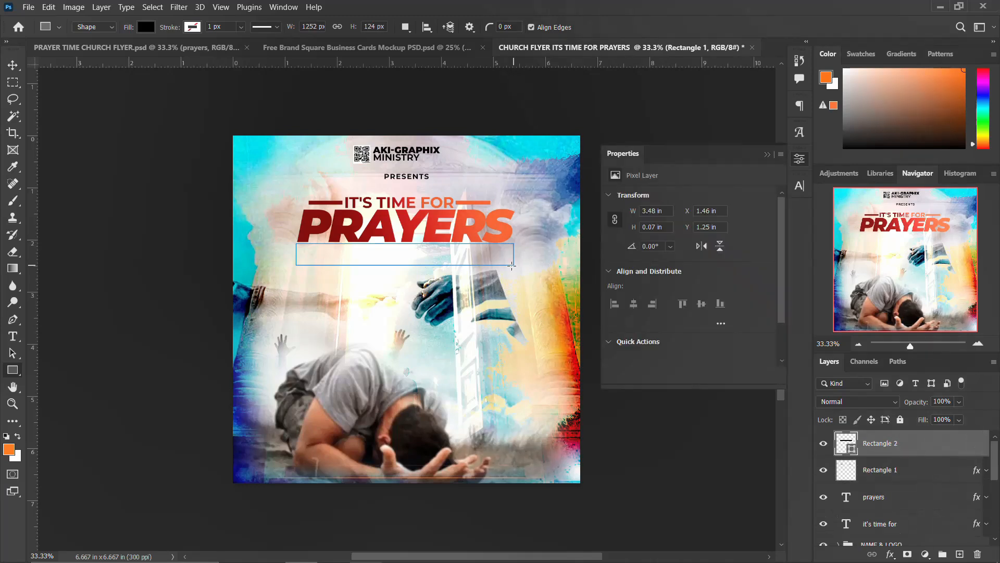
{"action": "left_click", "coordinate": [648, 290]}
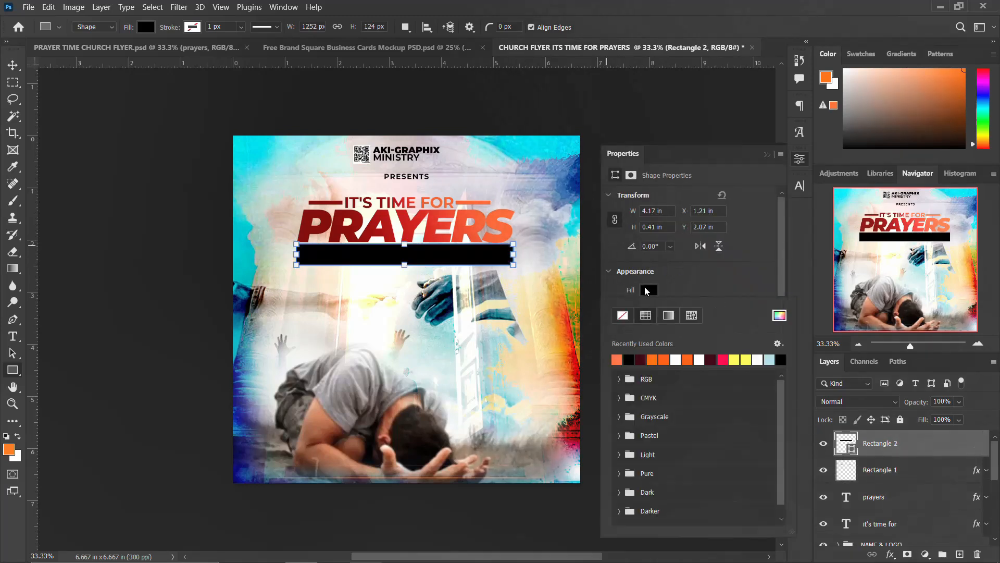
{"action": "left_click", "coordinate": [665, 359]}
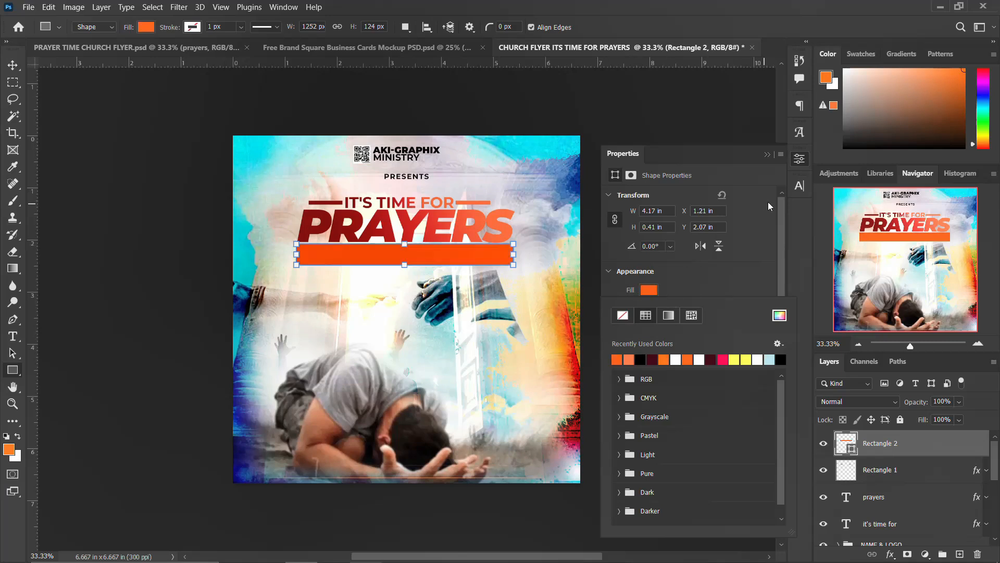
{"action": "left_click", "coordinate": [800, 159]}
{"action": "left_click", "coordinate": [800, 159]}
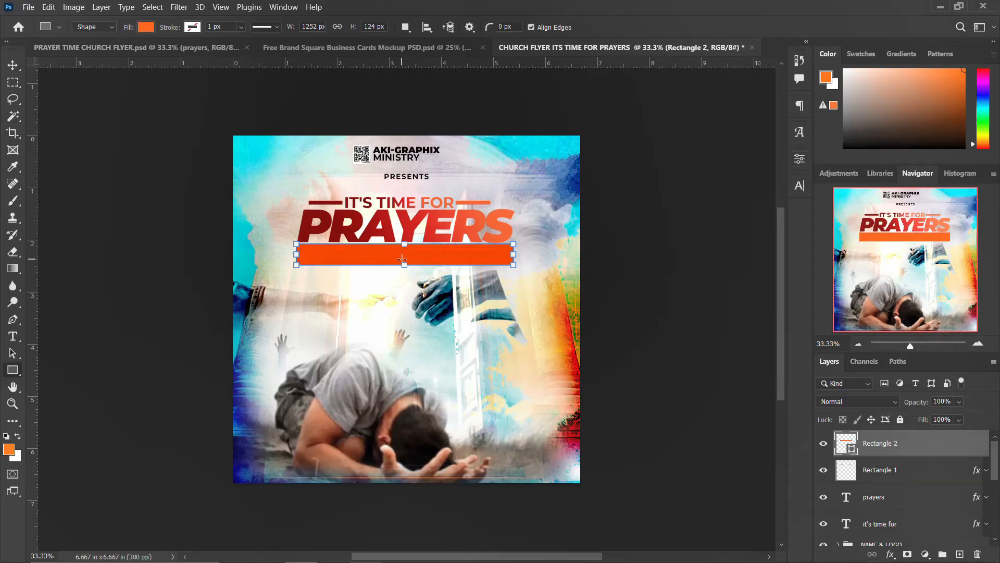
Step: Duplicate the orange rectangle and shrink the copy to about 0.55 × 0.29 in, flush with the original's left end
{"action": "key", "text": "v"}
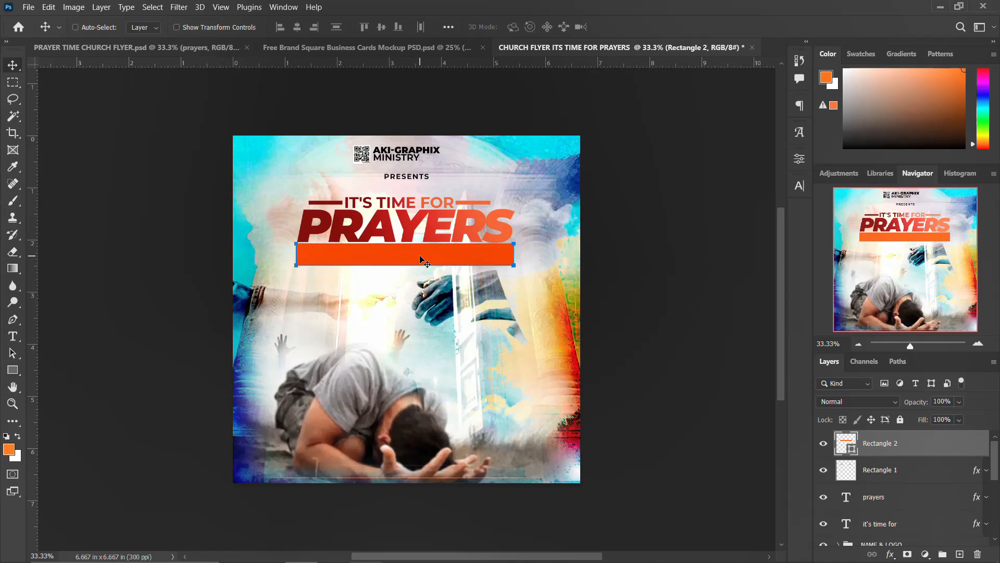
{"action": "key", "text": "ctrl+j"}
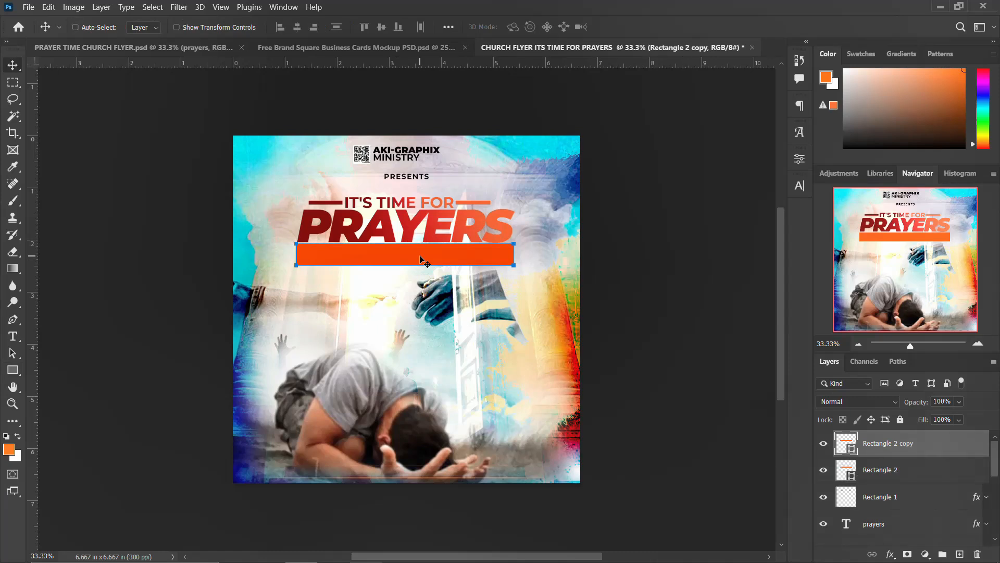
{"action": "key", "text": "ctrl+t"}
{"action": "left_click_drag", "start_coordinate": [509, 254], "coordinate": [312, 280]}
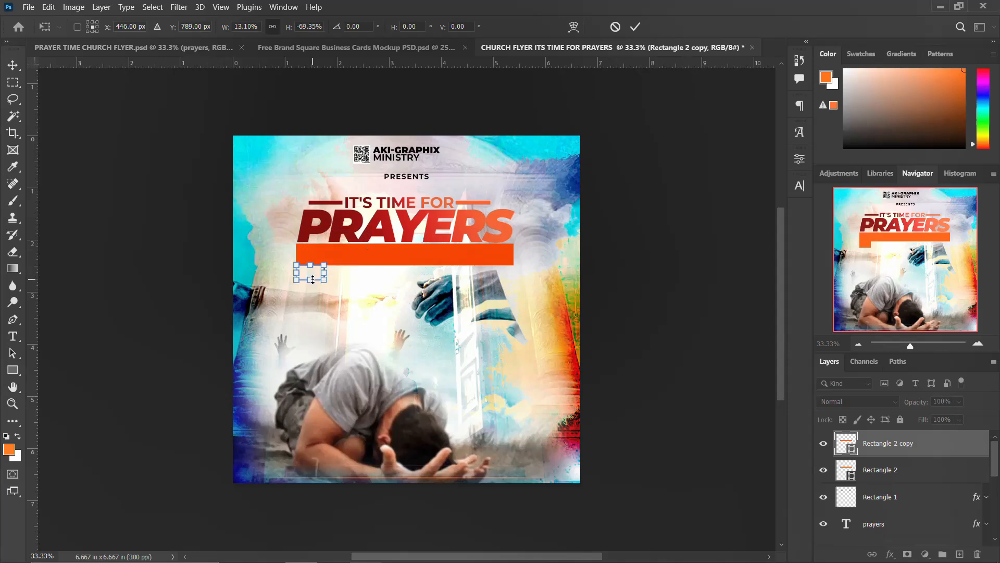
{"action": "key", "text": "Return"}
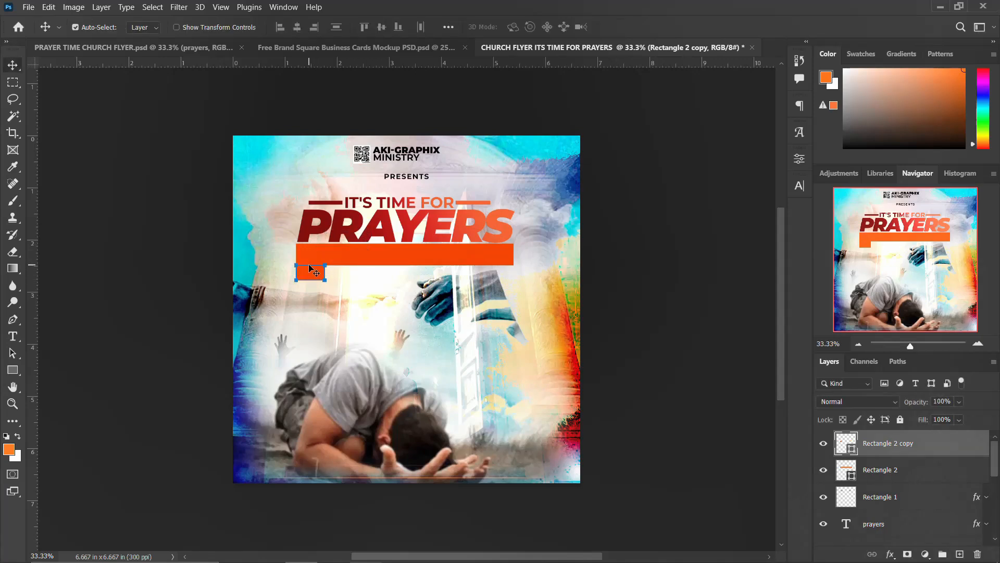
Step: Change the fill of the small rectangle copy to the recently used dark maroon
{"action": "left_click", "coordinate": [799, 158]}
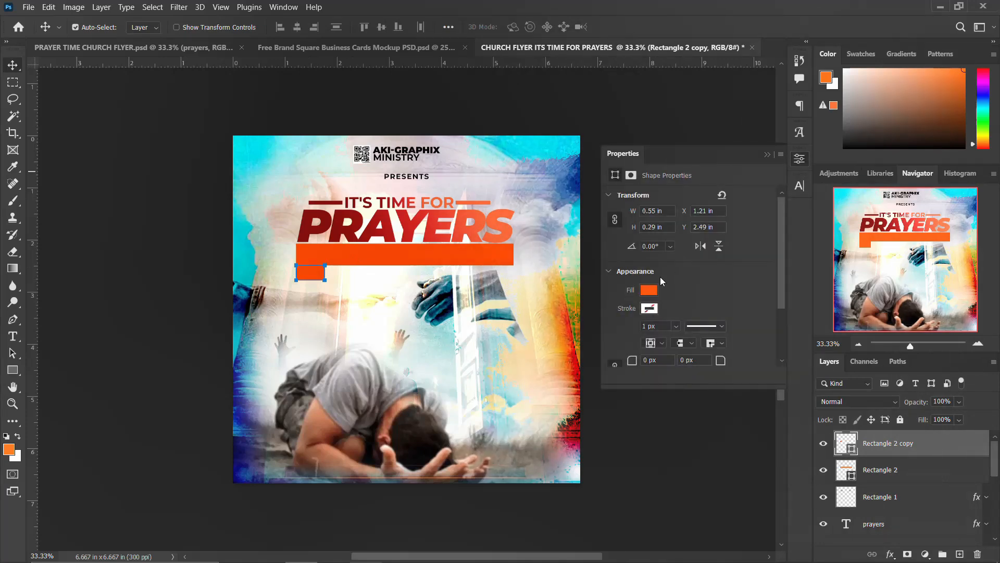
{"action": "left_click", "coordinate": [652, 291]}
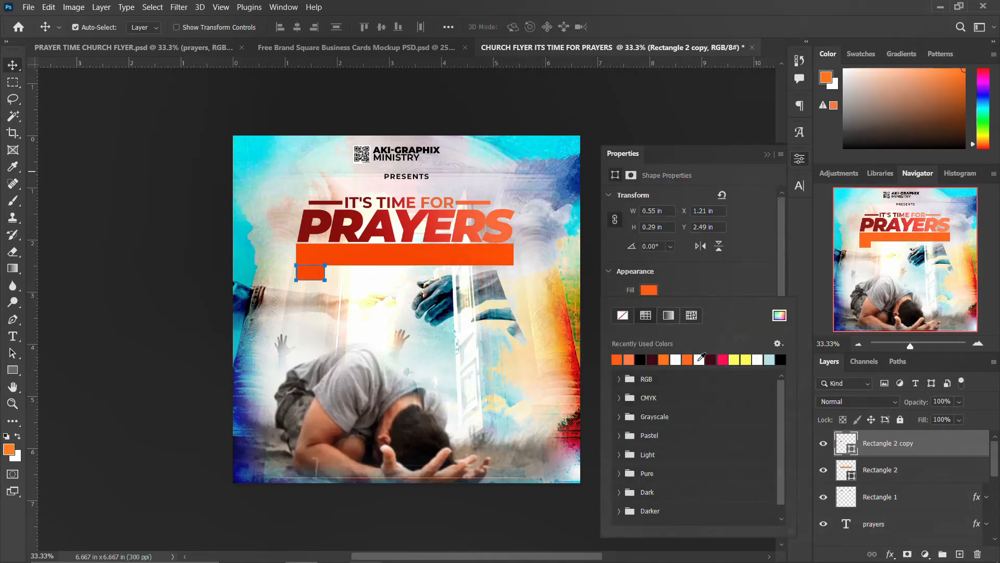
{"action": "left_click", "coordinate": [653, 359]}
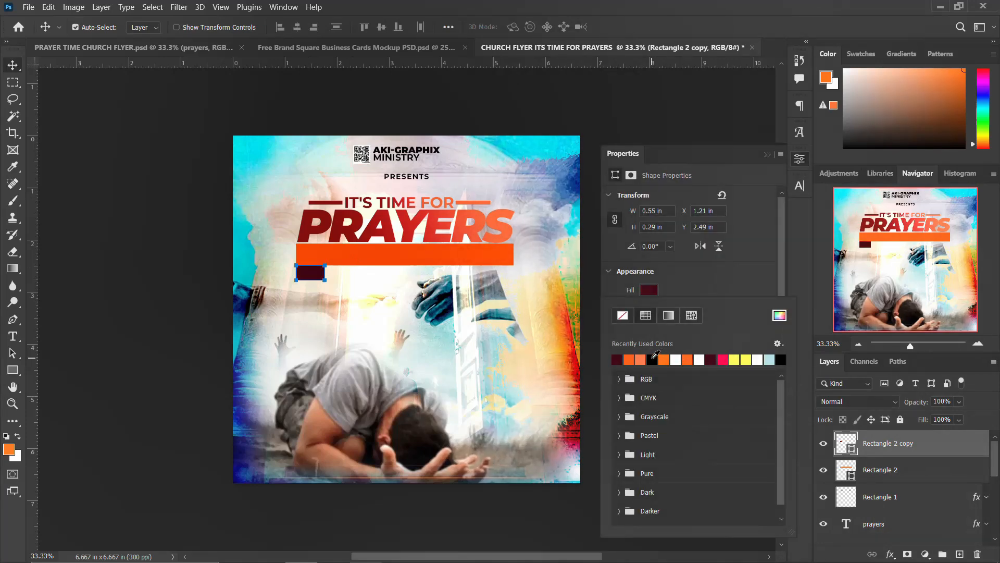
{"action": "left_click", "coordinate": [800, 159]}
{"action": "left_click", "coordinate": [800, 159]}
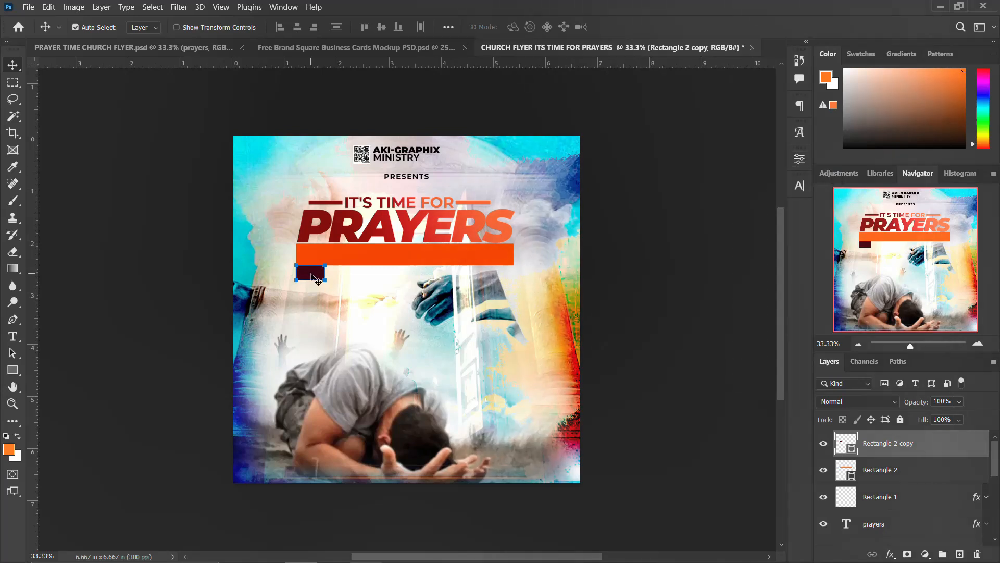
Step: Place the maroon rectangle inside the orange bar, vertically centred and slightly inset from the bar's left end
{"action": "left_click_drag", "start_coordinate": [312, 273], "coordinate": [314, 251]}
{"action": "left_click", "coordinate": [846, 471], "text": "ctrl"}
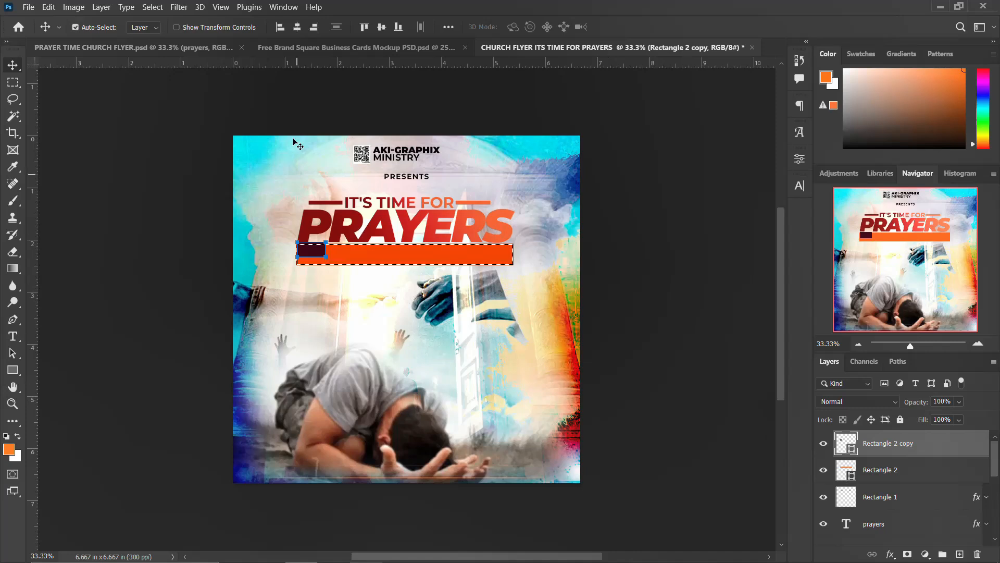
{"action": "left_click", "coordinate": [298, 27]}
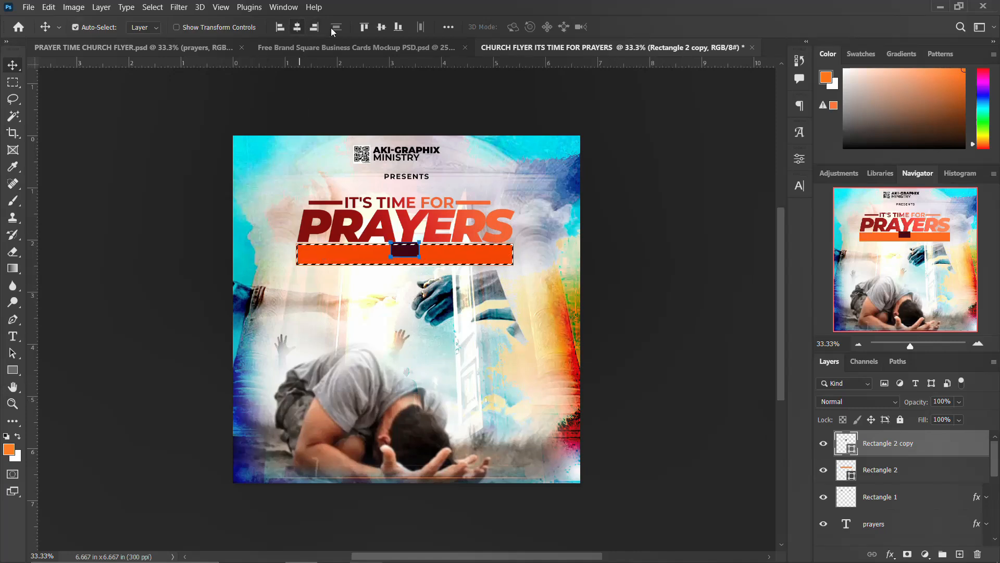
{"action": "left_click", "coordinate": [384, 27]}
{"action": "left_click", "coordinate": [280, 28]}
{"action": "key", "text": "ctrl+d"}
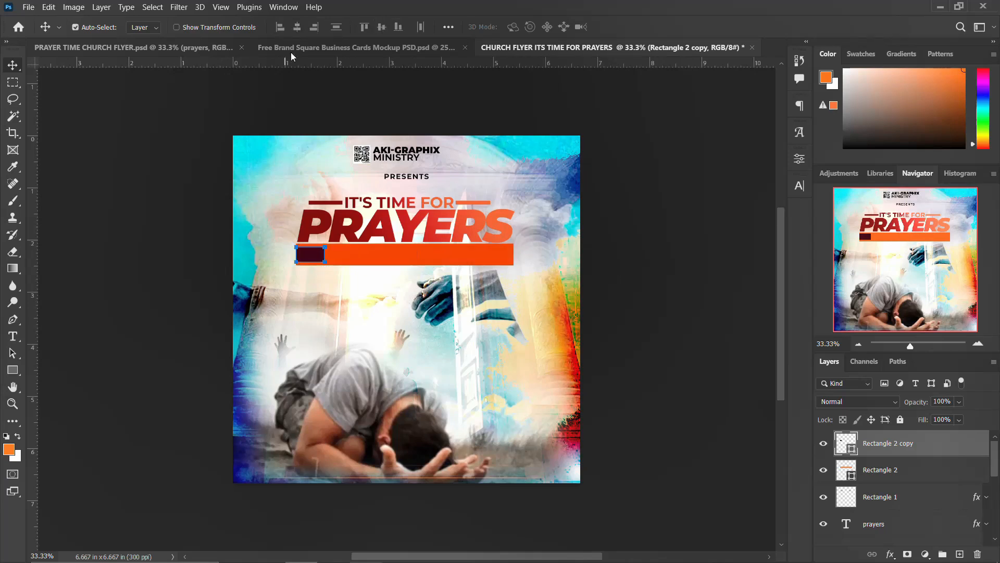
{"action": "key", "text": "shift+Right"}
Step: Take the word "theme" from the Notepad notes and add it as a separate text layer on the flyer
{"action": "mouse_move", "coordinate": [407, 545]}
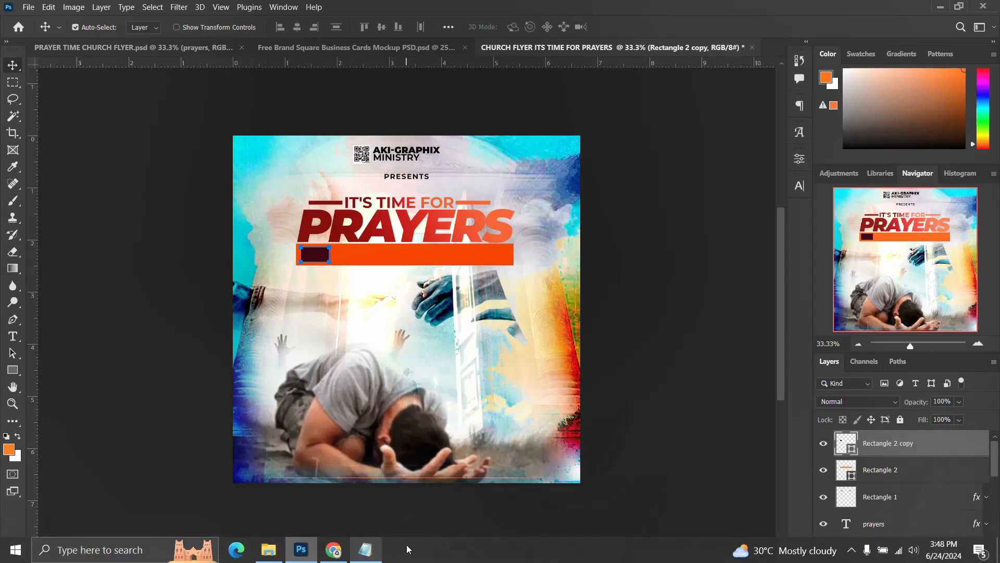
{"action": "left_click", "coordinate": [365, 549]}
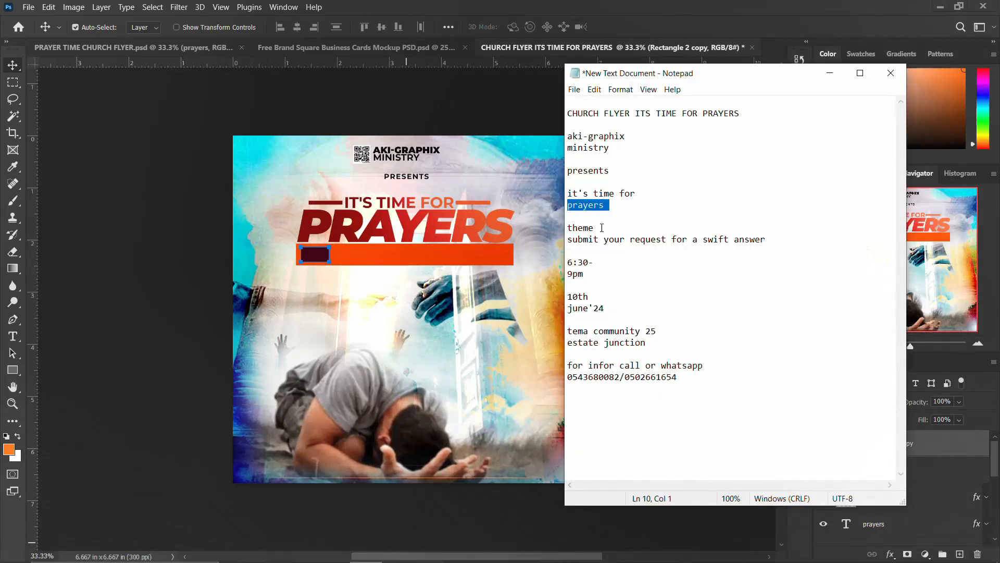
{"action": "left_click_drag", "start_coordinate": [594, 228], "coordinate": [568, 228]}
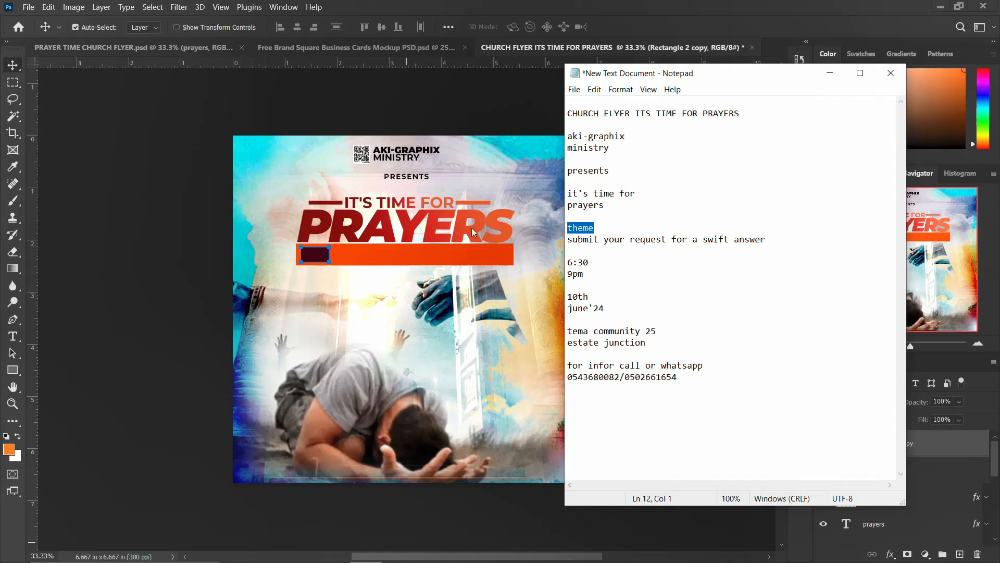
{"action": "left_click", "coordinate": [389, 292]}
{"action": "key", "text": "t"}
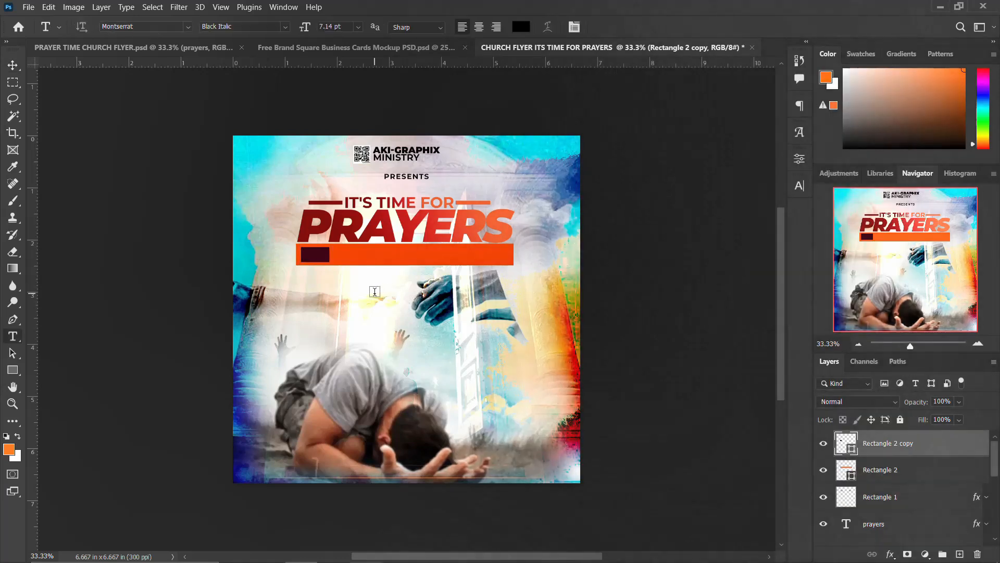
{"action": "left_click", "coordinate": [374, 292]}
{"action": "type", "text": "THEME"}
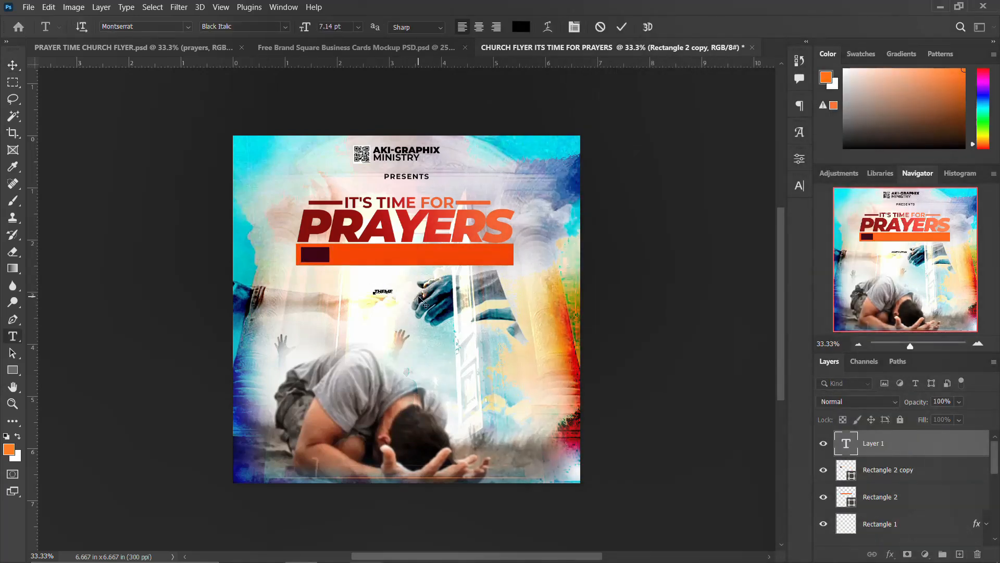
{"action": "left_click", "coordinate": [422, 301]}
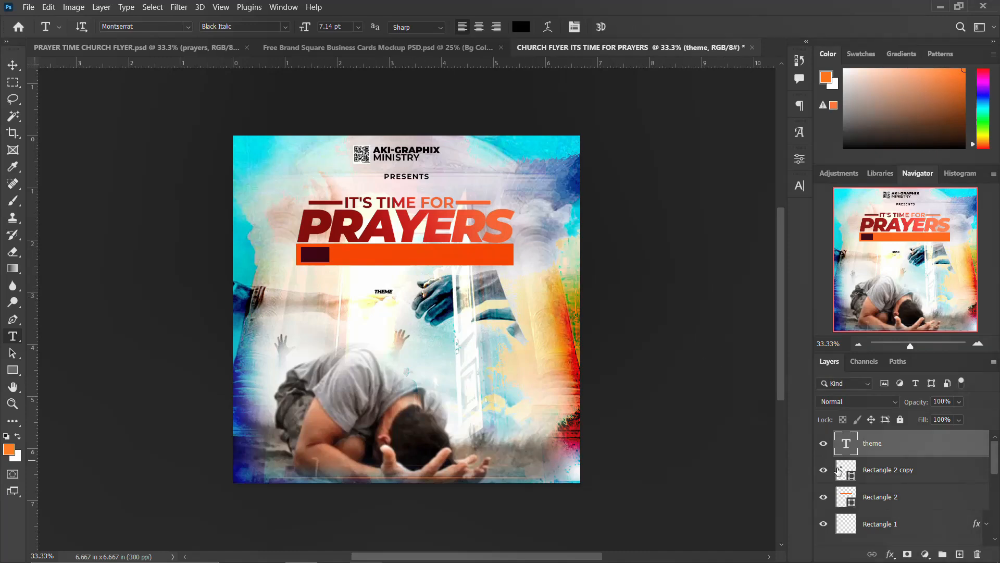
Step: Centre the THEME text horizontally and vertically on the maroon rectangle, then clear the selection
{"action": "left_click", "coordinate": [842, 471], "text": "ctrl"}
{"action": "key", "text": "v"}
{"action": "left_click", "coordinate": [301, 26]}
{"action": "left_click", "coordinate": [377, 26]}
{"action": "key", "text": "ctrl+d"}
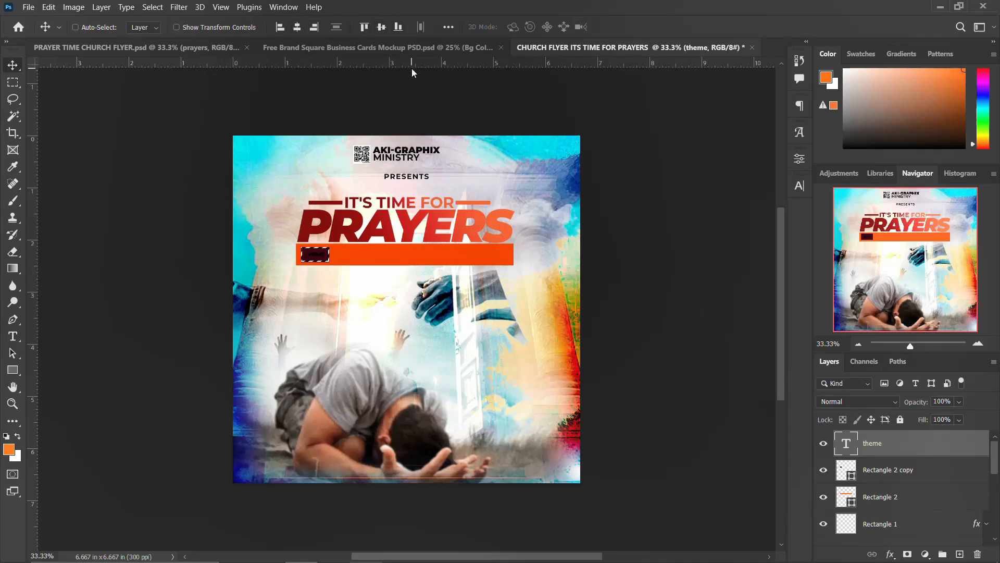
Step: Set the THEME text colour to white (ffffff)
{"action": "left_click", "coordinate": [798, 185]}
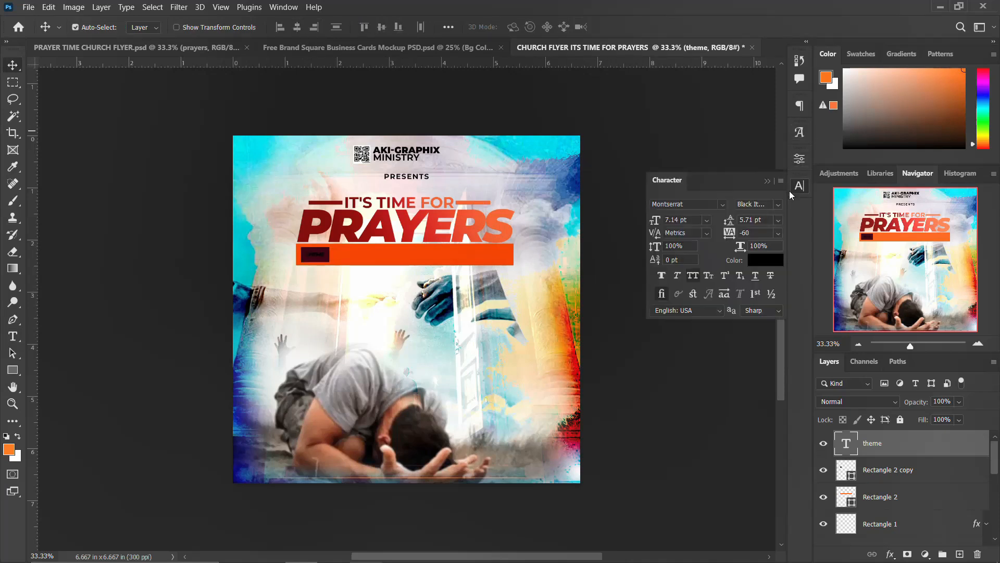
{"action": "left_click", "coordinate": [761, 261]}
{"action": "type", "text": "ffffff"}
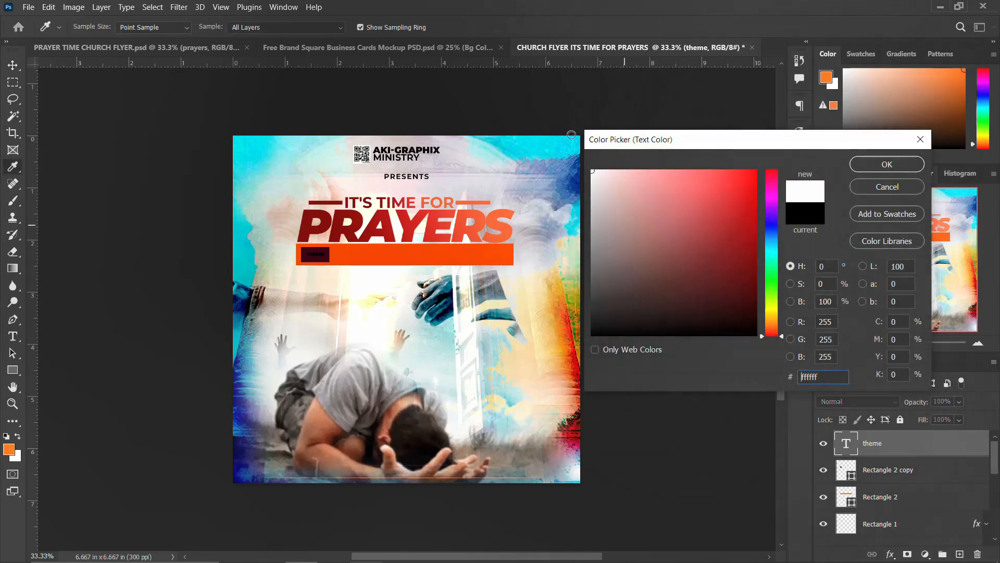
{"action": "left_click", "coordinate": [918, 162]}
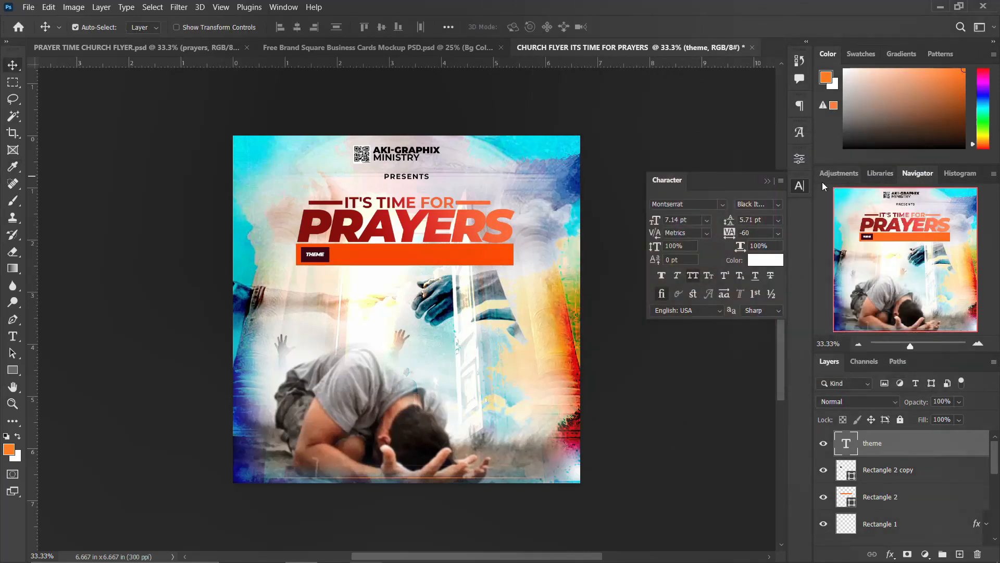
{"action": "left_click", "coordinate": [800, 186]}
Step: Duplicate the THEME text to its right in the orange bar and replace the copy's wording with "submit your request for a swift answer" from Notepad
{"action": "mouse_move", "coordinate": [404, 557]}
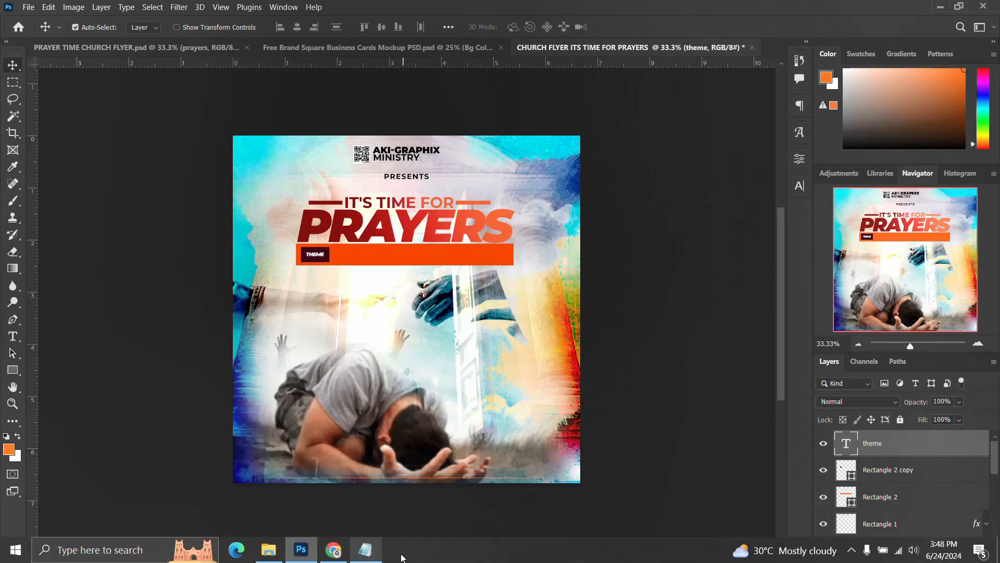
{"action": "left_click", "coordinate": [365, 550]}
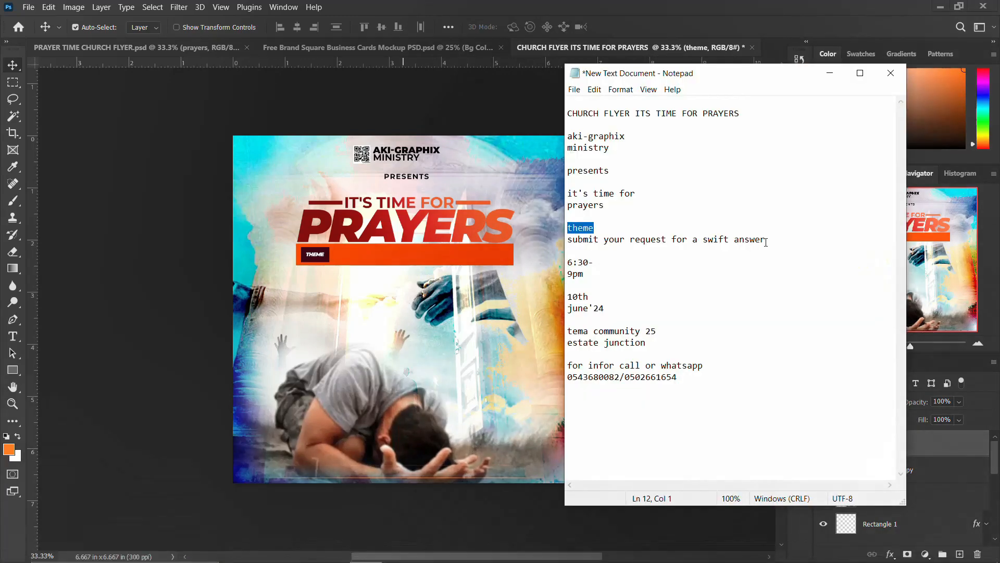
{"action": "left_click_drag", "start_coordinate": [766, 240], "coordinate": [570, 239]}
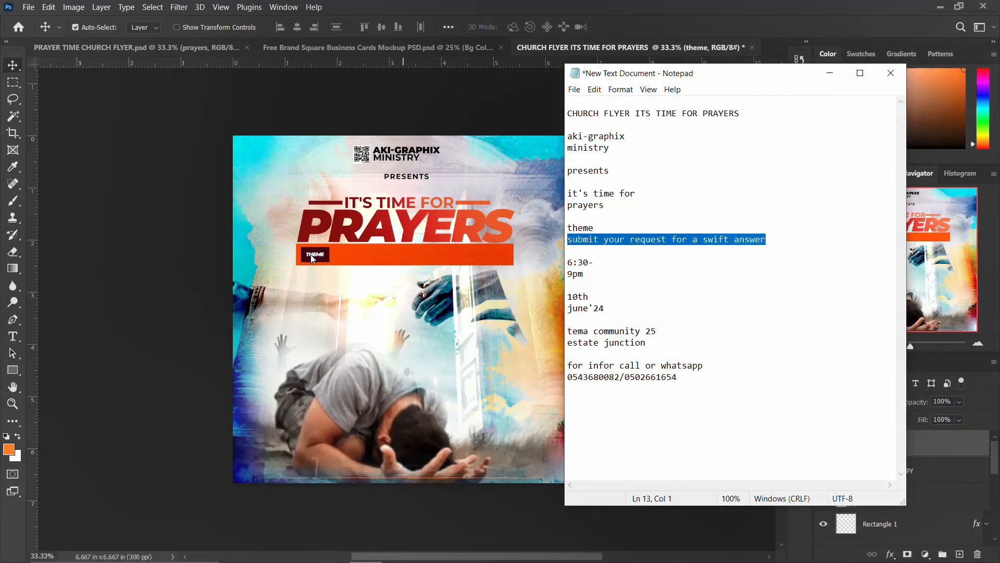
{"action": "left_click", "coordinate": [312, 259]}
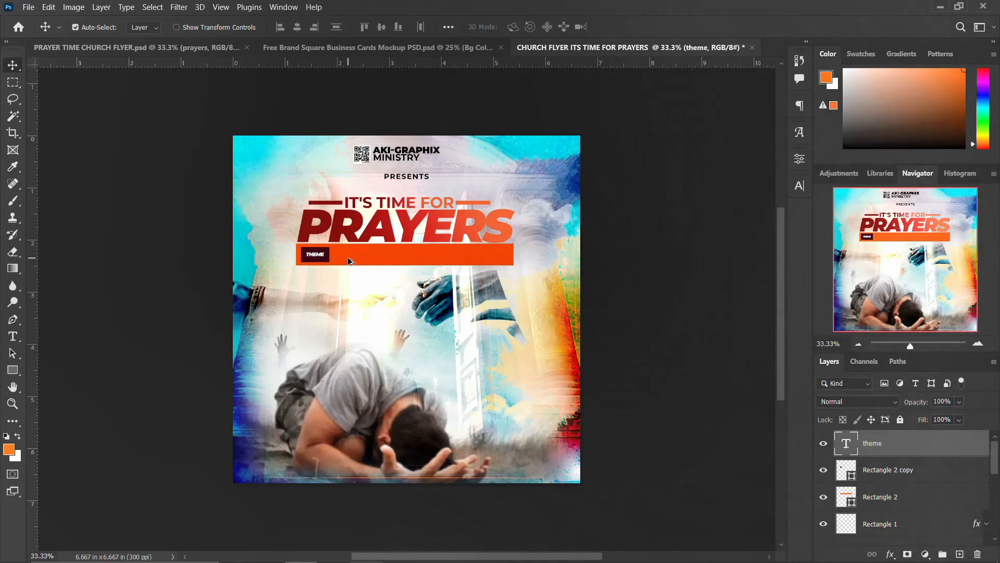
{"action": "left_click_drag", "start_coordinate": [317, 255], "coordinate": [355, 254]}
{"action": "key", "text": "ctrl"}
{"action": "left_click_drag", "start_coordinate": [335, 257], "coordinate": [361, 257]}
{"action": "double_click", "coordinate": [361, 255]}
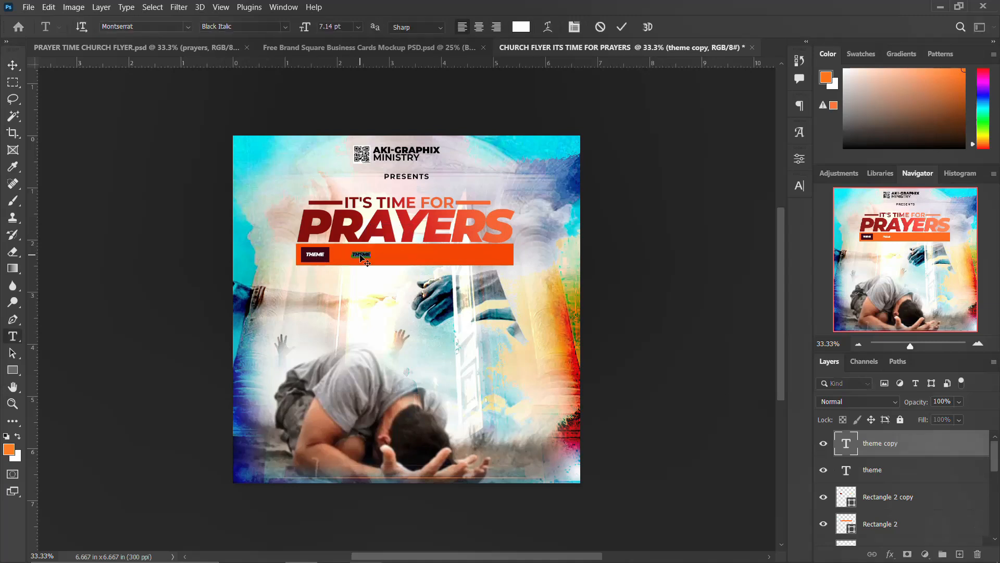
{"action": "type", "text": "SUBMIT YOUR REQUEST FOR A SWIFT ANSWER"}
{"action": "key", "text": "ctrl+Return"}
Step: Scale the SUBMIT YOUR REQUEST FOR A SWIFT ANSWER text up to about 10.71 pt and nudge it to fill the bar beside THEME
{"action": "key", "text": "ctrl+t"}
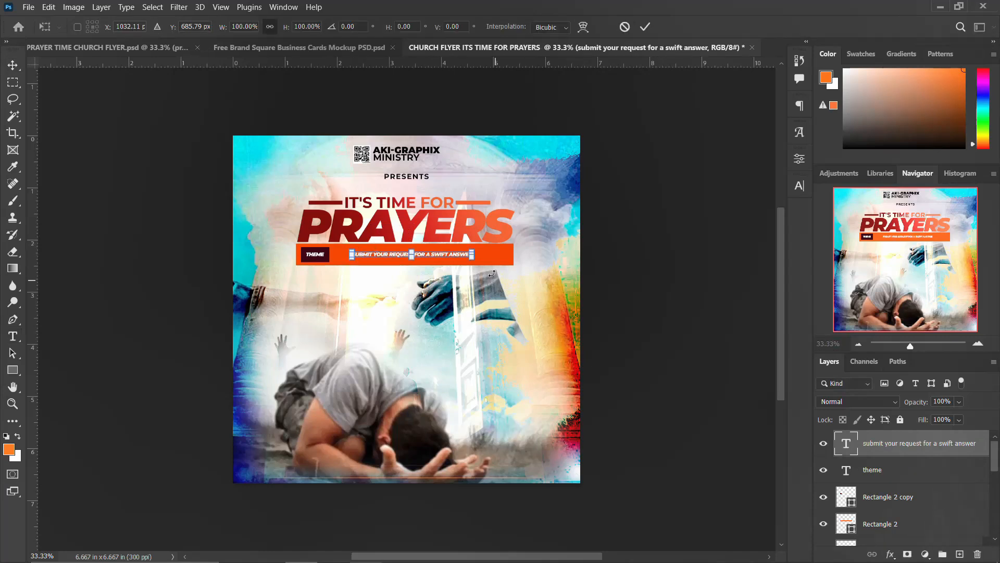
{"action": "left_click_drag", "start_coordinate": [474, 258], "coordinate": [504, 264]}
{"action": "key", "text": "Right"}
{"action": "key", "text": "Return"}
{"action": "key", "text": "shift+Right"}
{"action": "key", "text": "shift+Right"}
{"action": "key", "text": "shift+Right"}
{"action": "key", "text": "shift+Right"}
{"action": "key", "text": "shift+Right"}
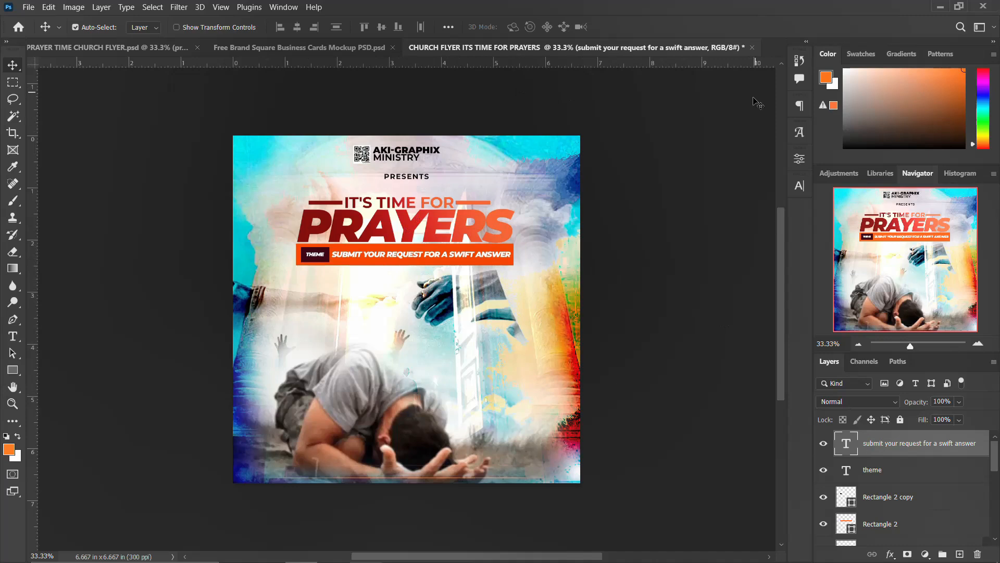
Step: Set the colour of the SUBMIT YOUR REQUEST FOR A SWIFT ANSWER text to near-black 010101
{"action": "left_click", "coordinate": [800, 185]}
{"action": "left_click", "coordinate": [774, 266]}
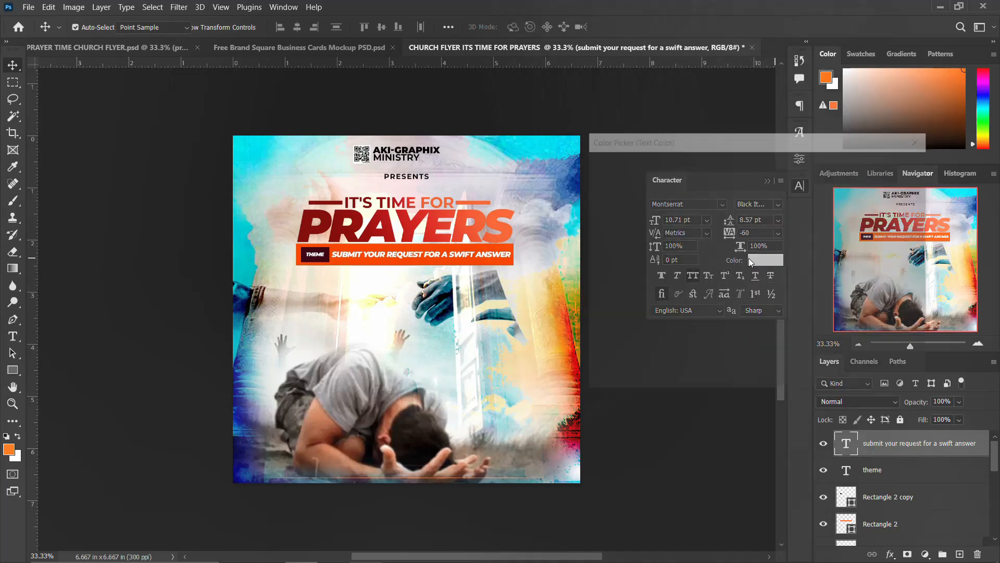
{"action": "type", "text": "010101"}
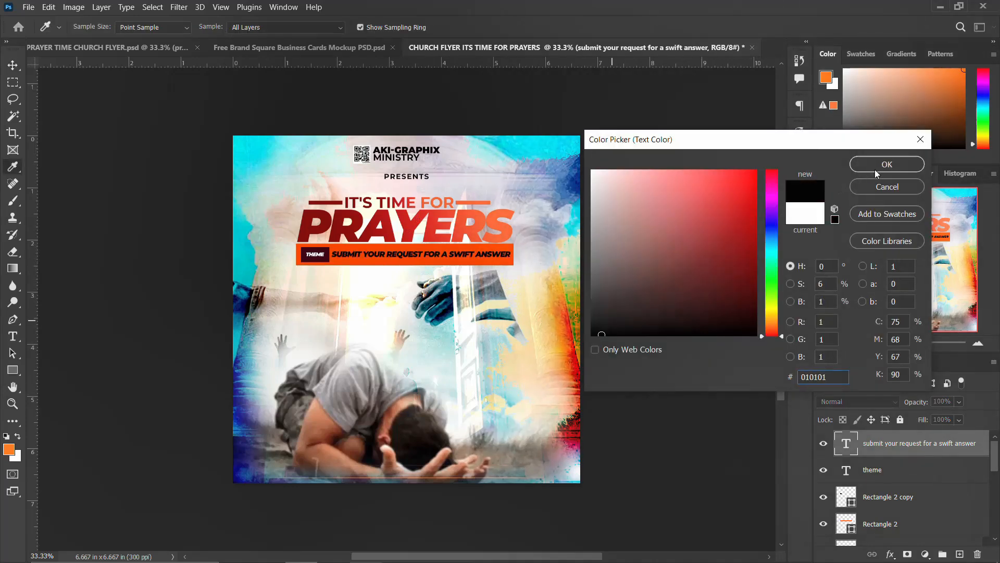
{"action": "left_click", "coordinate": [885, 166]}
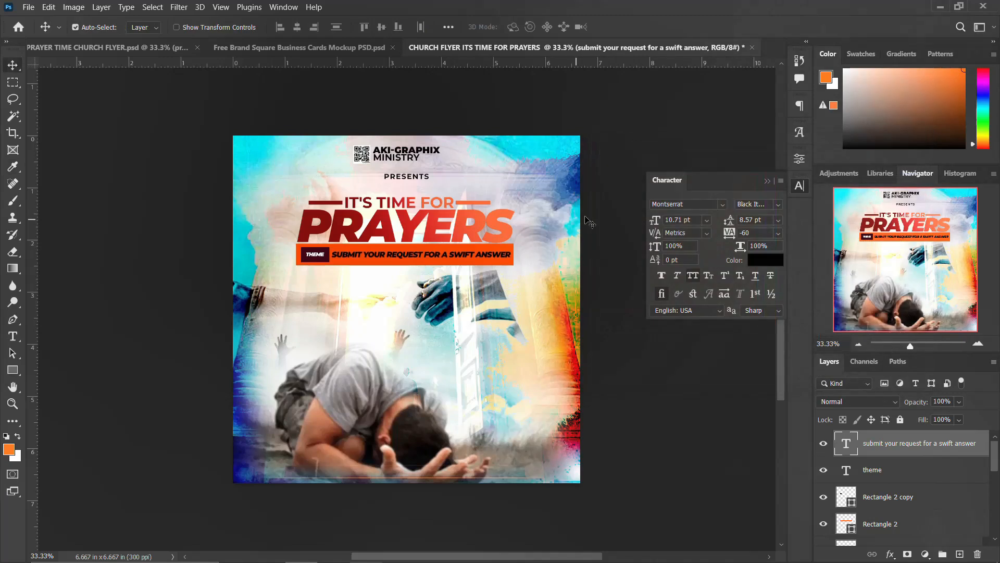
{"action": "left_click", "coordinate": [801, 188]}
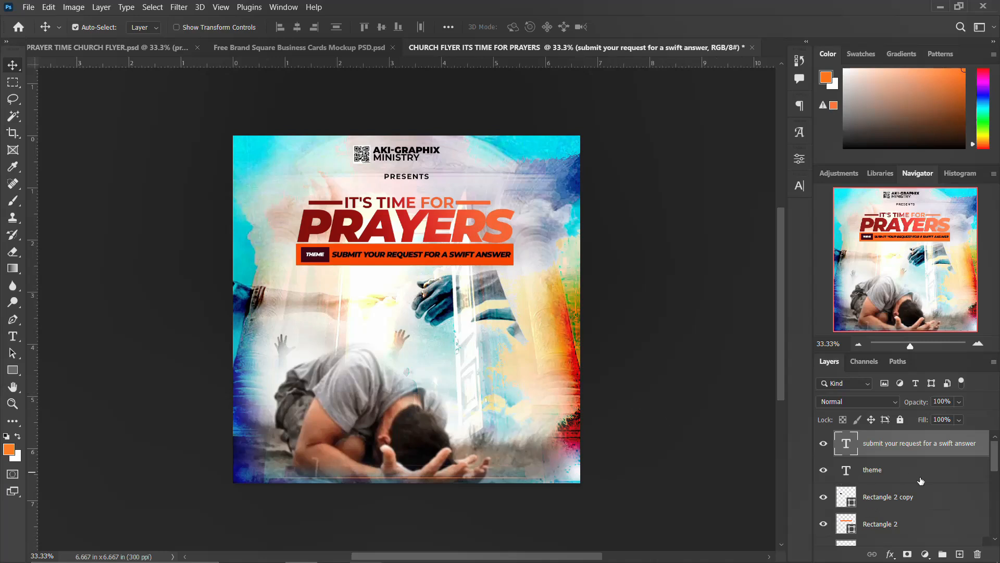
Step: Group all layers from "submit your request for a swift answer" down to "it's time for" and name the group THEME
{"action": "scroll", "coordinate": [919, 482], "scroll_direction": "down", "scroll_amount": 3}
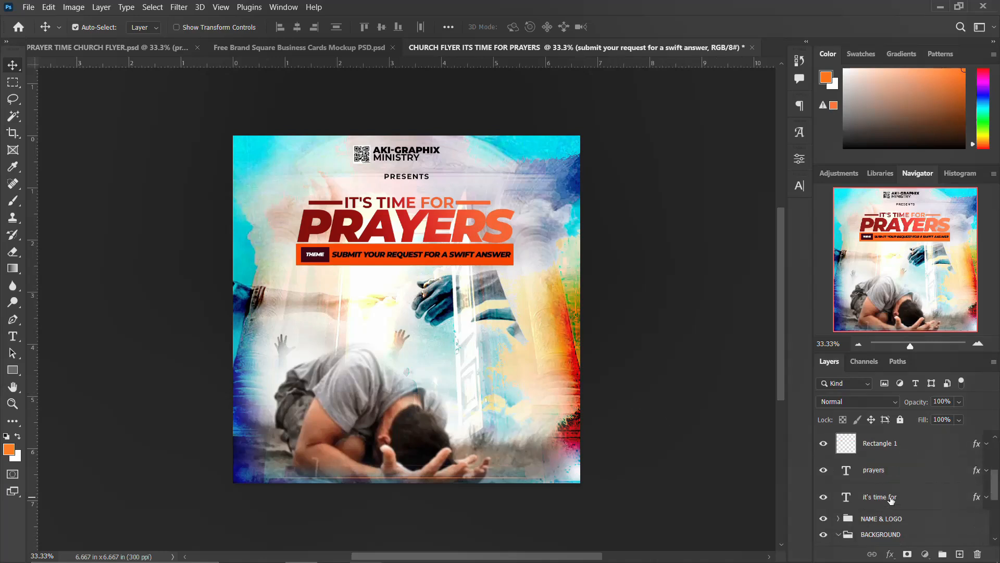
{"action": "left_click", "coordinate": [890, 500], "text": "shift"}
{"action": "key", "text": "ctrl+g"}
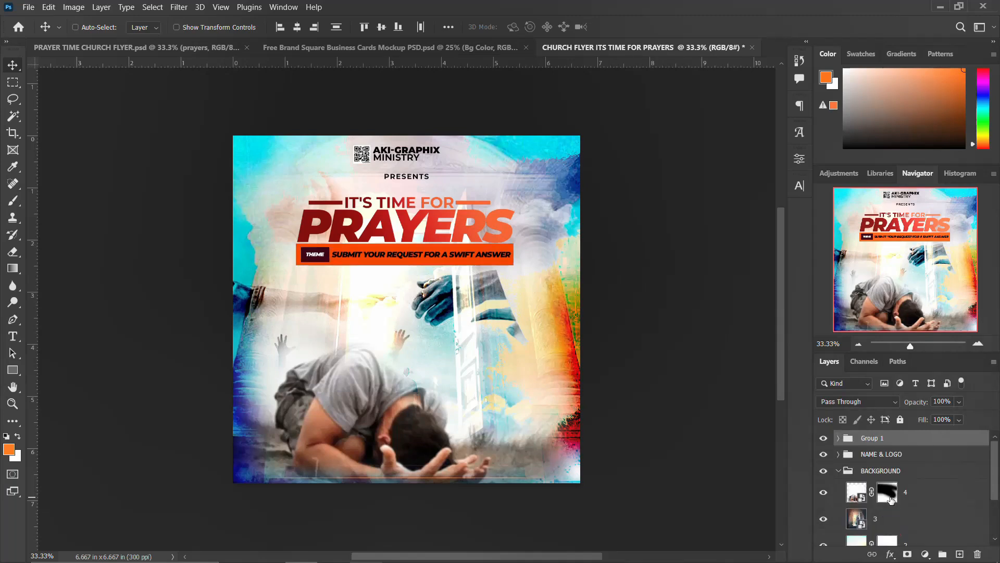
{"action": "double_click", "coordinate": [868, 439]}
{"action": "type", "text": "THEME"}
{"action": "key", "text": "Return"}
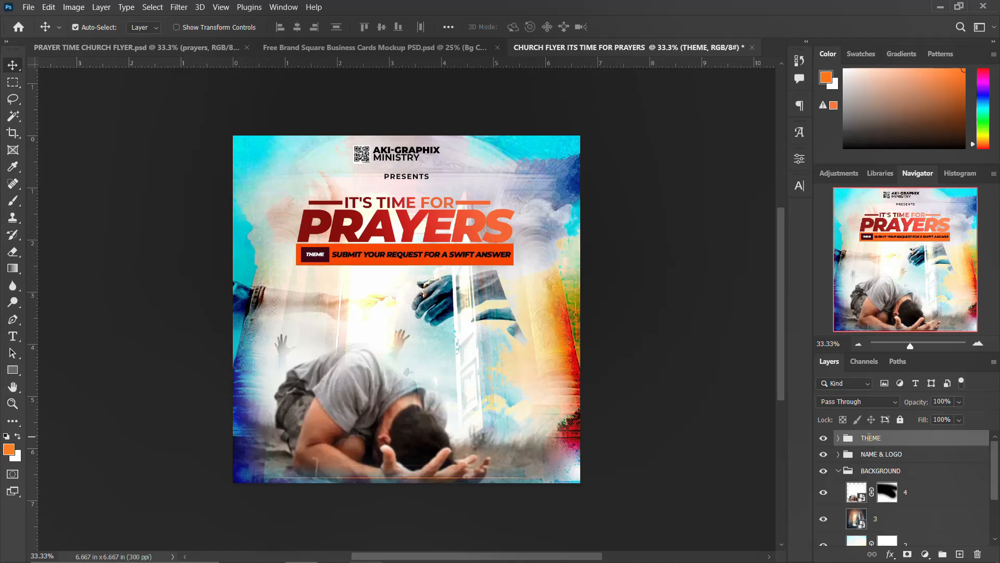
Step: Collapse the BACKGROUND group and make the THEME group the active one
{"action": "left_click", "coordinate": [839, 471]}
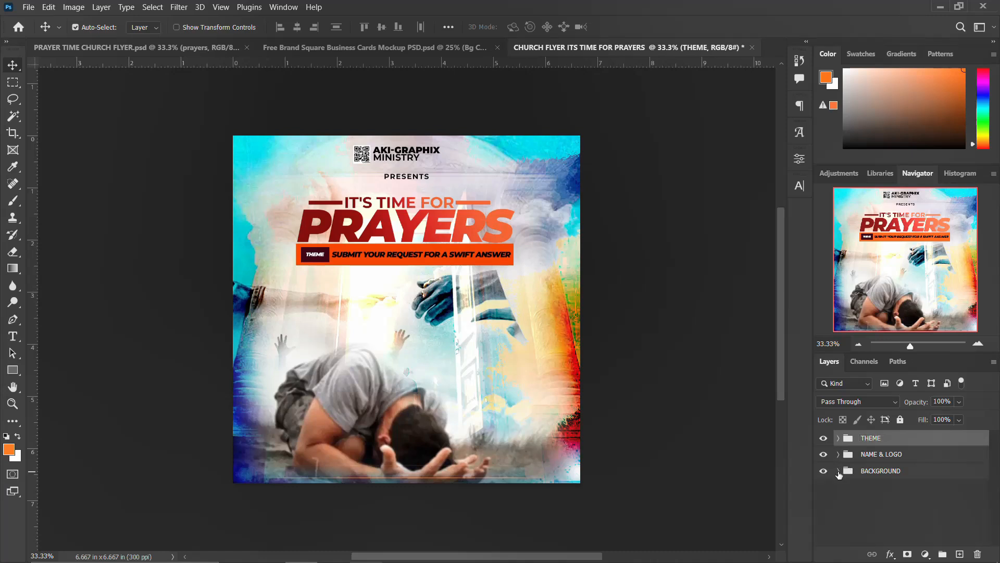
{"action": "left_click", "coordinate": [866, 472]}
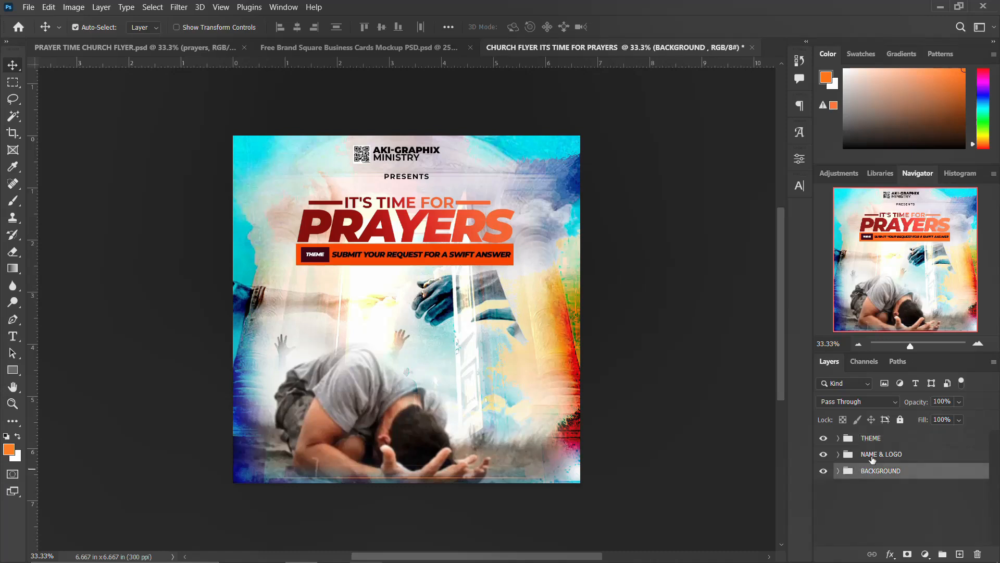
{"action": "left_click", "coordinate": [873, 456]}
{"action": "left_click", "coordinate": [875, 440]}
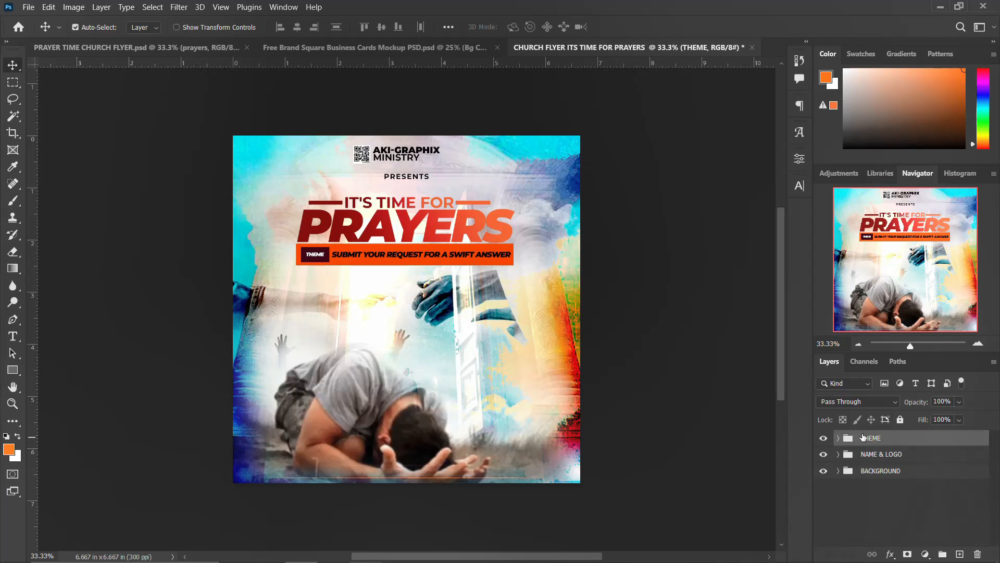
Step: Draw a small circular selection over the left end of the orange theme bar and rasterize its Rectangle 2 layer
{"action": "left_click", "coordinate": [838, 438]}
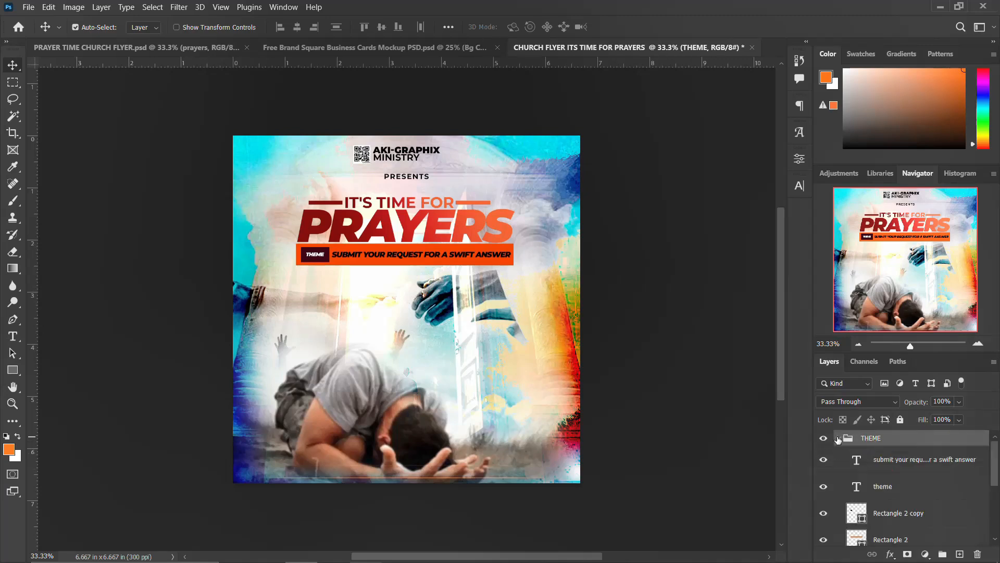
{"action": "left_click", "coordinate": [503, 264]}
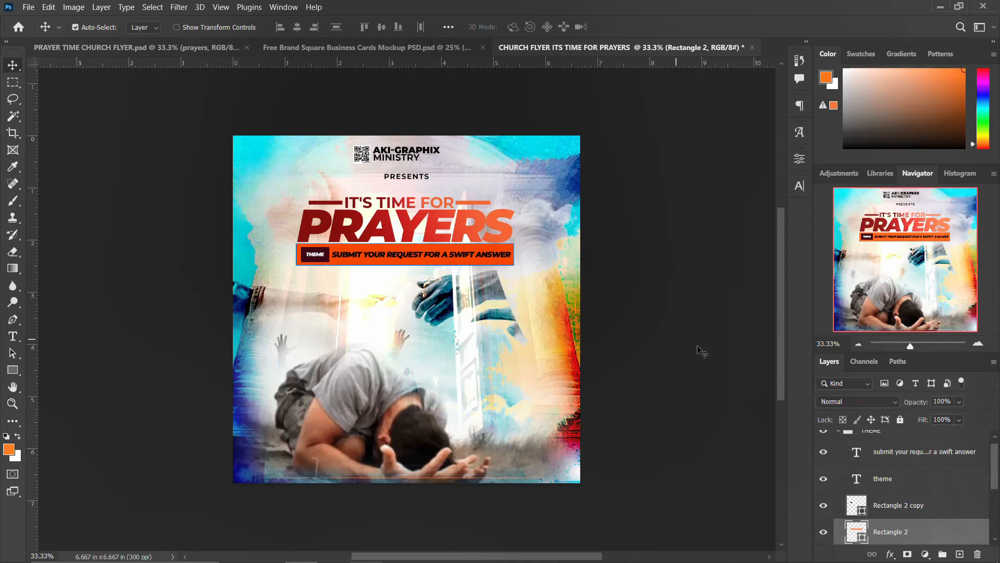
{"action": "left_click_drag", "start_coordinate": [16, 87], "coordinate": [57, 94]}
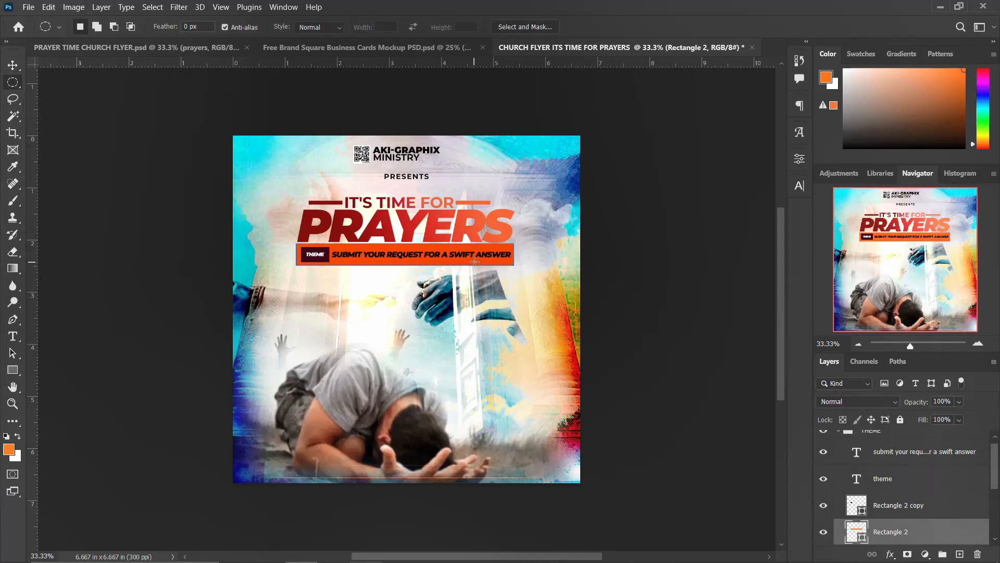
{"action": "left_click_drag", "start_coordinate": [272, 240], "coordinate": [288, 259]}
{"action": "right_click", "coordinate": [920, 537]}
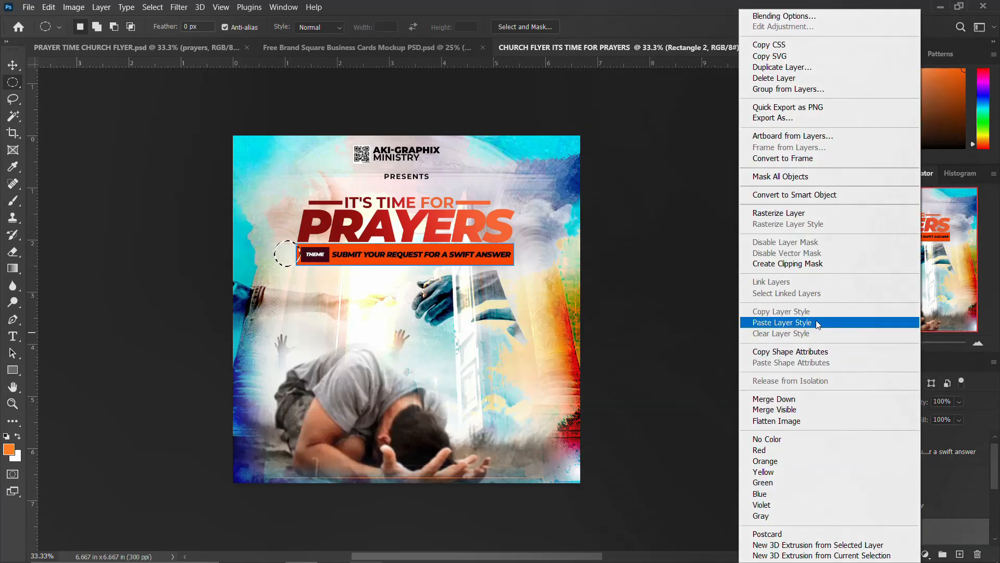
{"action": "left_click", "coordinate": [796, 213]}
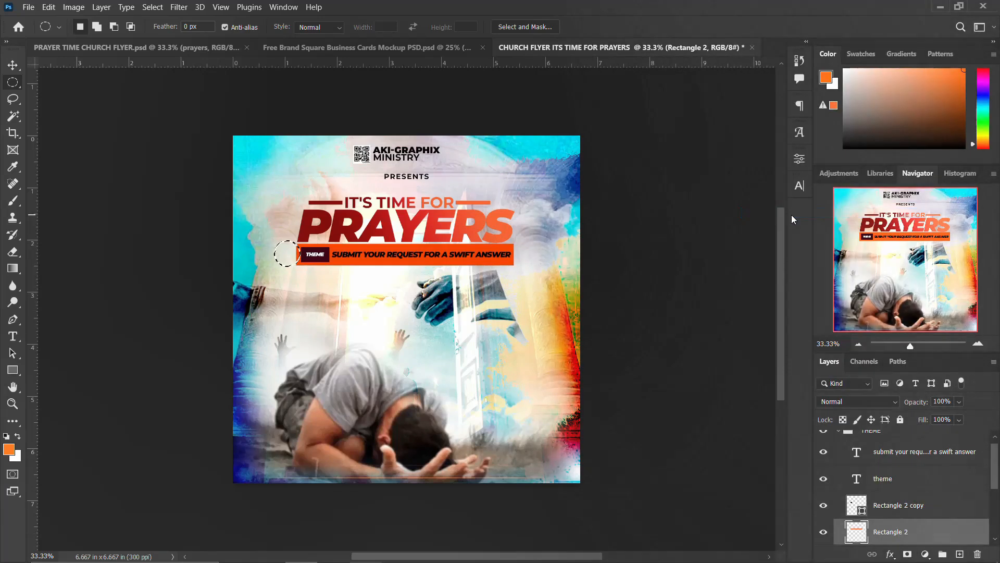
Step: Cut rounded notches from the orange bar's ends, upper edge and lower edge with the circular selection, then deselect and collapse the THEME group
{"action": "left_click_drag", "start_coordinate": [288, 256], "coordinate": [524, 253]}
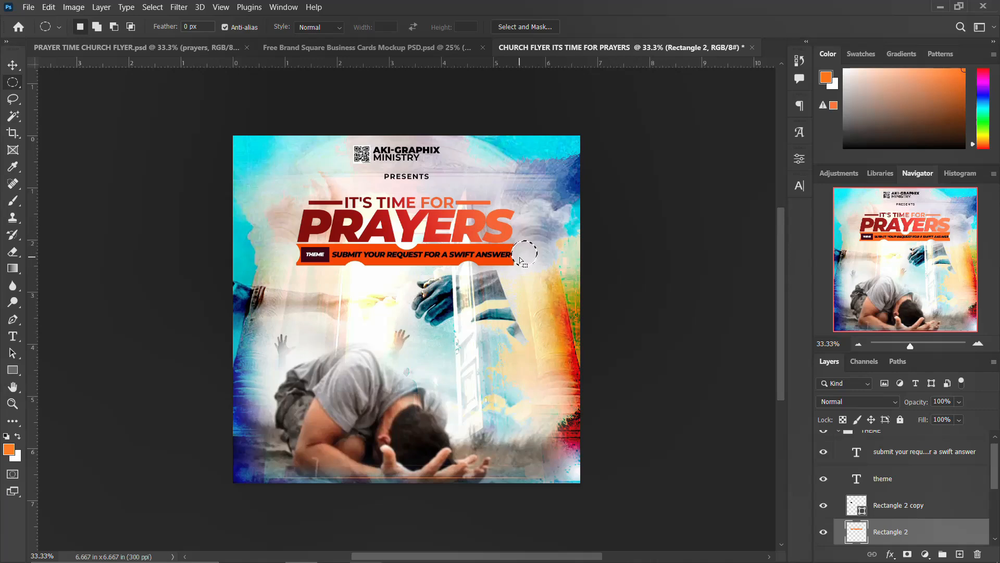
{"action": "key", "text": "ctrl+d"}
{"action": "left_click", "coordinate": [11, 64]}
{"action": "scroll", "coordinate": [880, 480], "scroll_direction": "up", "scroll_amount": 1}
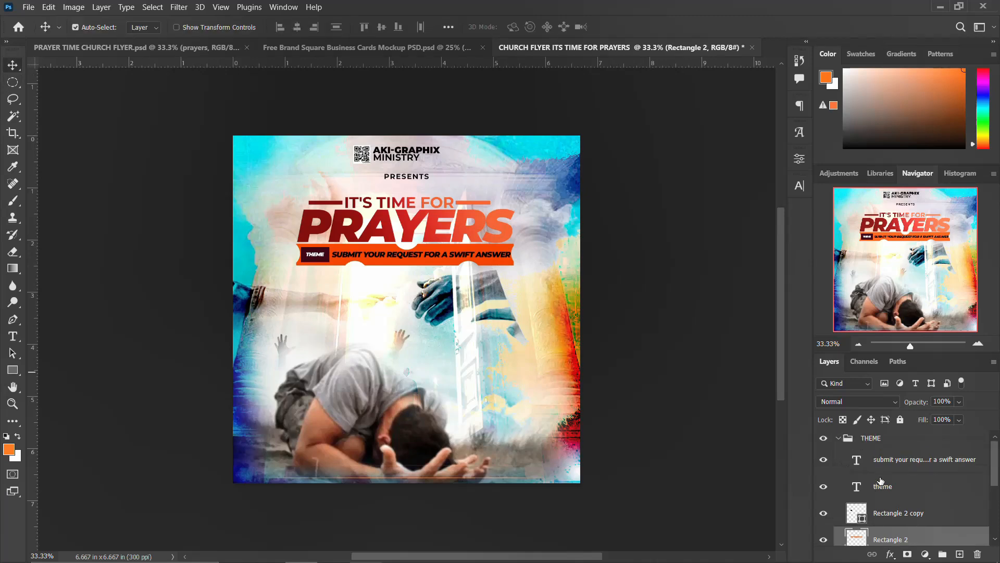
{"action": "left_click", "coordinate": [838, 440]}
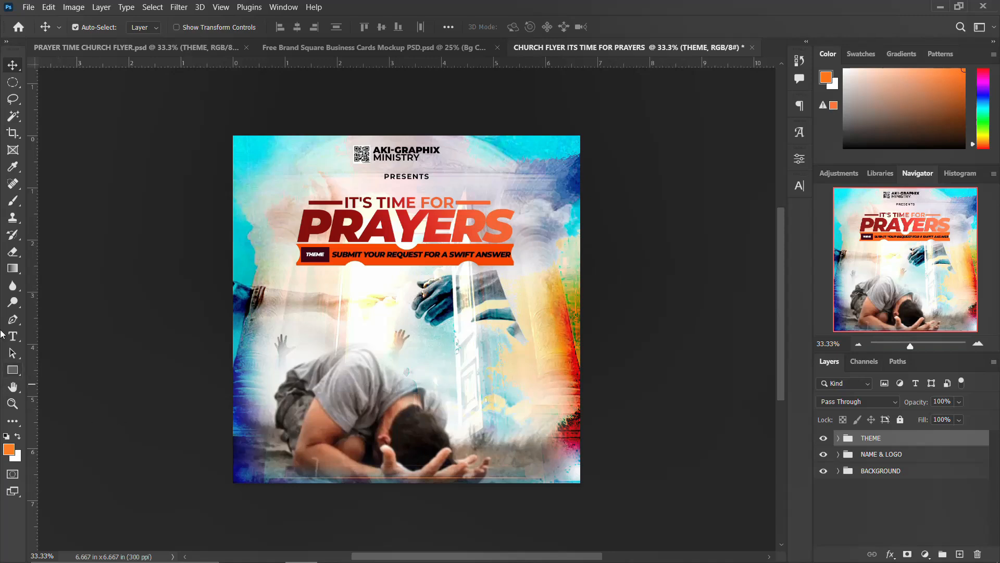
Step: Draw a rectangle about 338 by 176 px beside the open door, above the praying man's head, and fill it with orange
{"action": "left_click", "coordinate": [12, 370]}
{"action": "left_click_drag", "start_coordinate": [471, 332], "coordinate": [530, 362]}
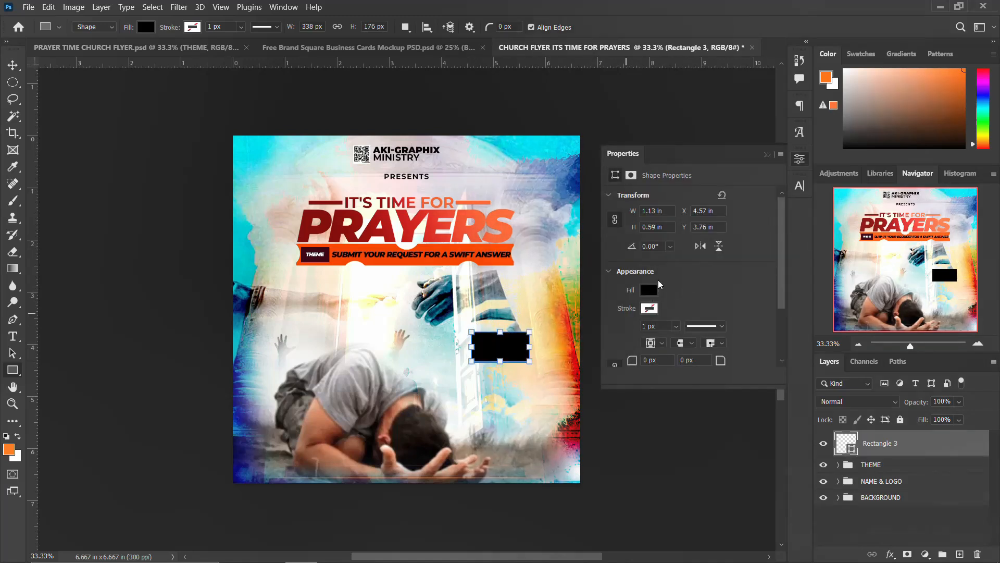
{"action": "left_click", "coordinate": [651, 290]}
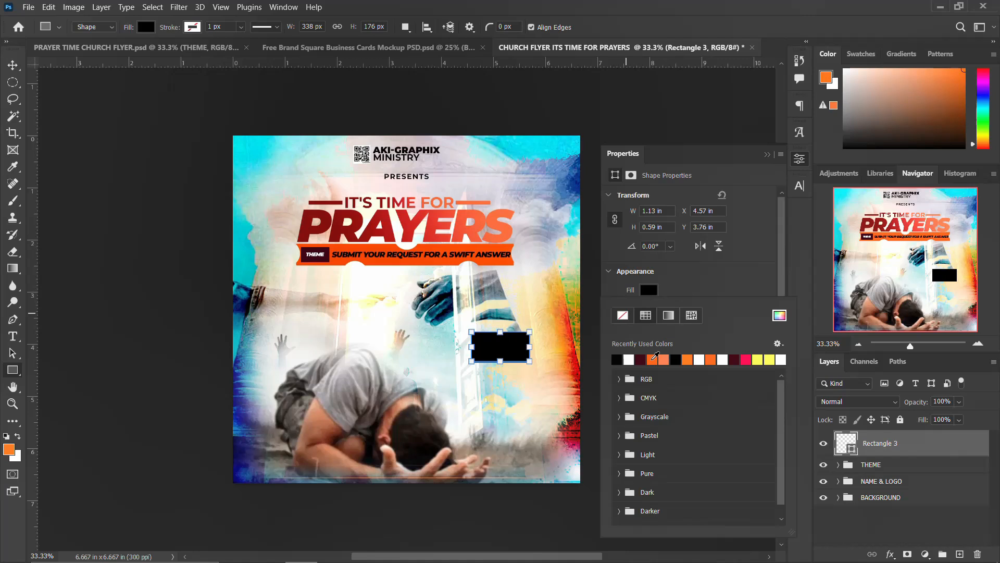
{"action": "left_click", "coordinate": [652, 358]}
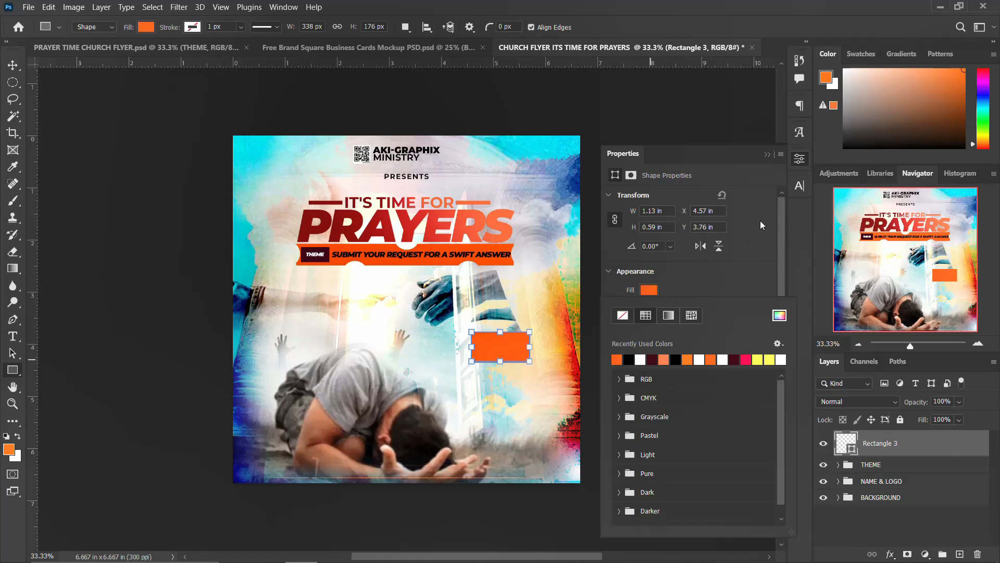
{"action": "left_click", "coordinate": [796, 163]}
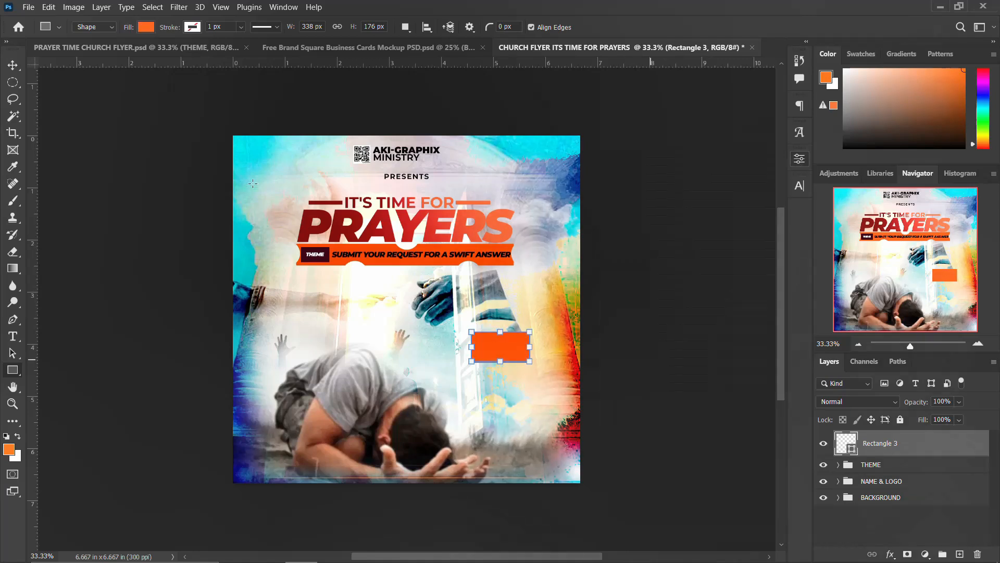
{"action": "left_click", "coordinate": [13, 65]}
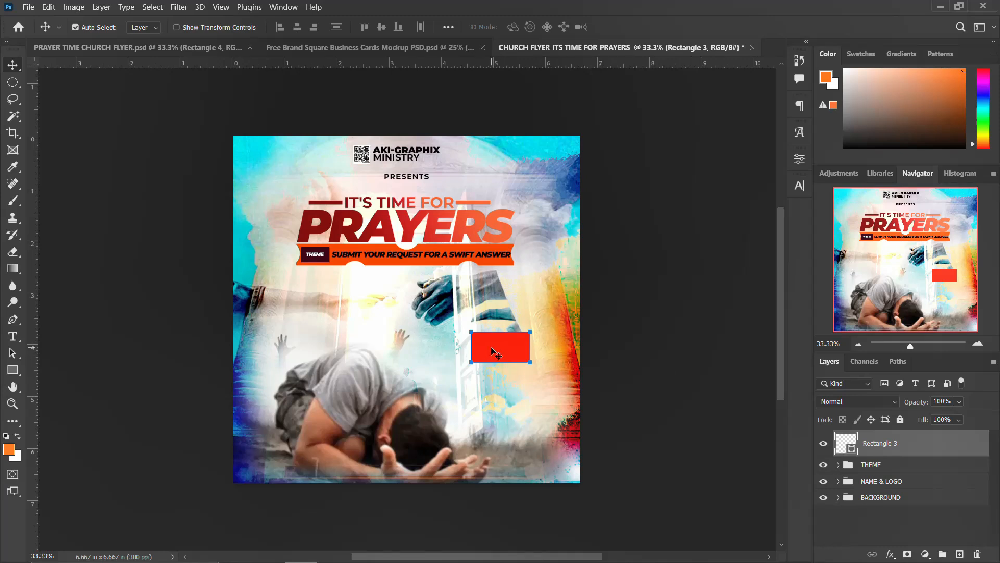
Step: Duplicate the rectangle and reduce the copy's height to about 0.47 in
{"action": "key", "text": "ctrl+j"}
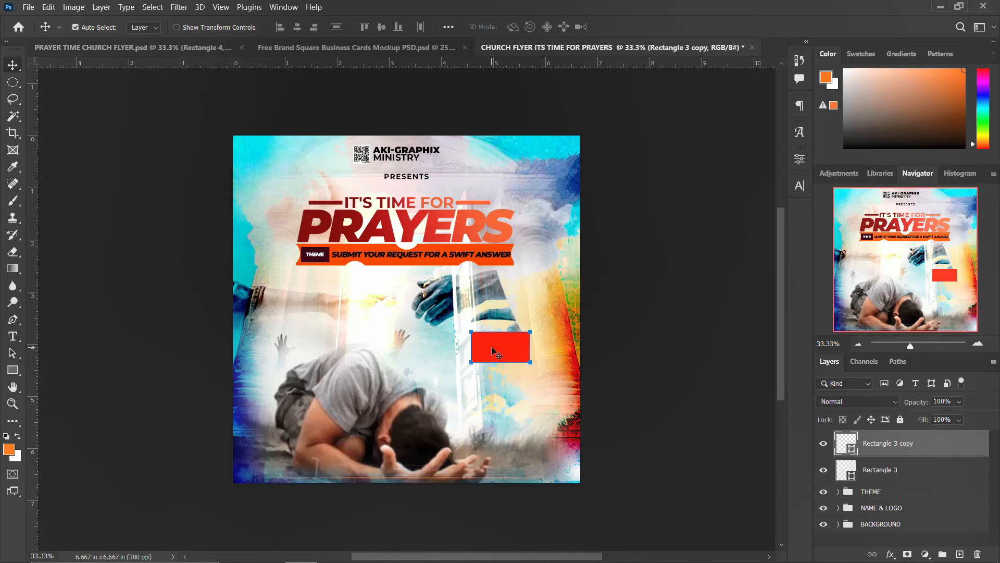
{"action": "key", "text": "ctrl+t"}
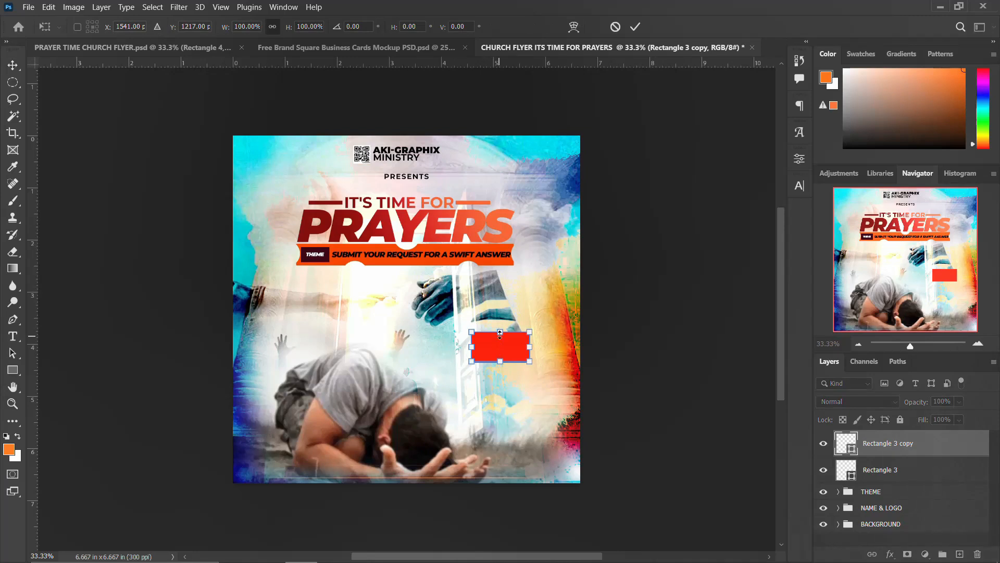
{"action": "left_click_drag", "start_coordinate": [500, 331], "coordinate": [499, 337]}
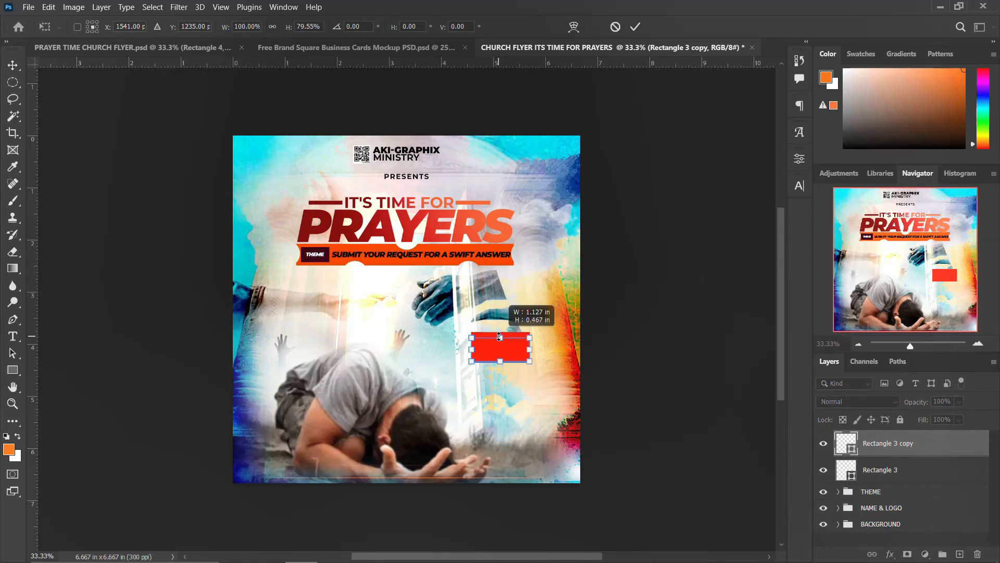
{"action": "key", "text": "Return"}
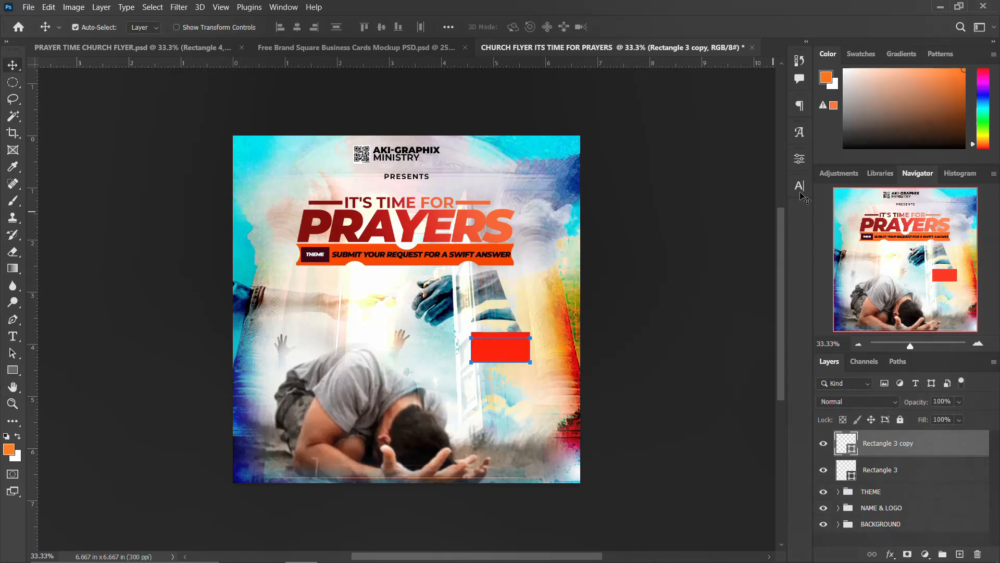
Step: Remove the duplicate rectangle's fill and give it a white stroke
{"action": "left_click", "coordinate": [799, 159]}
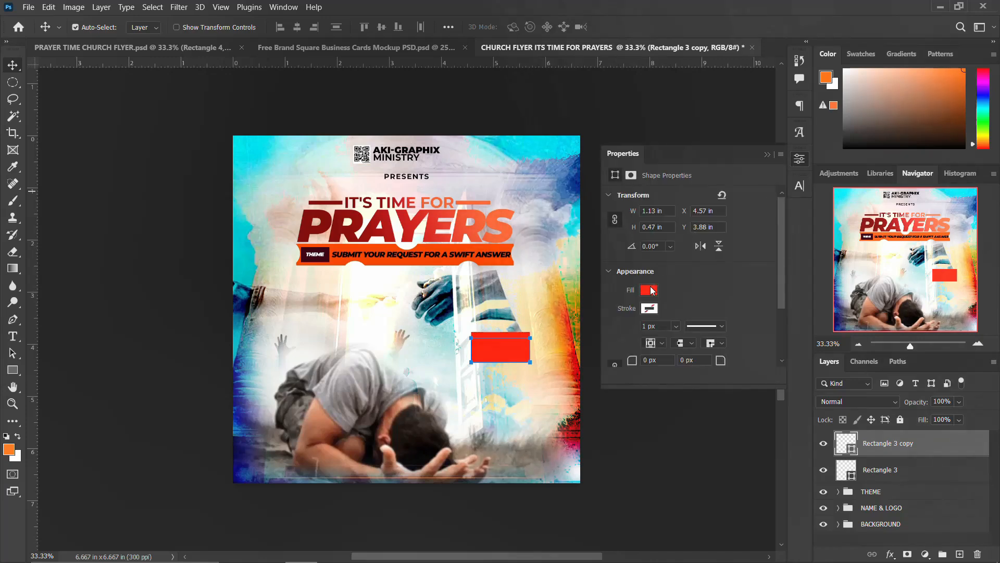
{"action": "left_click", "coordinate": [650, 289]}
{"action": "left_click", "coordinate": [623, 315]}
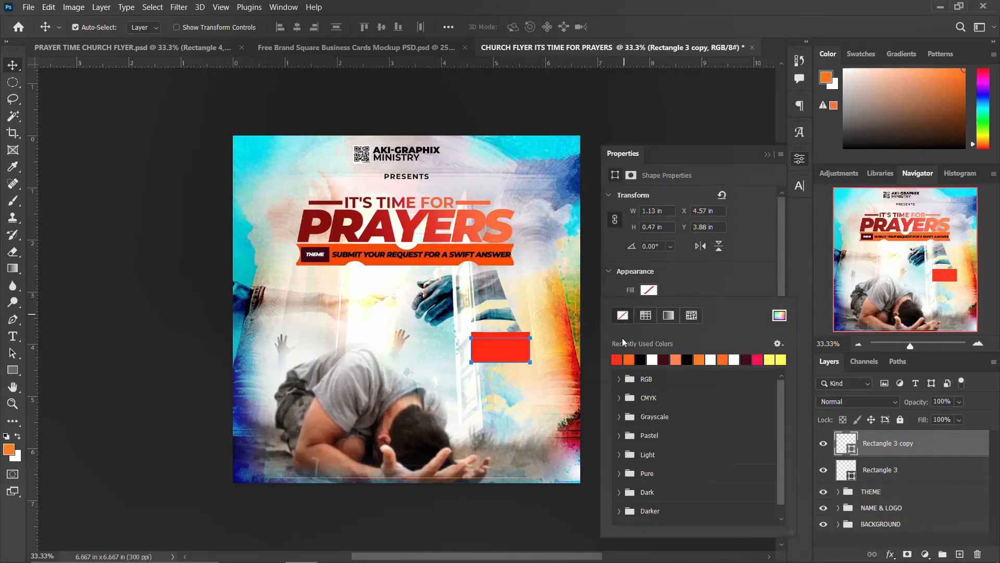
{"action": "left_click", "coordinate": [716, 277]}
{"action": "left_click", "coordinate": [650, 308]}
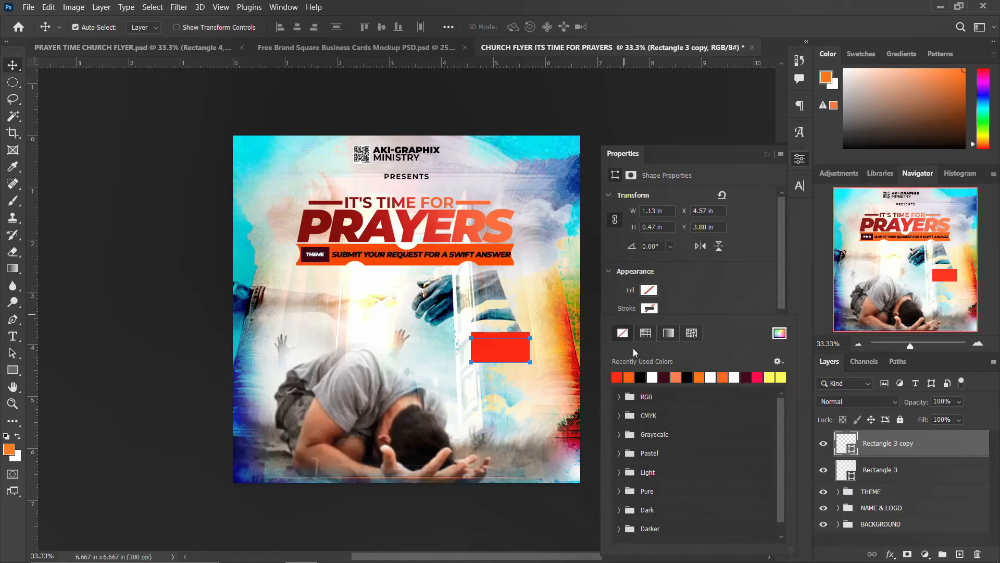
{"action": "left_click", "coordinate": [652, 376]}
{"action": "left_click", "coordinate": [720, 298]}
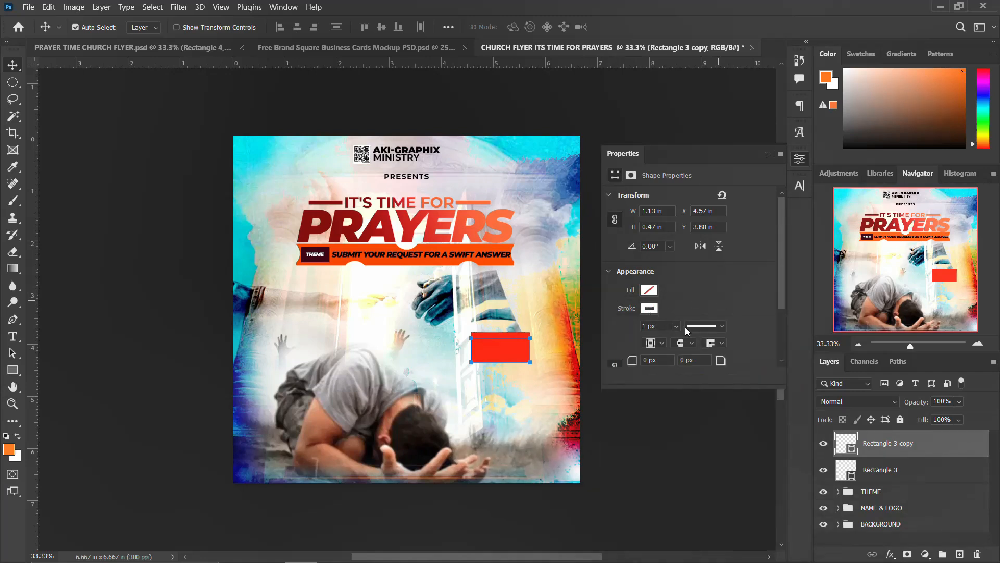
Step: Make the duplicate rectangle's stroke dashed and set its width to 6 px
{"action": "left_click", "coordinate": [707, 327]}
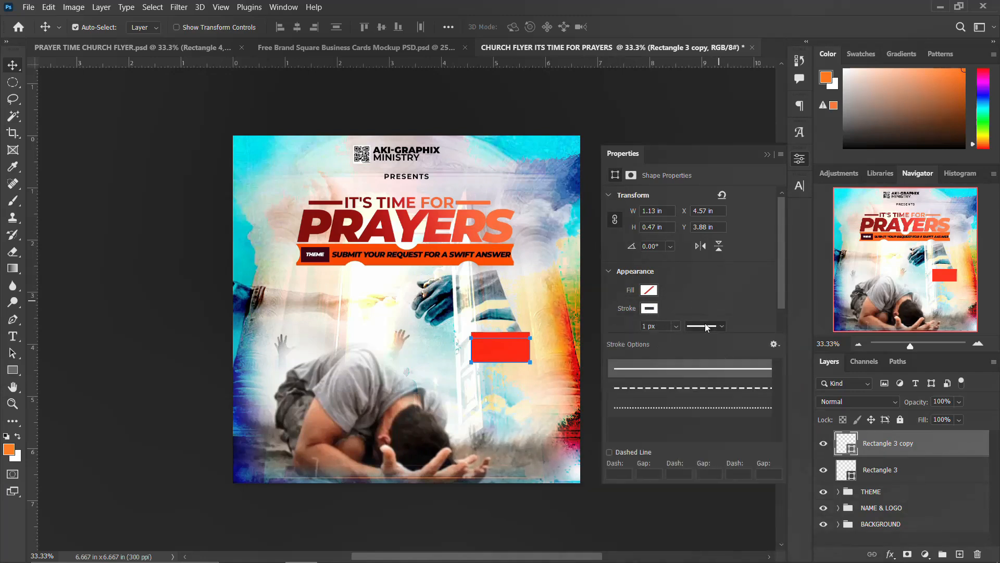
{"action": "left_click", "coordinate": [664, 388]}
{"action": "left_click", "coordinate": [800, 159]}
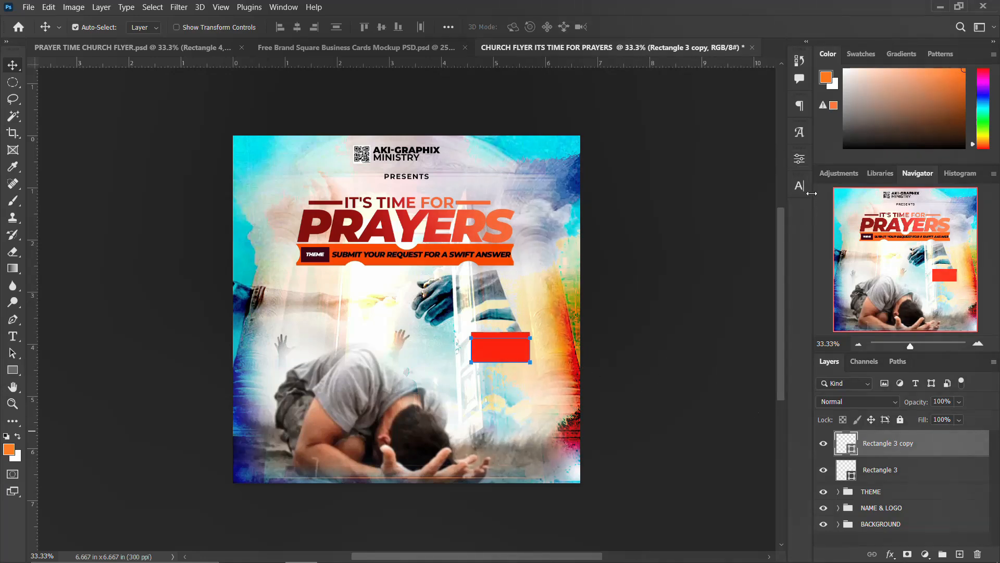
{"action": "left_click", "coordinate": [799, 159]}
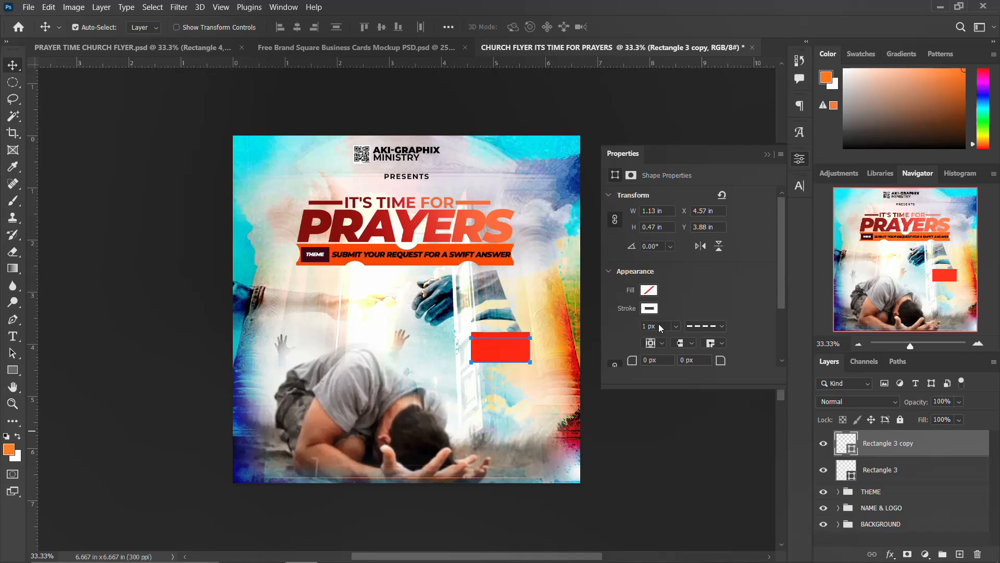
{"action": "type", "text": "6"}
{"action": "left_click", "coordinate": [806, 162]}
Step: Nudge the dashed rectangle up until it is vertically centred on the solid red rectangle
{"action": "key", "text": "Up"}
{"action": "key", "text": "Up"}
{"action": "key", "text": "Up"}
{"action": "key", "text": "Up"}
{"action": "key", "text": "Up"}
{"action": "key", "text": "Up"}
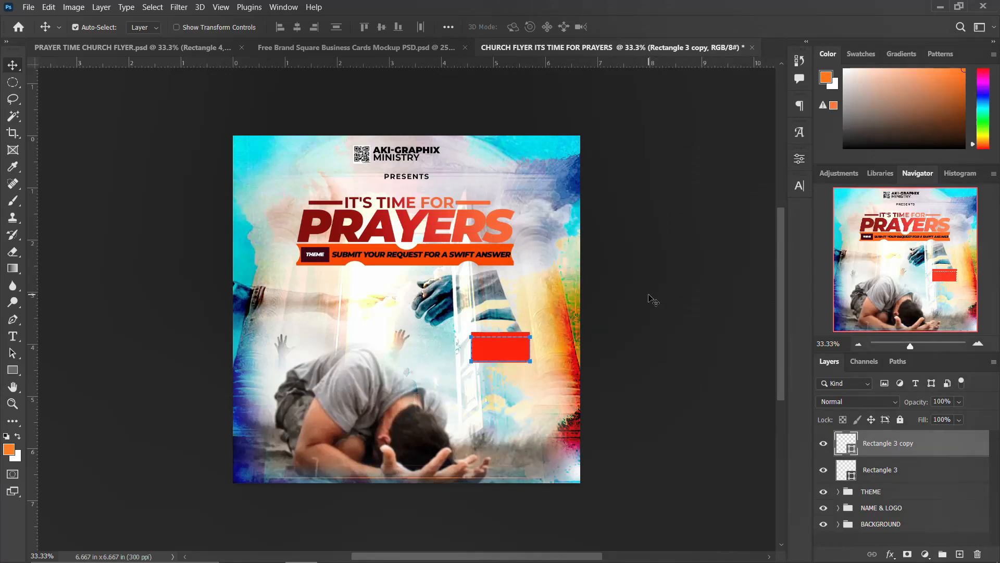
{"action": "key", "text": "Up"}
{"action": "key", "text": "Down"}
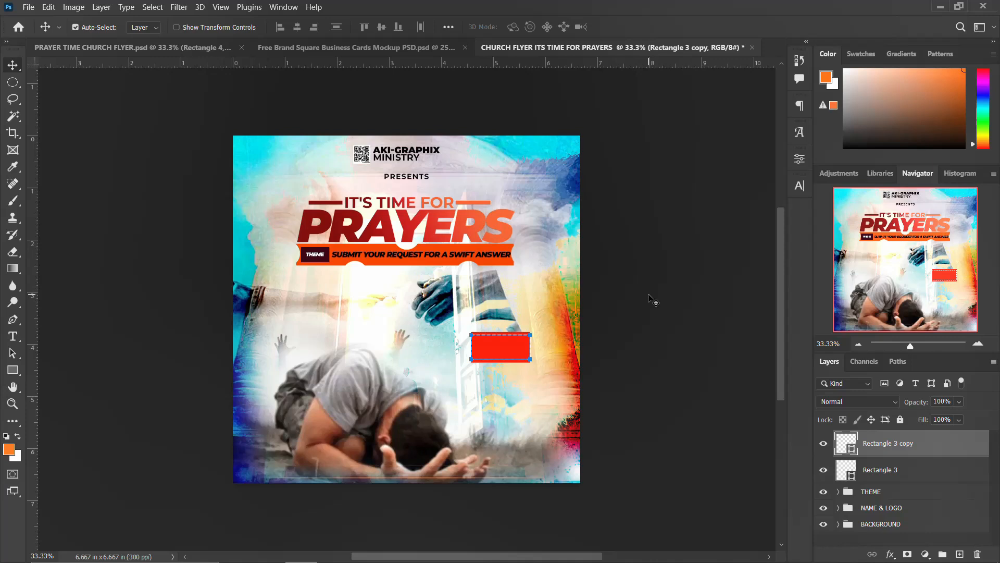
Step: Rasterize the dashed Rectangle 3 copy layer
{"action": "left_click", "coordinate": [540, 287]}
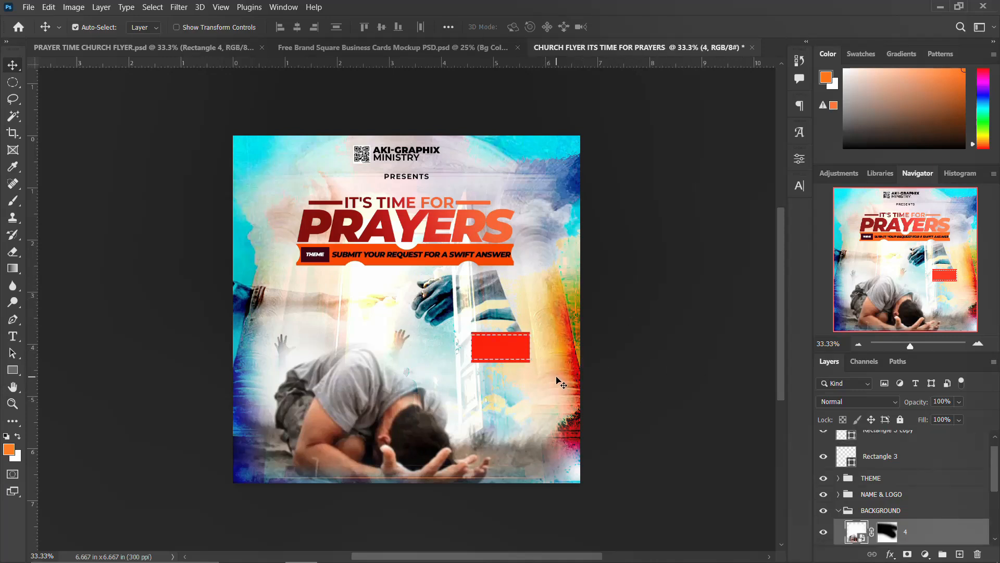
{"action": "scroll", "coordinate": [905, 475], "scroll_direction": "up", "scroll_amount": 1}
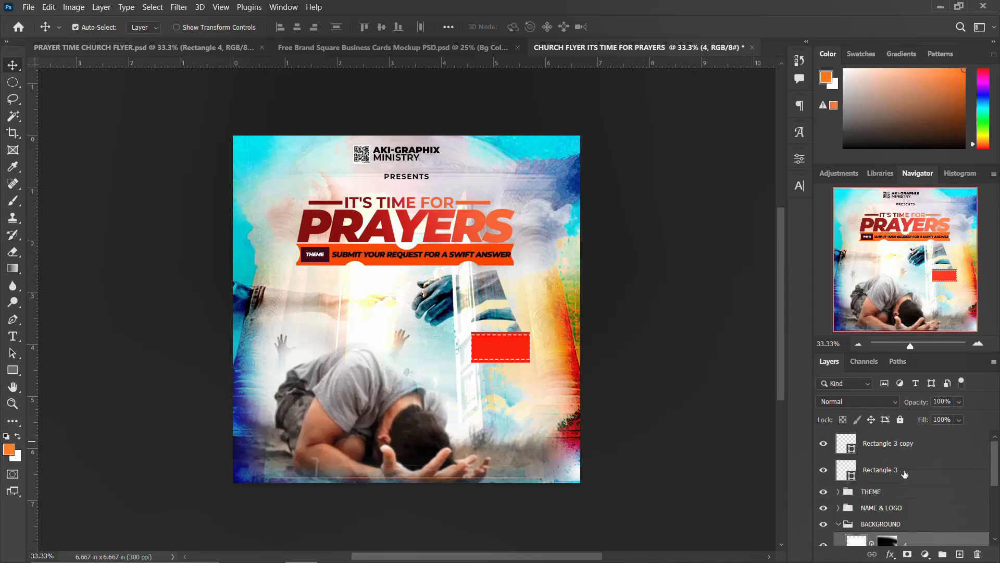
{"action": "left_click", "coordinate": [891, 444]}
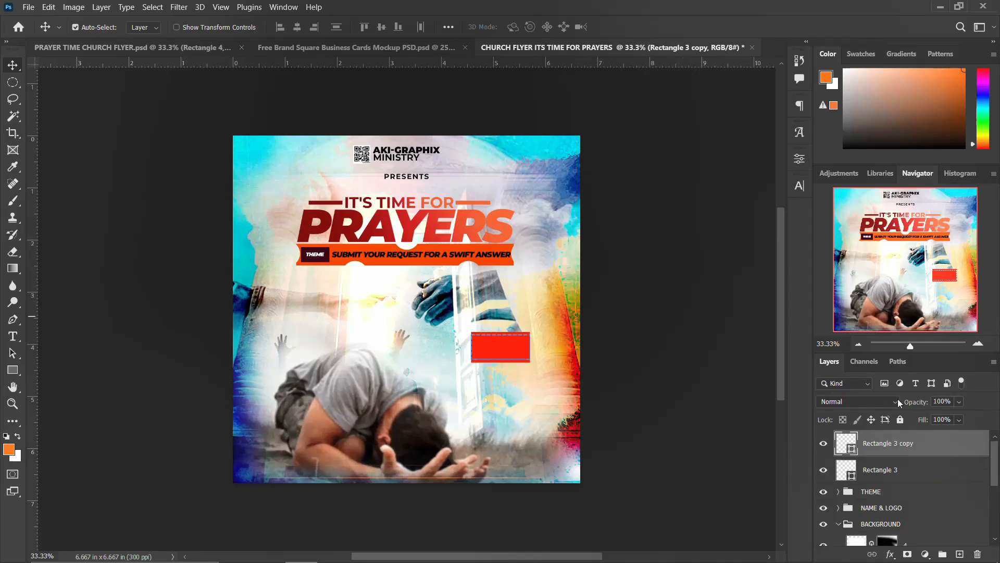
{"action": "right_click", "coordinate": [957, 447]}
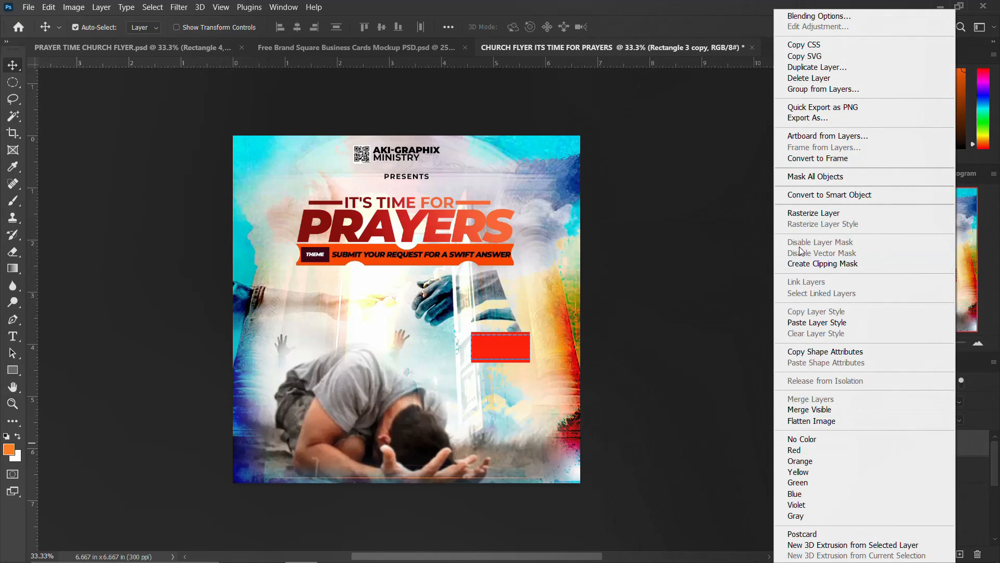
{"action": "left_click", "coordinate": [828, 215]}
Step: Remove the dashed outline's left and right sides using rectangular marquee selections, leaving only the top and bottom dashes, and deselect
{"action": "left_click", "coordinate": [14, 82]}
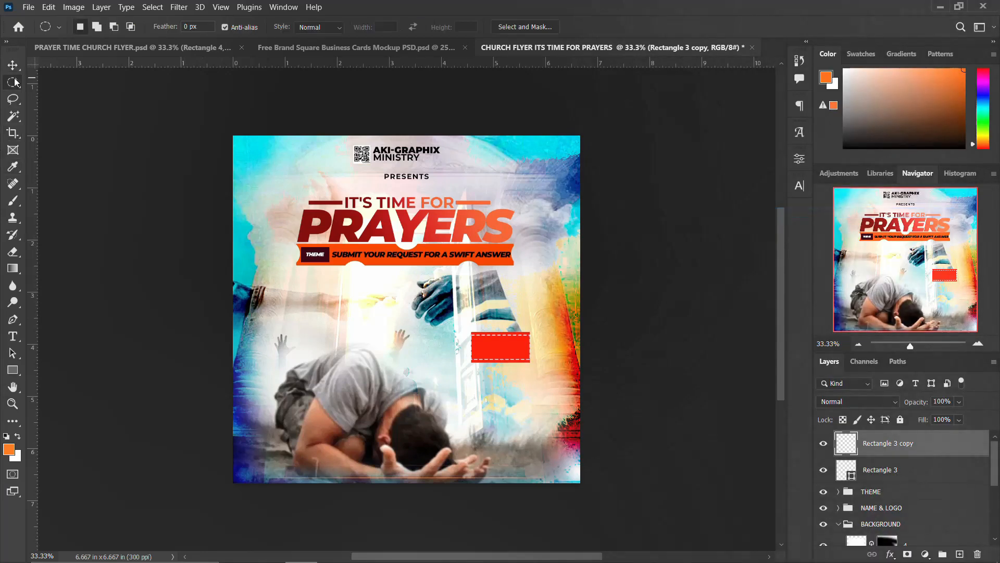
{"action": "left_click", "coordinate": [52, 82]}
{"action": "left_click_drag", "start_coordinate": [532, 383], "coordinate": [527, 320]}
{"action": "left_click_drag", "start_coordinate": [457, 322], "coordinate": [474, 375]}
{"action": "left_click", "coordinate": [12, 66]}
{"action": "key", "text": "ctrl+d"}
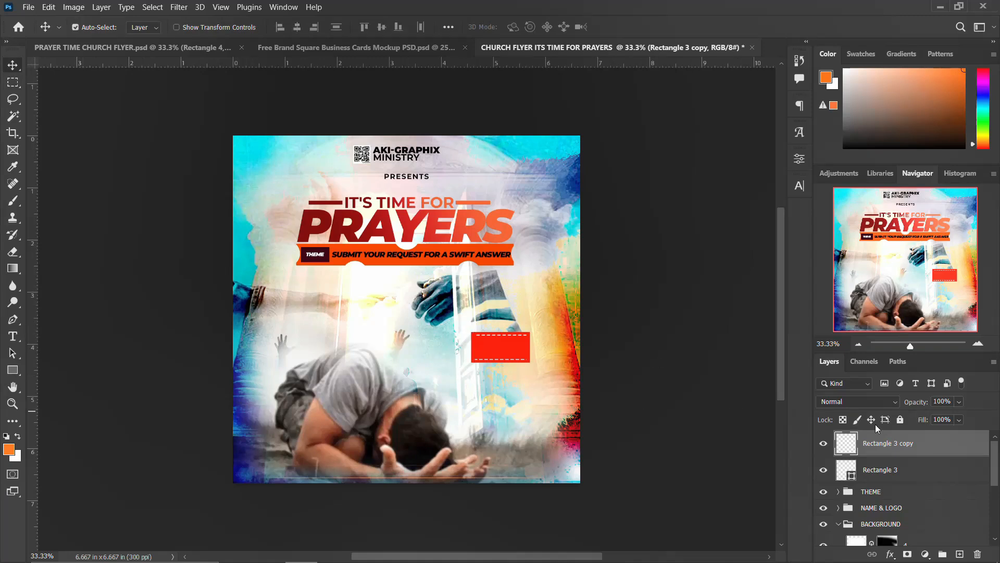
Step: Duplicate the red rectangle together with its dashed lines and shift the copies straight down below the original box with a small gap
{"action": "left_click", "coordinate": [878, 469], "text": "shift"}
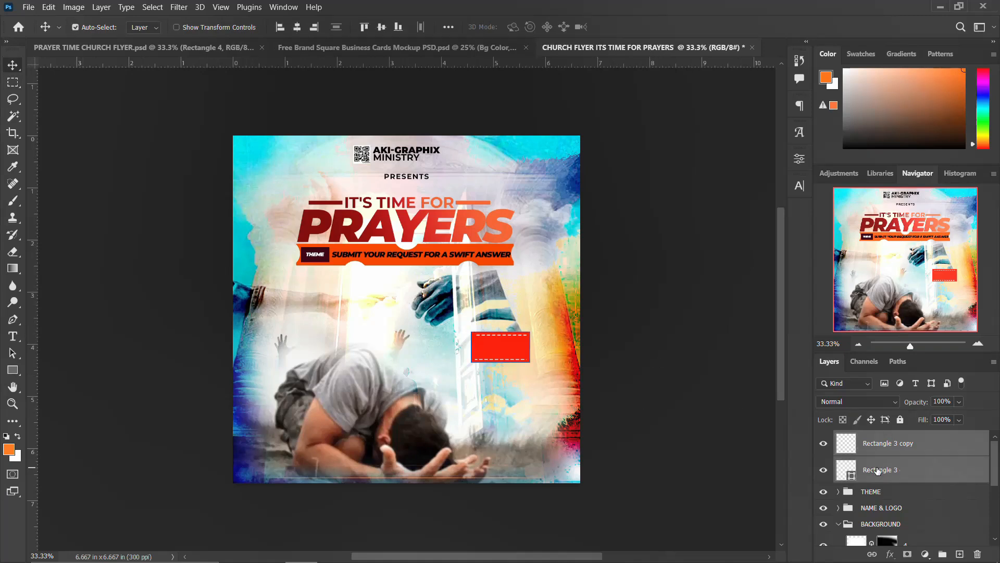
{"action": "key", "text": "ctrl+j"}
{"action": "key", "text": "shift+Down"}
{"action": "key", "text": "shift+Down"}
{"action": "key", "text": "shift+Down"}
{"action": "key", "text": "shift+Down"}
{"action": "key", "text": "shift+Down"}
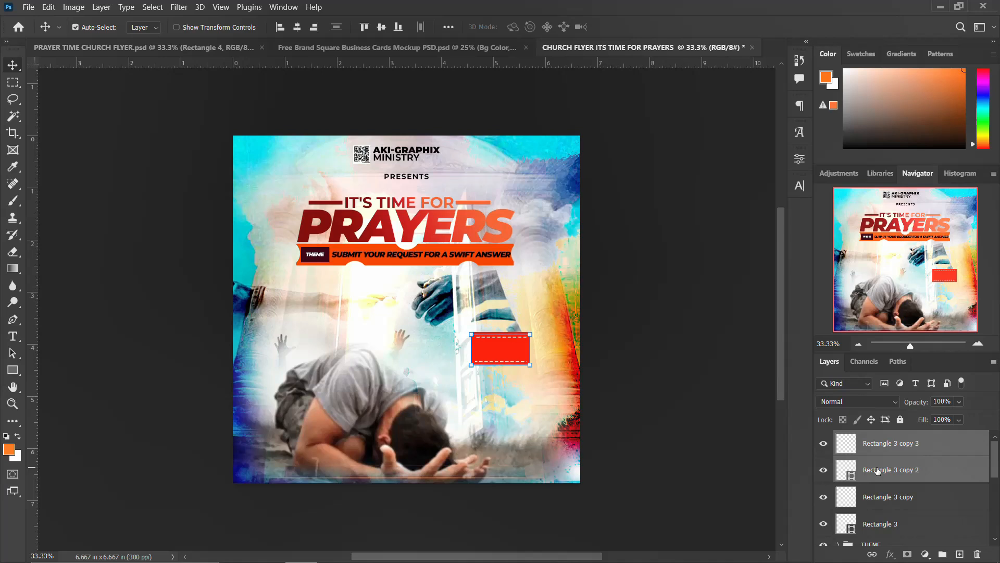
{"action": "key", "text": "shift+Down"}
{"action": "key", "text": "shift+Down"}
{"action": "key", "text": "shift+Down"}
{"action": "key", "text": "shift+Down"}
{"action": "key", "text": "shift+Down"}
{"action": "key", "text": "shift+Down"}
{"action": "key", "text": "shift+Down"}
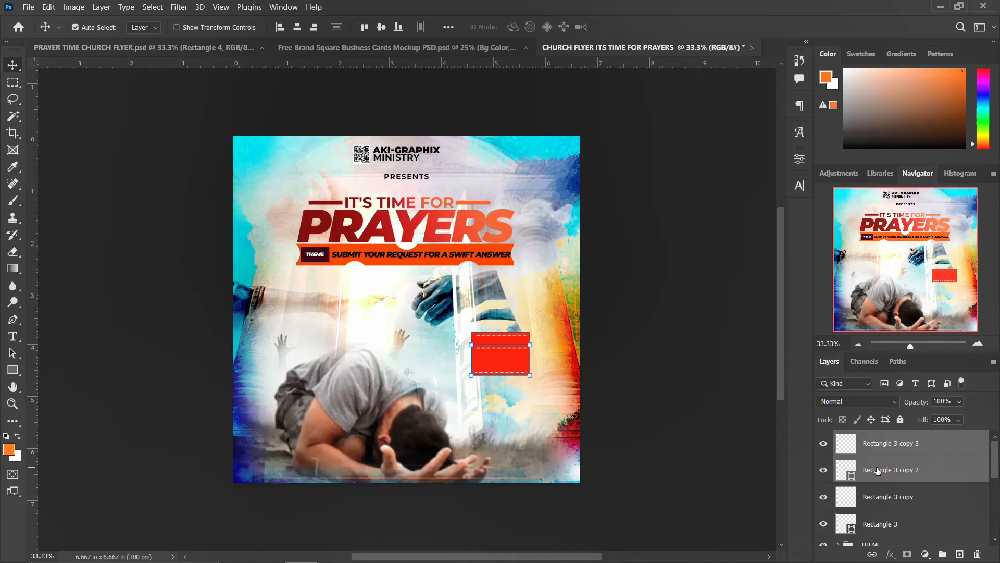
{"action": "key", "text": "shift+Down"}
{"action": "key", "text": "shift+Down"}
{"action": "key", "text": "shift+Down"}
{"action": "key", "text": "shift+Down"}
{"action": "key", "text": "shift+Down"}
{"action": "key", "text": "shift+Down"}
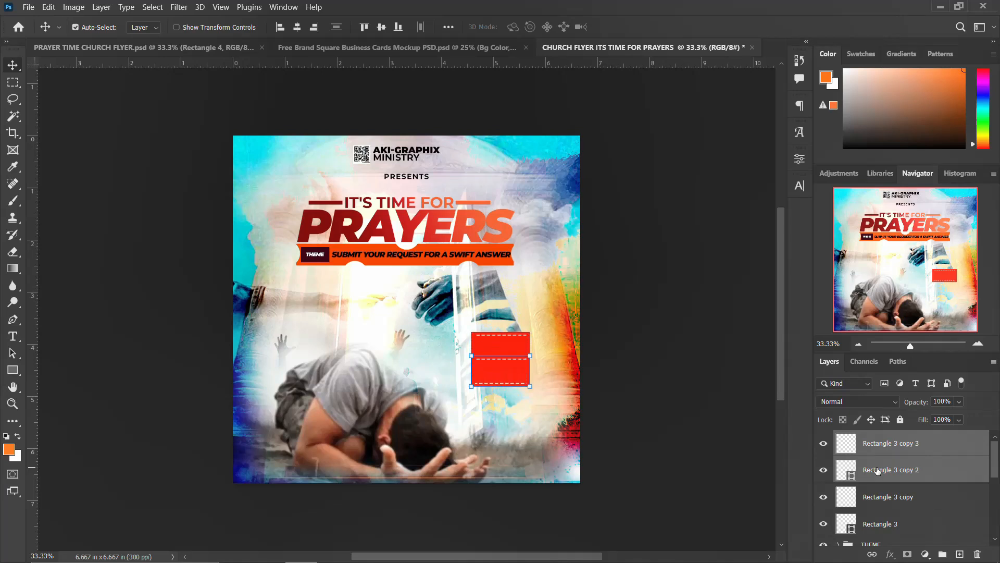
{"action": "key", "text": "shift+Down"}
{"action": "key", "text": "shift+Down"}
{"action": "key", "text": "shift+Down"}
{"action": "key", "text": "shift+Down"}
{"action": "key", "text": "shift+Down"}
{"action": "key", "text": "shift+Down"}
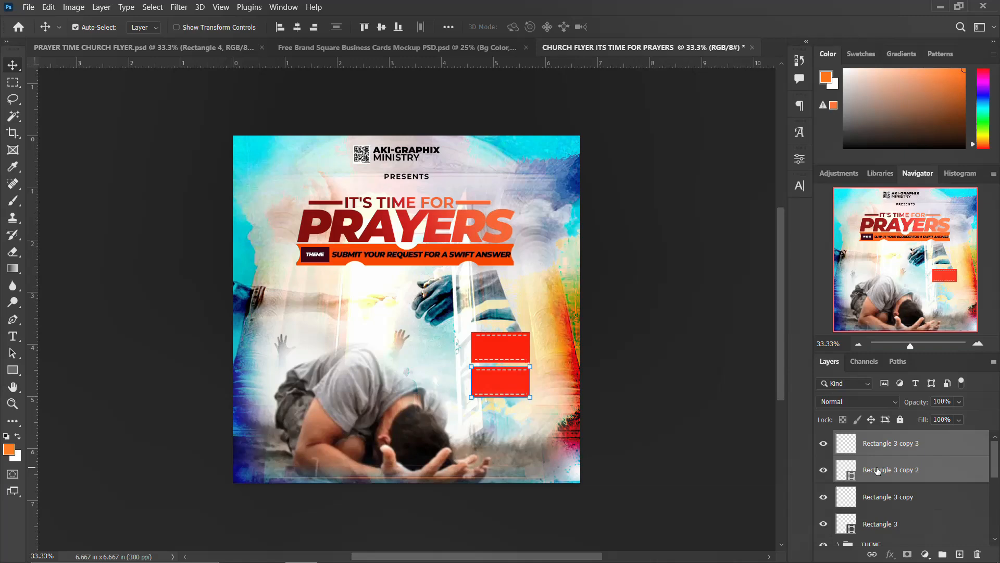
{"action": "key", "text": "shift+Down"}
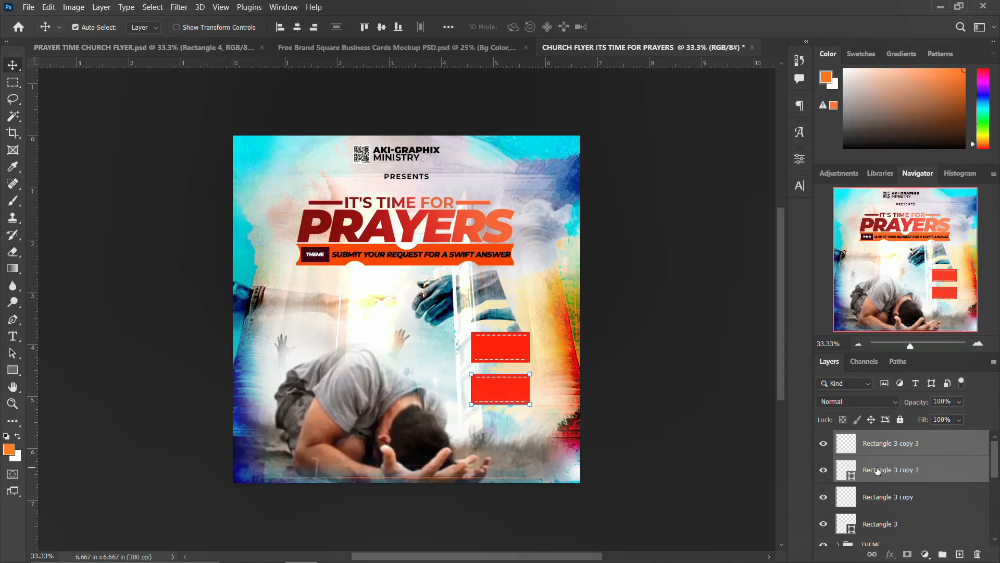
Step: Stagger the two red boxes by moving the lower one slightly right and the upper one, with its dashed lines, left
{"action": "left_click_drag", "start_coordinate": [520, 386], "coordinate": [525, 384]}
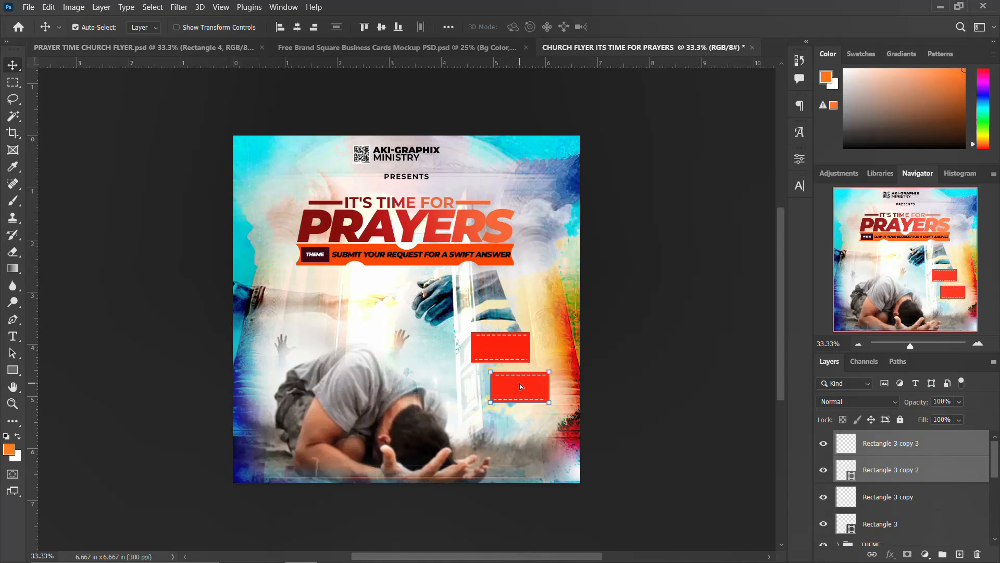
{"action": "left_click", "coordinate": [881, 524]}
{"action": "left_click", "coordinate": [881, 498], "text": "shift"}
{"action": "left_click_drag", "start_coordinate": [510, 353], "coordinate": [484, 350]}
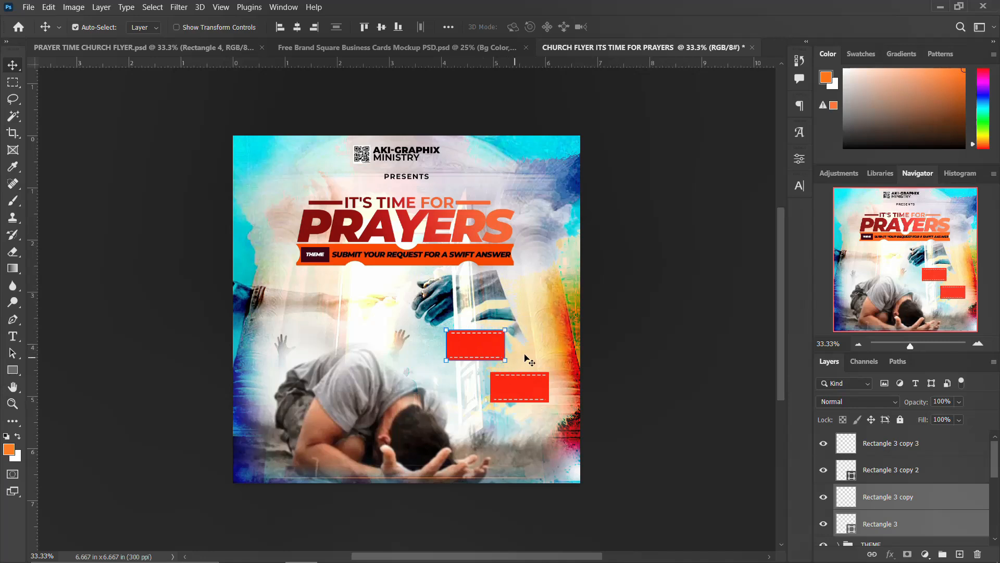
Step: Copy the two-line "6:30- 9pm" text from the Notepad notes and paste it as a new text layer above the red boxes
{"action": "left_click", "coordinate": [880, 448]}
{"action": "left_click", "coordinate": [365, 550]}
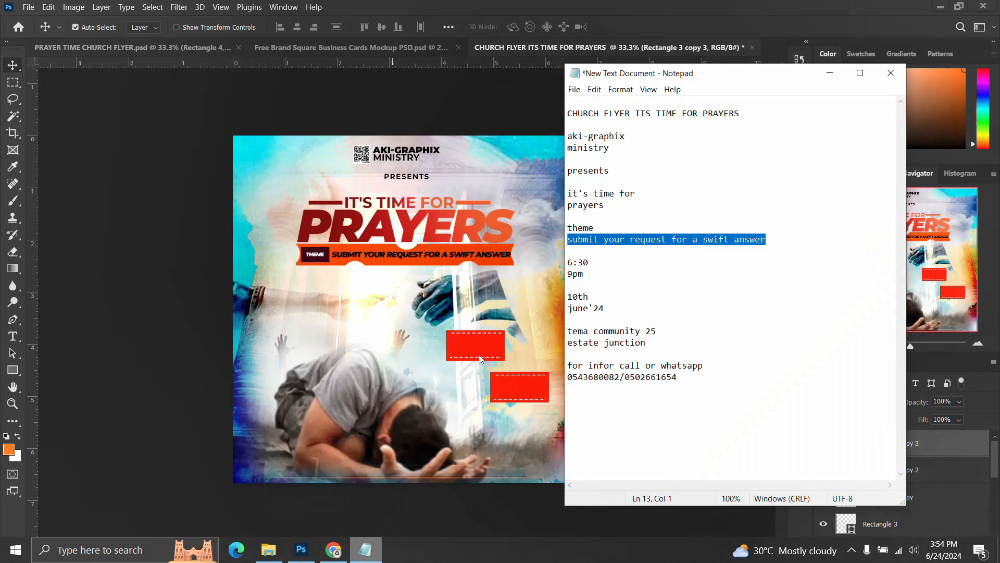
{"action": "left_click_drag", "start_coordinate": [586, 274], "coordinate": [559, 259]}
{"action": "key", "text": "ctrl+c"}
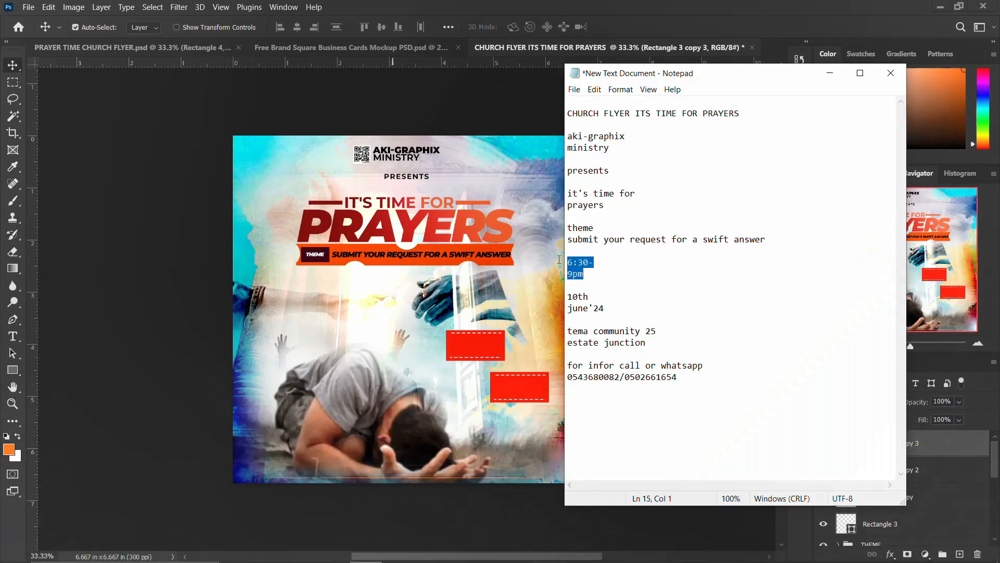
{"action": "key", "text": "alt+Tab"}
{"action": "key", "text": "t"}
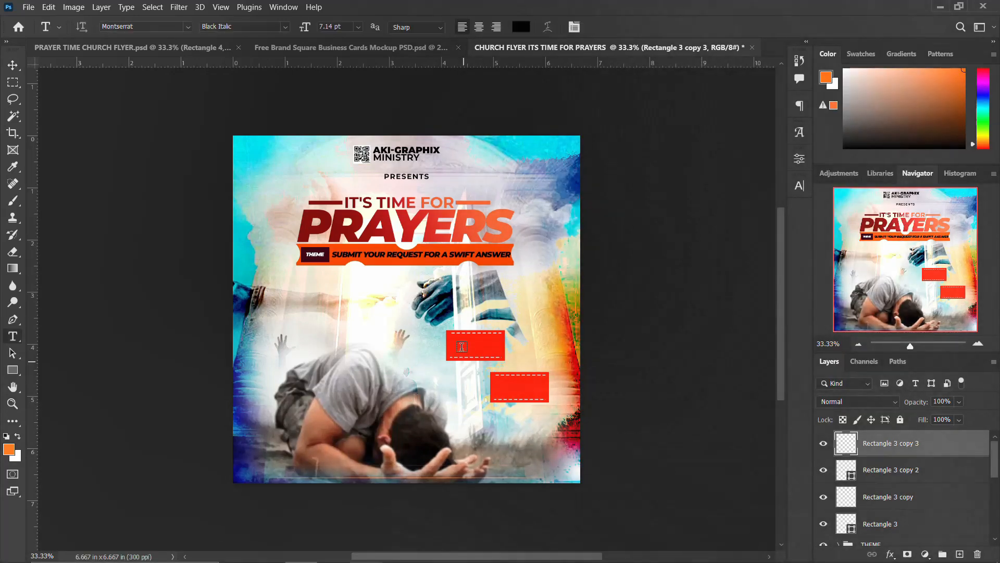
{"action": "left_click", "coordinate": [461, 287]}
{"action": "key", "text": "ctrl+v"}
{"action": "key", "text": "ctrl+Return"}
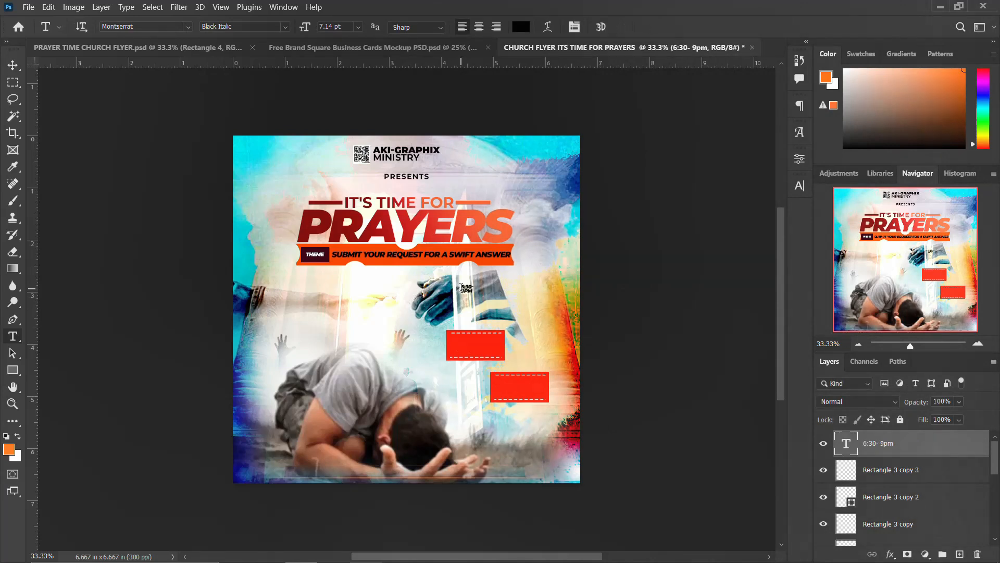
Step: Enlarge the "6:30- 9pm" text and place it inside the upper red box
{"action": "key", "text": "ctrl+t"}
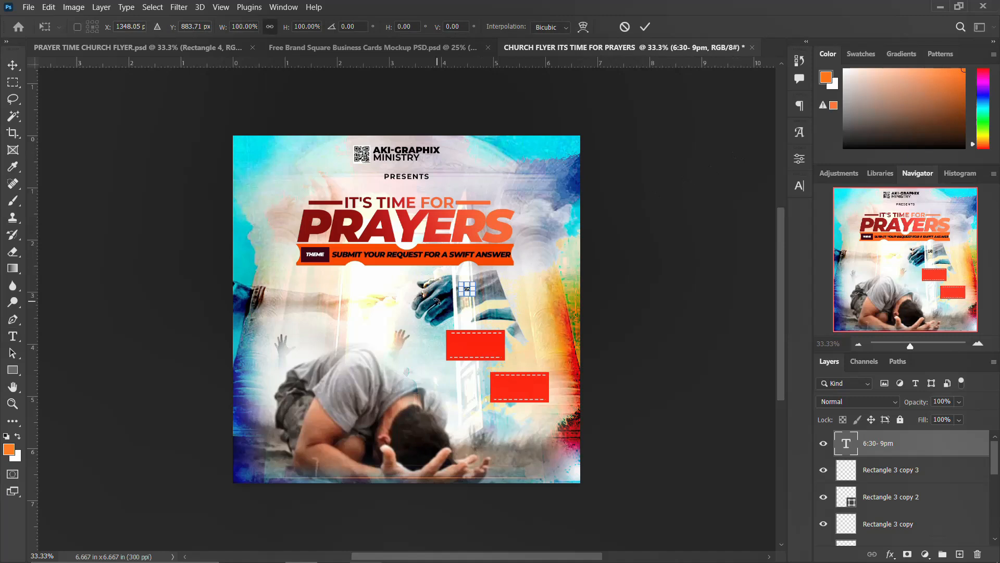
{"action": "left_click_drag", "start_coordinate": [470, 296], "coordinate": [477, 341]}
{"action": "key", "text": "Return"}
{"action": "key", "text": "v"}
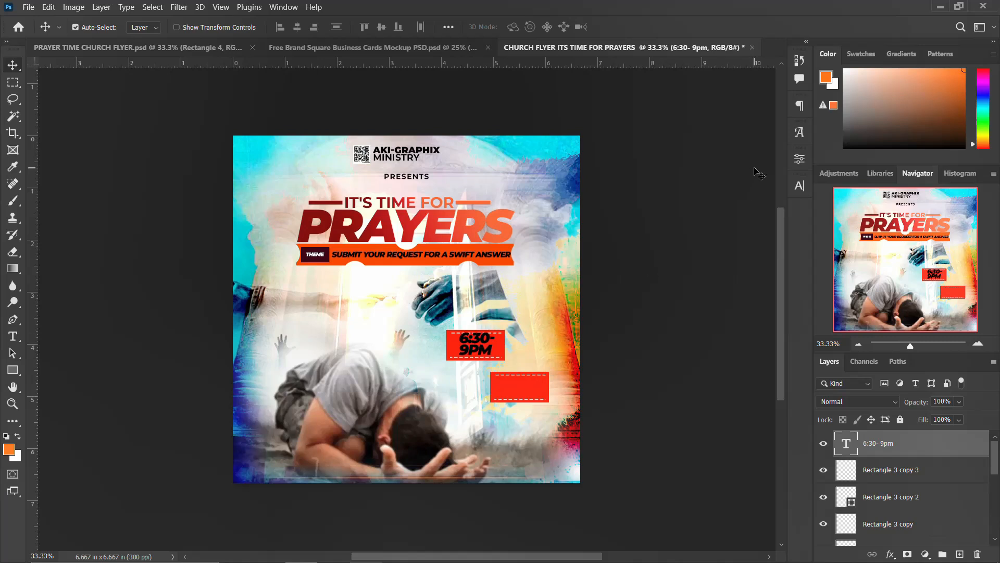
Step: Set the "6:30- 9pm" text to 16 pt with 14 pt leading
{"action": "left_click", "coordinate": [800, 186]}
{"action": "double_click", "coordinate": [676, 219]}
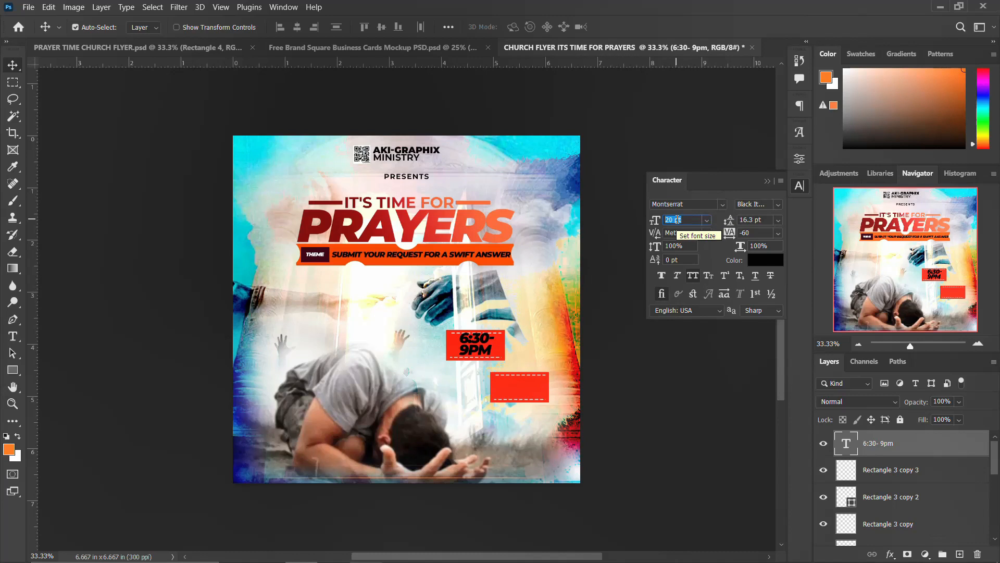
{"action": "key", "text": "Down"}
{"action": "key", "text": "Down"}
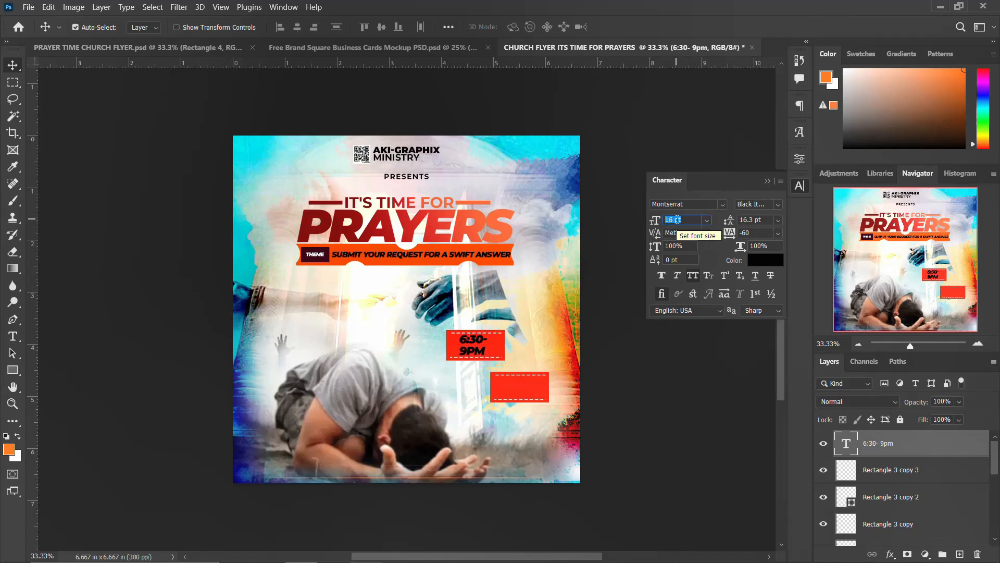
{"action": "double_click", "coordinate": [753, 219]}
{"action": "key", "text": "Down"}
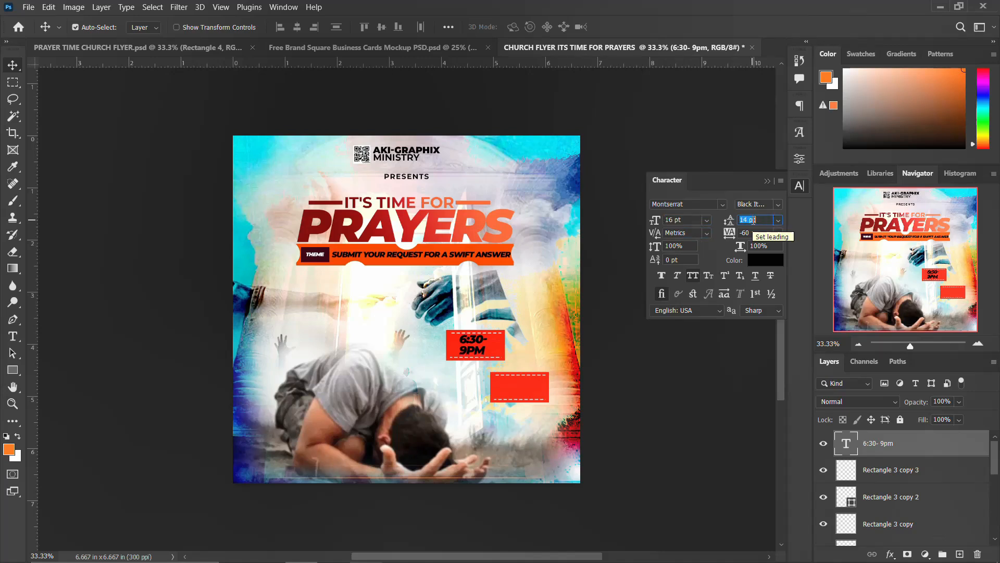
Step: Change the "6:30- 9pm" text colour to white (ffffff)
{"action": "left_click", "coordinate": [765, 260]}
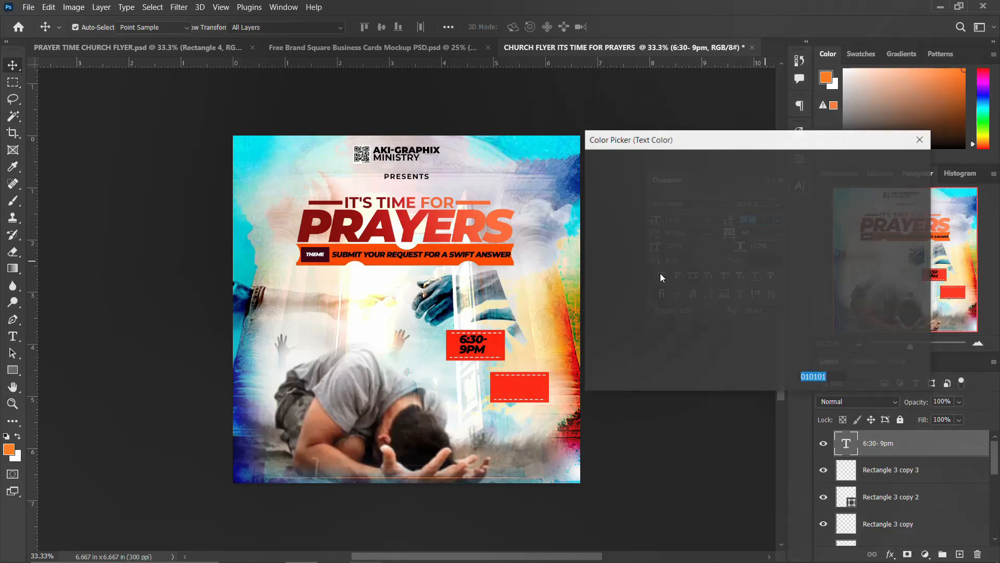
{"action": "type", "text": "ffffff"}
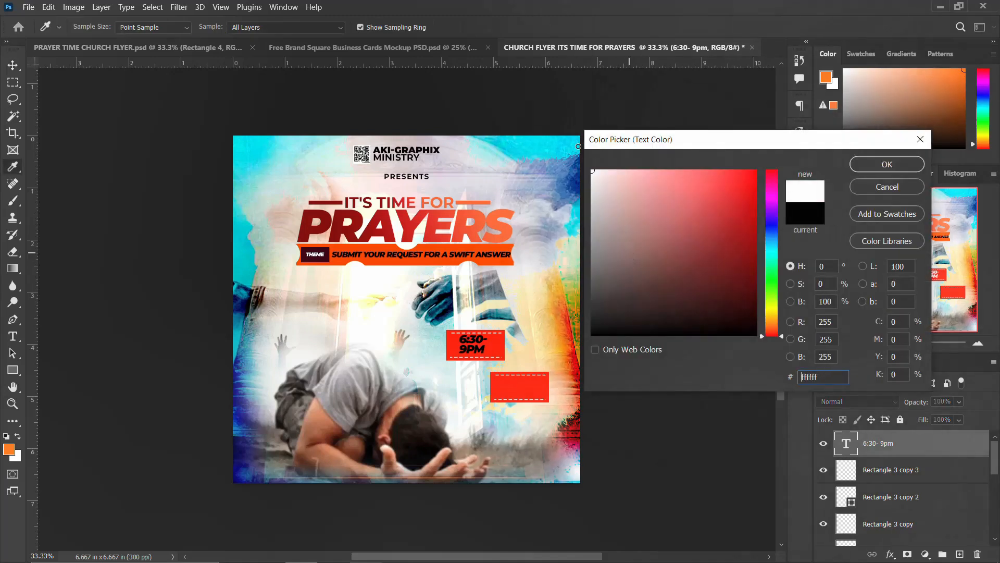
{"action": "left_click", "coordinate": [894, 164]}
Step: Reduce the time text to 15 pt with 13 pt leading
{"action": "key", "text": "Down"}
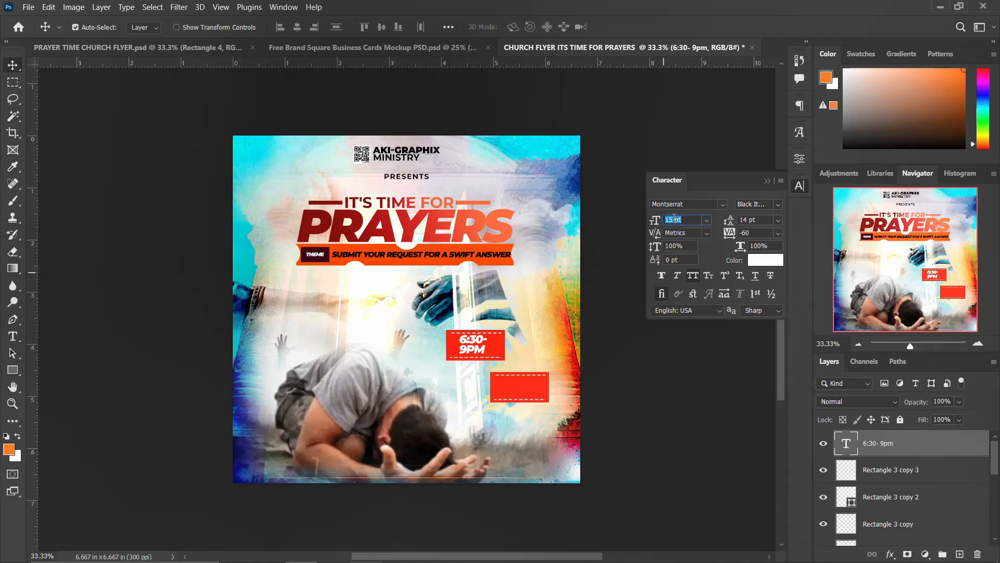
{"action": "left_click", "coordinate": [750, 220]}
{"action": "key", "text": "Down"}
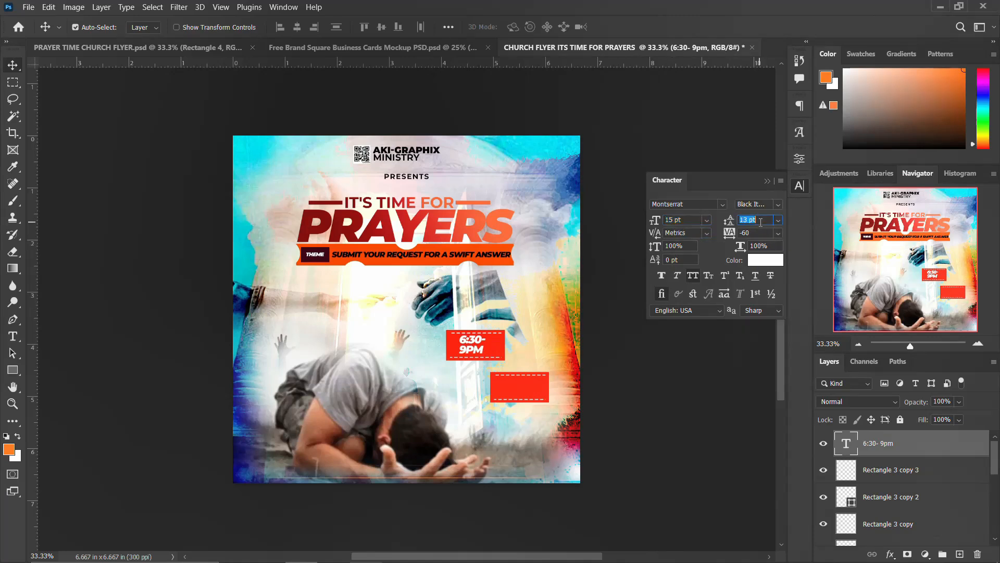
{"action": "left_click", "coordinate": [800, 189]}
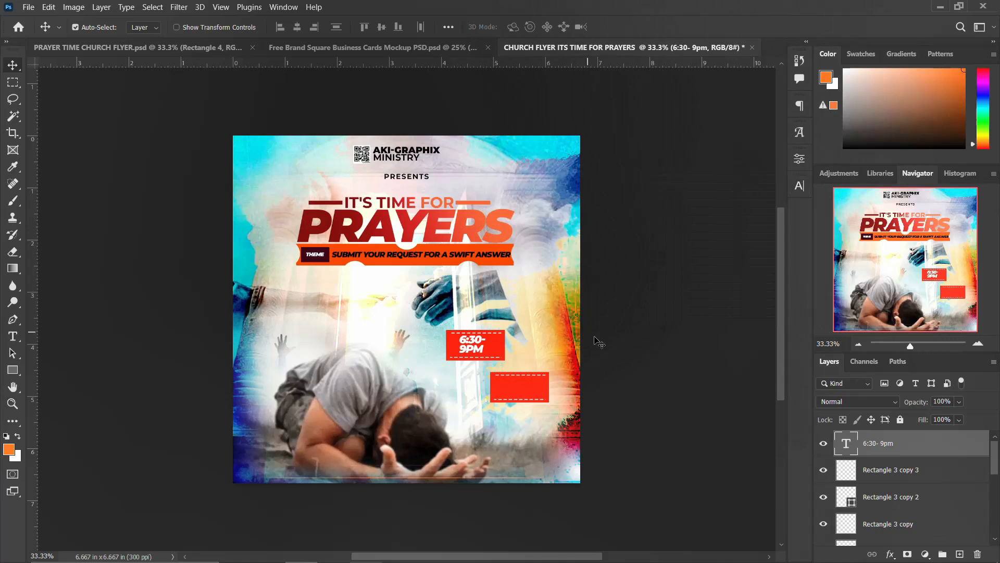
Step: Insert a space before the hyphen so the time text reads "6:30 - 9pm"
{"action": "double_click", "coordinate": [474, 345]}
{"action": "left_click", "coordinate": [480, 336]}
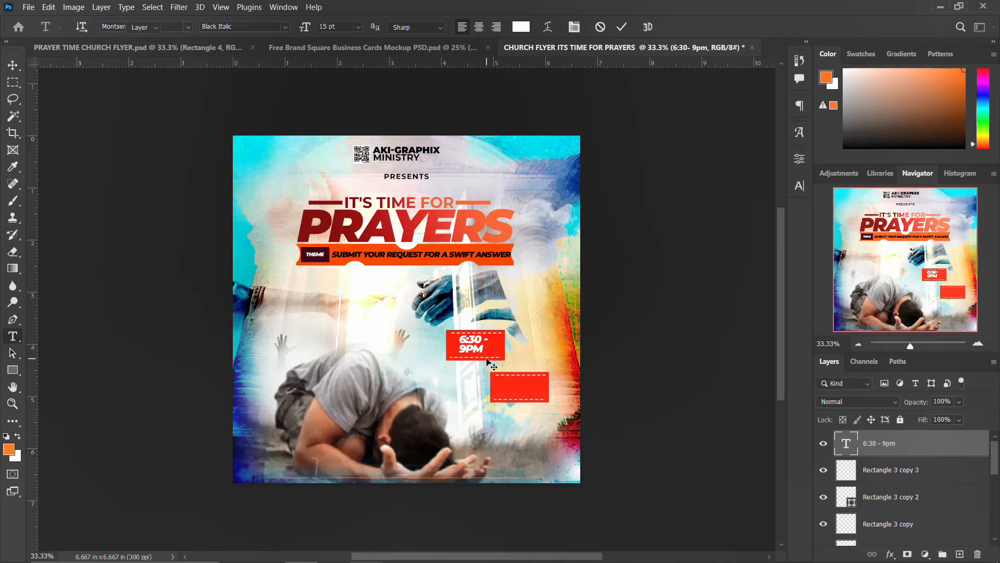
{"action": "key", "text": "Escape"}
Step: Switch the time text's Montserrat font style to ExtraBold
{"action": "left_click", "coordinate": [799, 190]}
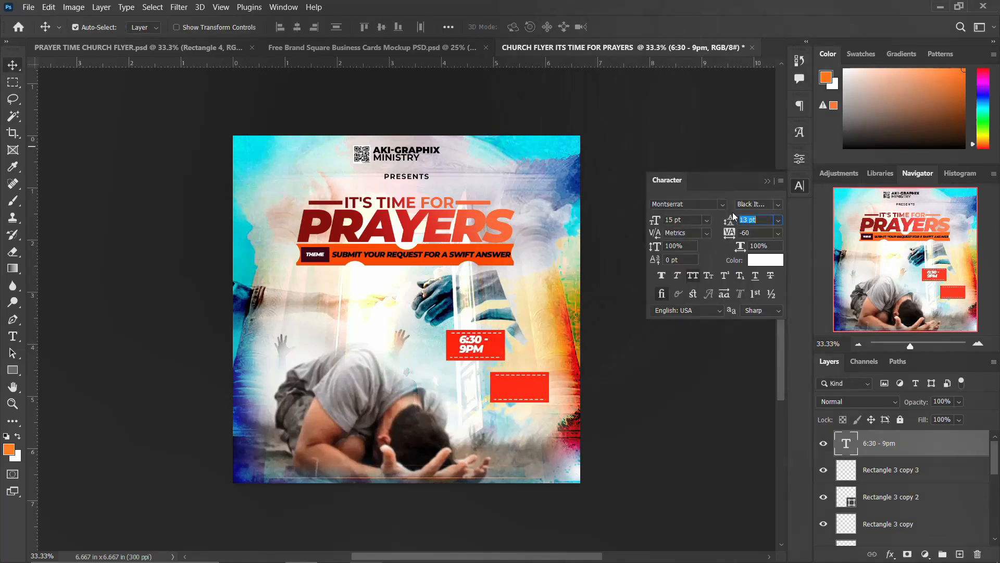
{"action": "left_click", "coordinate": [773, 204]}
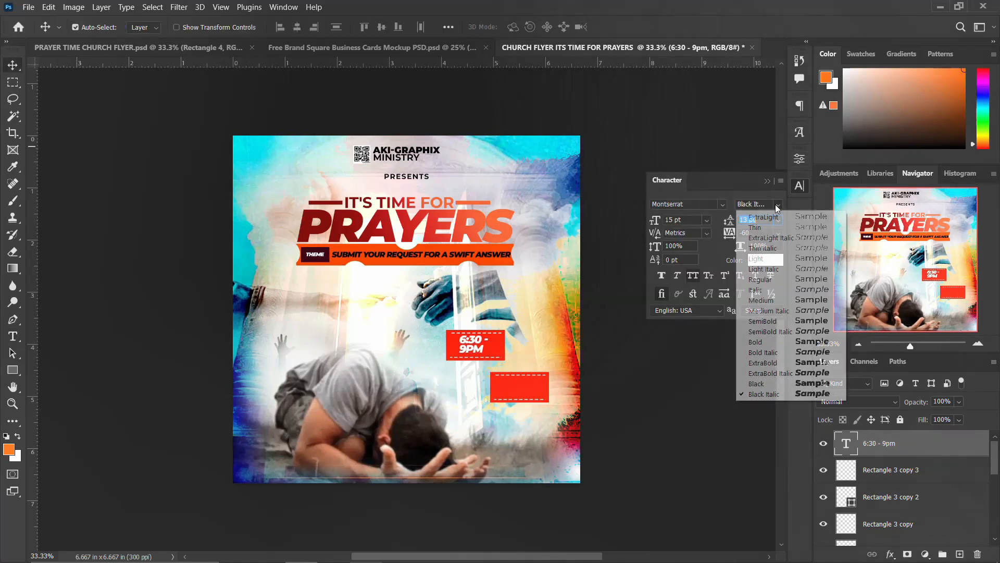
{"action": "left_click", "coordinate": [769, 362]}
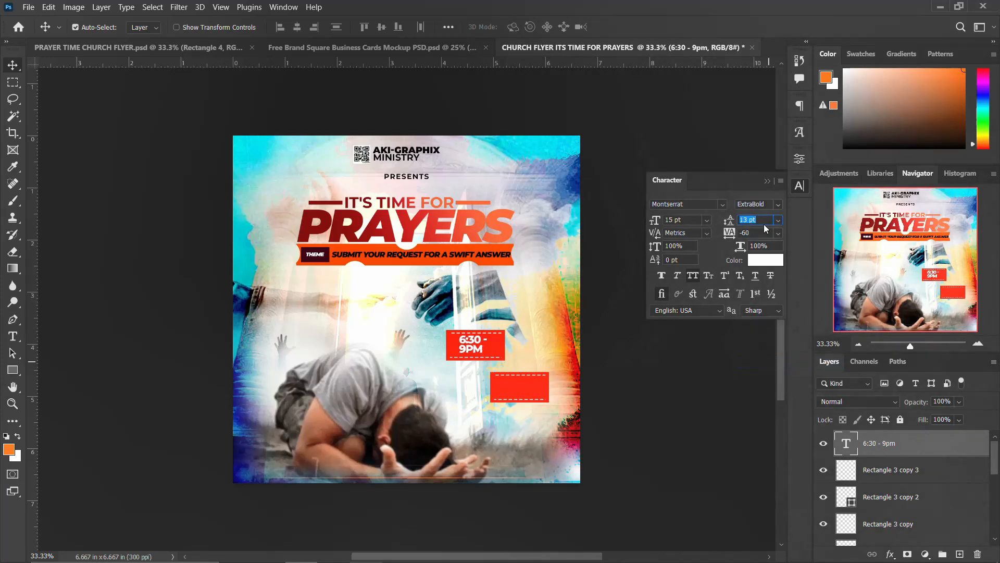
{"action": "left_click", "coordinate": [799, 186]}
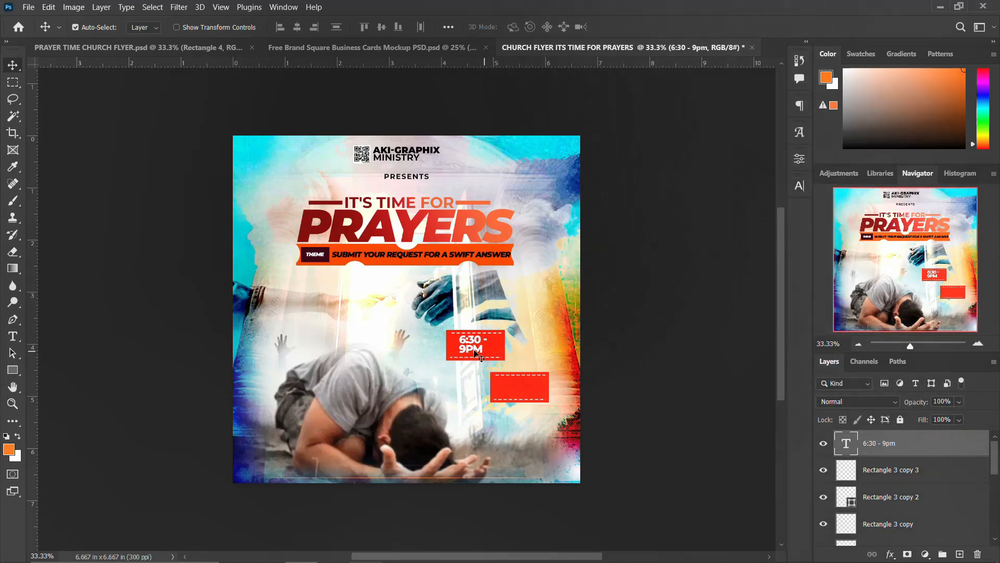
Step: Nudge the time text slightly right to centre it in the upper red box
{"action": "key", "text": "Right"}
{"action": "key", "text": "Right"}
{"action": "key", "text": "Right"}
{"action": "key", "text": "Right"}
{"action": "key", "text": "Right"}
{"action": "key", "text": "Right"}
{"action": "key", "text": "Right"}
{"action": "key", "text": "Right"}
Step: Duplicate the time text into the lower red box and replace the copy's first line with "10th" from the Notepad notes
{"action": "left_click_drag", "start_coordinate": [469, 350], "coordinate": [521, 391]}
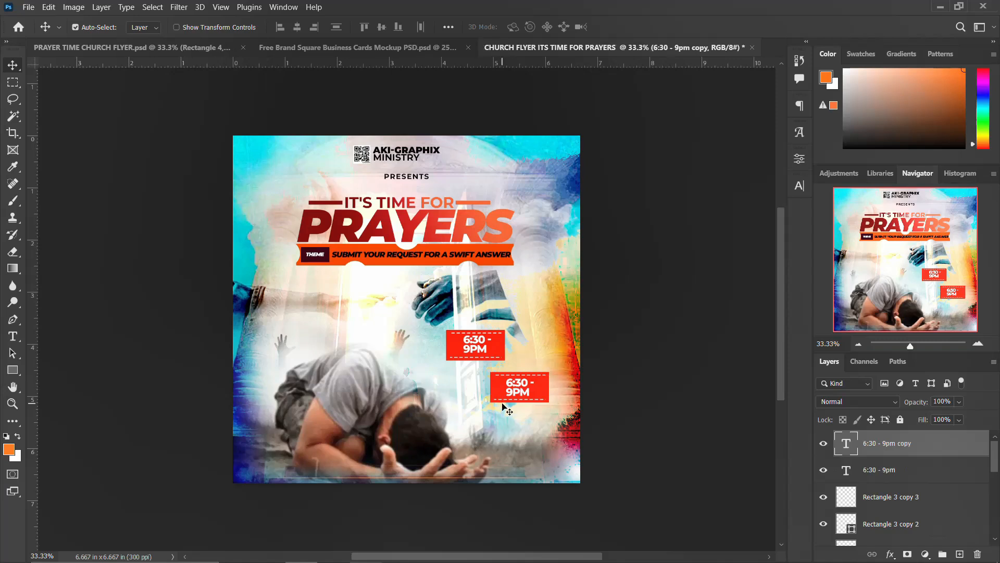
{"action": "double_click", "coordinate": [533, 385]}
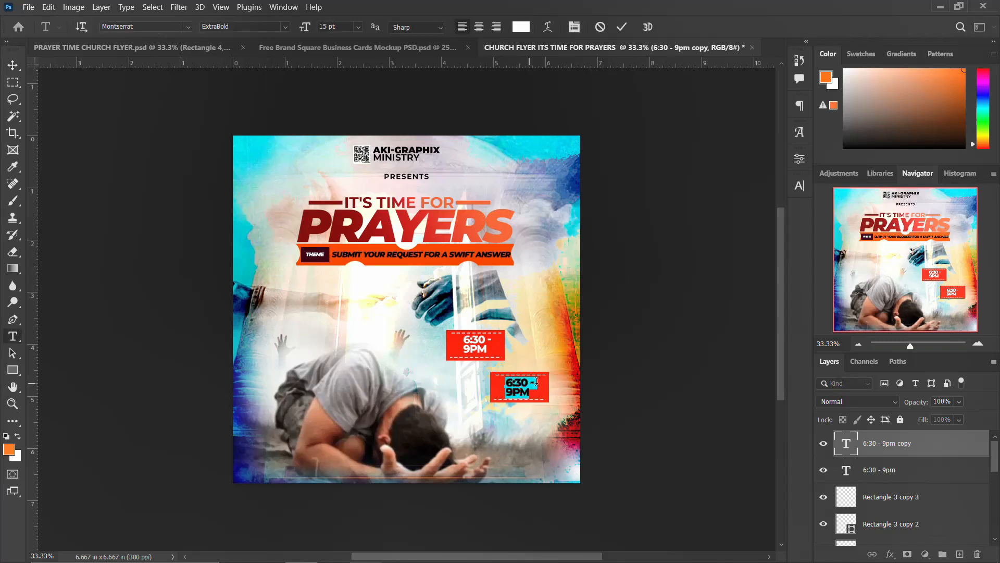
{"action": "left_click_drag", "start_coordinate": [535, 383], "coordinate": [493, 376]}
{"action": "left_click", "coordinate": [365, 549]}
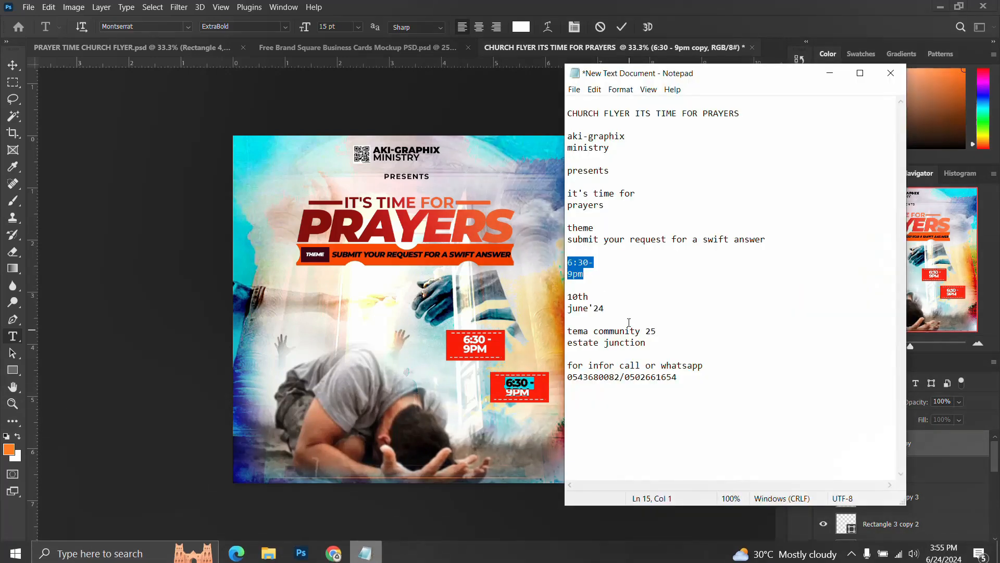
{"action": "left_click_drag", "start_coordinate": [590, 297], "coordinate": [576, 297]}
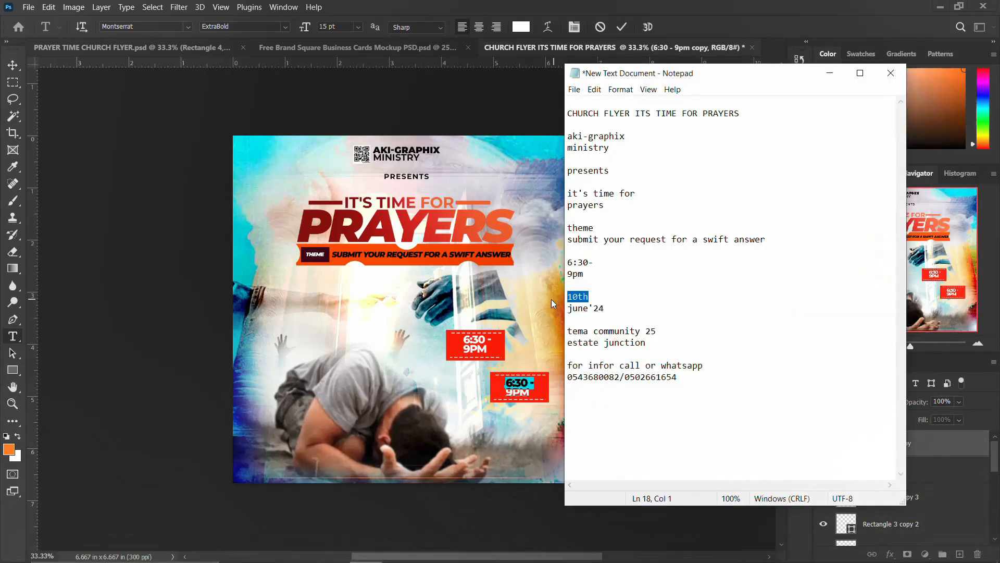
{"action": "left_click", "coordinate": [509, 381]}
{"action": "type", "text": "10th"}
{"action": "double_click", "coordinate": [519, 390]}
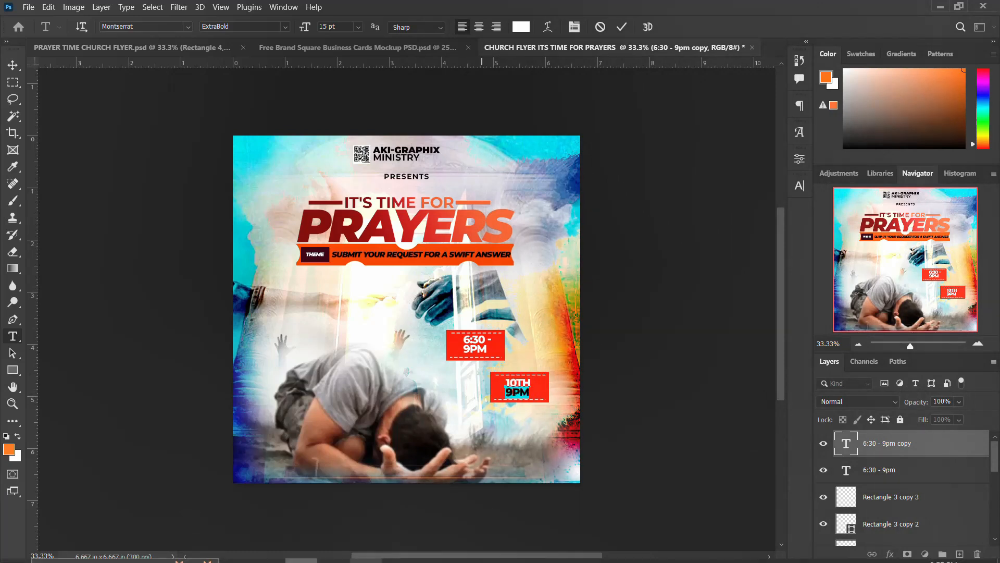
Step: Replace the copied text's second line with "june'24" from the Notepad notes and commit the edit
{"action": "left_click", "coordinate": [365, 549]}
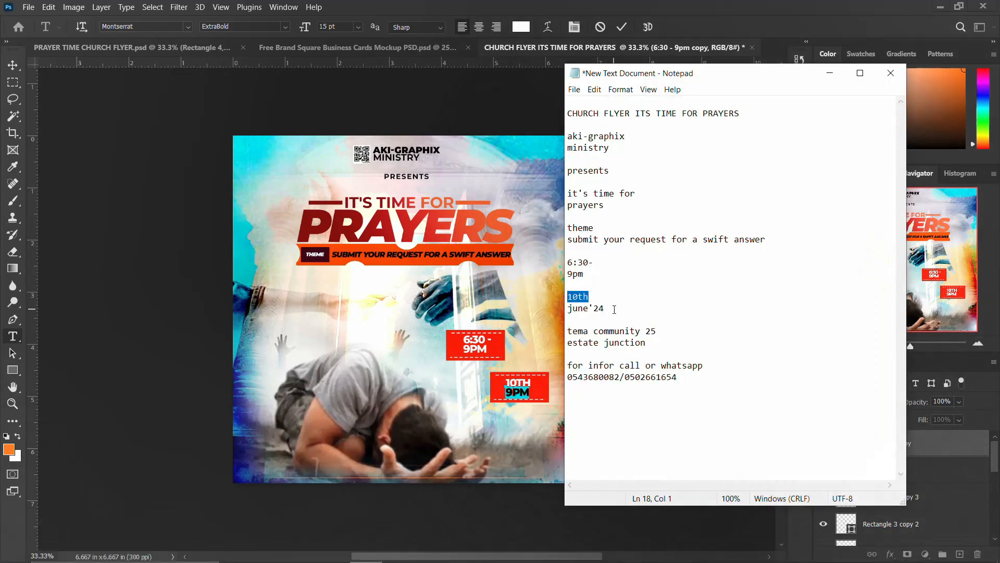
{"action": "left_click_drag", "start_coordinate": [615, 308], "coordinate": [548, 307]}
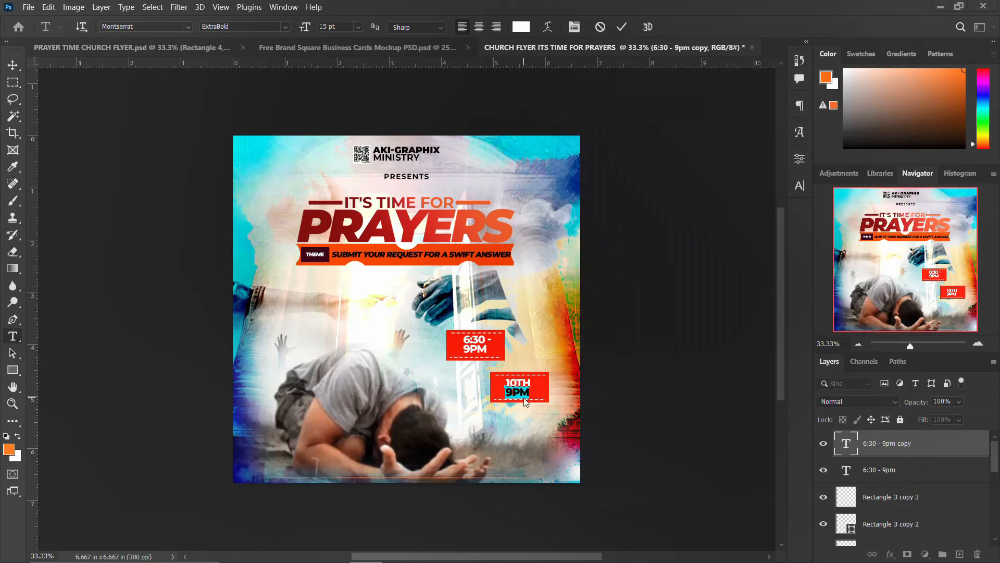
{"action": "left_click", "coordinate": [527, 399]}
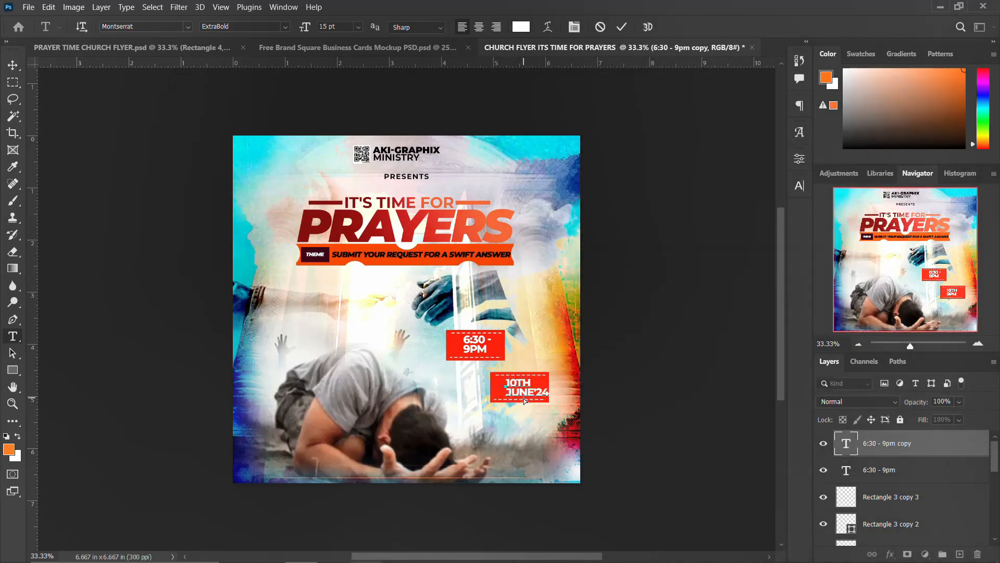
{"action": "key", "text": "ctrl+Return"}
{"action": "key", "text": "v"}
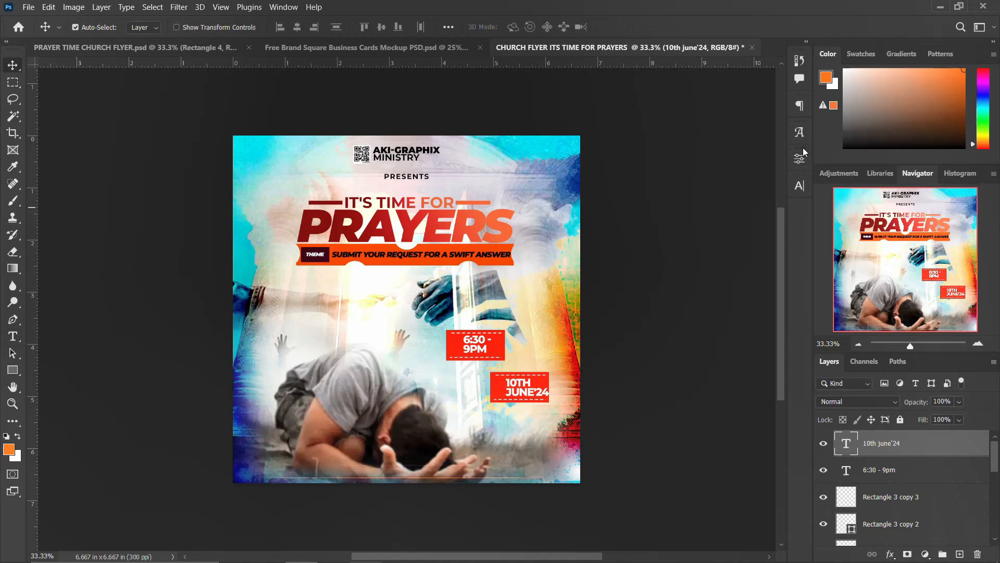
Step: Centre-align the "10th june'24" text and shift it right to fit within the lower red box
{"action": "left_click", "coordinate": [799, 106]}
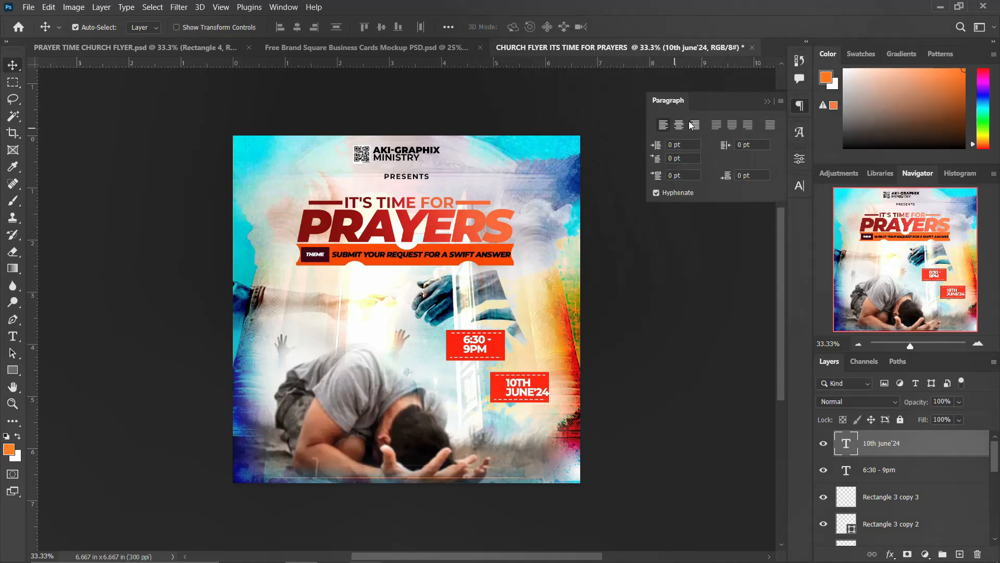
{"action": "left_click", "coordinate": [680, 126]}
{"action": "left_click_drag", "start_coordinate": [498, 386], "coordinate": [510, 387]}
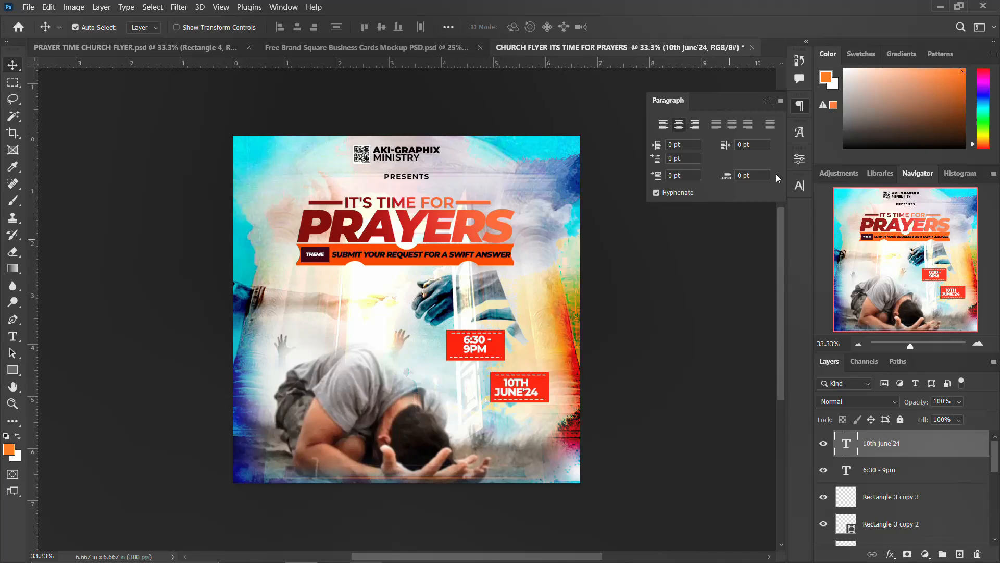
{"action": "left_click", "coordinate": [796, 108]}
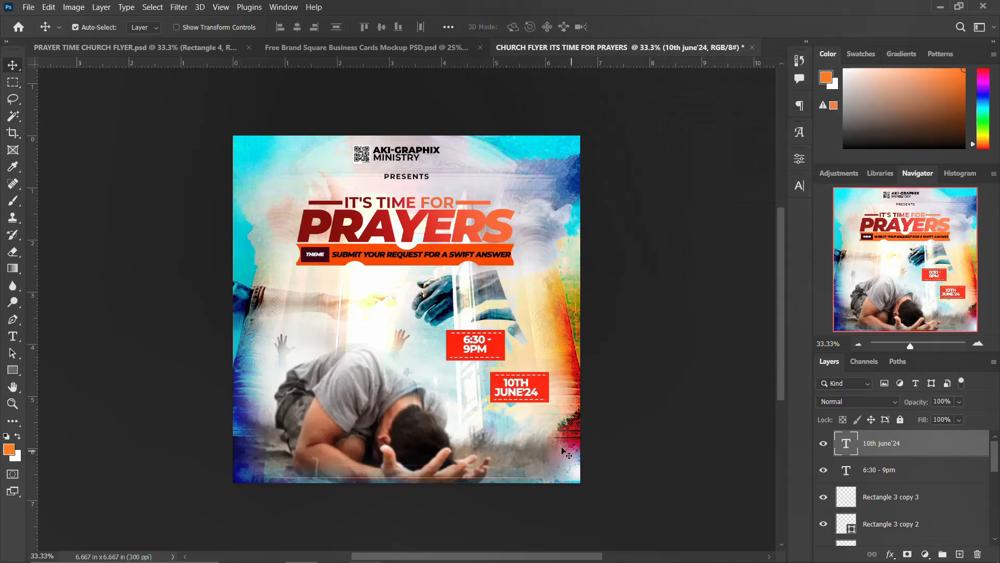
Step: Change the fill of the rectangle behind the date to orange using a recently used colour
{"action": "left_click", "coordinate": [542, 385]}
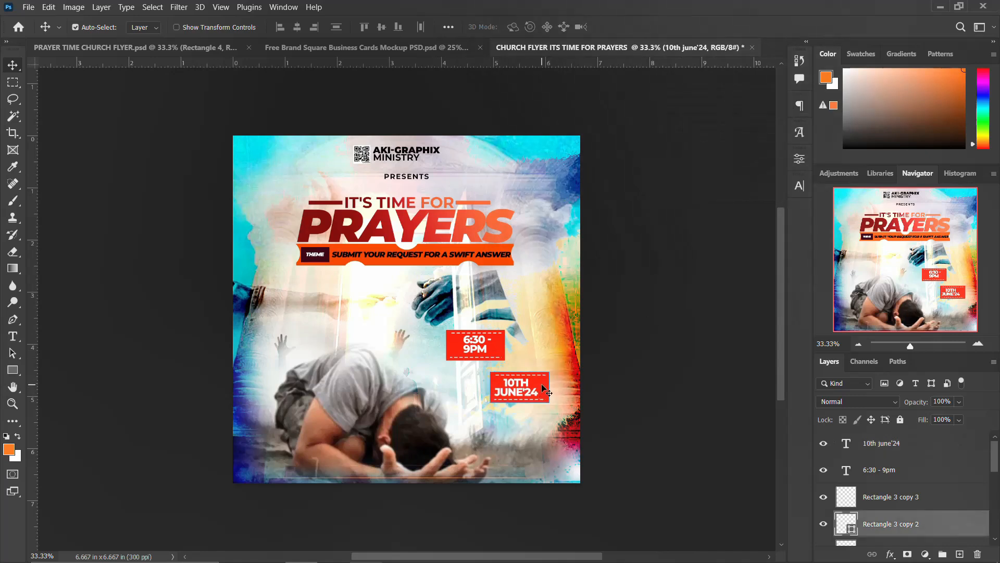
{"action": "left_click", "coordinate": [799, 158]}
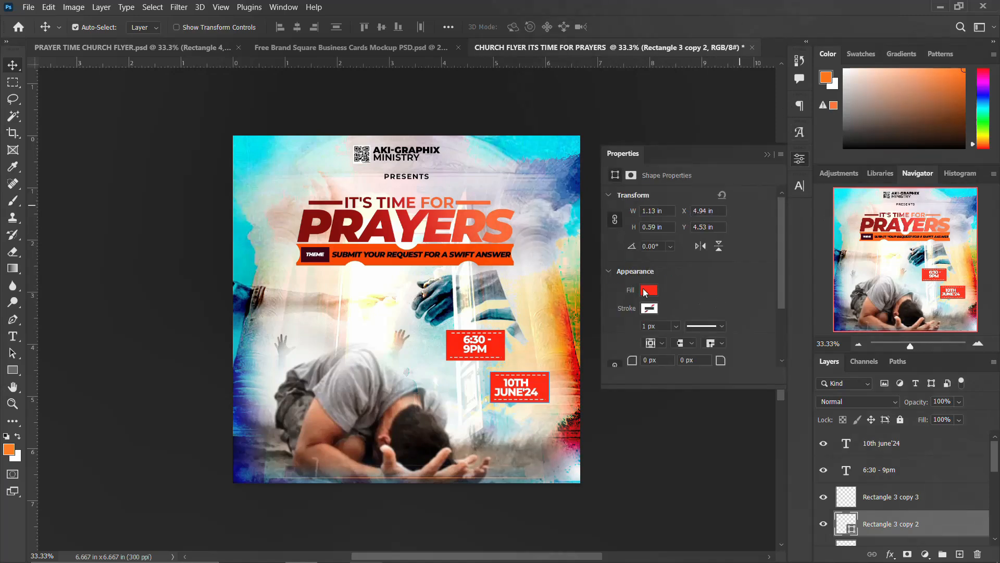
{"action": "left_click", "coordinate": [647, 291]}
{"action": "left_click", "coordinate": [641, 360]}
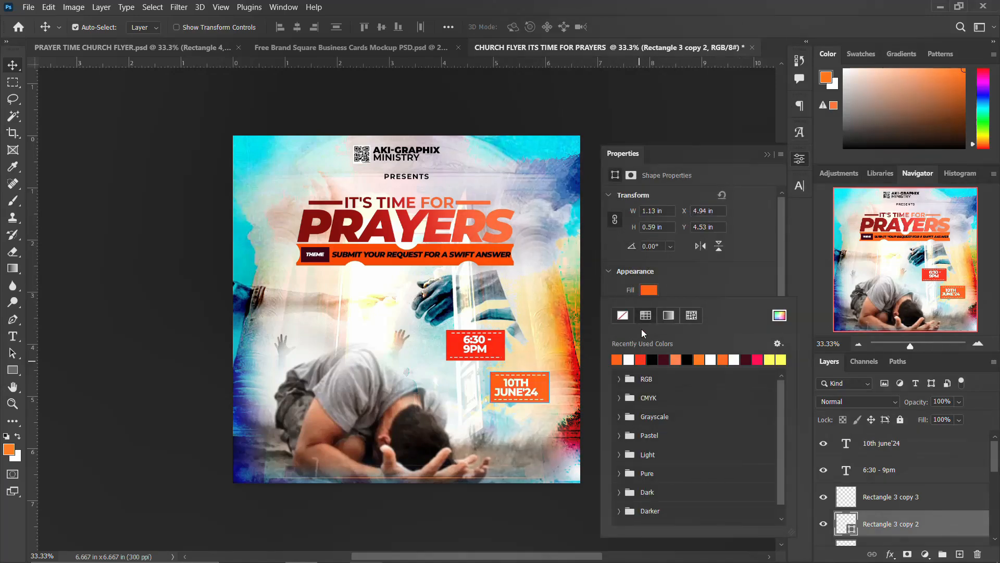
{"action": "left_click", "coordinate": [799, 159]}
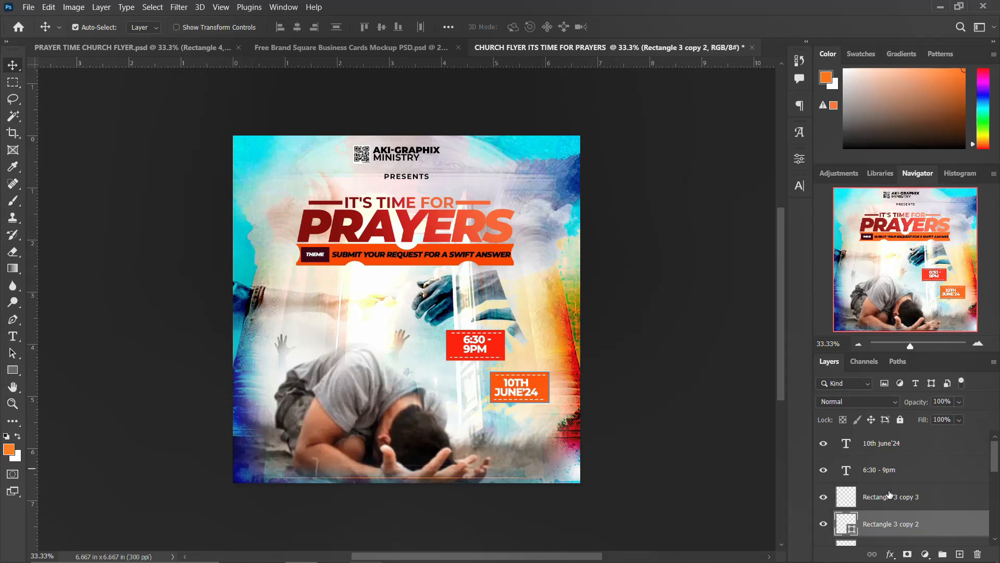
{"action": "scroll", "coordinate": [903, 504], "scroll_direction": "down", "scroll_amount": 3}
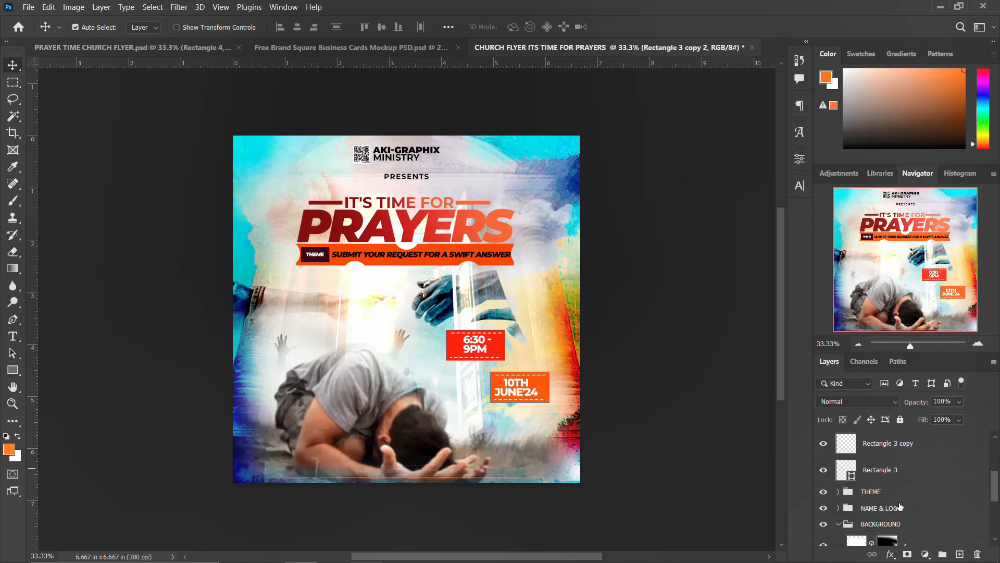
{"action": "left_click", "coordinate": [879, 470]}
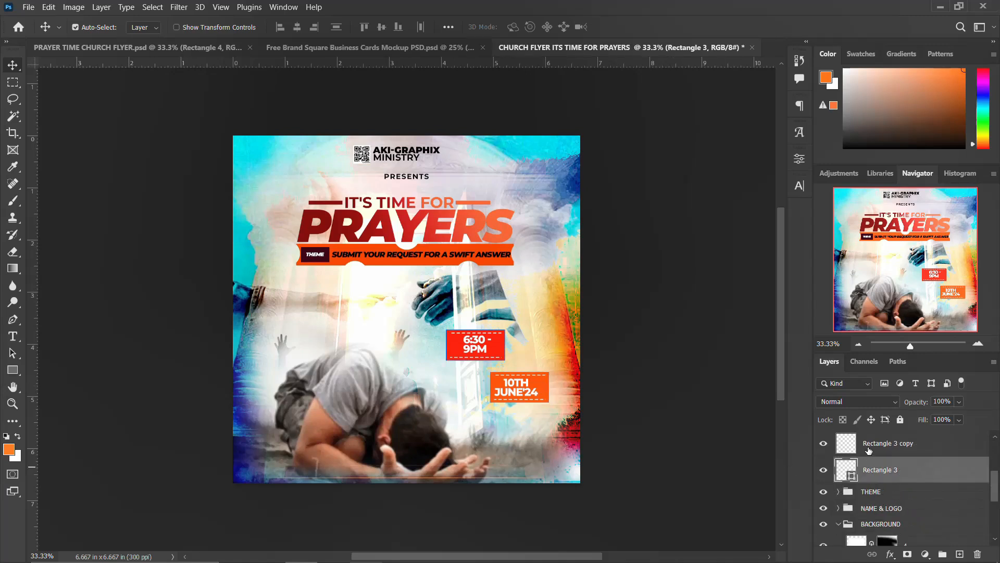
{"action": "left_click", "coordinate": [869, 447], "text": "shift"}
{"action": "scroll", "coordinate": [869, 449], "scroll_direction": "up", "scroll_amount": 1}
{"action": "left_click", "coordinate": [870, 448], "text": "shift"}
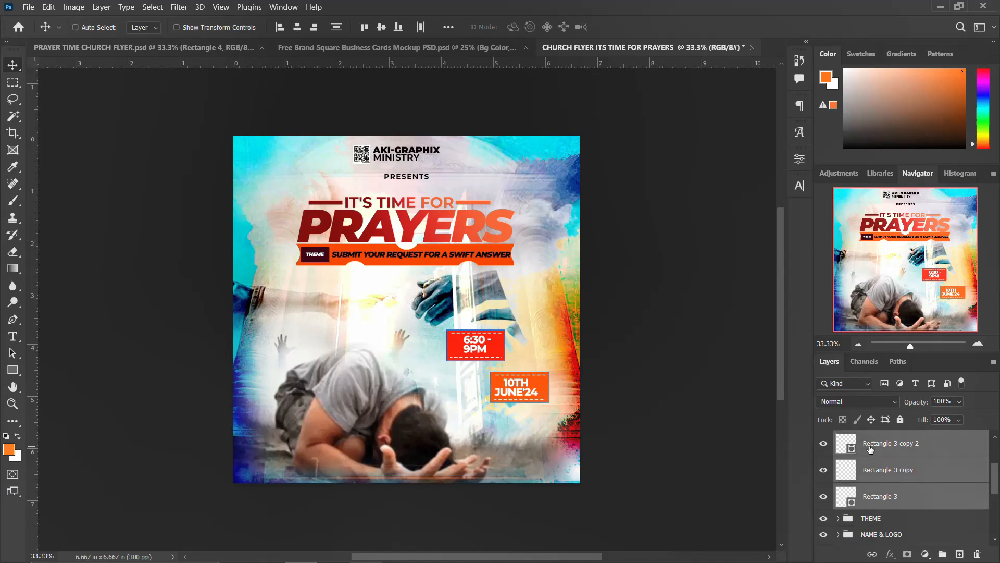
{"action": "key", "text": "ctrl+t"}
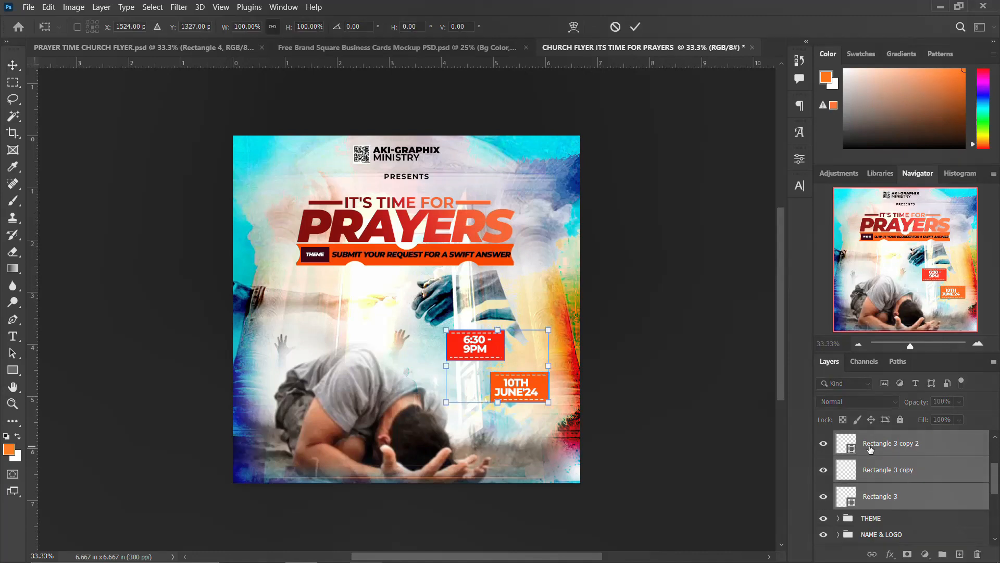
{"action": "key", "text": "Return"}
{"action": "scroll", "coordinate": [870, 450], "scroll_direction": "up", "scroll_amount": 3}
{"action": "left_click", "coordinate": [870, 448], "text": "shift"}
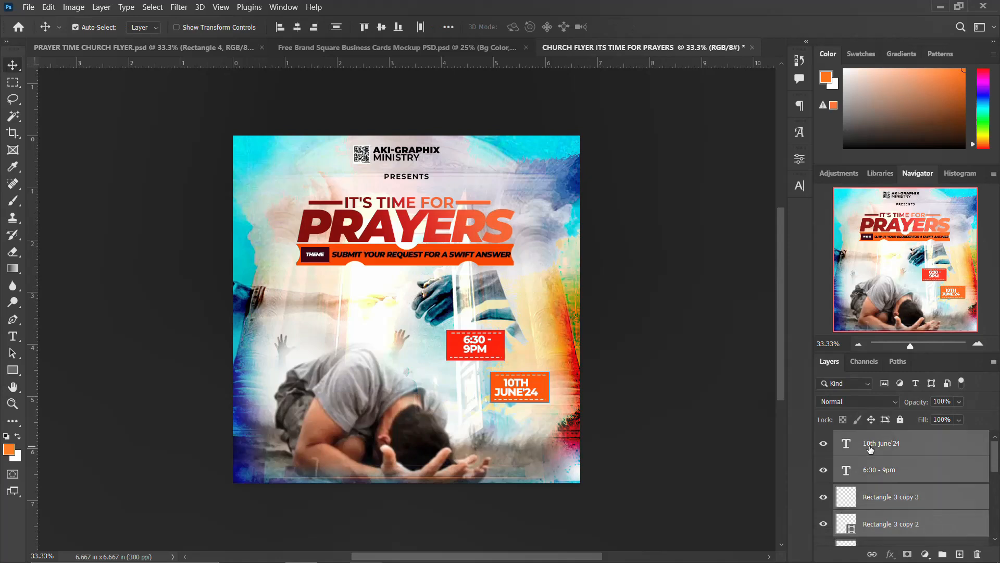
Step: Group the date and time text layers with their Rectangle 3 boxes, name the group "DATE & TIME" and check it by toggling its visibility
{"action": "scroll", "coordinate": [882, 488], "scroll_direction": "down", "scroll_amount": 3}
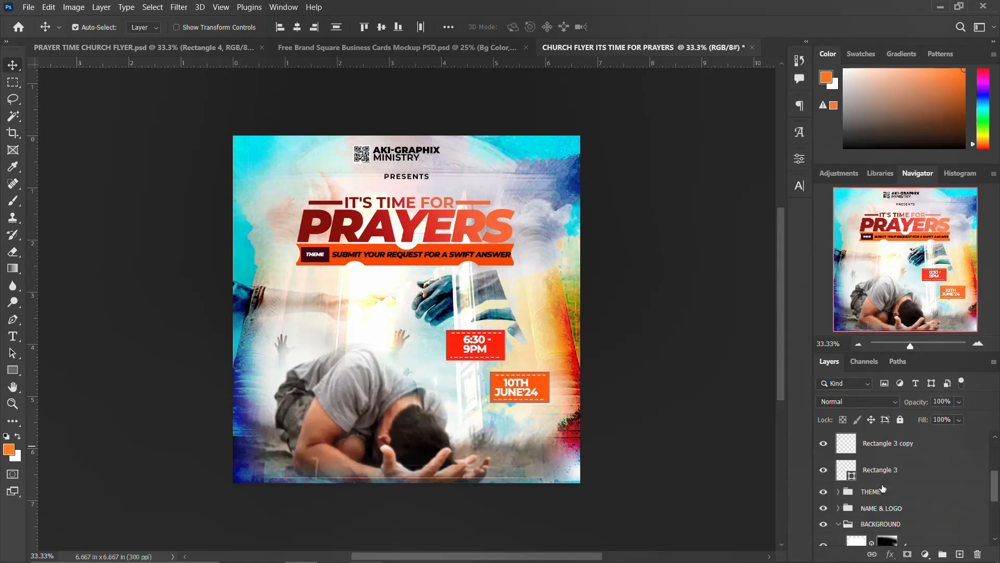
{"action": "left_click", "coordinate": [896, 471]}
{"action": "scroll", "coordinate": [895, 471], "scroll_direction": "up", "scroll_amount": 3}
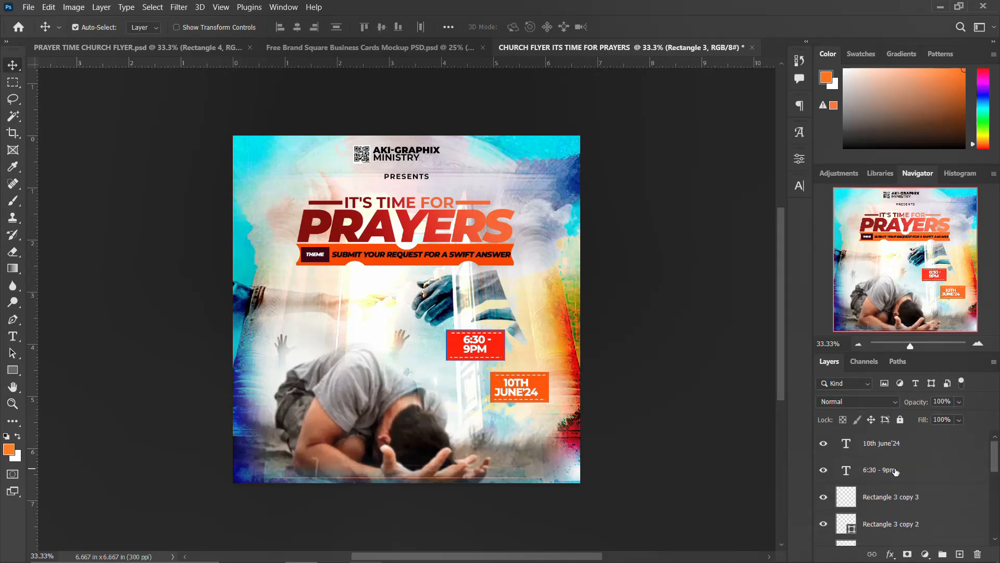
{"action": "left_click", "coordinate": [896, 455], "text": "shift"}
{"action": "key", "text": "ctrl+g"}
{"action": "double_click", "coordinate": [867, 439]}
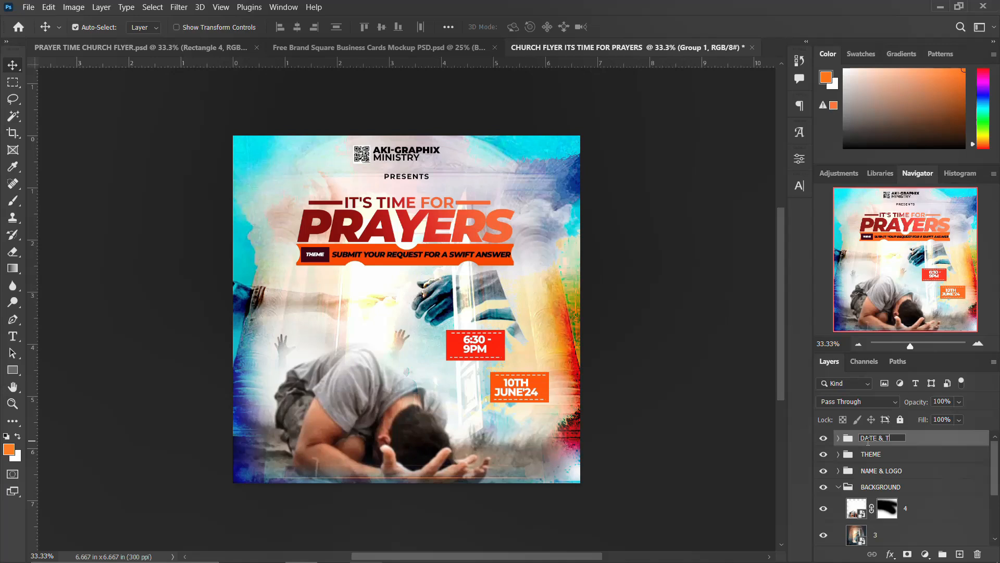
{"action": "type", "text": "DATE & TIME"}
{"action": "key", "text": "Return"}
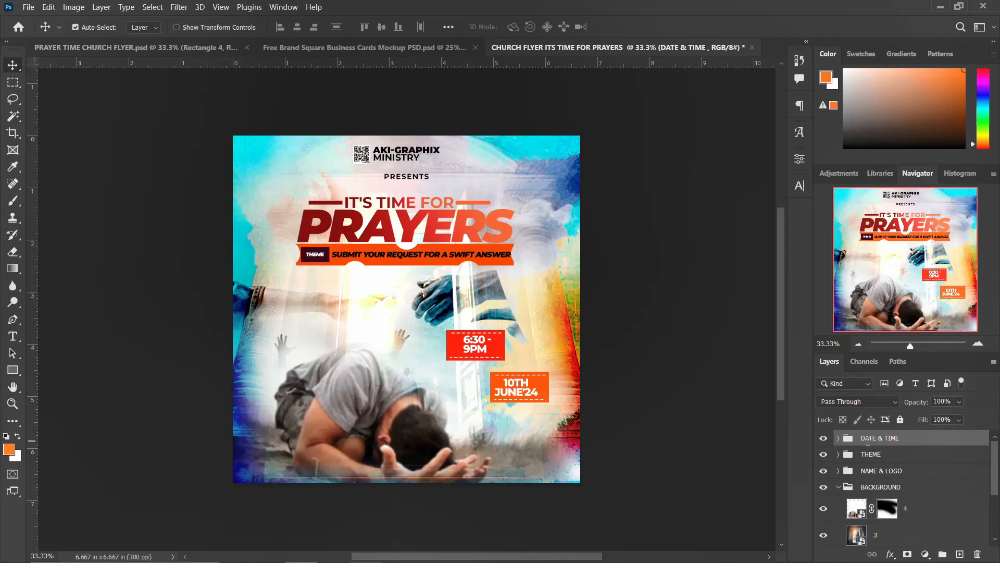
{"action": "left_click", "coordinate": [824, 439]}
{"action": "left_click", "coordinate": [824, 439]}
Step: Draw a rectangle about 7.75 in wide and 0.54 in high across the flyer's bottom edge and fill it with the recent orange
{"action": "left_click", "coordinate": [11, 375]}
{"action": "left_click_drag", "start_coordinate": [219, 464], "coordinate": [623, 493]}
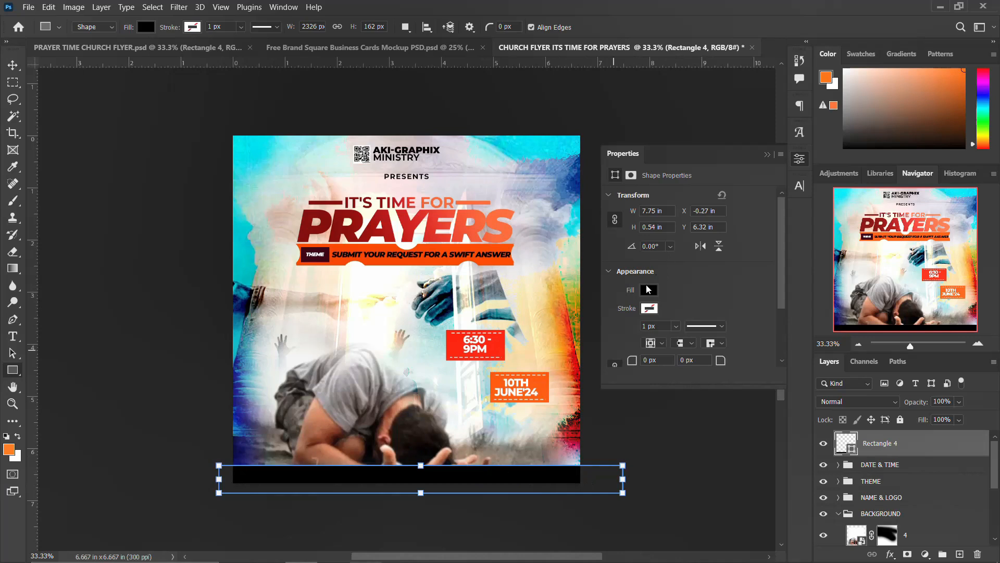
{"action": "left_click", "coordinate": [649, 290]}
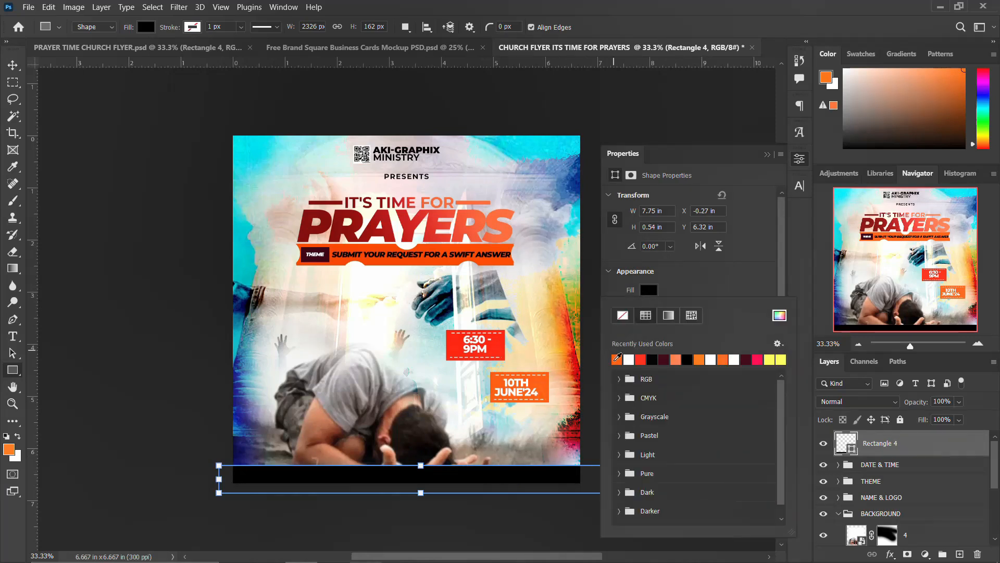
{"action": "left_click", "coordinate": [617, 359]}
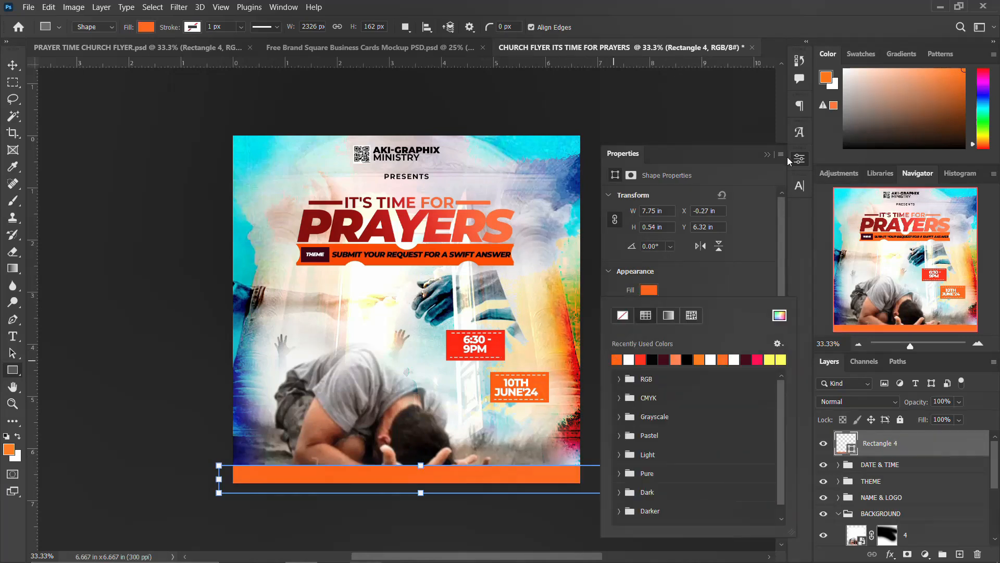
{"action": "left_click", "coordinate": [798, 159]}
Step: Nudge the orange bar slightly upward so it covers more of the flyer's bottom edge
{"action": "left_click", "coordinate": [13, 66]}
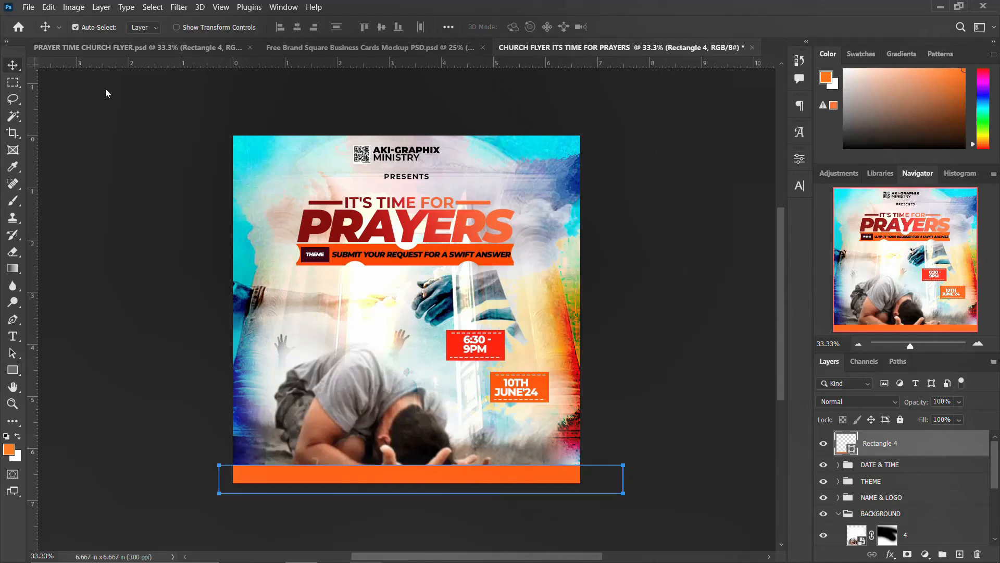
{"action": "key", "text": "Up"}
{"action": "key", "text": "Up"}
{"action": "key", "text": "Up"}
{"action": "key", "text": "Up"}
{"action": "key", "text": "Up"}
{"action": "key", "text": "Up"}
{"action": "key", "text": "Up"}
{"action": "key", "text": "Up"}
{"action": "key", "text": "Up"}
{"action": "key", "text": "Up"}
{"action": "key", "text": "Up"}
{"action": "key", "text": "Up"}
{"action": "key", "text": "Up"}
{"action": "key", "text": "Up"}
{"action": "key", "text": "Up"}
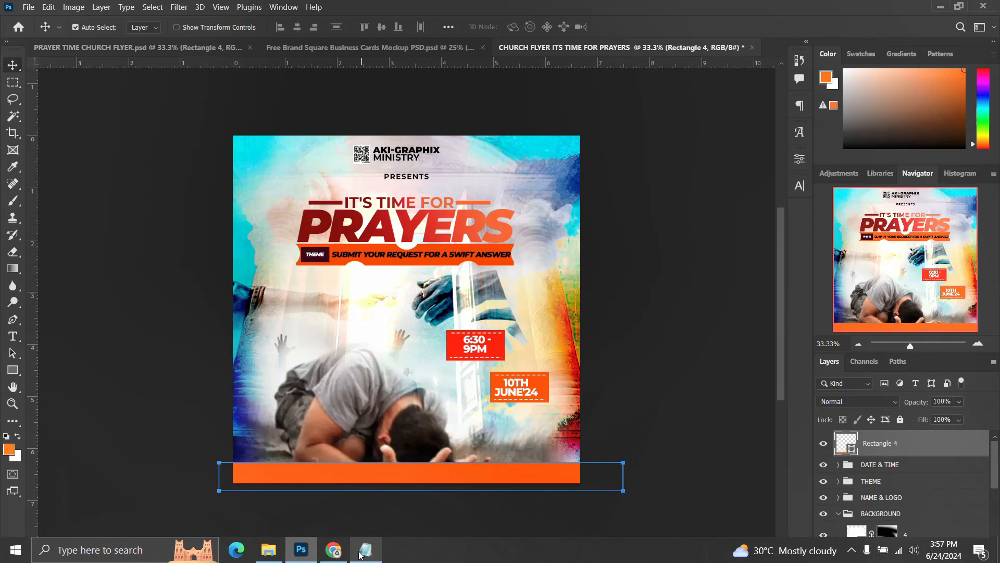
Step: Copy the two-line venue address from the Notepad notes into a new text layer over the flyer's outstretched arm and commit it
{"action": "left_click", "coordinate": [364, 550]}
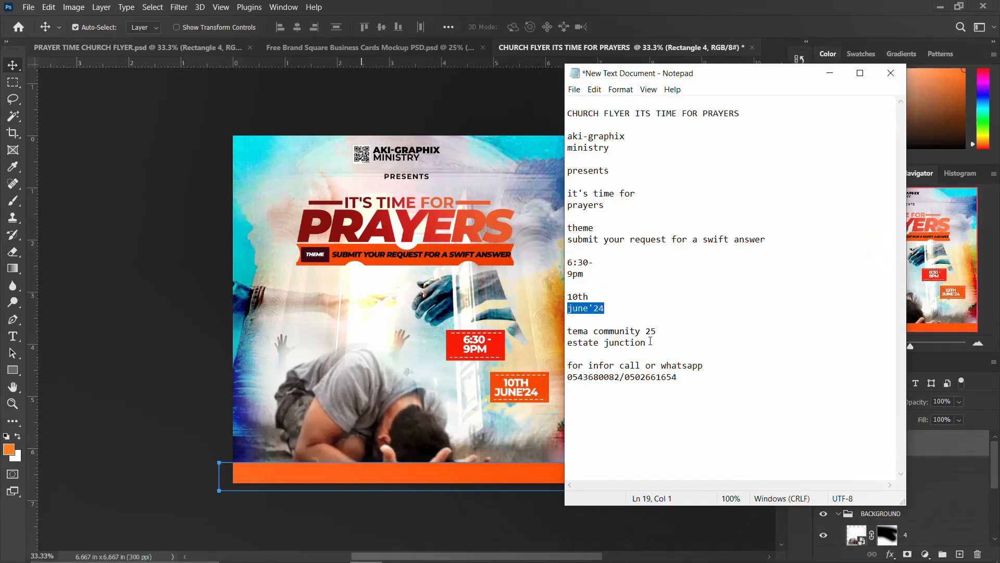
{"action": "left_click_drag", "start_coordinate": [651, 342], "coordinate": [564, 330]}
{"action": "key", "text": "ctrl+c"}
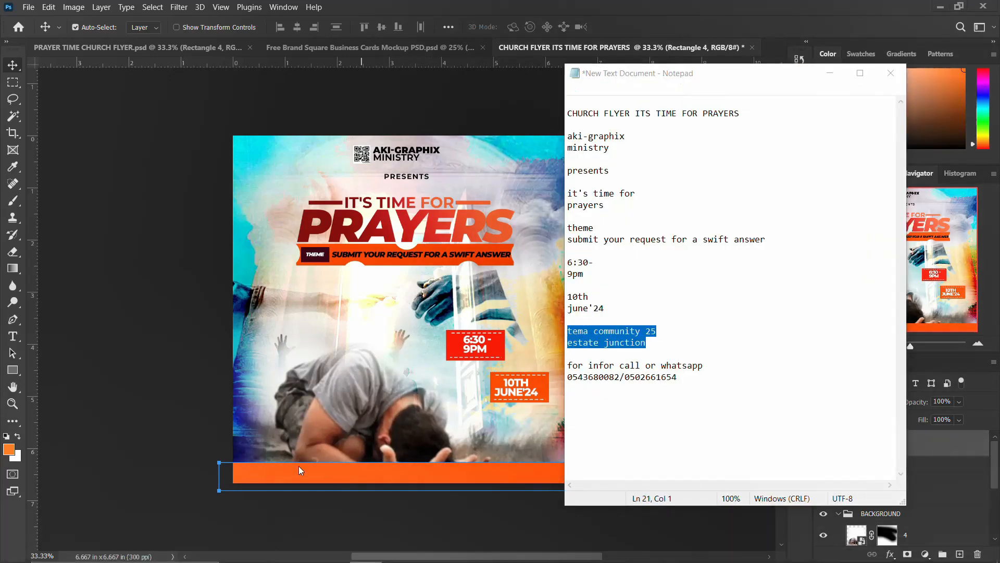
{"action": "left_click", "coordinate": [298, 466]}
{"action": "key", "text": "t"}
{"action": "left_click", "coordinate": [300, 313]}
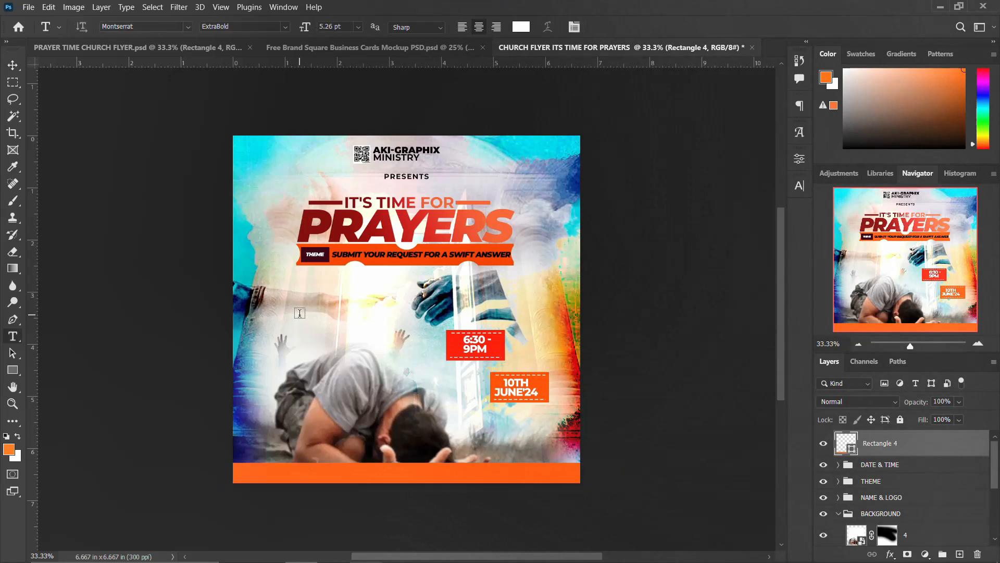
{"action": "key", "text": "ctrl+v"}
{"action": "key", "text": "ctrl+v"}
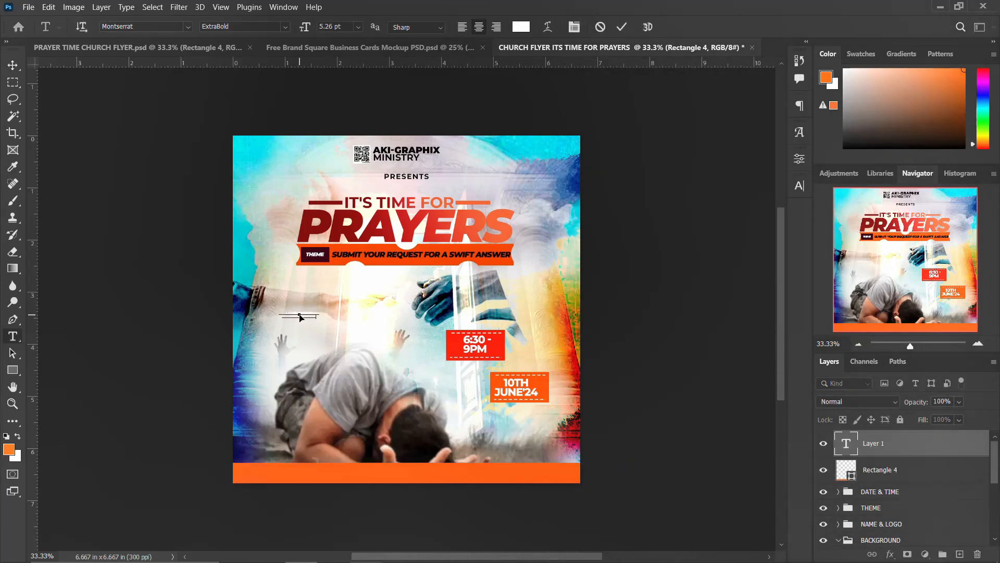
{"action": "key", "text": "ctrl+Return"}
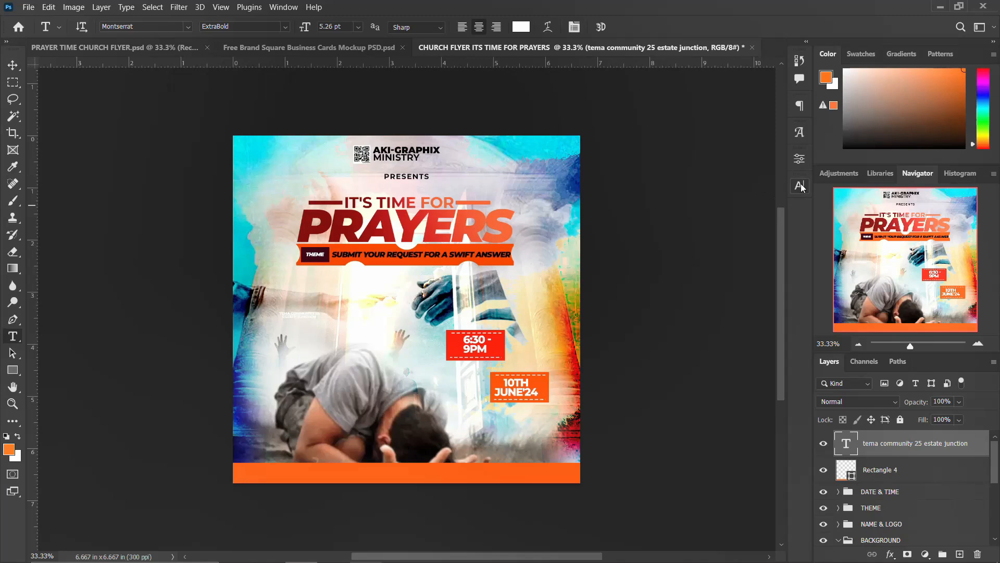
Step: Set the venue text's colour to black (000000)
{"action": "left_click", "coordinate": [799, 185]}
{"action": "left_click", "coordinate": [761, 261]}
{"action": "type", "text": "000000"}
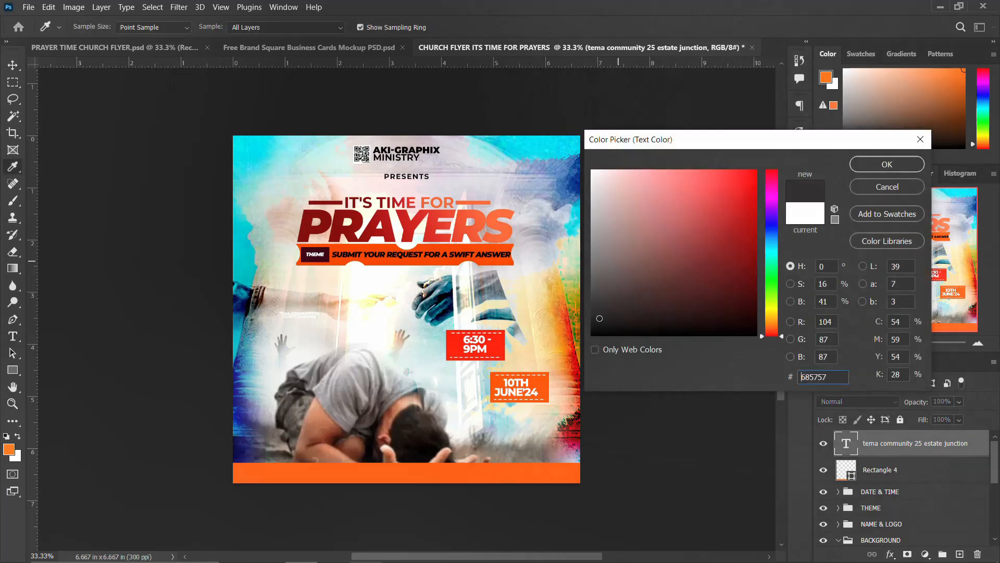
{"action": "left_click", "coordinate": [876, 163]}
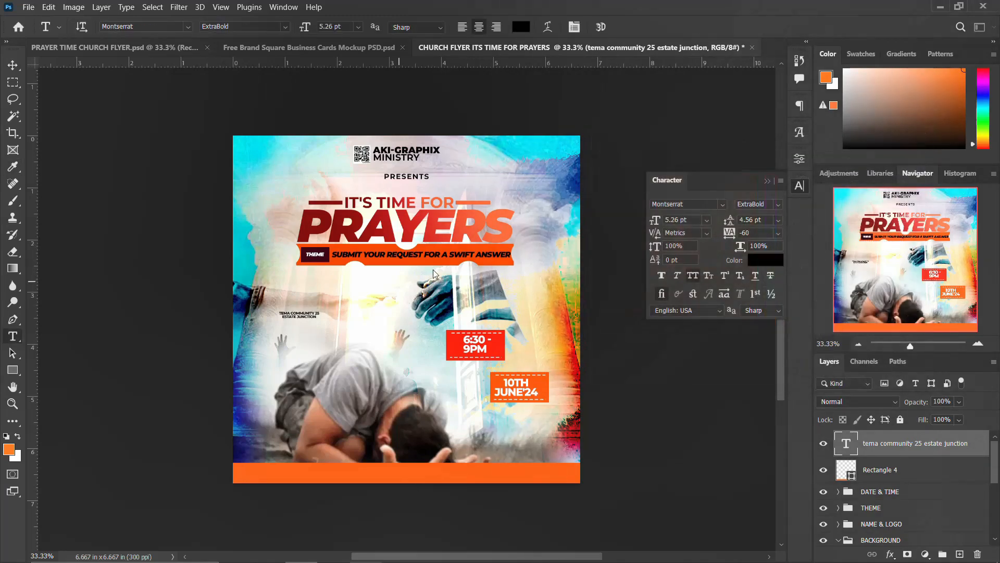
{"action": "left_click", "coordinate": [800, 185]}
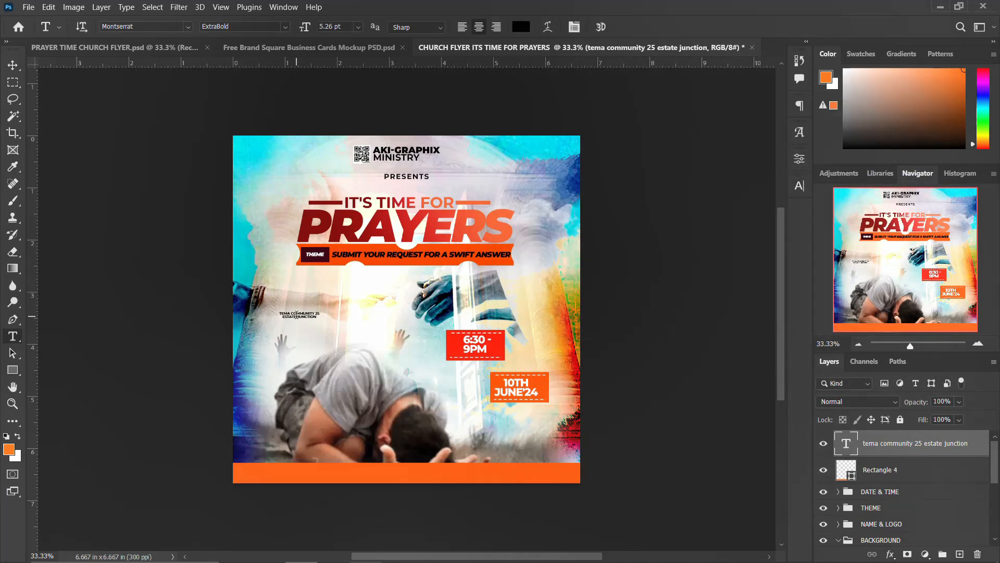
Step: Move the venue text onto the middle of the orange bottom bar and enlarge it to about 11.25 pt
{"action": "key", "text": "v"}
{"action": "left_click_drag", "start_coordinate": [294, 312], "coordinate": [434, 458]}
{"action": "key", "text": "ctrl+t"}
{"action": "key", "text": "Return"}
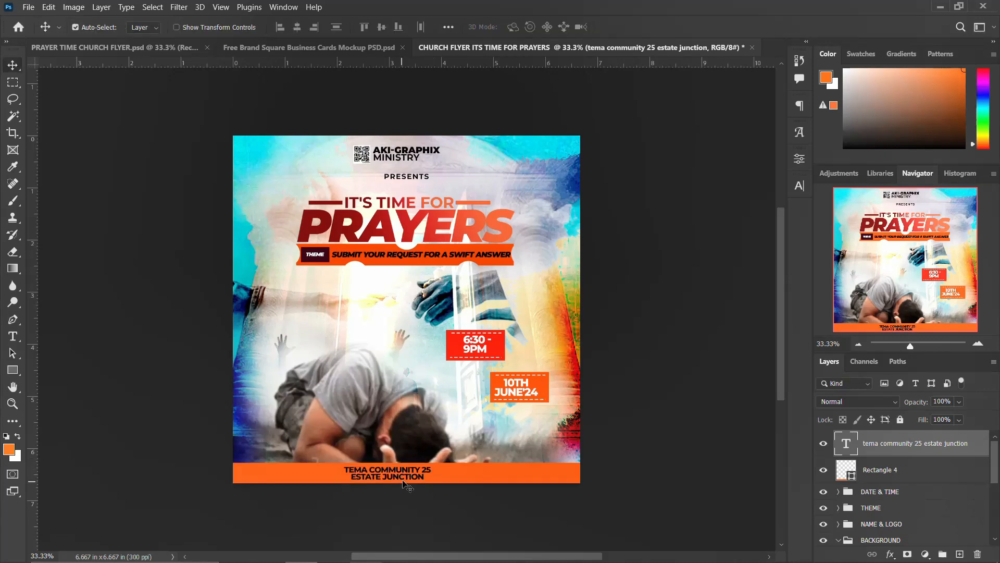
Step: Set the second line of the venue text to Montserrat SemiBold and commit the edit
{"action": "key", "text": "t"}
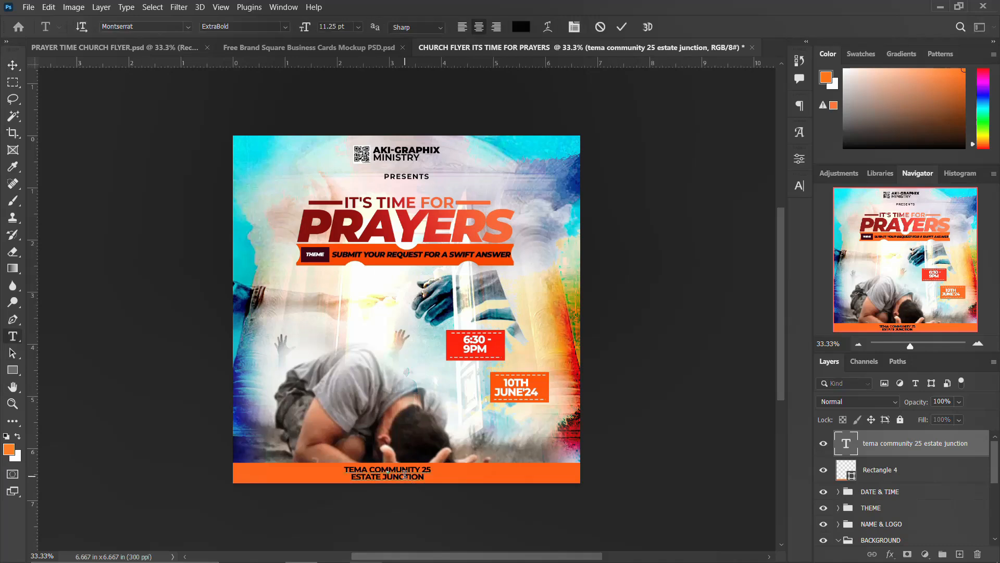
{"action": "triple_click", "coordinate": [405, 474]}
{"action": "left_click", "coordinate": [801, 186]}
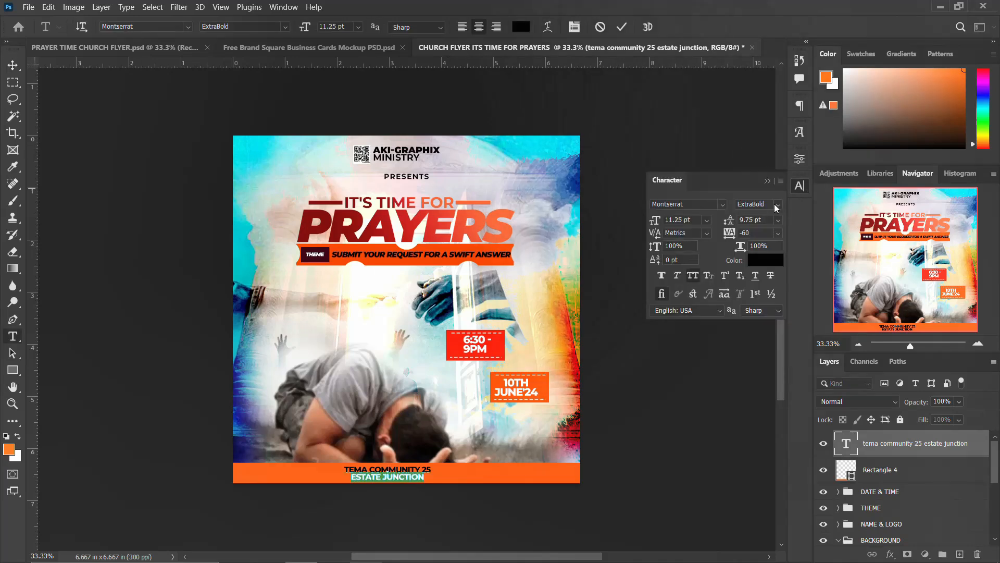
{"action": "left_click", "coordinate": [778, 204]}
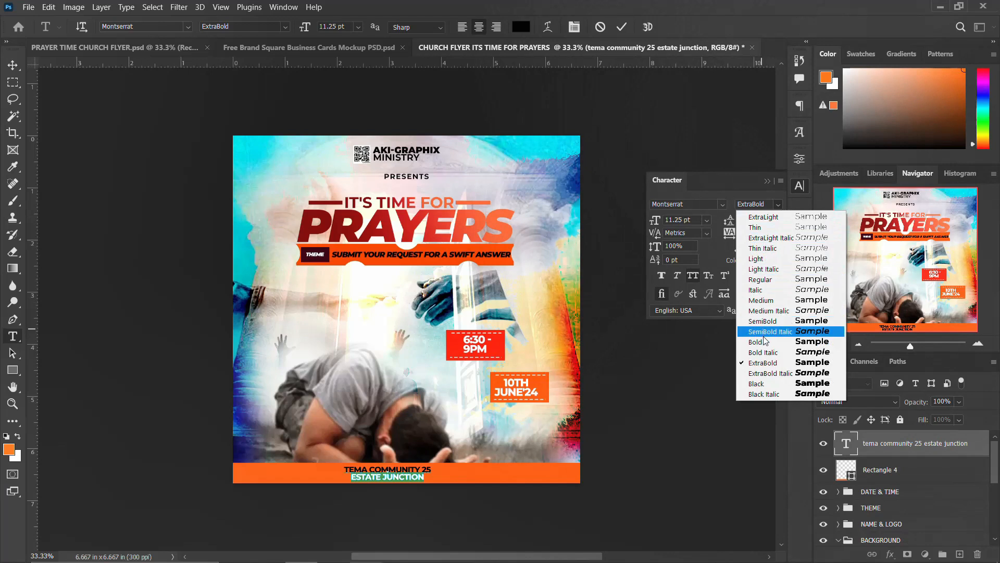
{"action": "left_click", "coordinate": [774, 321]}
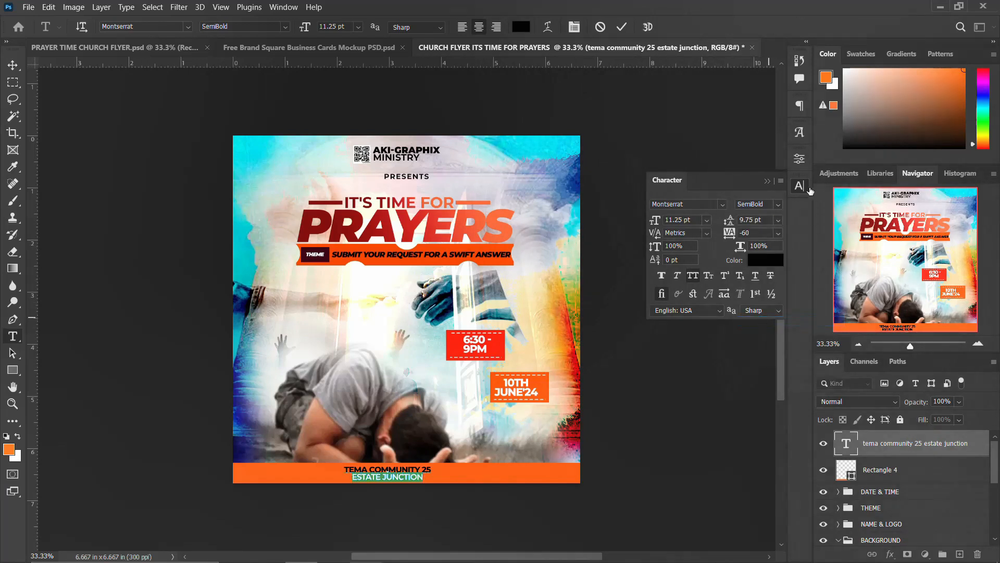
{"action": "left_click", "coordinate": [801, 186]}
{"action": "left_click", "coordinate": [624, 28]}
Step: Duplicate the venue text to the right along the bar and replace the copy's first line with the contact phone numbers from the Notepad notes
{"action": "key", "text": "v"}
{"action": "left_click_drag", "start_coordinate": [418, 473], "coordinate": [501, 474]}
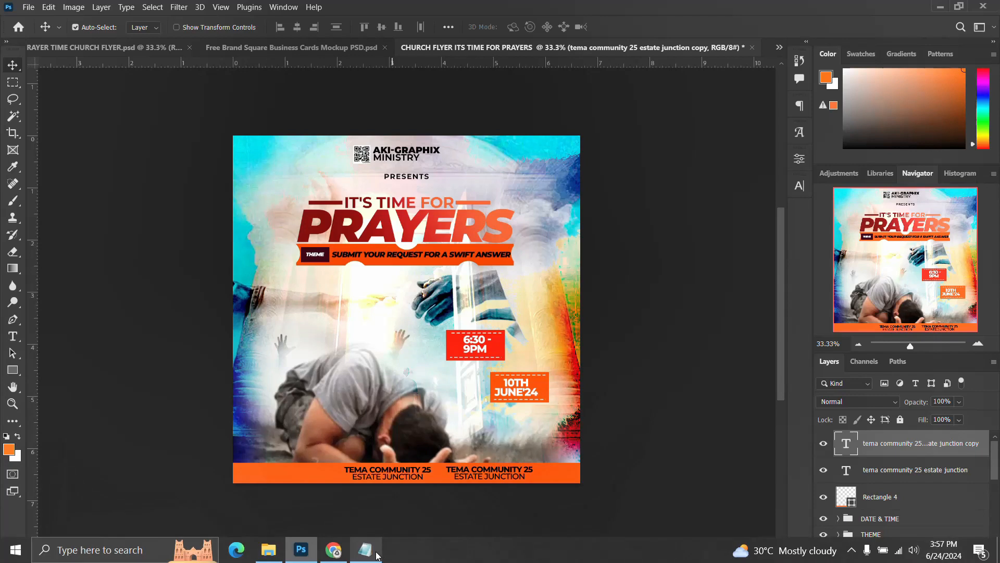
{"action": "left_click", "coordinate": [366, 557]}
{"action": "left_click", "coordinate": [686, 377]}
{"action": "left_click_drag", "start_coordinate": [686, 377], "coordinate": [556, 377]}
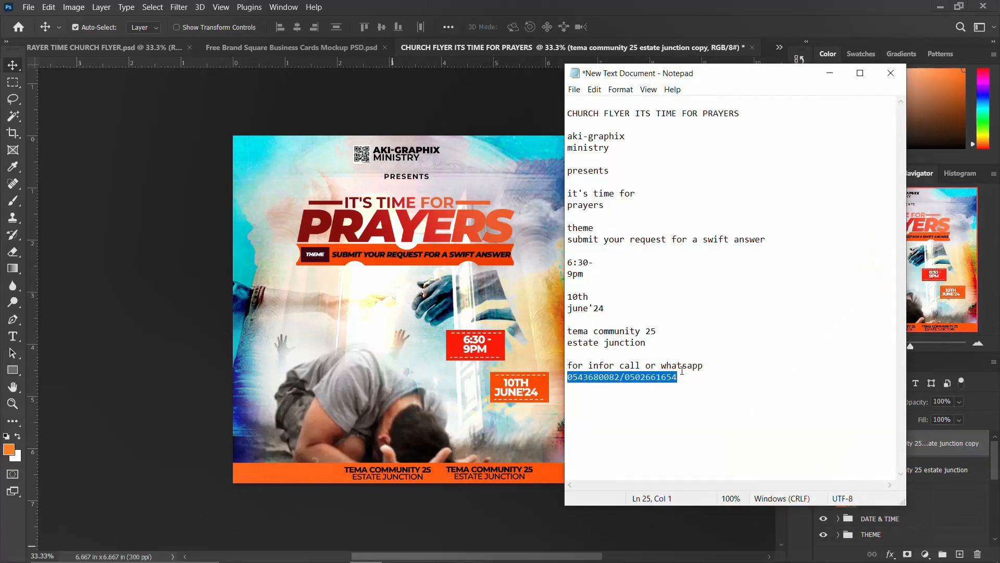
{"action": "left_click", "coordinate": [508, 471]}
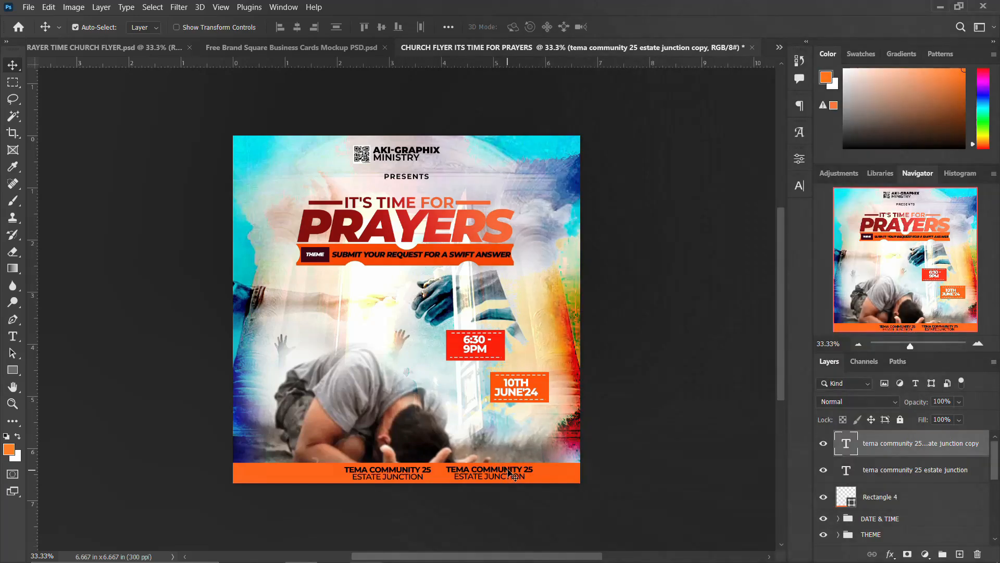
{"action": "double_click", "coordinate": [533, 466]}
{"action": "left_click_drag", "start_coordinate": [533, 467], "coordinate": [437, 461]}
{"action": "key", "text": "ctrl+v"}
{"action": "key", "text": "ctrl+Return"}
{"action": "key", "text": "v"}
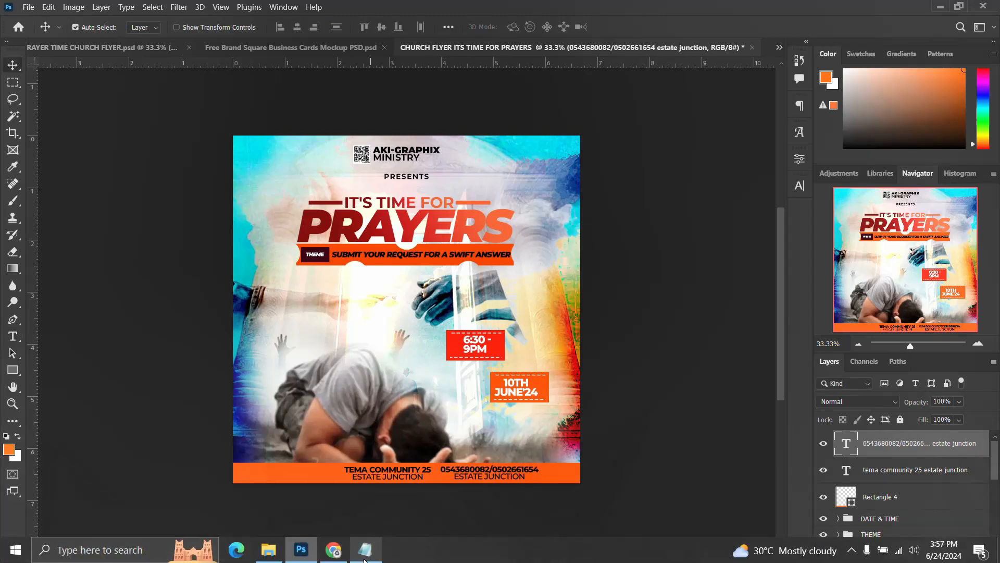
Step: Replace the contact text's second line with "for infor call or whatsapp" from the Notepad notes and commit the edit
{"action": "left_click", "coordinate": [366, 551]}
{"action": "left_click_drag", "start_coordinate": [708, 366], "coordinate": [573, 360]}
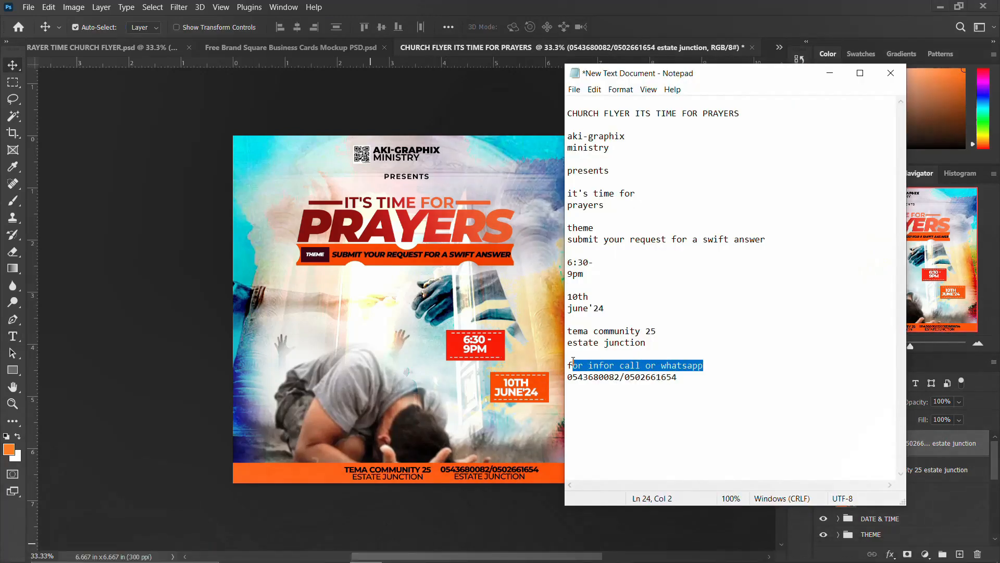
{"action": "left_click", "coordinate": [503, 480]}
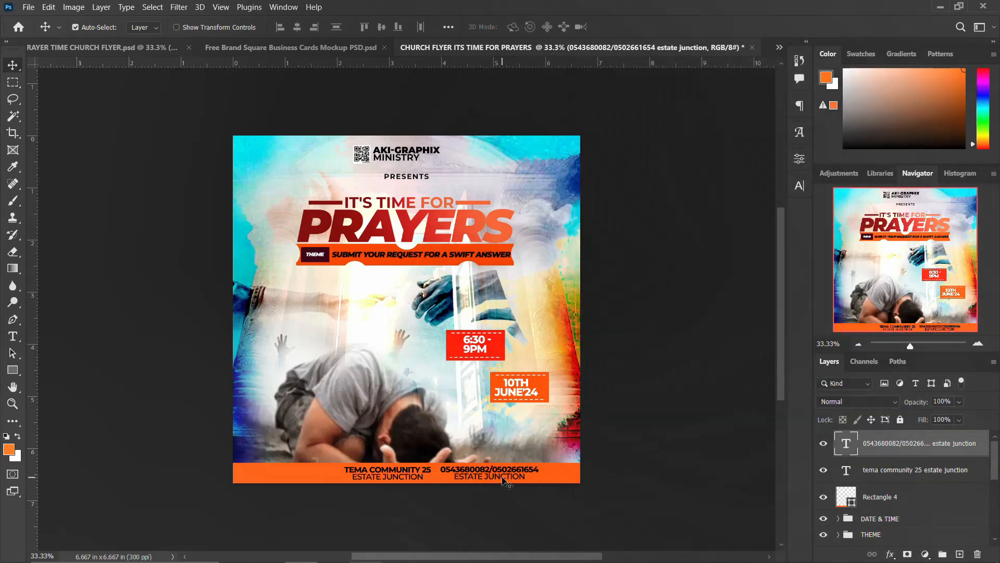
{"action": "double_click", "coordinate": [505, 480]}
{"action": "left_click_drag", "start_coordinate": [525, 476], "coordinate": [439, 475]}
{"action": "type", "text": "FOR INFOR CALL OR WHATSAPP"}
{"action": "key", "text": "ctrl+Return"}
{"action": "key", "text": "v"}
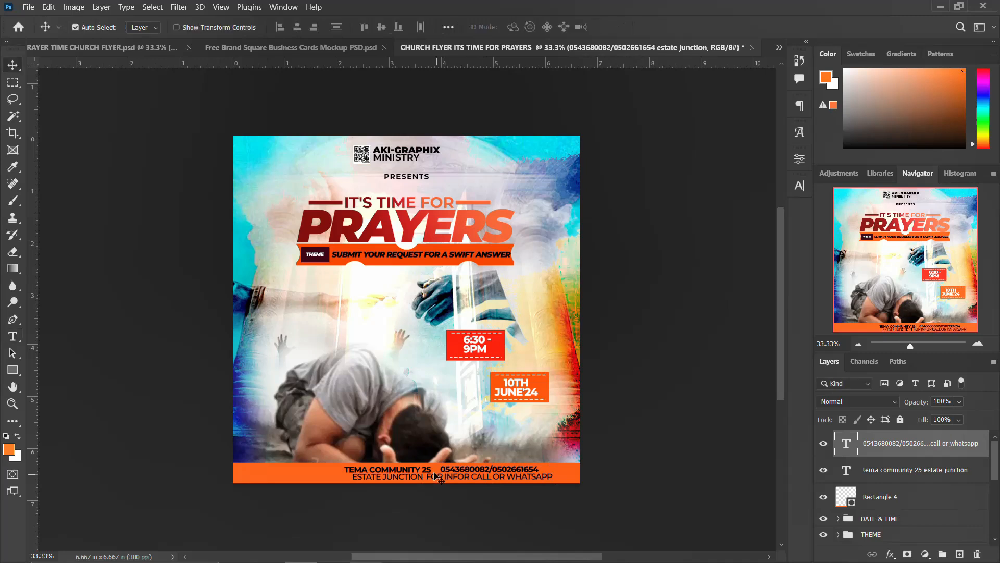
Step: Shift the venue text left along the orange footer bar, leaving a clear gap before the contact text
{"action": "left_click", "coordinate": [430, 477]}
{"action": "key", "text": "shift+Left"}
{"action": "key", "text": "shift+Left"}
{"action": "key", "text": "shift+Left"}
{"action": "key", "text": "shift+Left"}
{"action": "key", "text": "shift+Left"}
{"action": "key", "text": "shift+Left"}
{"action": "key", "text": "shift+Left"}
{"action": "key", "text": "shift+Left"}
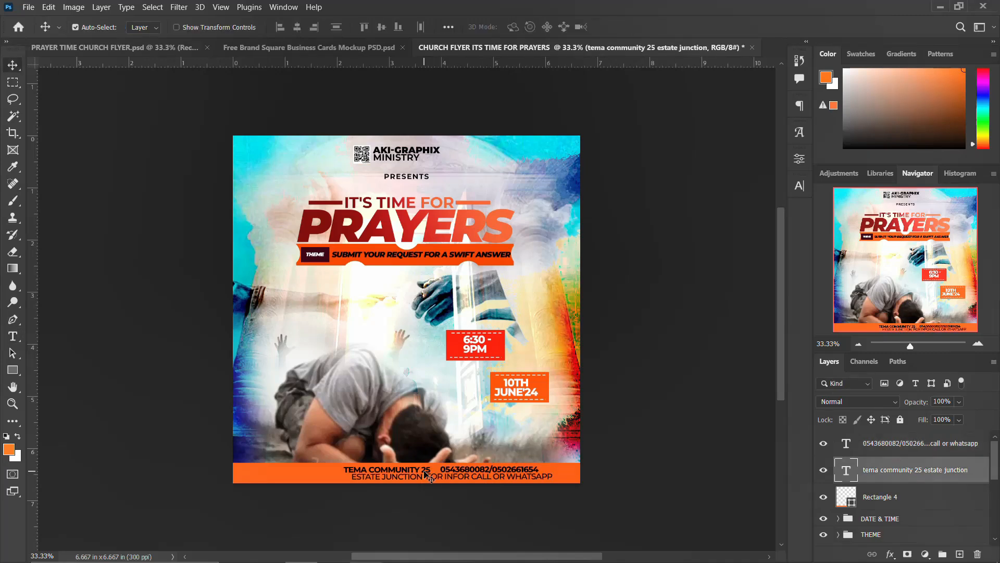
{"action": "key", "text": "shift+Left"}
{"action": "key", "text": "shift+Left"}
{"action": "key", "text": "shift+Left"}
{"action": "key", "text": "shift+Left"}
{"action": "key", "text": "shift+Left"}
{"action": "key", "text": "shift+Left"}
{"action": "key", "text": "shift+Left"}
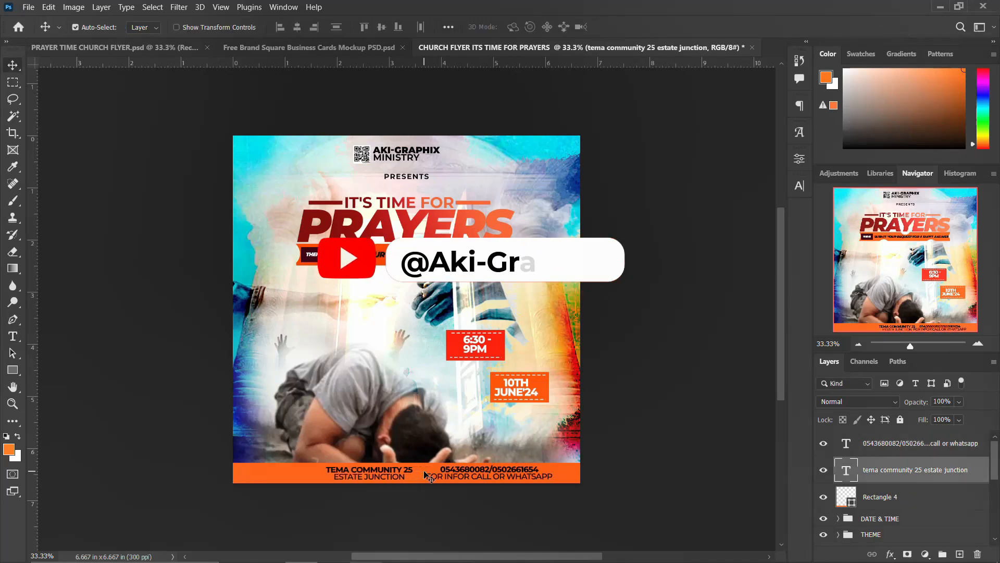
{"action": "key", "text": "shift+Left"}
{"action": "key", "text": "shift+Left"}
{"action": "key", "text": "shift+Left"}
{"action": "key", "text": "shift+Left"}
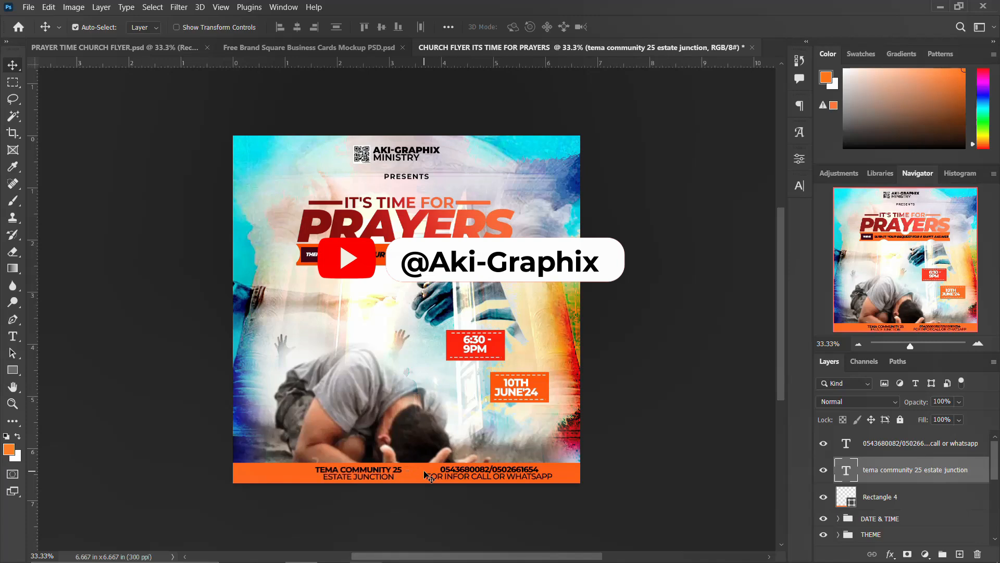
{"action": "key", "text": "shift+Left"}
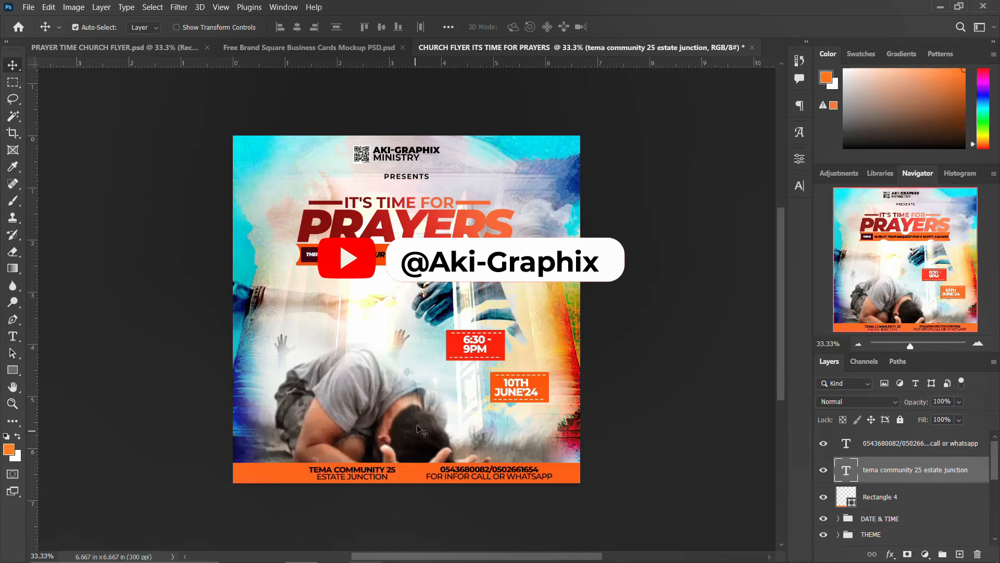
Step: Place the location pin image pngwing.com (10), scale it to about 0.93%, and position it just left of the venue text
{"action": "left_click", "coordinate": [267, 551]}
{"action": "left_click_drag", "start_coordinate": [652, 251], "coordinate": [333, 348]}
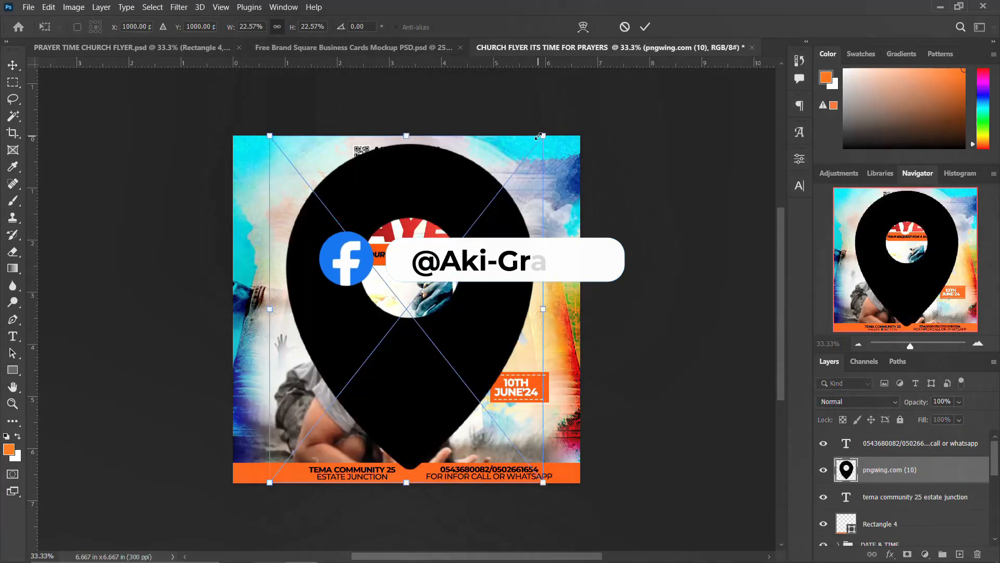
{"action": "left_click_drag", "start_coordinate": [543, 135], "coordinate": [372, 272]}
{"action": "key", "text": "Return"}
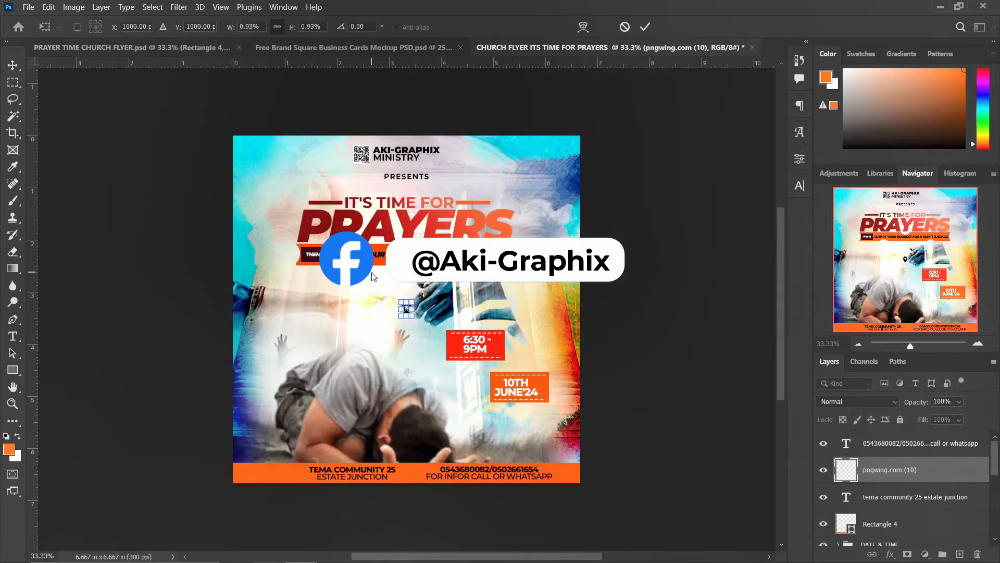
{"action": "left_click_drag", "start_coordinate": [409, 316], "coordinate": [303, 475]}
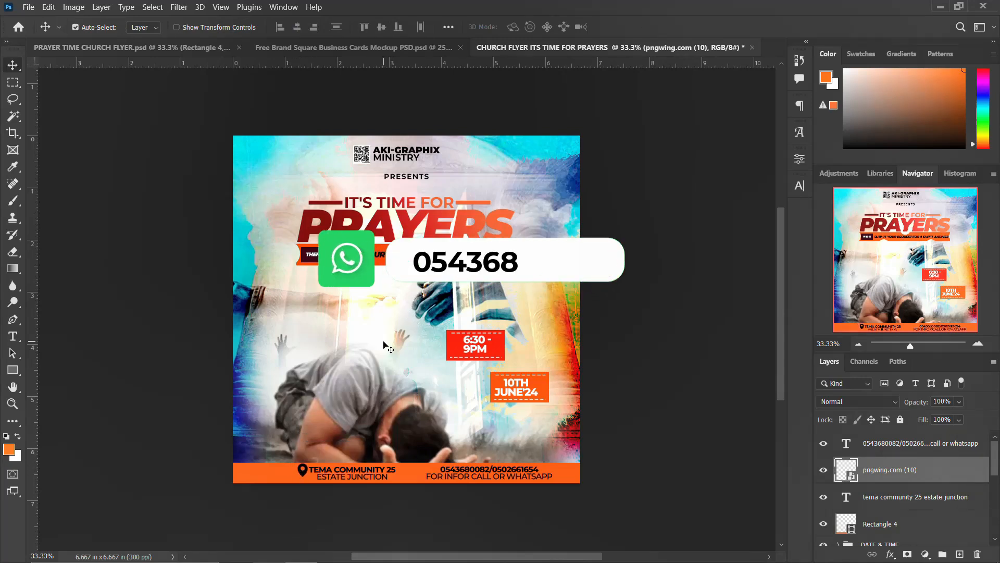
Step: Place the calendar image pngwing.com (8) from the flyer folder and scale it down to 1.37%
{"action": "mouse_move", "coordinate": [220, 557]}
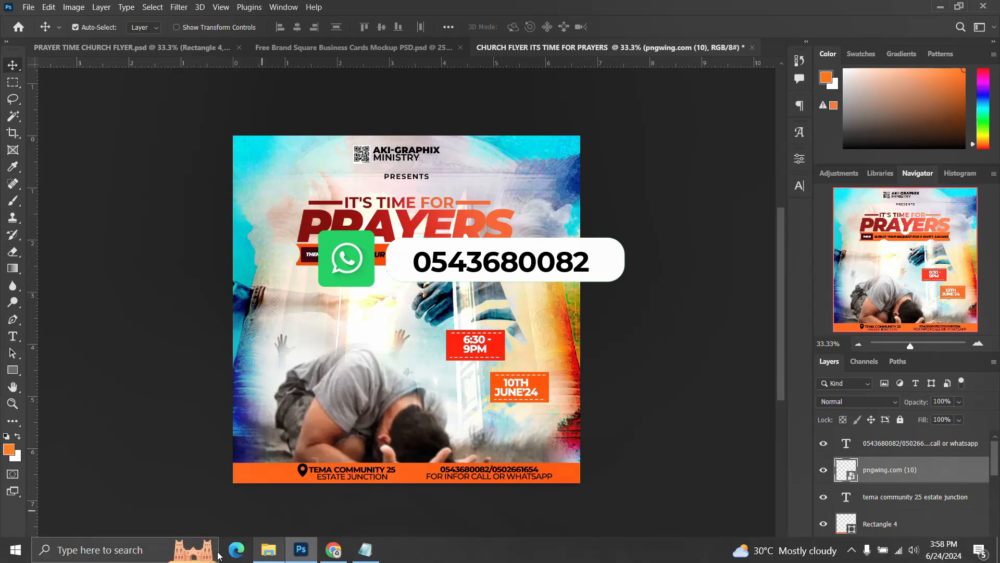
{"action": "left_click", "coordinate": [269, 558]}
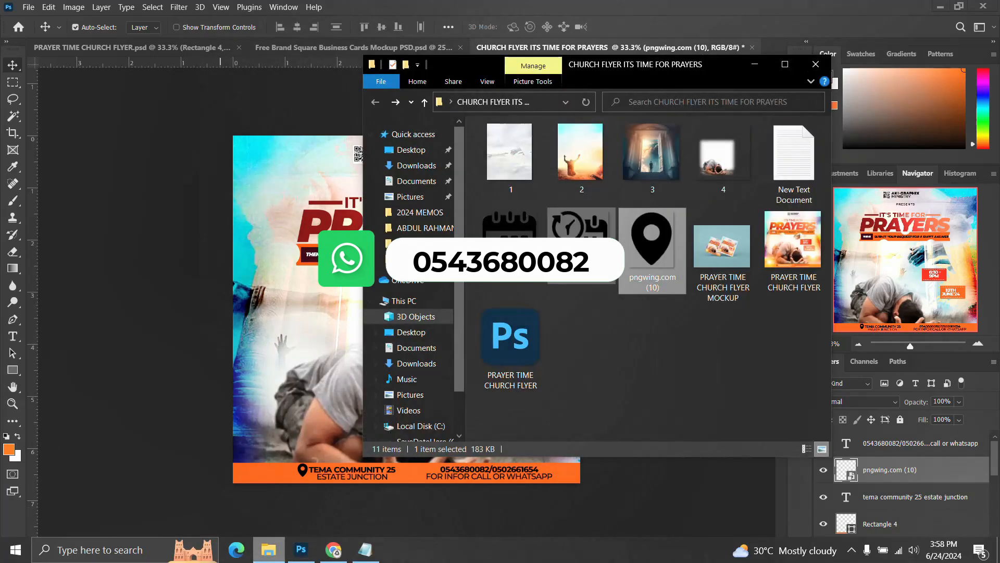
{"action": "left_click", "coordinate": [515, 227]}
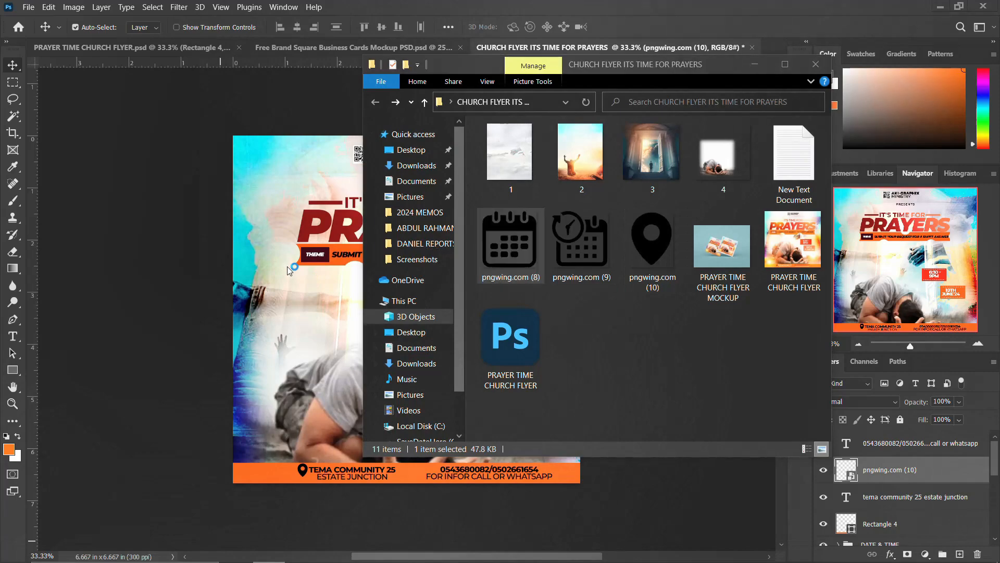
{"action": "double_click", "coordinate": [584, 125]}
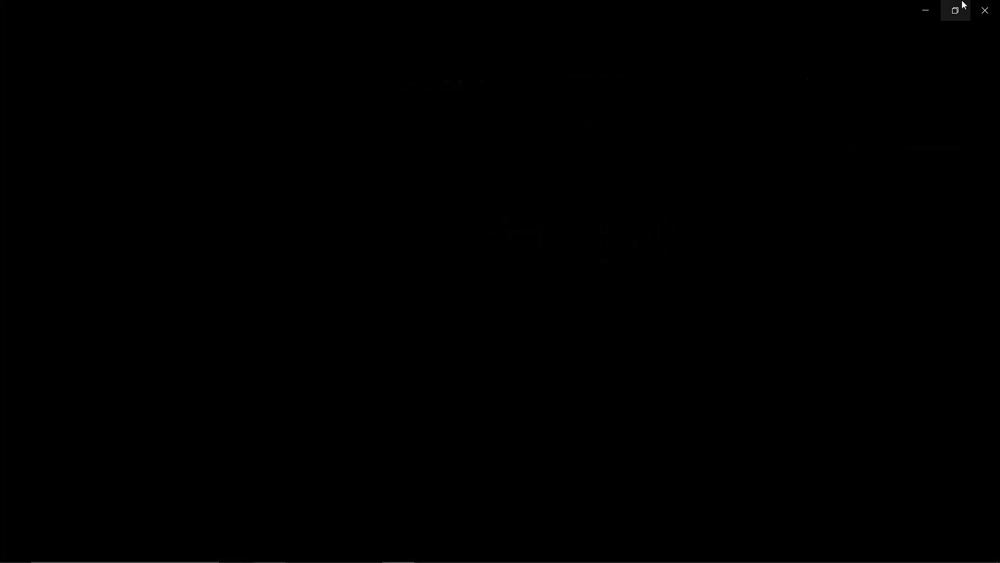
{"action": "left_click", "coordinate": [984, 11]}
{"action": "left_click_drag", "start_coordinate": [522, 226], "coordinate": [292, 323]}
{"action": "key", "text": "Return"}
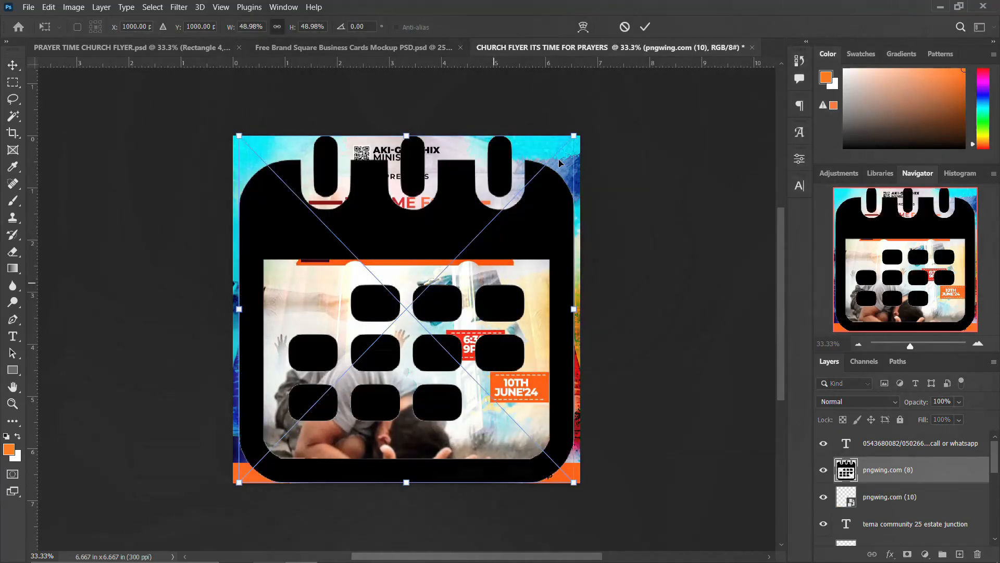
{"action": "left_click_drag", "start_coordinate": [566, 137], "coordinate": [416, 306]}
{"action": "key", "text": "Return"}
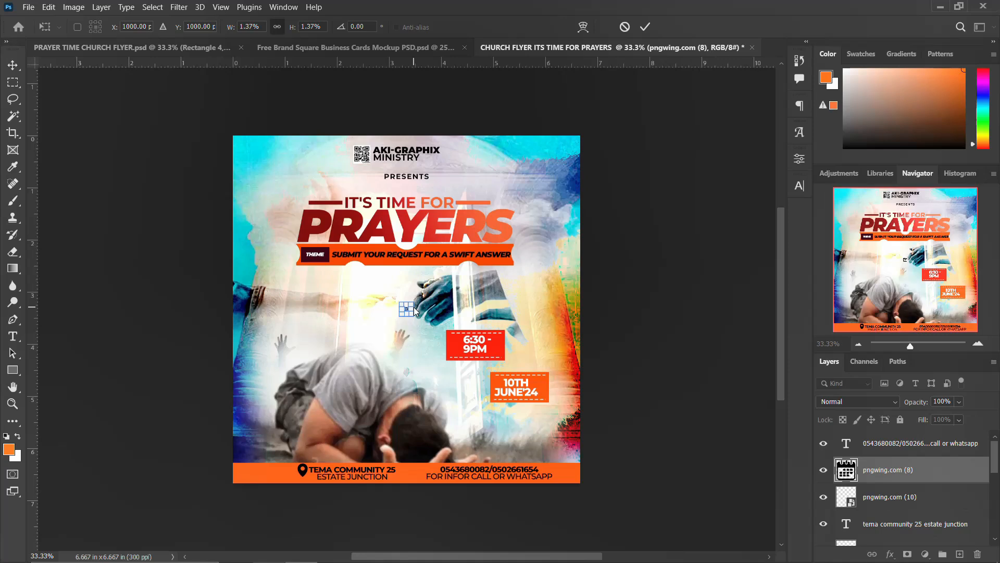
Step: Move the calendar icon into the red time box, just left of the "6:30 - 9PM" text
{"action": "key", "text": "ctrl+plus"}
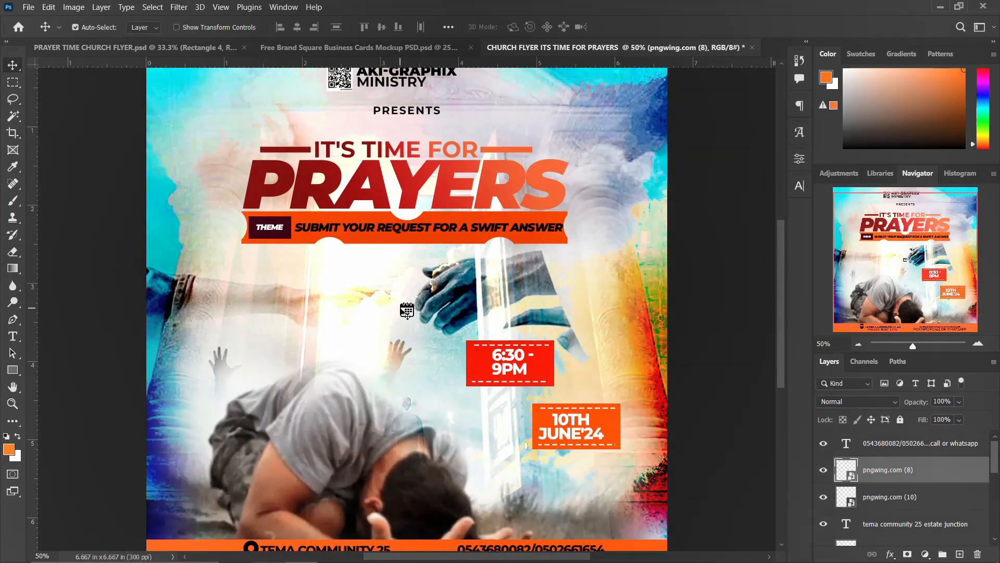
{"action": "left_click_drag", "start_coordinate": [407, 310], "coordinate": [540, 362]}
{"action": "key", "text": "shift+Left"}
{"action": "key", "text": "shift+Left"}
{"action": "key", "text": "shift+Left"}
{"action": "key", "text": "shift+Left"}
{"action": "key", "text": "shift+Left"}
{"action": "key", "text": "shift+Left"}
{"action": "key", "text": "shift+Left"}
{"action": "key", "text": "shift+Left"}
{"action": "key", "text": "shift+Left"}
{"action": "key", "text": "shift+Left"}
{"action": "key", "text": "shift+Left"}
{"action": "key", "text": "shift+Left"}
{"action": "key", "text": "shift+Left"}
{"action": "key", "text": "shift+Left"}
{"action": "key", "text": "shift+Left"}
Step: Place the clock-and-calendar image pngwing.com (9) from the flyer folder and scale it to about 40.9%
{"action": "left_click", "coordinate": [268, 554]}
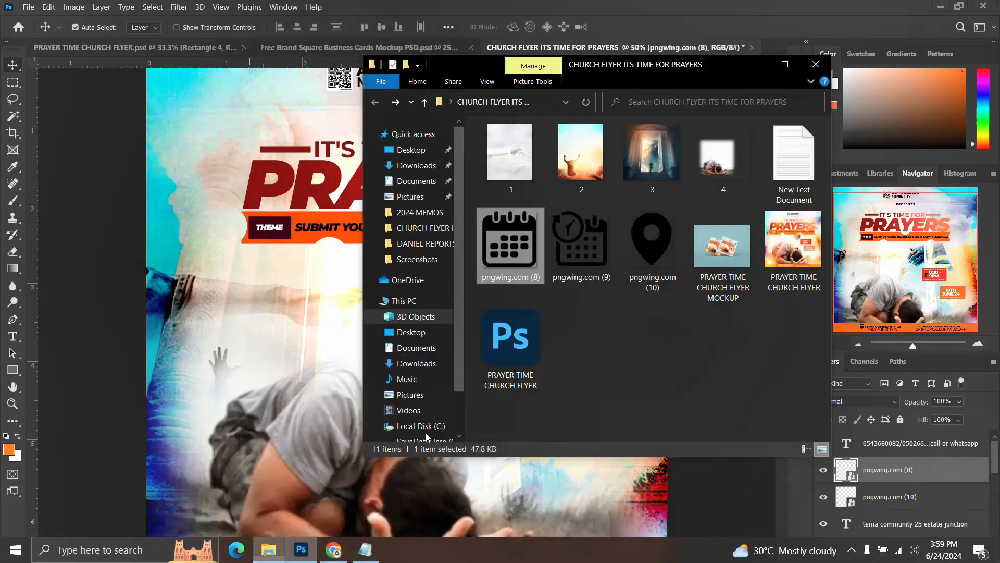
{"action": "left_click_drag", "start_coordinate": [591, 224], "coordinate": [277, 275]}
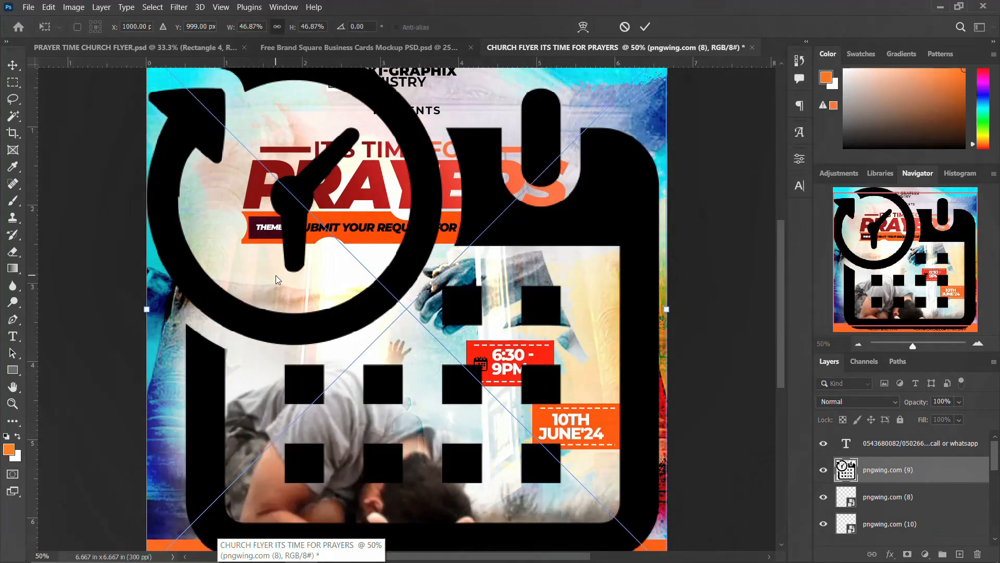
{"action": "key", "text": "Return"}
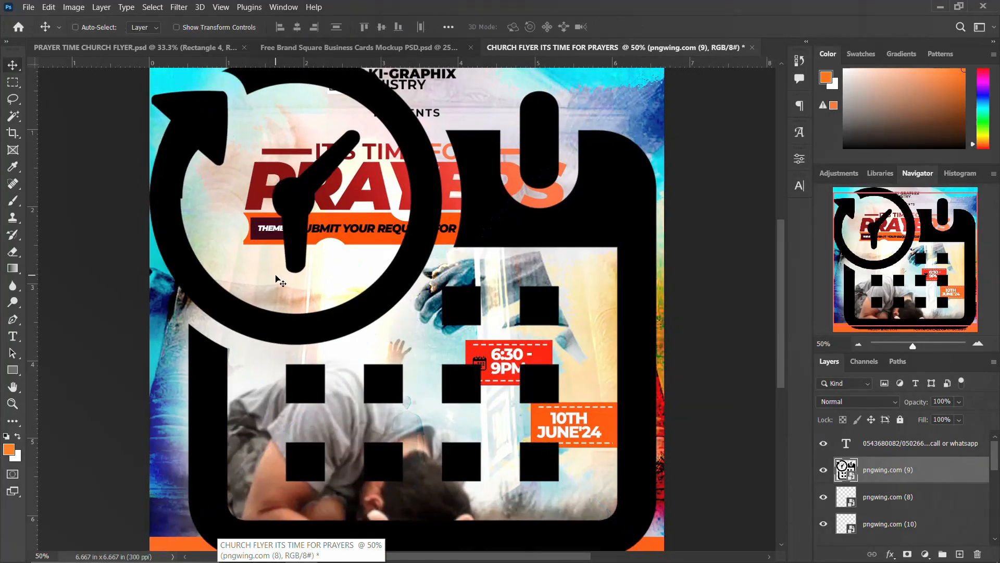
{"action": "key", "text": "ctrl+minus"}
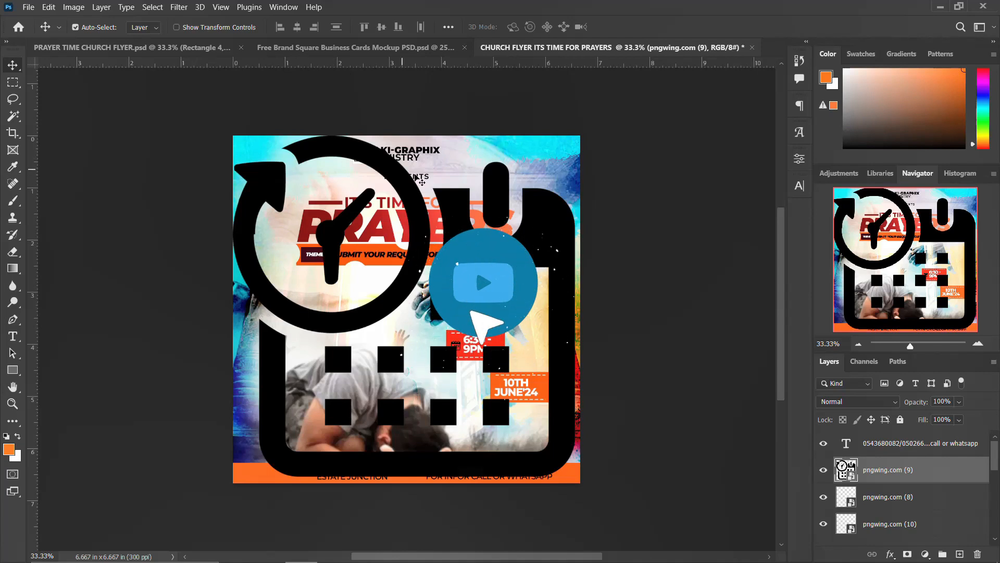
{"action": "key", "text": "ctrl+t"}
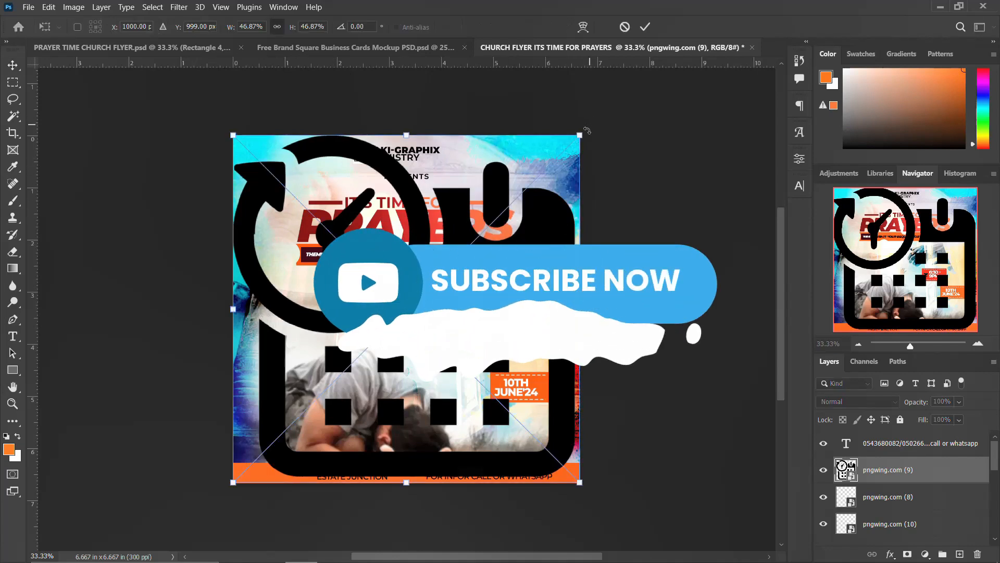
{"action": "left_click_drag", "start_coordinate": [580, 135], "coordinate": [555, 151]}
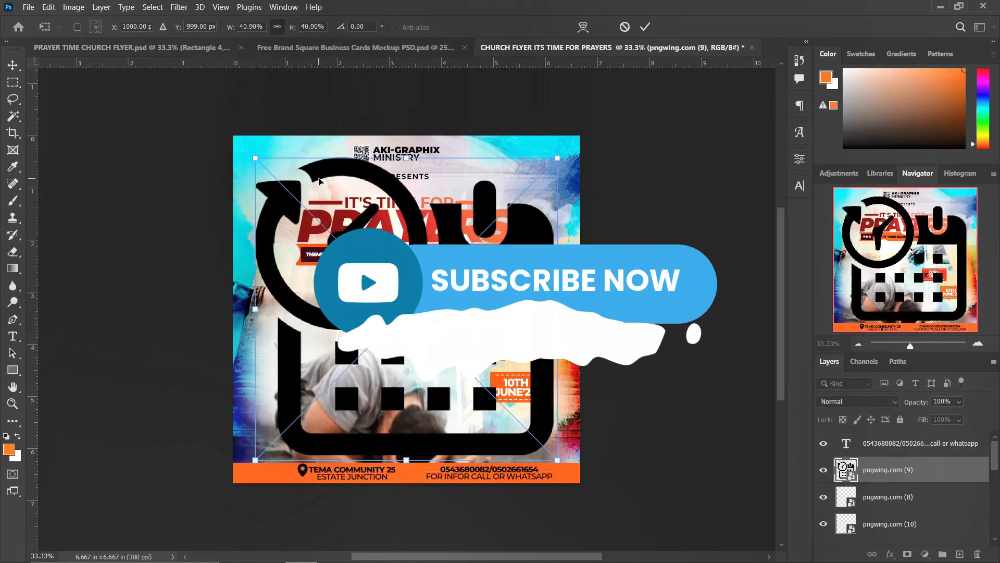
{"action": "key", "text": "Return"}
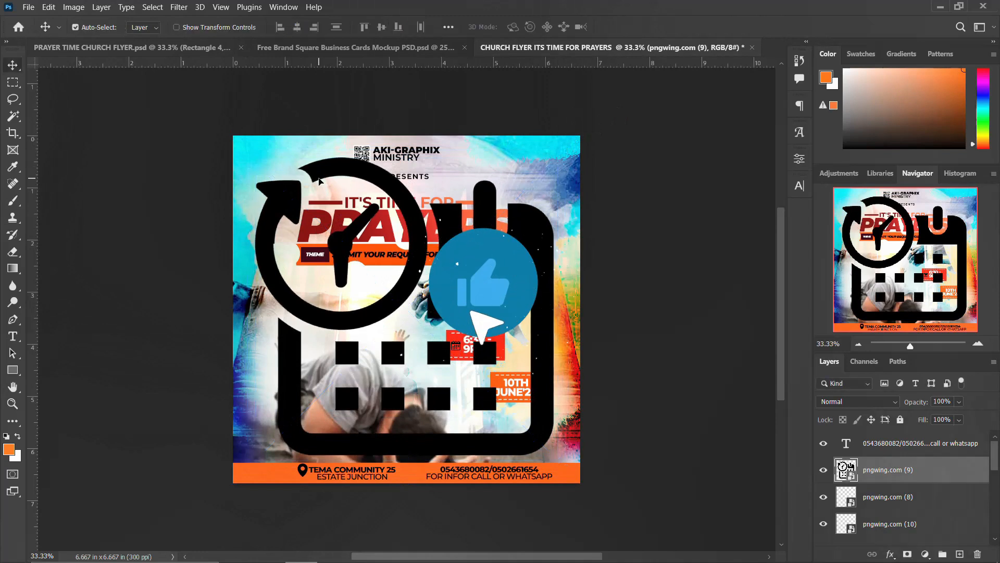
Step: Lasso the clock part of the image, copy it to its own layer, and delete the pngwing.com (9) layer
{"action": "left_click", "coordinate": [15, 83]}
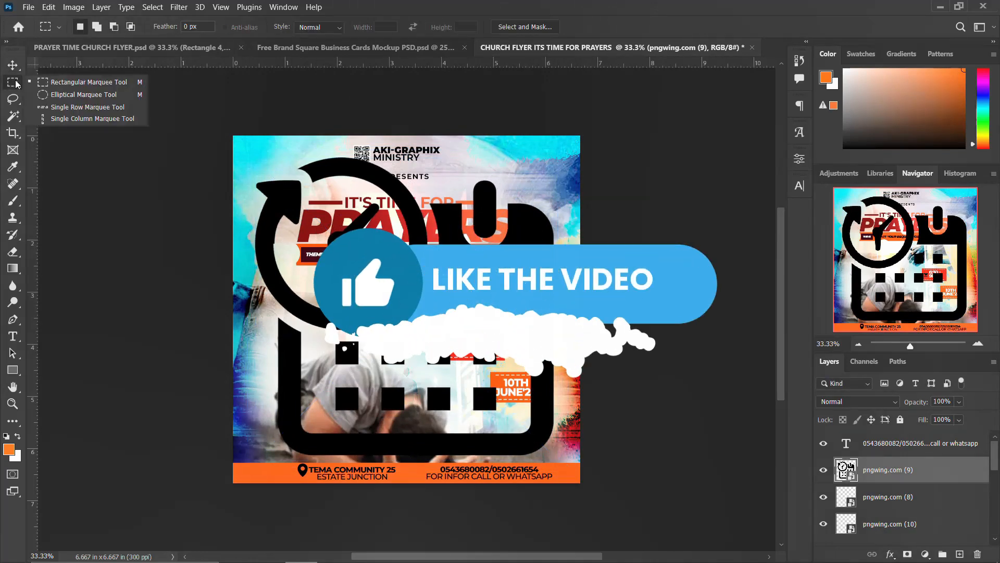
{"action": "left_click", "coordinate": [14, 99]}
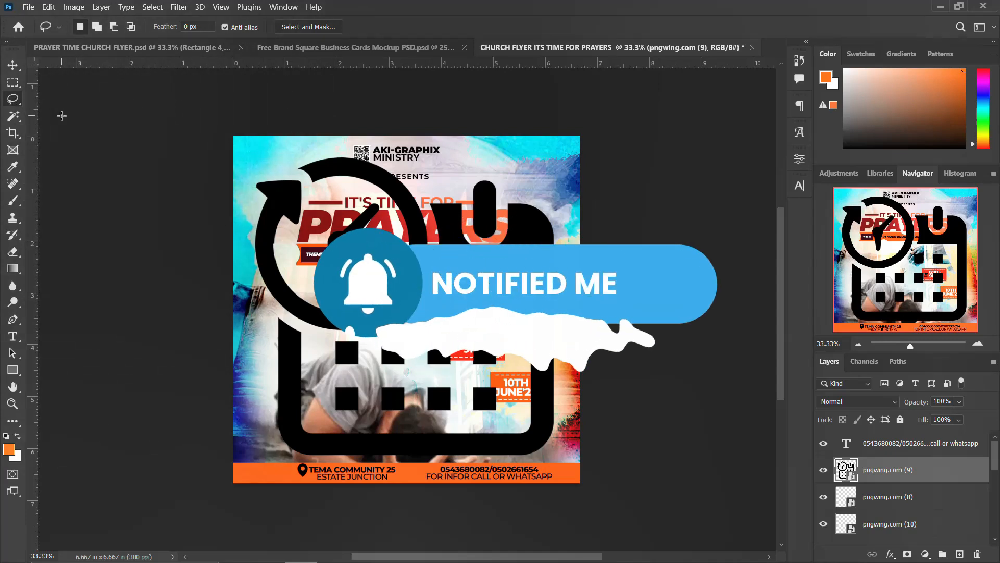
{"action": "mouse_move", "coordinate": [267, 154]}
{"action": "left_mouse_down"}
{"action": "mouse_move", "coordinate": [378, 139]}
{"action": "mouse_move", "coordinate": [415, 176]}
{"action": "mouse_move", "coordinate": [427, 232]}
{"action": "mouse_move", "coordinate": [271, 154]}
{"action": "mouse_move", "coordinate": [391, 154]}
{"action": "mouse_move", "coordinate": [420, 178]}
{"action": "left_mouse_up"}
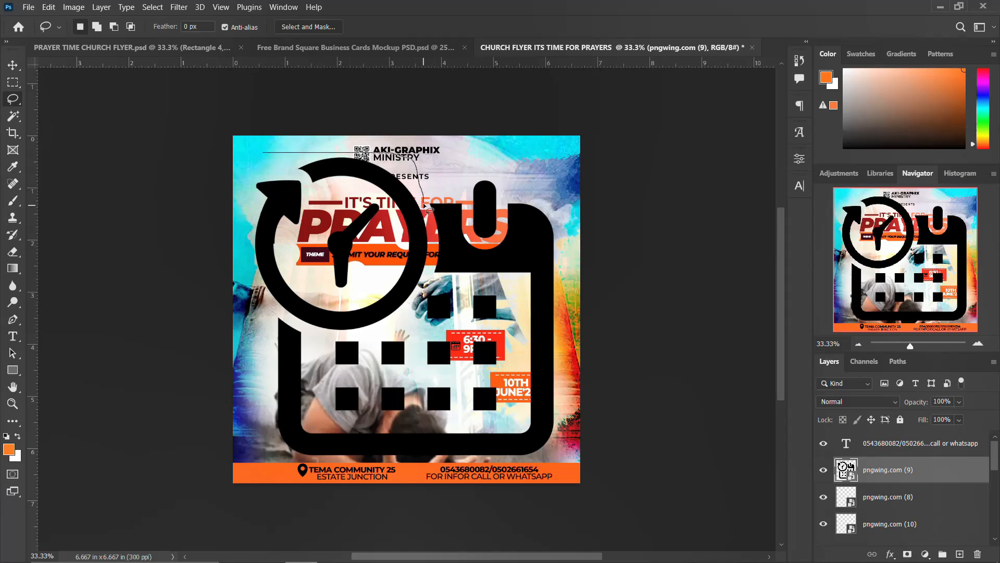
{"action": "left_click_drag", "start_coordinate": [431, 277], "coordinate": [408, 311]}
{"action": "mouse_move", "coordinate": [305, 327]}
{"action": "left_mouse_down"}
{"action": "mouse_move", "coordinate": [261, 290]}
{"action": "mouse_move", "coordinate": [245, 166]}
{"action": "mouse_move", "coordinate": [292, 151]}
{"action": "left_mouse_up"}
{"action": "key", "text": "ctrl+j"}
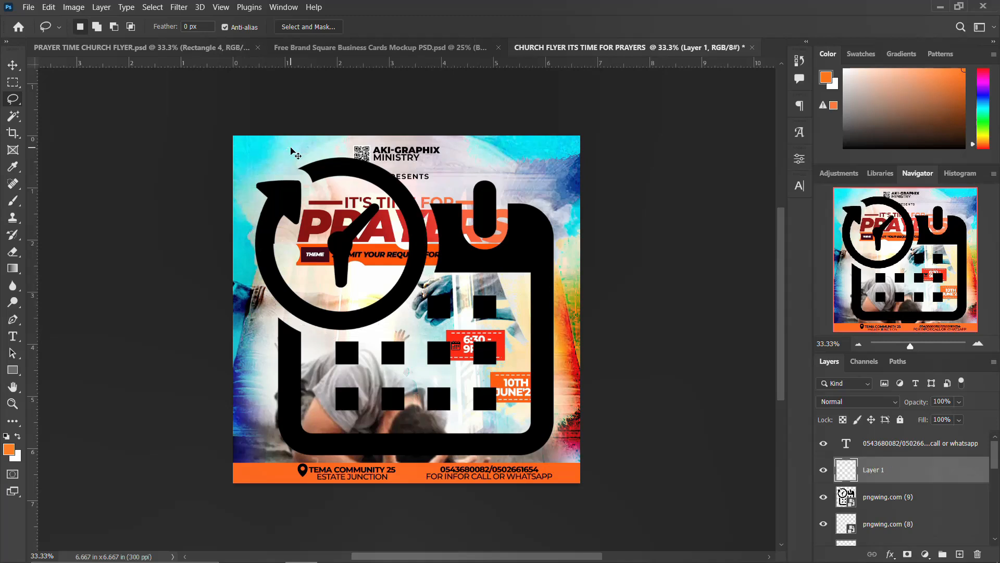
{"action": "left_click", "coordinate": [897, 498]}
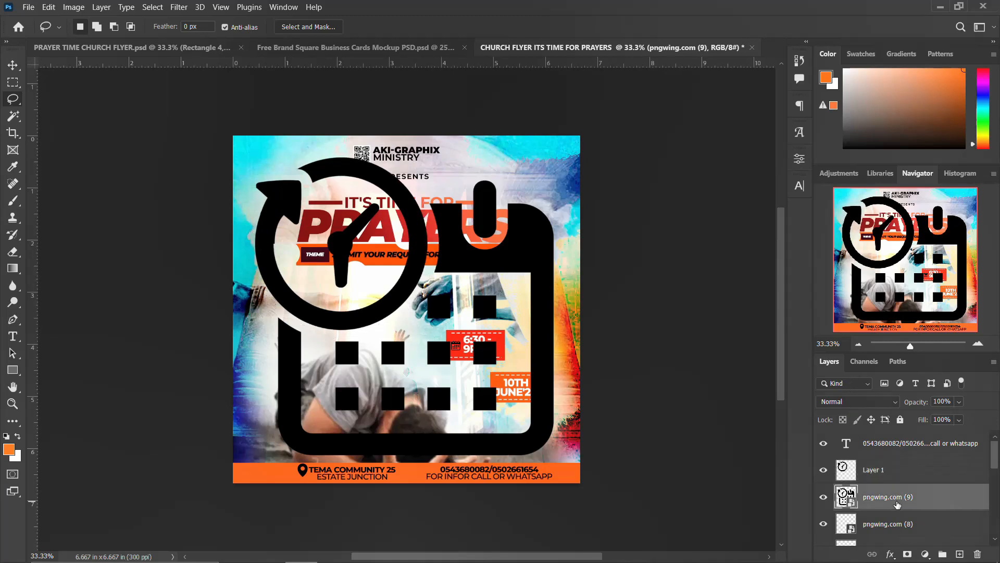
{"action": "key", "text": "Delete"}
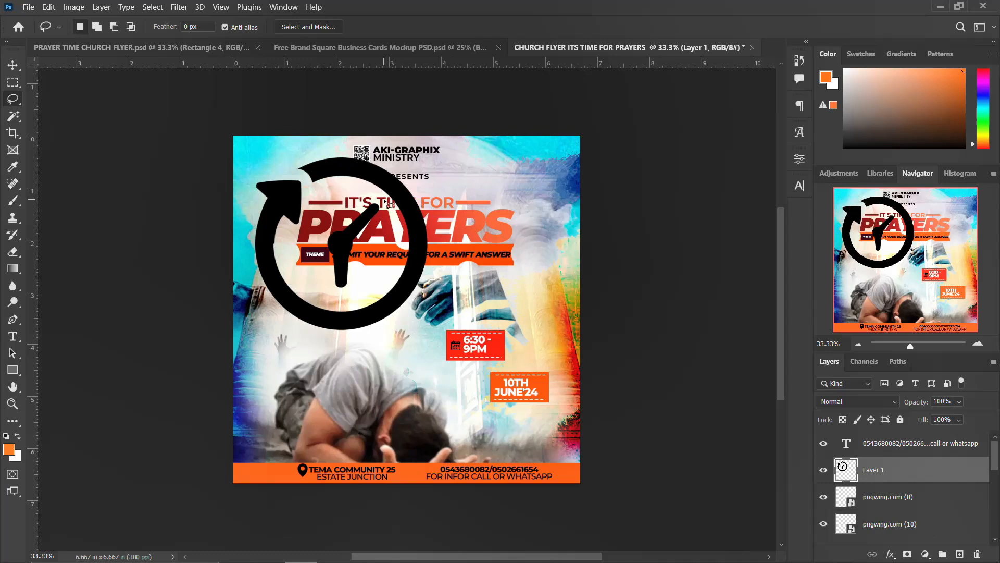
Step: Scale the isolated clock icon down to about 6.95%, roughly 0.23 in wide
{"action": "key", "text": "v"}
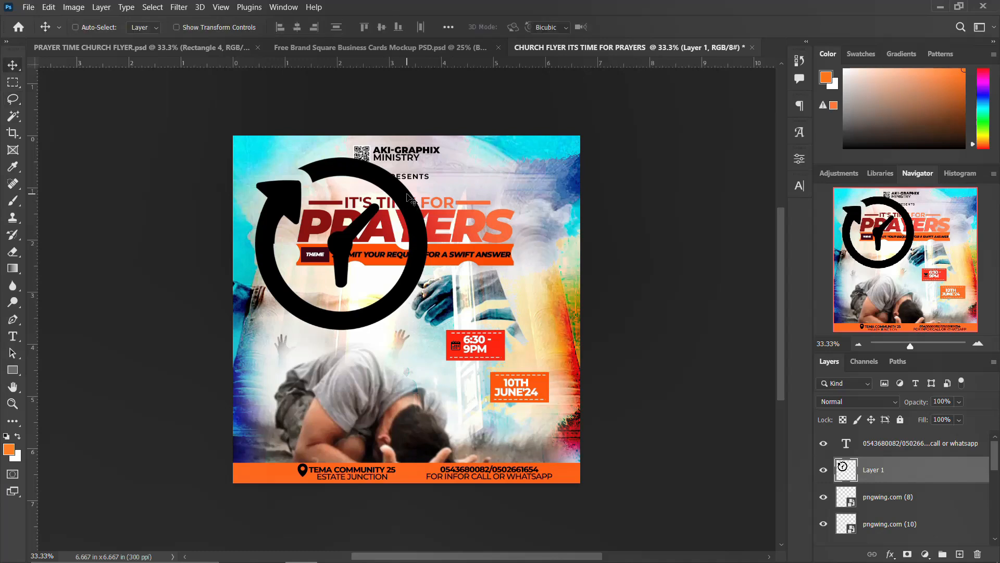
{"action": "key", "text": "ctrl+t"}
{"action": "left_click_drag", "start_coordinate": [427, 157], "coordinate": [337, 228]}
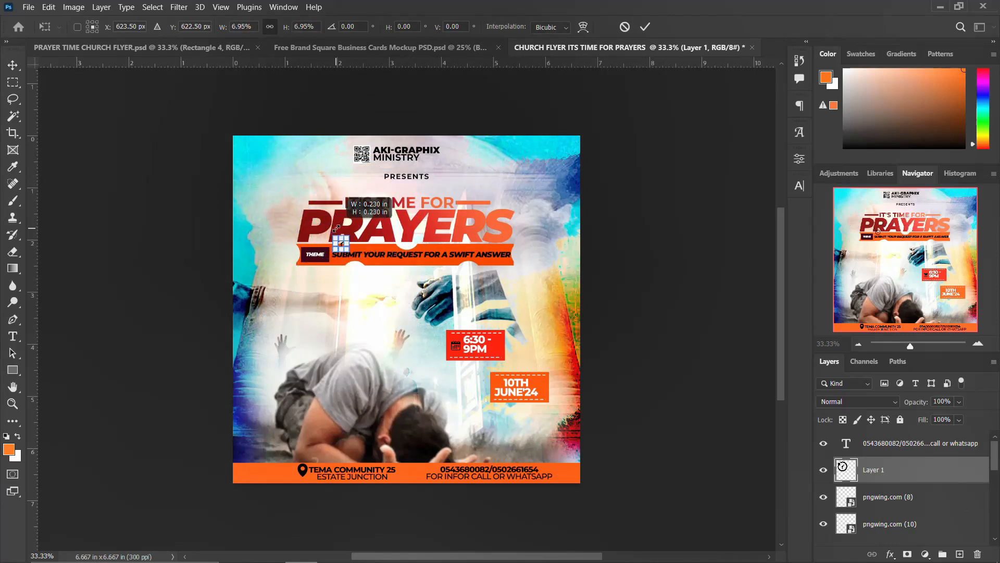
{"action": "key", "text": "Return"}
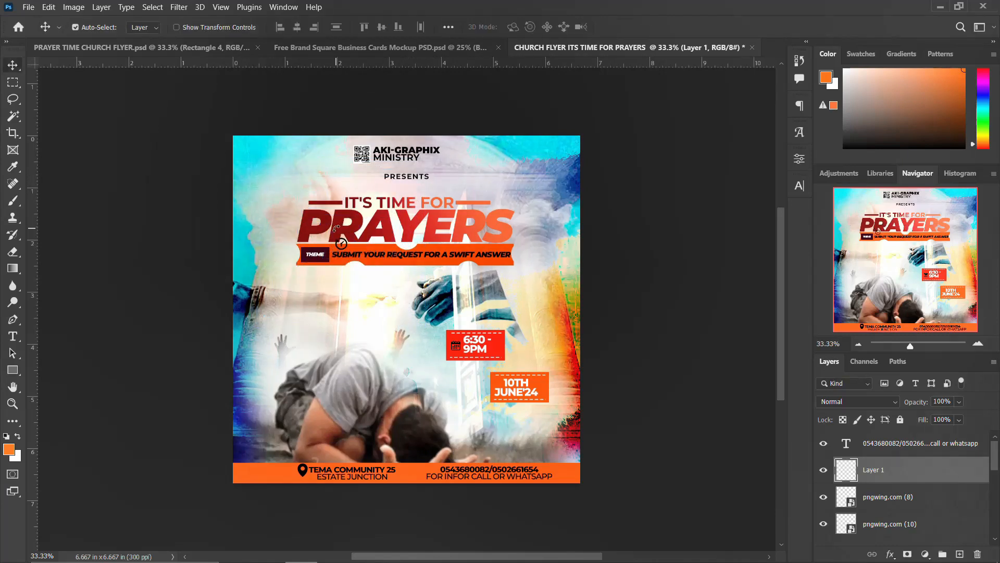
Step: Move the clock icon into the orange date box, right of the "10TH JUNE'24" text, and shrink it slightly
{"action": "key", "text": "ctrl+plus"}
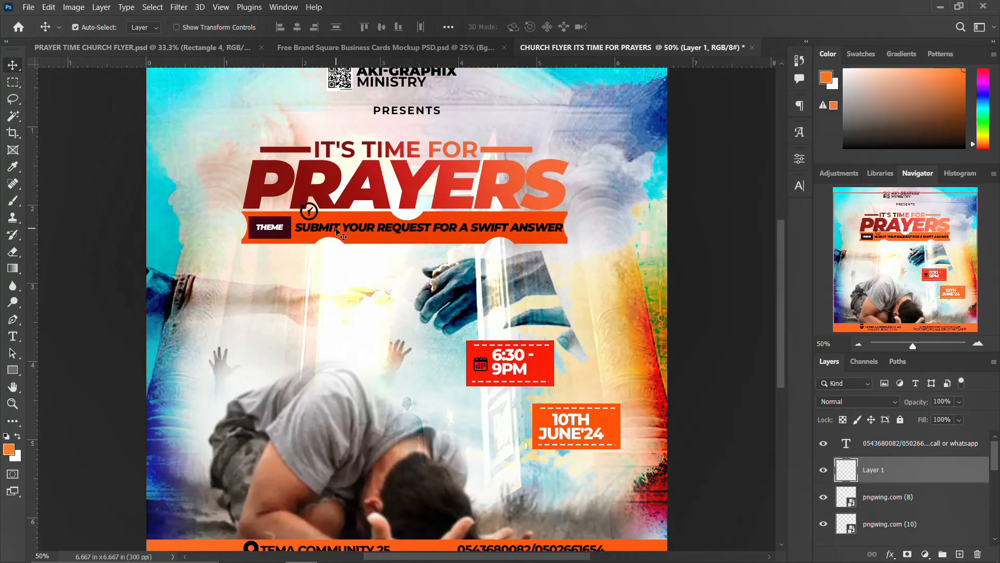
{"action": "left_click_drag", "start_coordinate": [309, 211], "coordinate": [600, 418]}
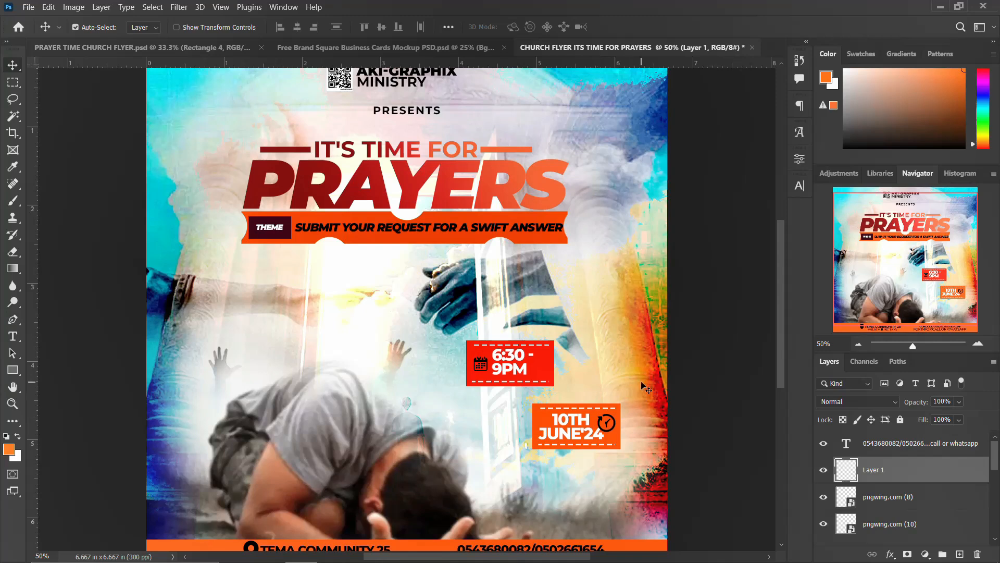
{"action": "key", "text": "ctrl+t"}
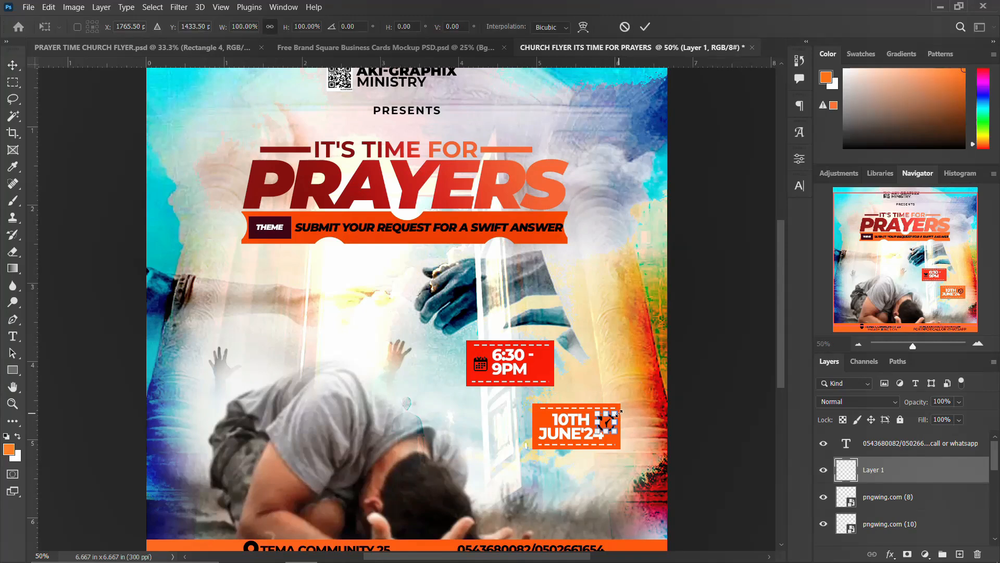
{"action": "left_click_drag", "start_coordinate": [614, 413], "coordinate": [610, 413]}
{"action": "key", "text": "Return"}
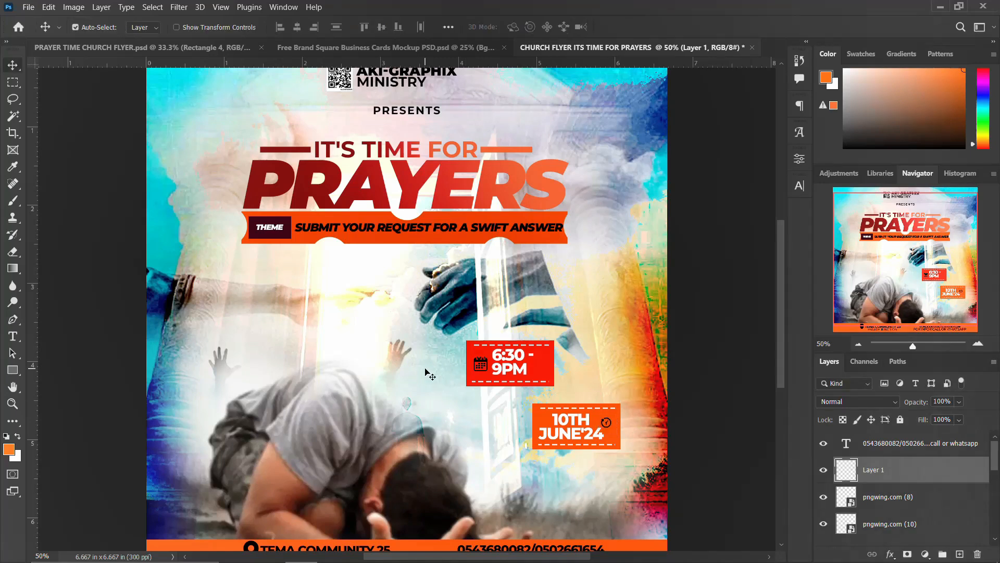
Step: Scale down the calendar icon in the red time box beside the "6:30 - 9PM" text
{"action": "left_click", "coordinate": [487, 363]}
{"action": "key", "text": "ctrl+t"}
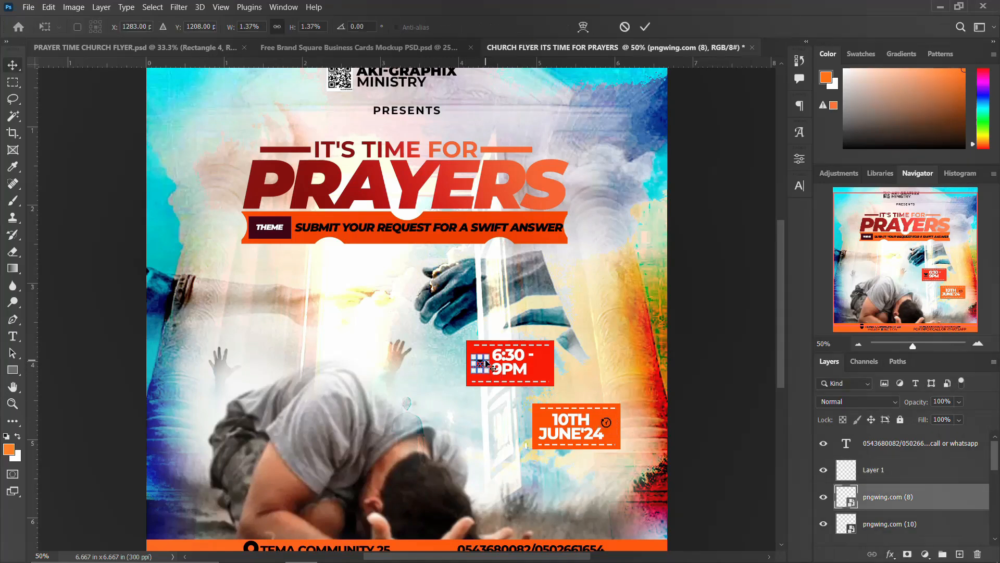
{"action": "left_click_drag", "start_coordinate": [485, 356], "coordinate": [483, 359]}
{"action": "key", "text": "Return"}
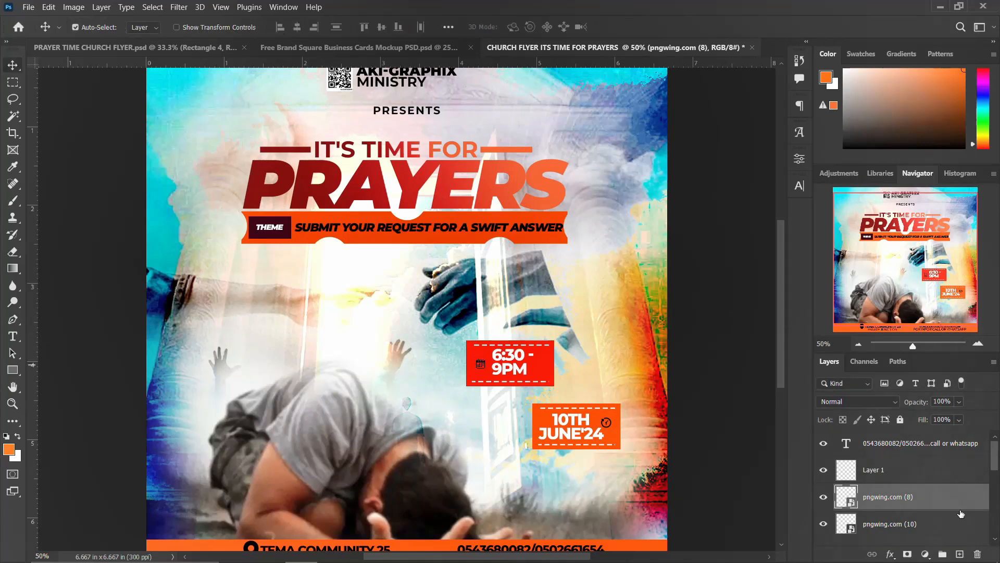
Step: Left-align the "TEMA COMMUNITY 25 ESTATE JUNCTION" footer text and reposition it beside the location pin icon
{"action": "scroll", "coordinate": [927, 492], "scroll_direction": "down", "scroll_amount": 2}
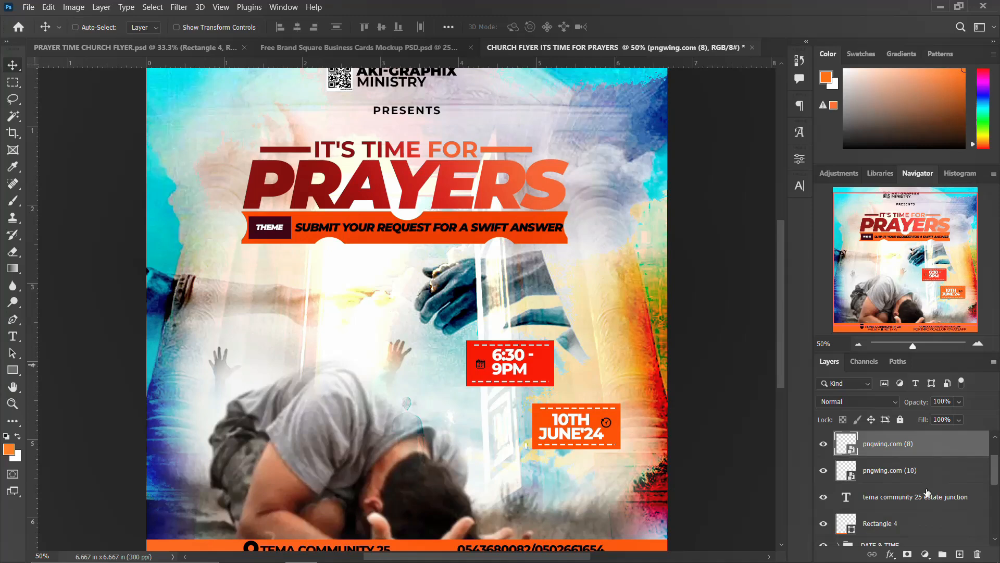
{"action": "key", "text": "ctrl+minus"}
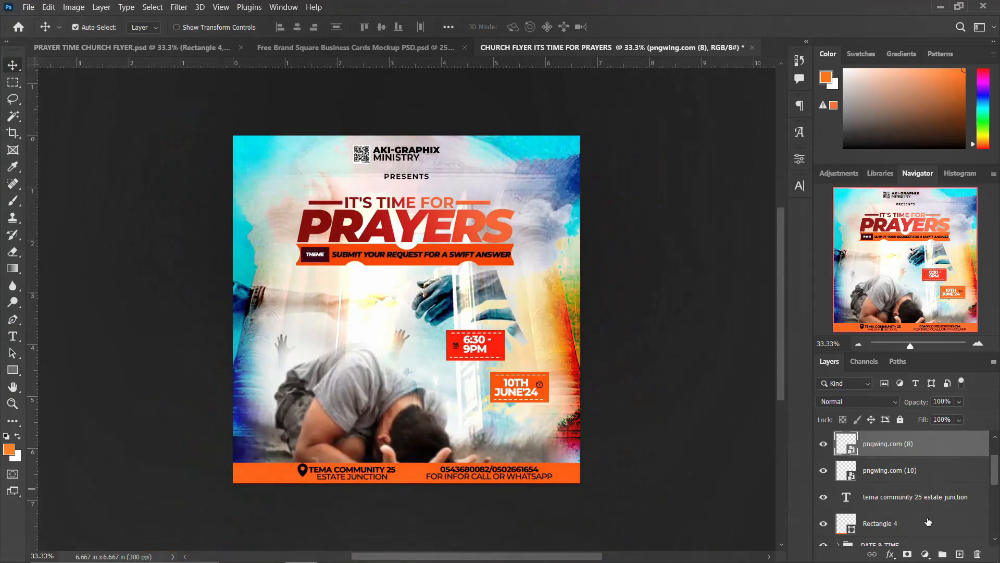
{"action": "scroll", "coordinate": [902, 508], "scroll_direction": "down", "scroll_amount": 1}
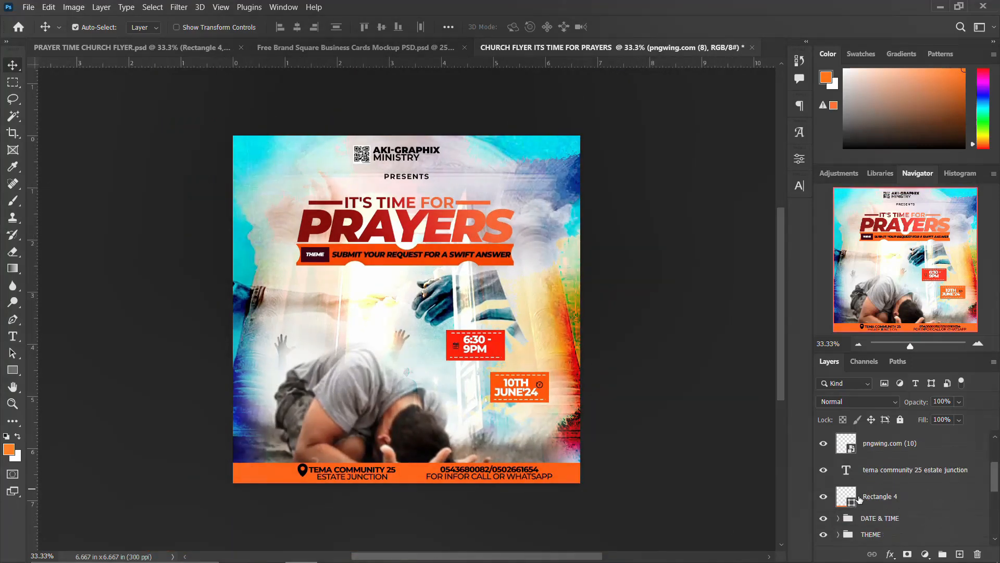
{"action": "scroll", "coordinate": [877, 459], "scroll_direction": "up", "scroll_amount": 2}
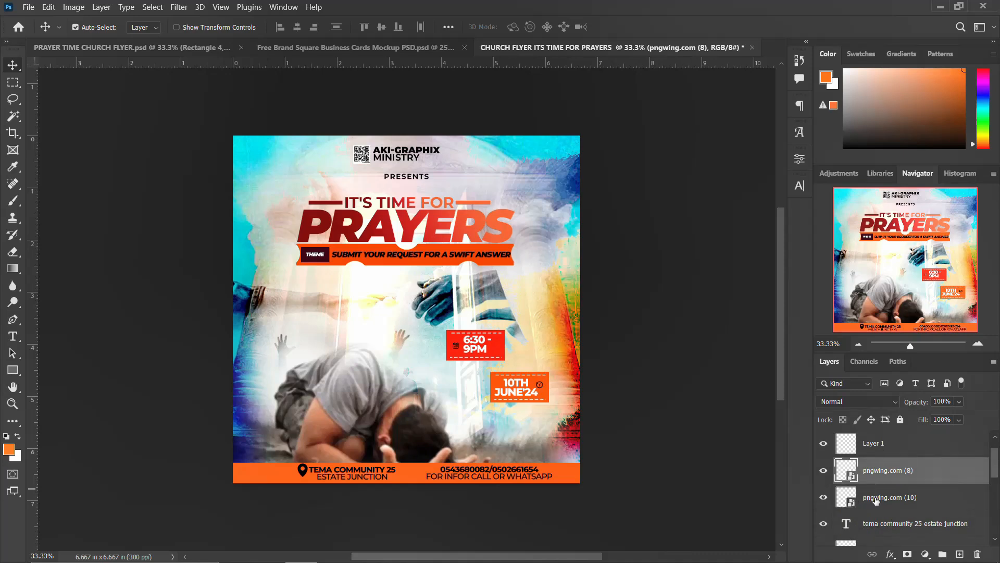
{"action": "left_click", "coordinate": [334, 477]}
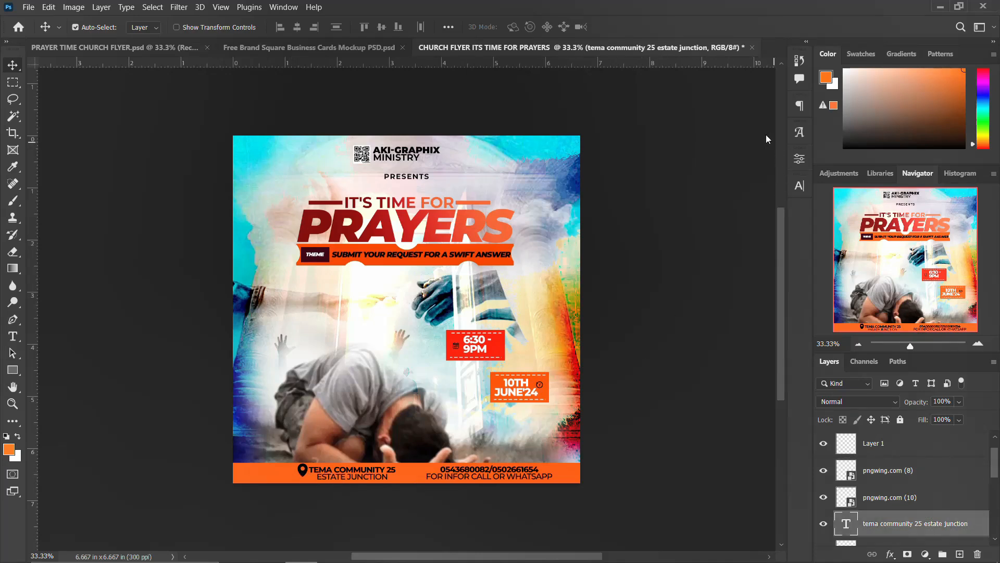
{"action": "left_click", "coordinate": [801, 106]}
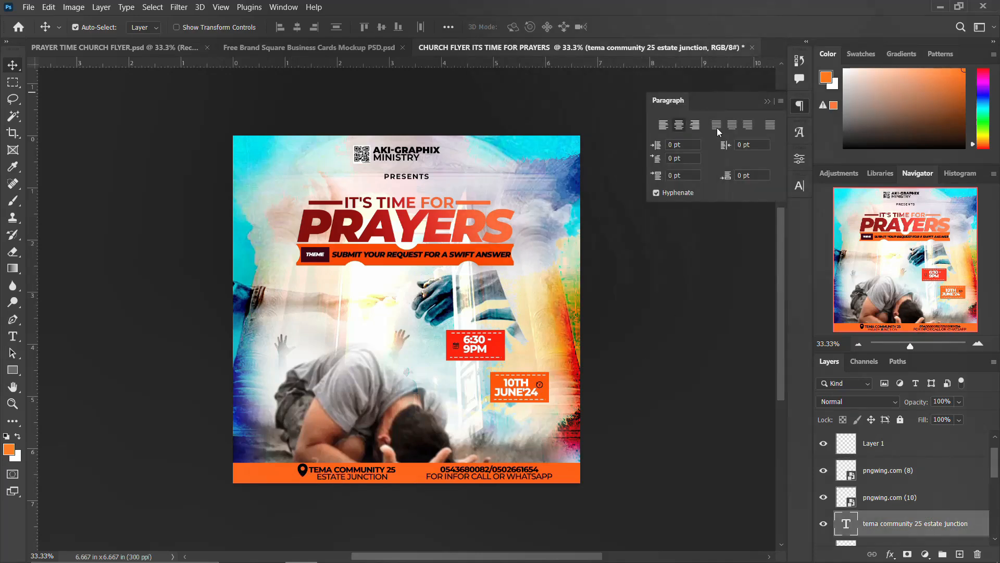
{"action": "left_click", "coordinate": [662, 126]}
{"action": "left_click_drag", "start_coordinate": [373, 484], "coordinate": [343, 473]}
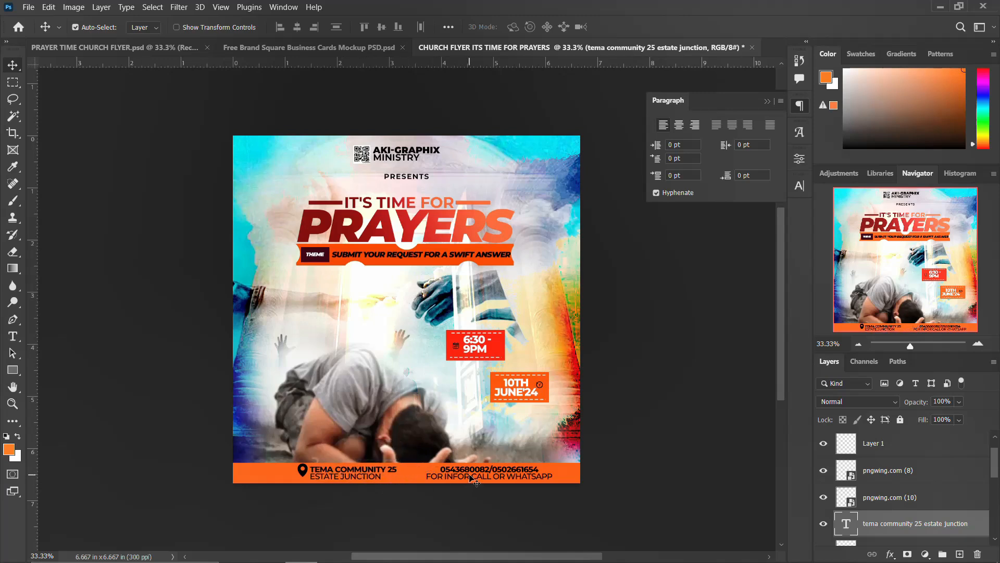
Step: Left-align the footer's contact text and move it back into place in the right half of the orange bar
{"action": "left_click", "coordinate": [472, 478]}
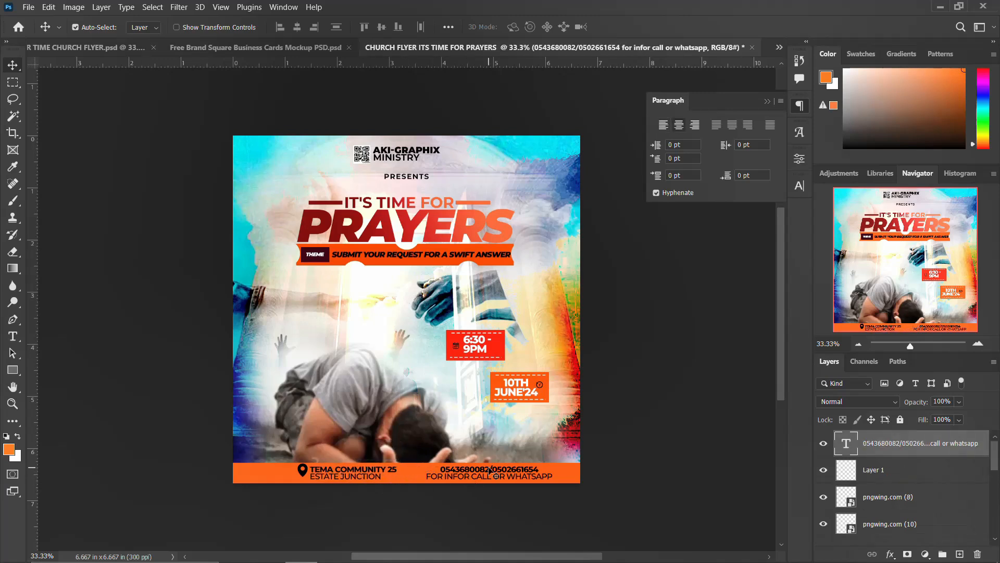
{"action": "left_click", "coordinate": [664, 126]}
{"action": "left_click_drag", "start_coordinate": [509, 473], "coordinate": [455, 474]}
{"action": "mouse_move", "coordinate": [480, 561]}
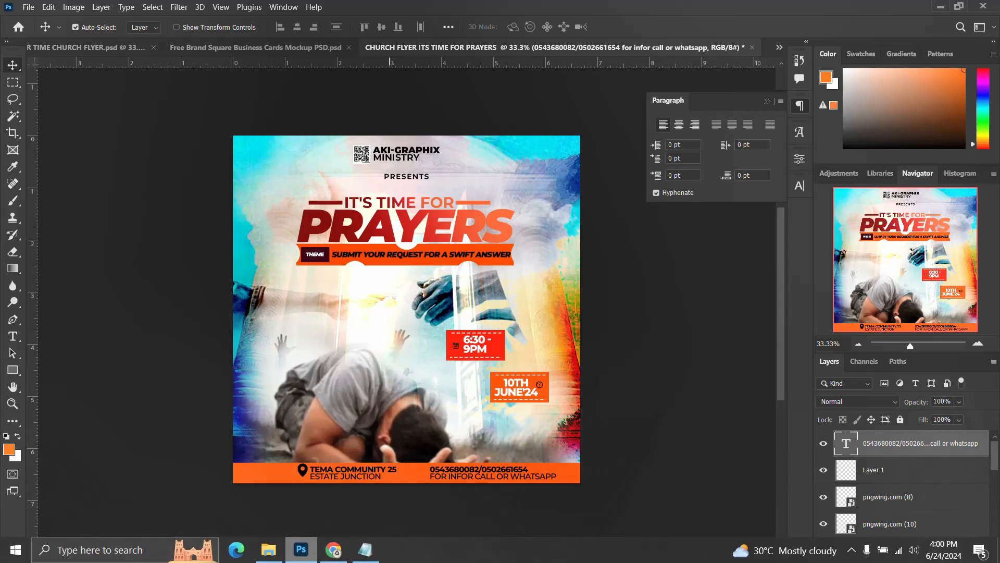
{"action": "left_click", "coordinate": [276, 553]}
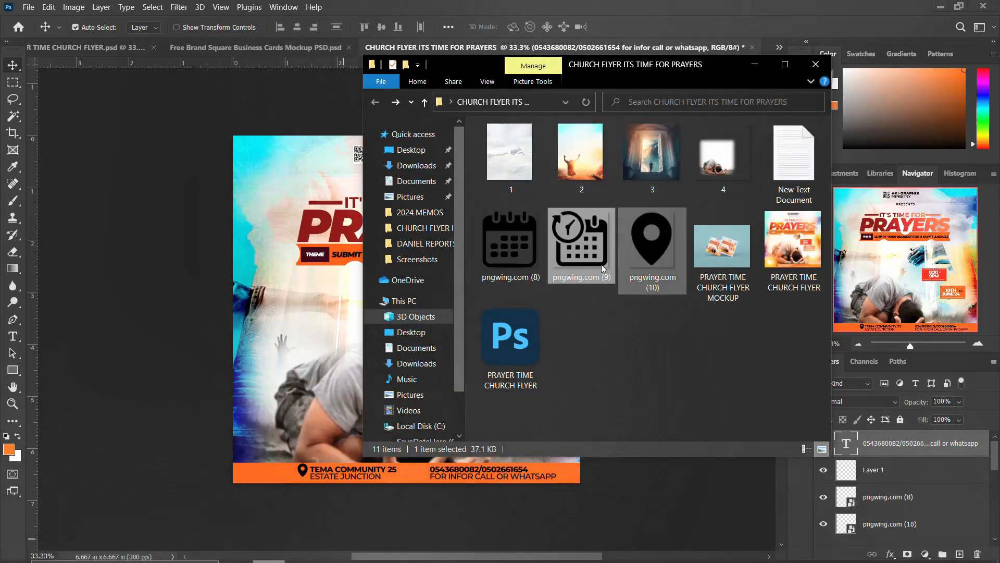
{"action": "left_click", "coordinate": [639, 4]}
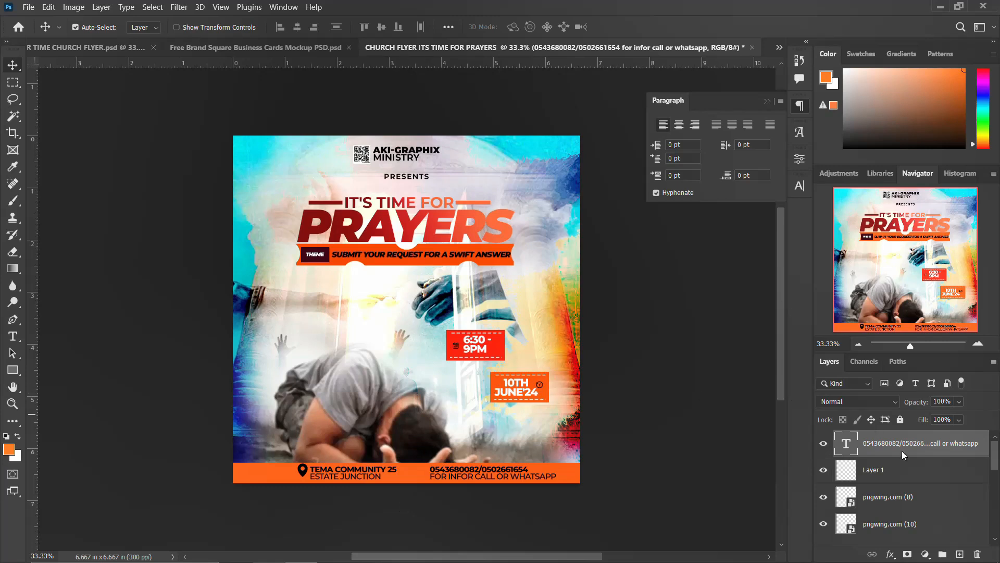
Step: Group the layers from Rectangle 4 up to the contact text as "DETAILS" and collapse the BACKGROUND group
{"action": "scroll", "coordinate": [908, 468], "scroll_direction": "down", "scroll_amount": 2}
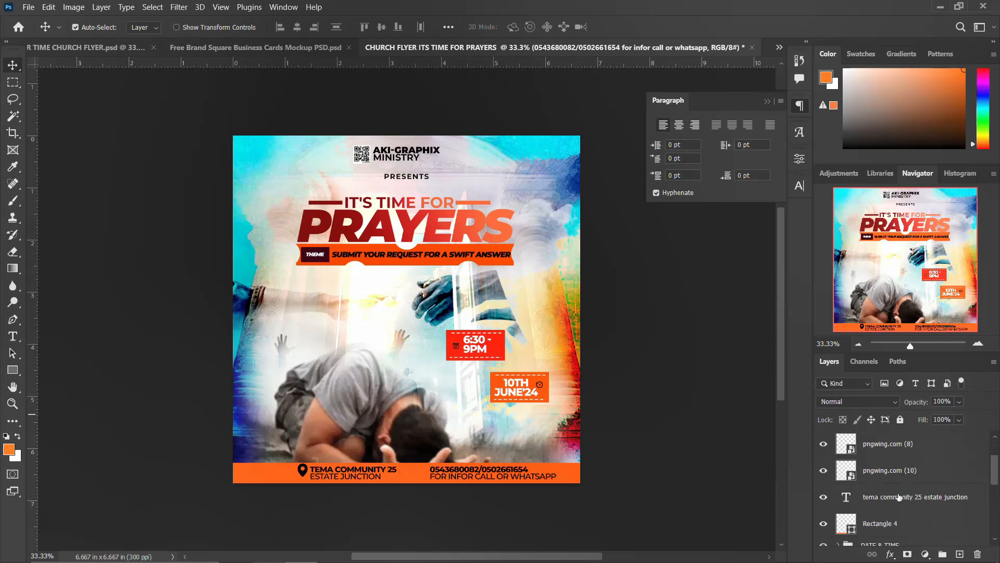
{"action": "left_click", "coordinate": [866, 529]}
{"action": "scroll", "coordinate": [866, 531], "scroll_direction": "up", "scroll_amount": 2}
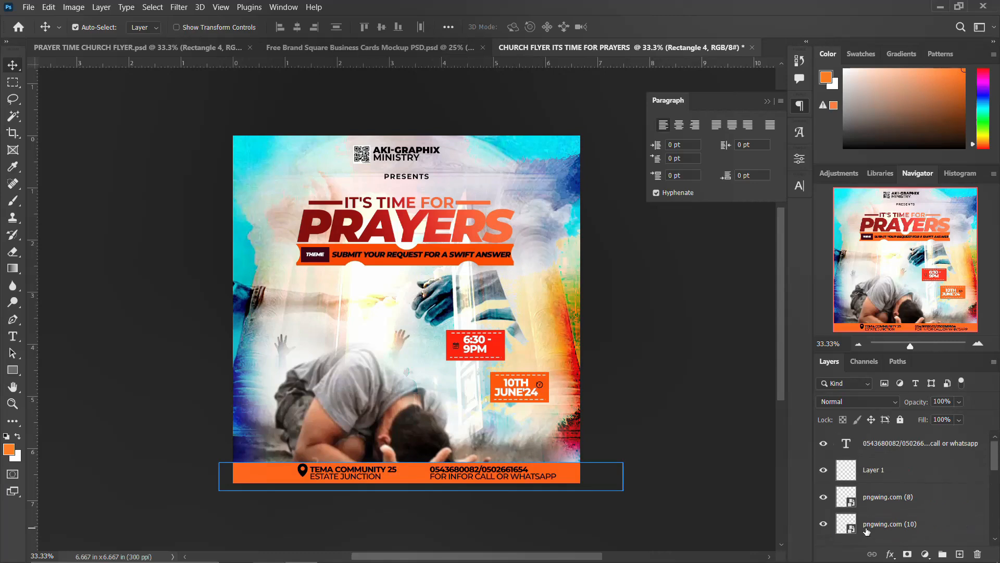
{"action": "left_click", "coordinate": [918, 448], "text": "shift"}
{"action": "key", "text": "ctrl+g"}
{"action": "double_click", "coordinate": [869, 439]}
{"action": "type", "text": "D"}
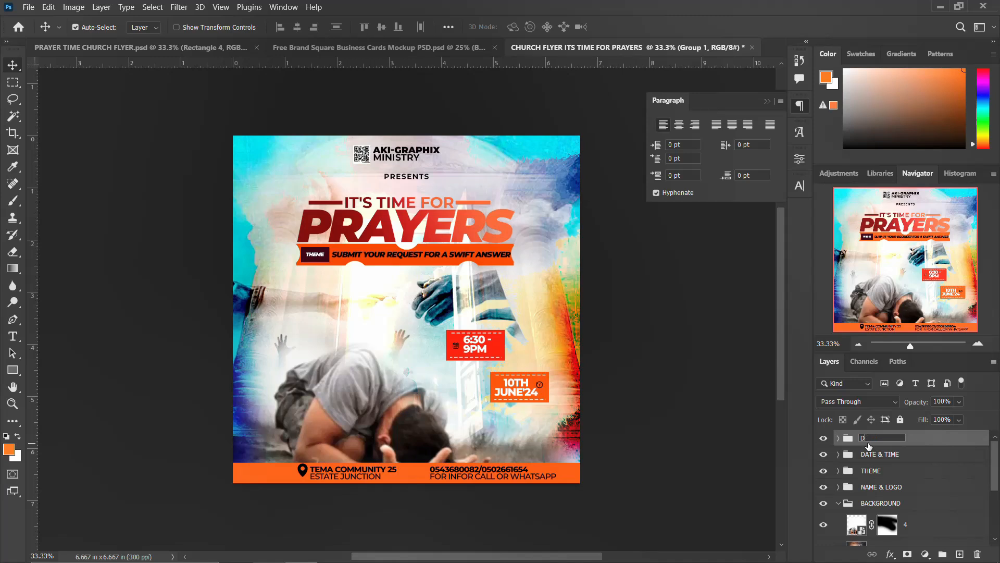
{"action": "key", "text": "Return"}
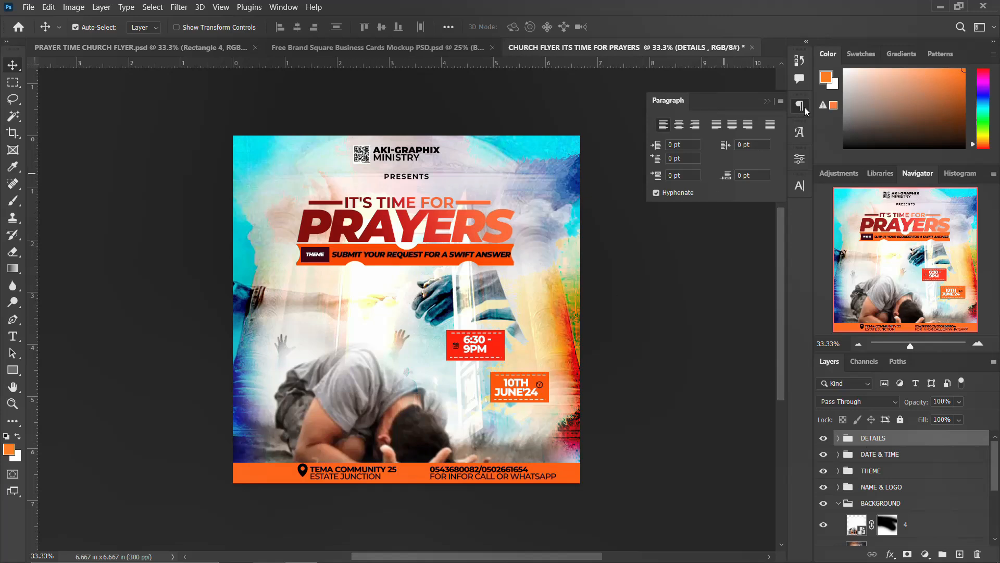
{"action": "left_click", "coordinate": [805, 111]}
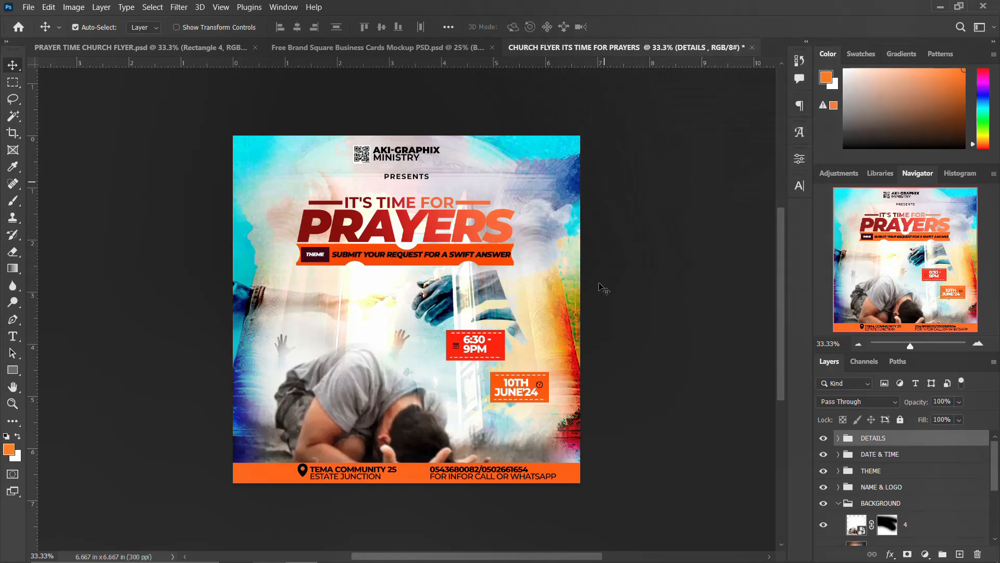
{"action": "left_click", "coordinate": [848, 503]}
{"action": "left_click", "coordinate": [838, 503]}
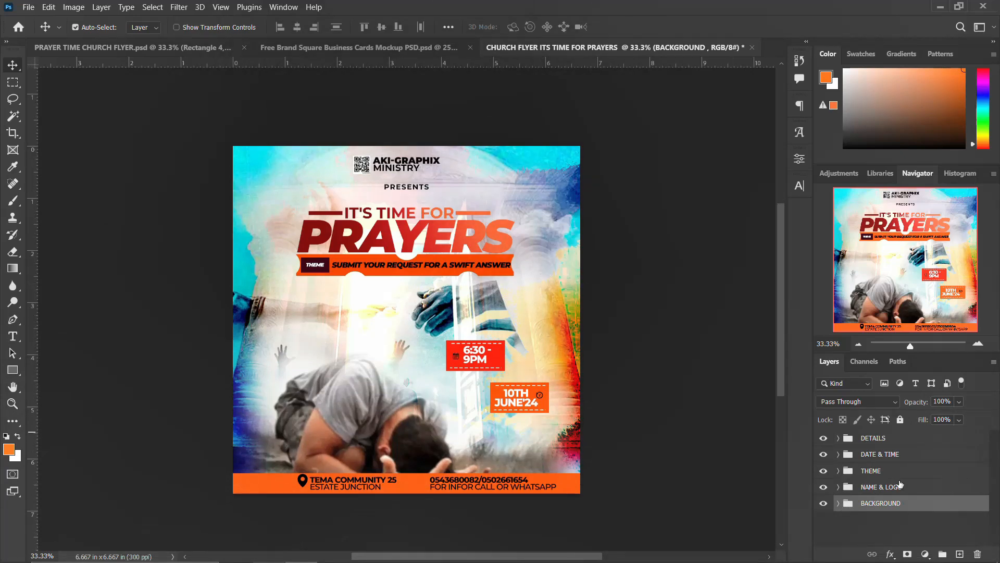
Step: Scale the THEME group up to about 122% and shift it slightly down below the "PRESENTS" text
{"action": "left_click", "coordinate": [871, 471]}
{"action": "key", "text": "ctrl+t"}
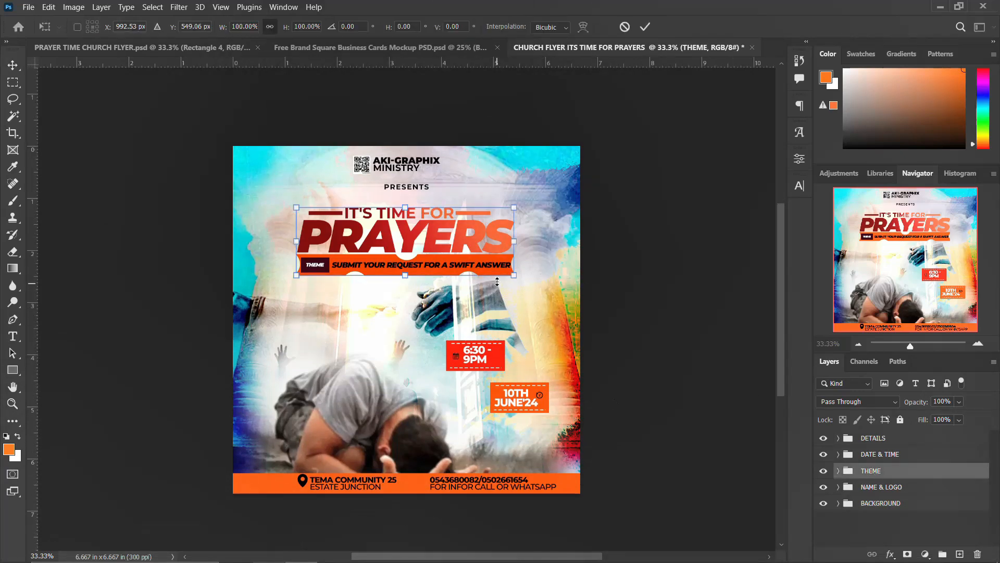
{"action": "left_click_drag", "start_coordinate": [512, 279], "coordinate": [532, 287]}
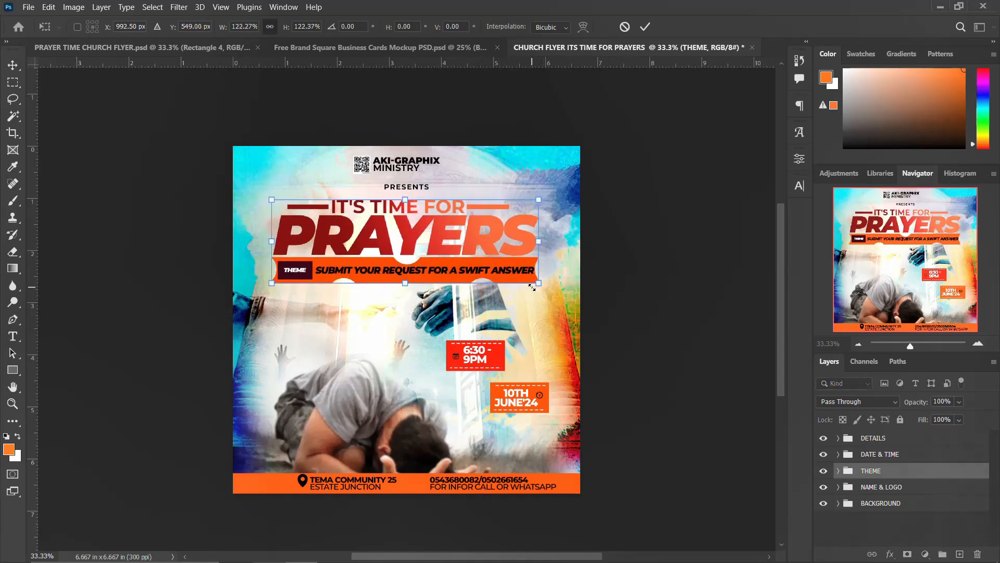
{"action": "key", "text": "Down"}
{"action": "key", "text": "Down"}
{"action": "key", "text": "Down"}
{"action": "left_click_drag", "start_coordinate": [532, 286], "coordinate": [534, 290]}
{"action": "key", "text": "Return"}
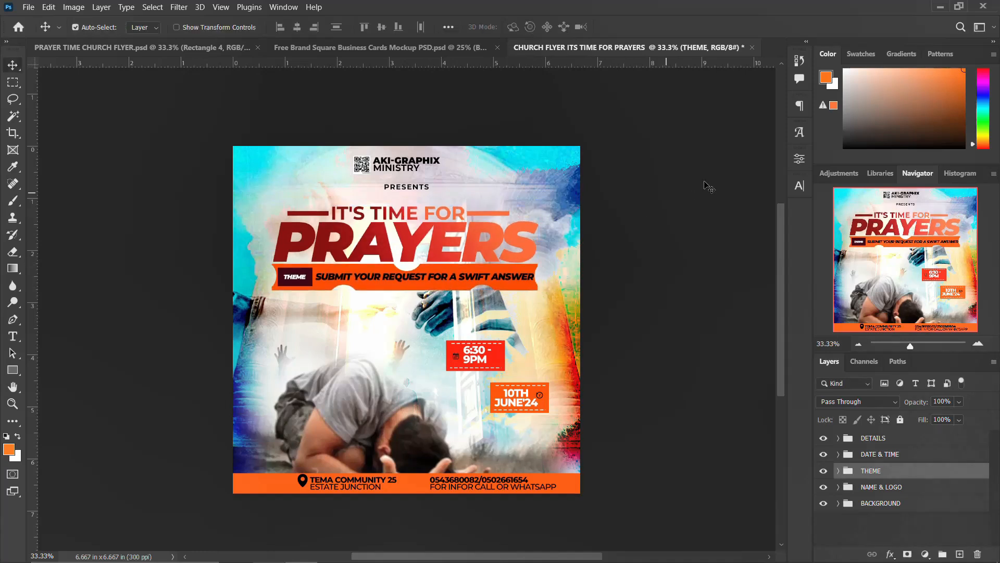
Step: Paste the copied orange glow image above all groups and set its blend mode to Screen
{"action": "key", "text": "ctrl+v"}
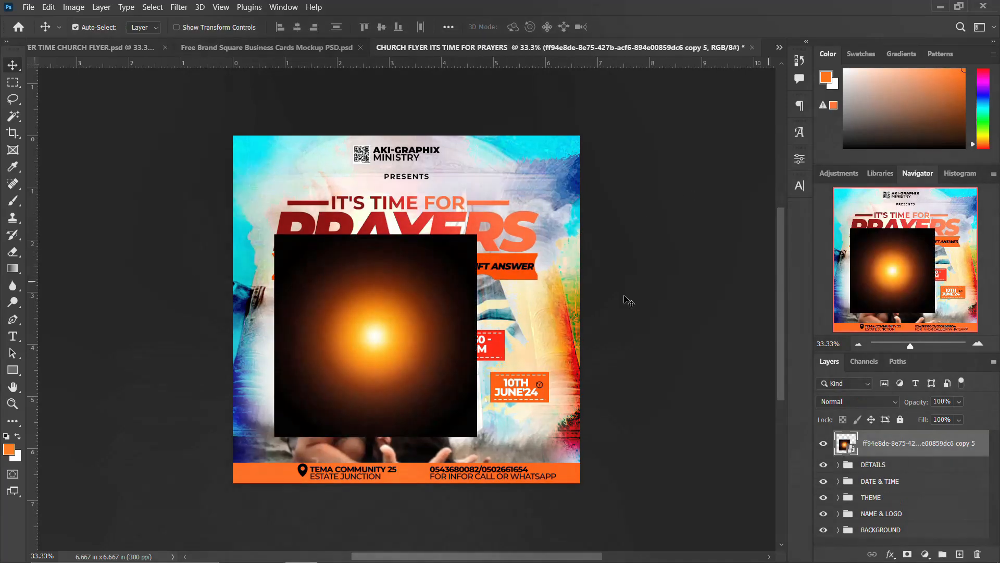
{"action": "left_click", "coordinate": [852, 402]}
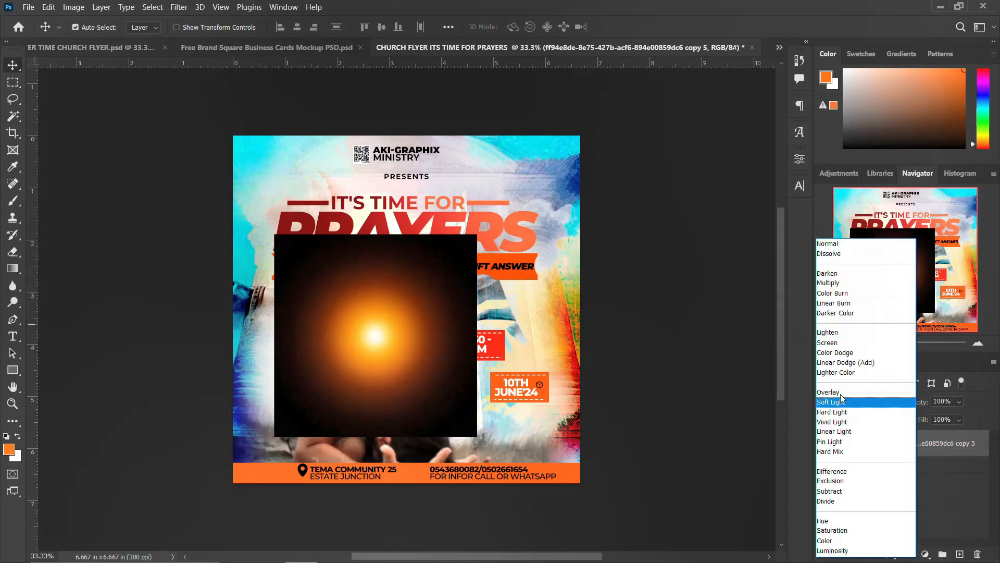
{"action": "left_click", "coordinate": [832, 344]}
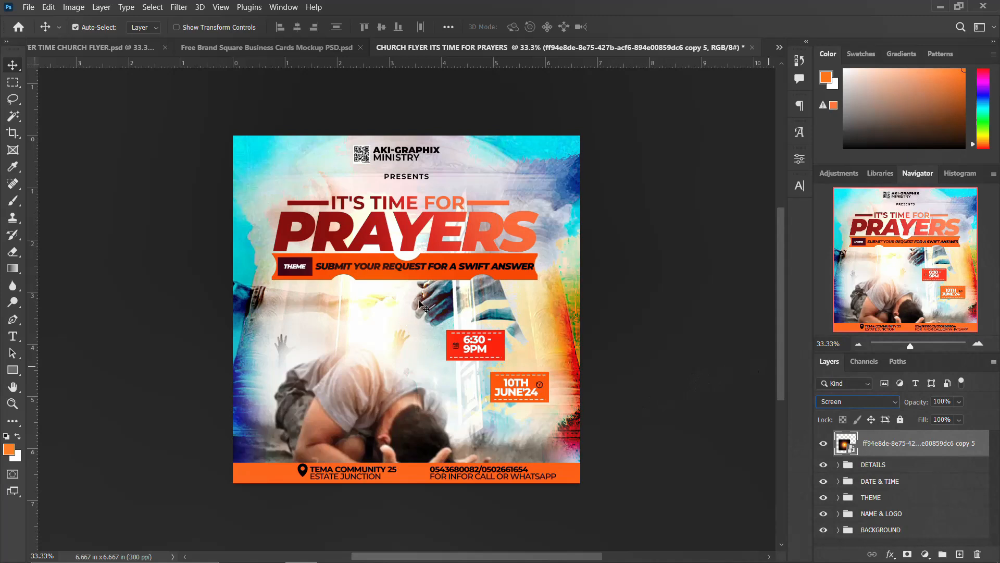
Step: Reposition the glow and spread copies of it over the flyer's corners, sides and top centre
{"action": "key", "text": "ctrl+t"}
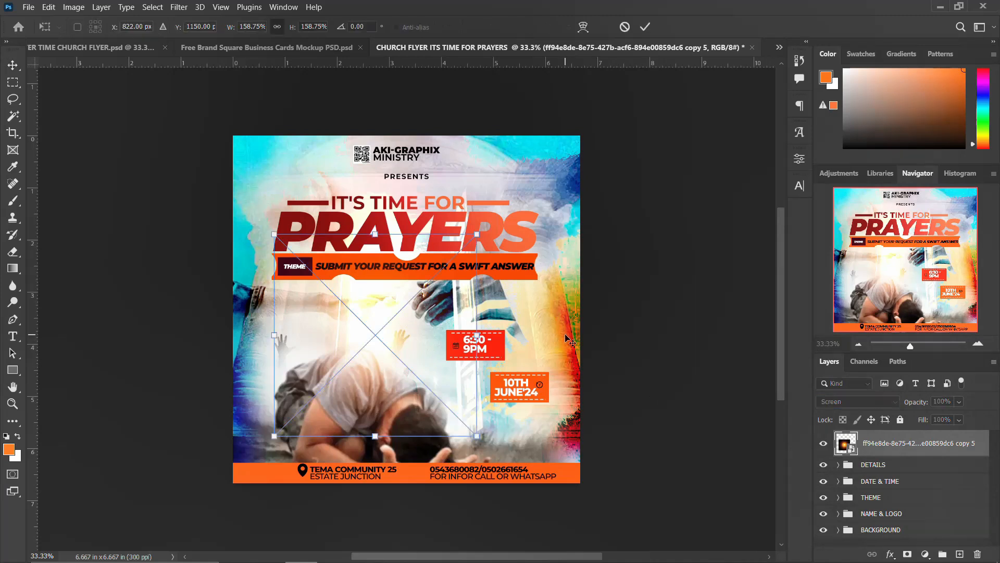
{"action": "left_click_drag", "start_coordinate": [401, 338], "coordinate": [265, 188]}
{"action": "key", "text": "Return"}
{"action": "left_click_drag", "start_coordinate": [415, 186], "coordinate": [405, 139]}
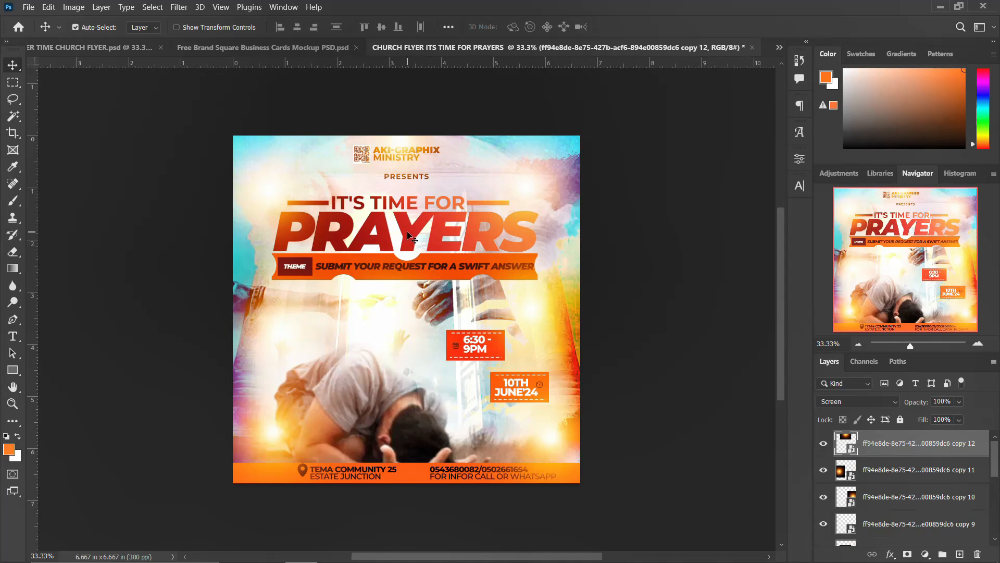
{"action": "left_click_drag", "start_coordinate": [272, 434], "coordinate": [252, 444]}
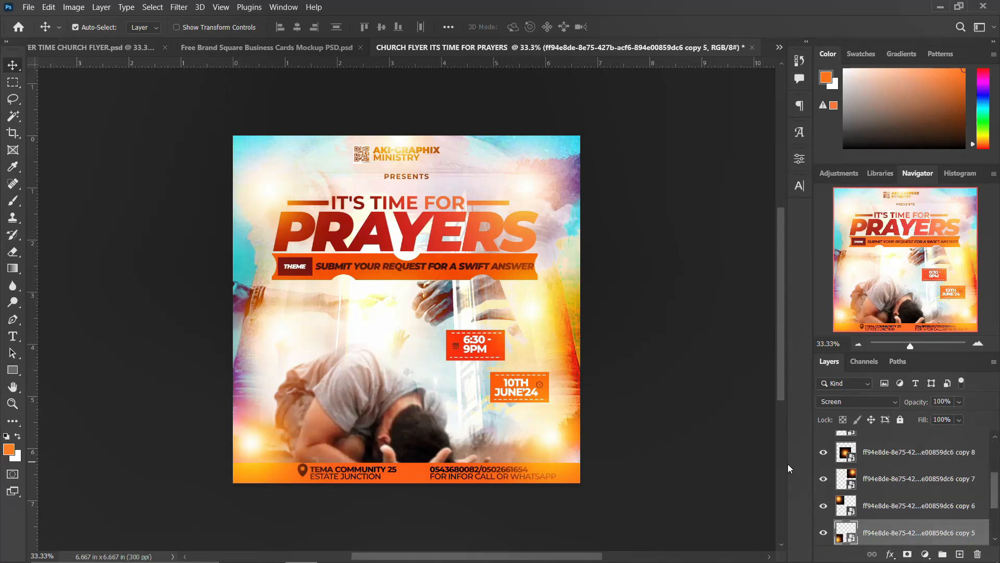
Step: Group all the glow layers, from copy 5 to copy 12, and name the group "GLOW EFFECTD"
{"action": "scroll", "coordinate": [903, 511], "scroll_direction": "down", "scroll_amount": 2}
{"action": "scroll", "coordinate": [903, 482], "scroll_direction": "up", "scroll_amount": 6}
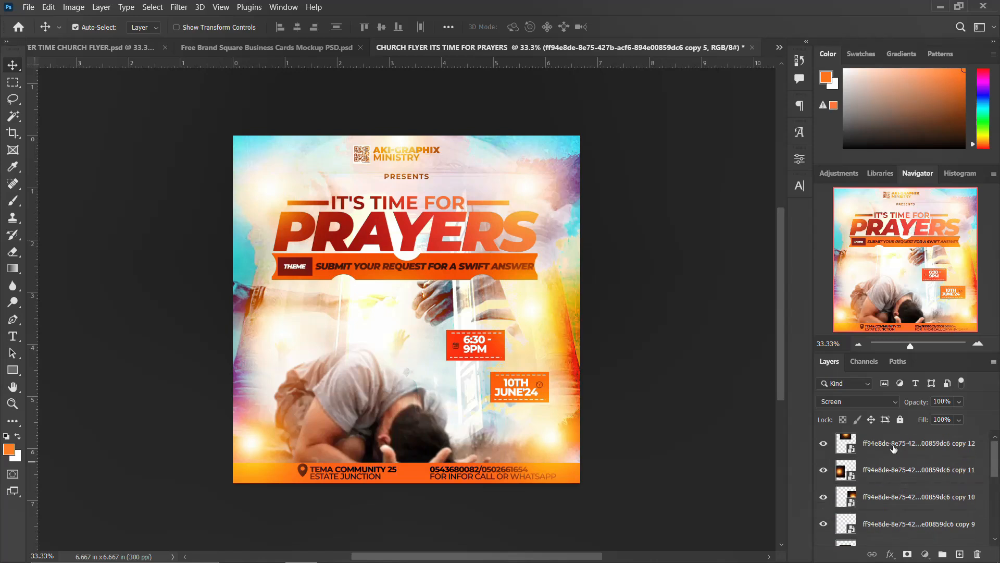
{"action": "left_click", "coordinate": [893, 448], "text": "shift"}
{"action": "key", "text": "ctrl+g"}
{"action": "double_click", "coordinate": [871, 438]}
{"action": "type", "text": "GLOW EFFECTD"}
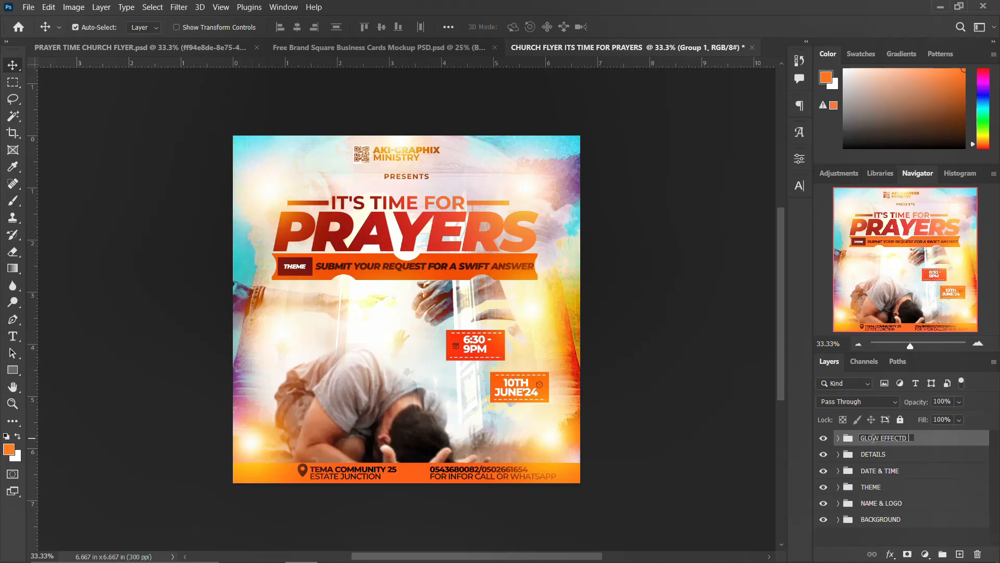
{"action": "key", "text": "Return"}
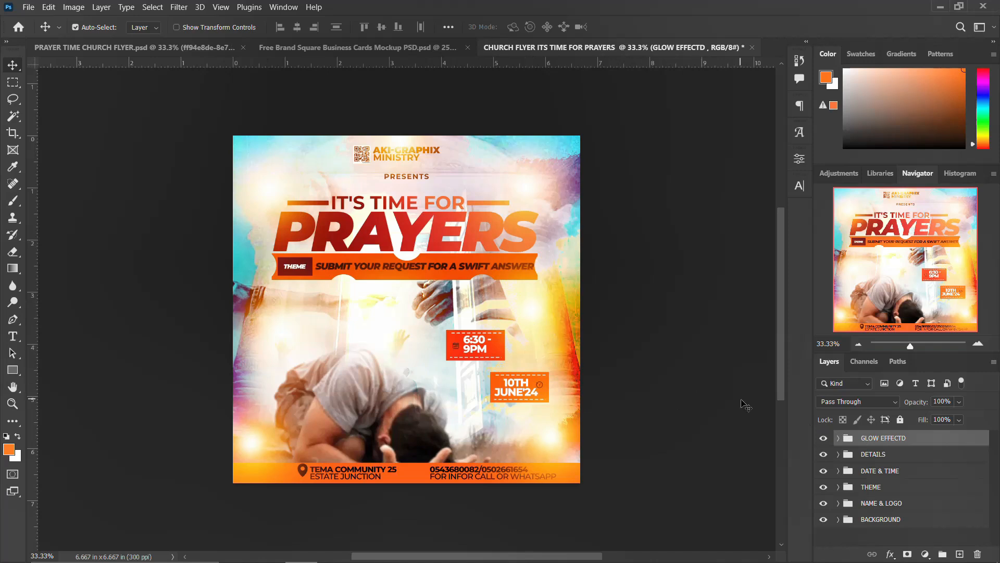
Step: Stamp all visible layers into a new top layer and convert it to a smart object
{"action": "key", "text": "ctrl+shift+alt+e"}
{"action": "right_click", "coordinate": [897, 446]}
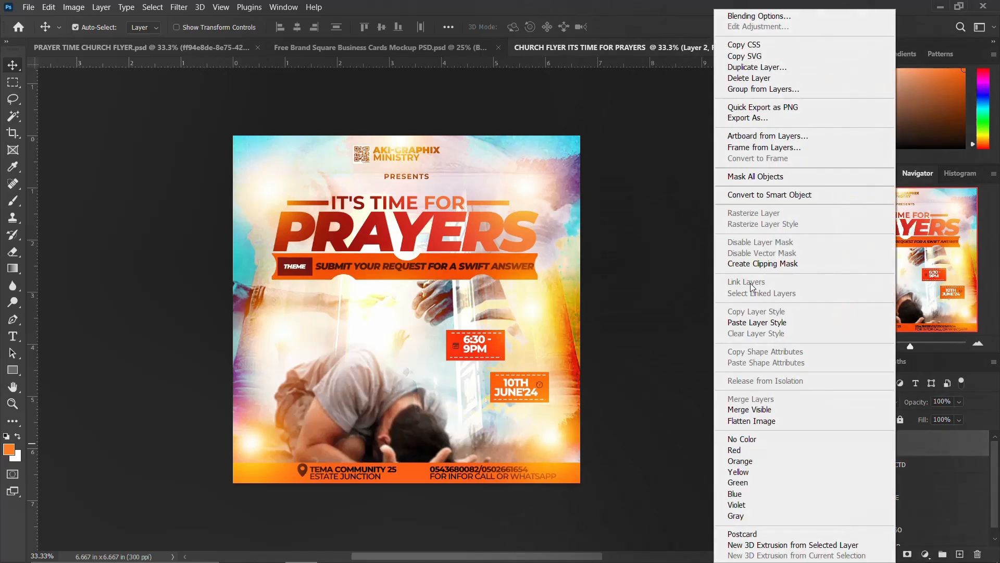
{"action": "left_click", "coordinate": [775, 194]}
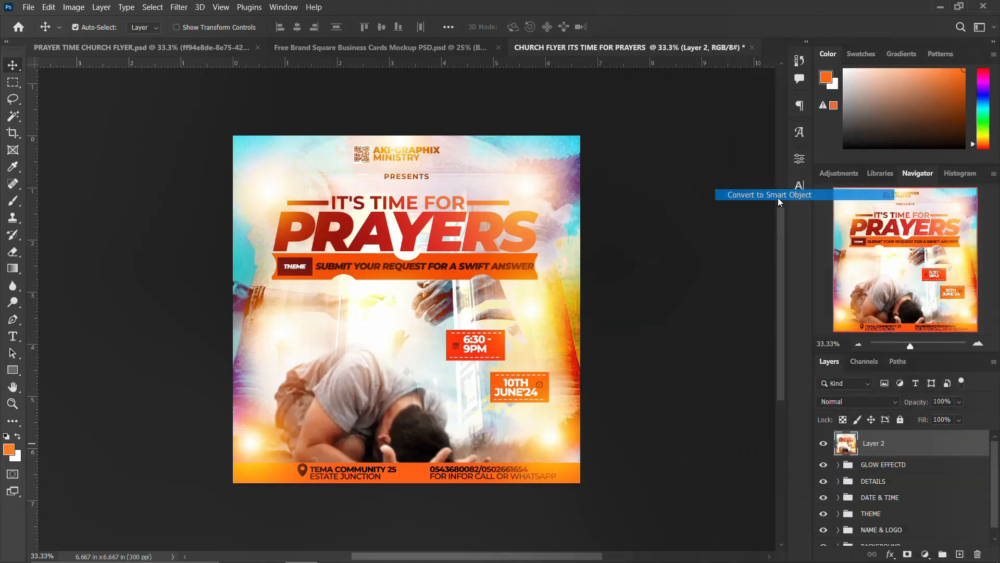
Step: Open the merged smart object in the Camera Raw Filter and set Temperature +6, Tint +16, Exposure -0.25 and Contrast +18
{"action": "left_click", "coordinate": [188, 8]}
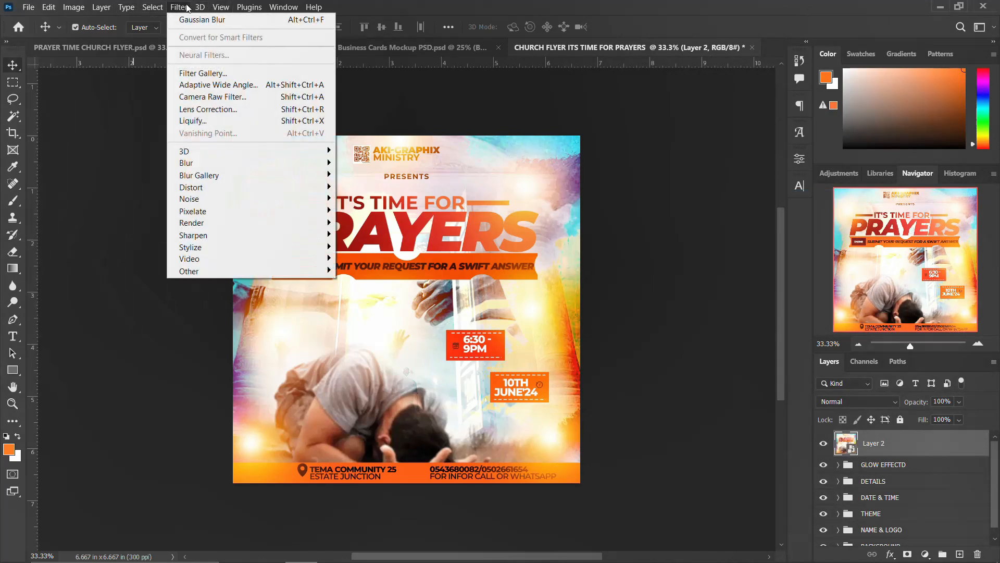
{"action": "left_click", "coordinate": [231, 97]}
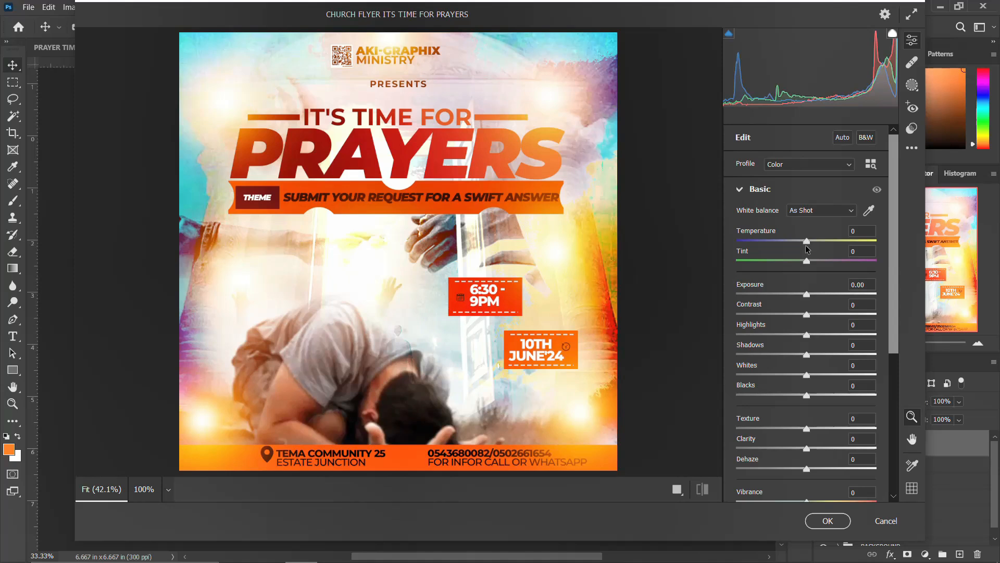
{"action": "left_click_drag", "start_coordinate": [805, 239], "coordinate": [817, 258]}
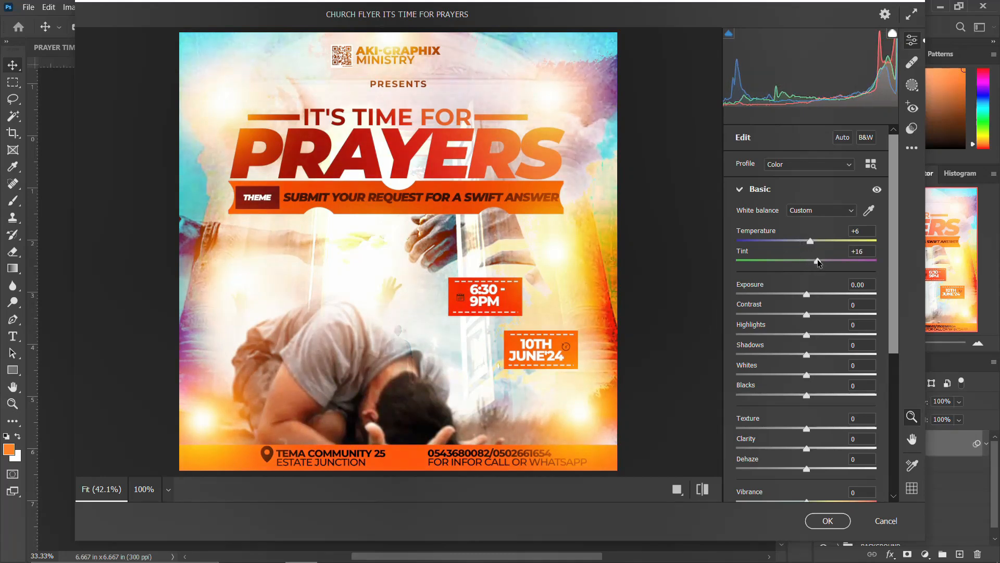
{"action": "left_click_drag", "start_coordinate": [807, 294], "coordinate": [819, 319]}
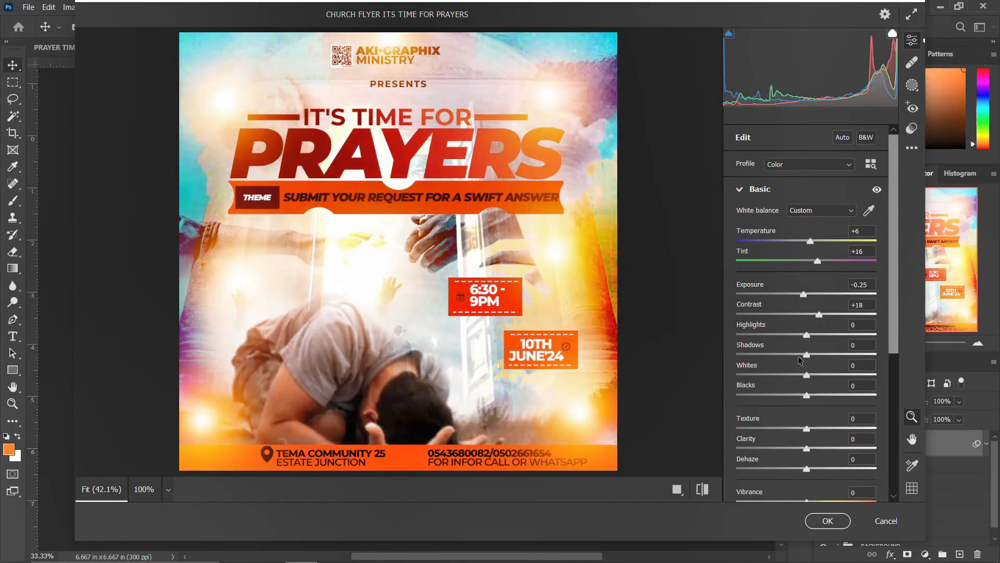
Step: Set Shadows to +18, Whites to +23, Blacks to +3, Texture to +13, Clarity to +12 and Dehaze to +14
{"action": "mouse_move", "coordinate": [808, 354]}
{"action": "left_mouse_down"}
{"action": "mouse_move", "coordinate": [820, 355]}
{"action": "mouse_move", "coordinate": [812, 374]}
{"action": "mouse_move", "coordinate": [824, 374]}
{"action": "mouse_move", "coordinate": [824, 397]}
{"action": "mouse_move", "coordinate": [786, 396]}
{"action": "mouse_move", "coordinate": [810, 365]}
{"action": "left_mouse_up"}
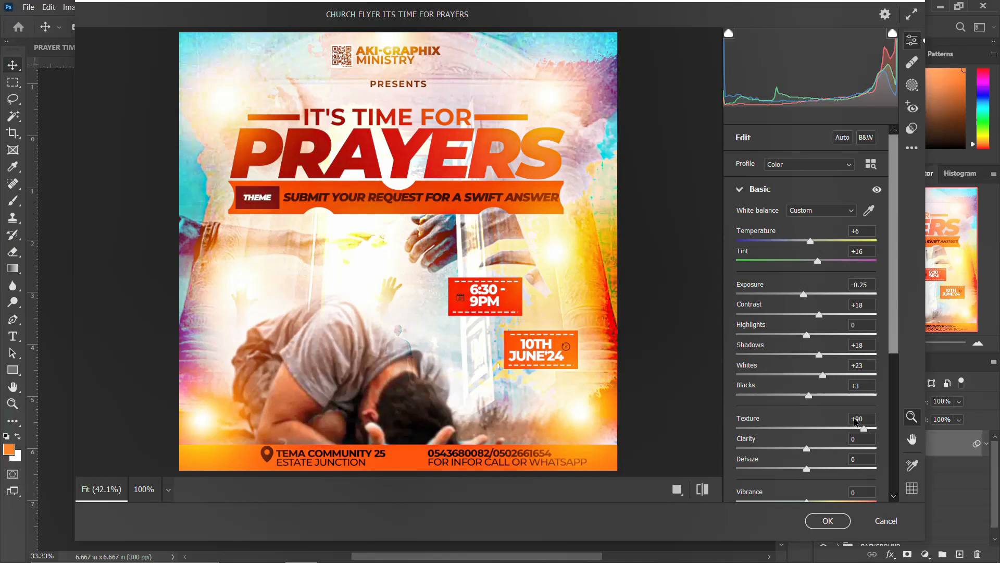
{"action": "left_click_drag", "start_coordinate": [840, 427], "coordinate": [816, 434]}
{"action": "scroll", "coordinate": [815, 430], "scroll_direction": "down", "scroll_amount": 3}
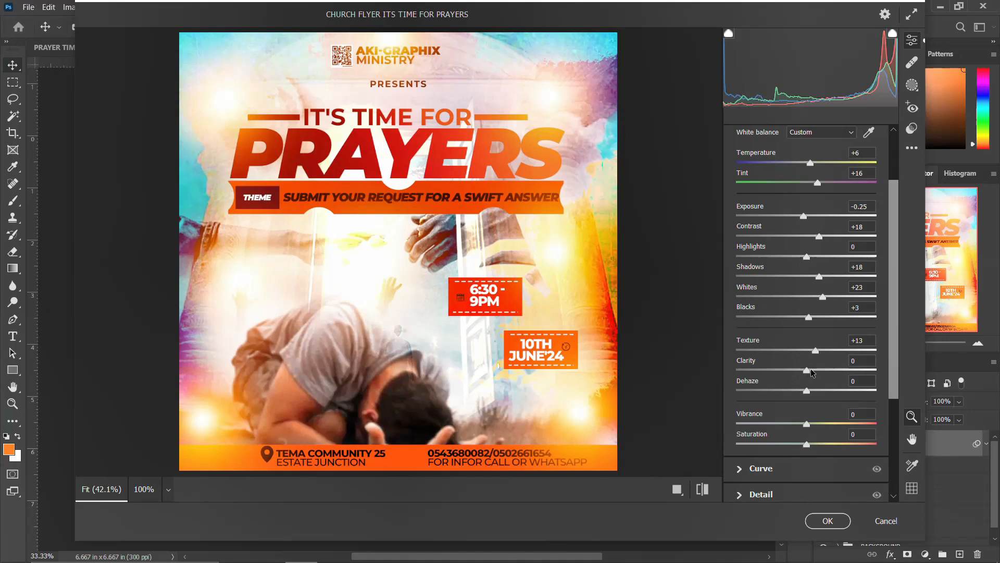
{"action": "left_click_drag", "start_coordinate": [808, 370], "coordinate": [817, 373]}
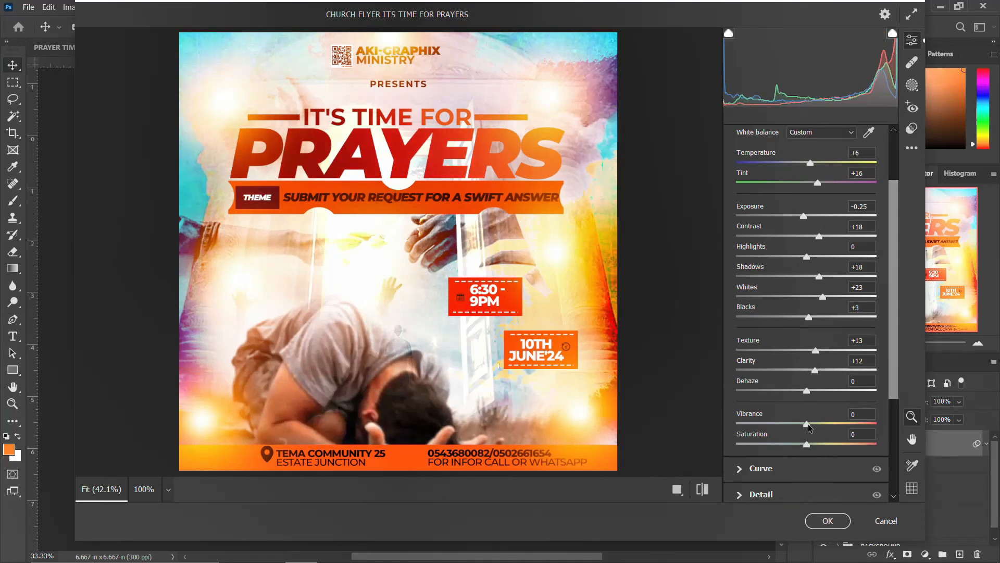
{"action": "left_click_drag", "start_coordinate": [807, 390], "coordinate": [817, 359]}
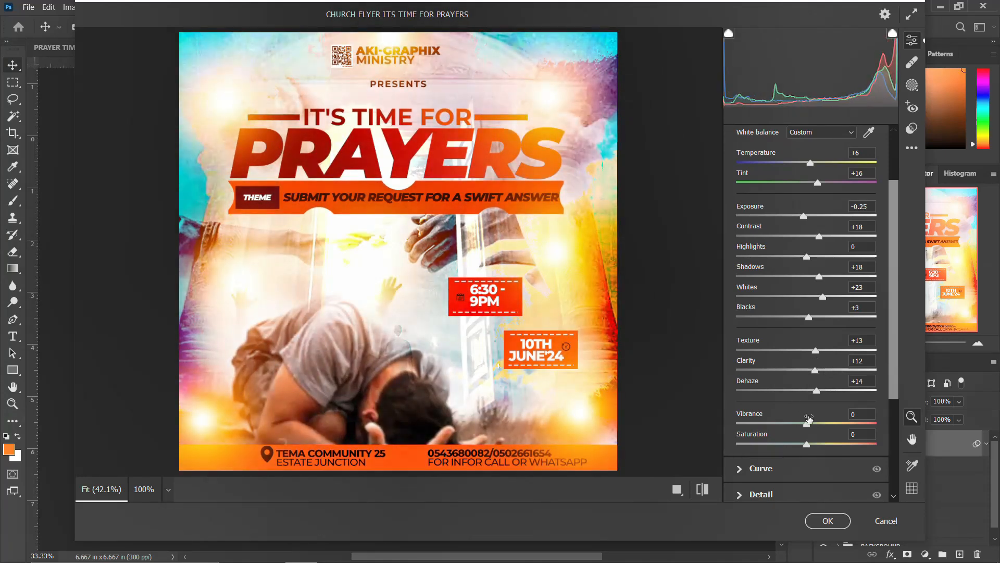
Step: Set Vibrance to +5 and Saturation to +12, compare before and after side by side, and apply the Camera Raw grade
{"action": "left_click_drag", "start_coordinate": [806, 423], "coordinate": [813, 445]}
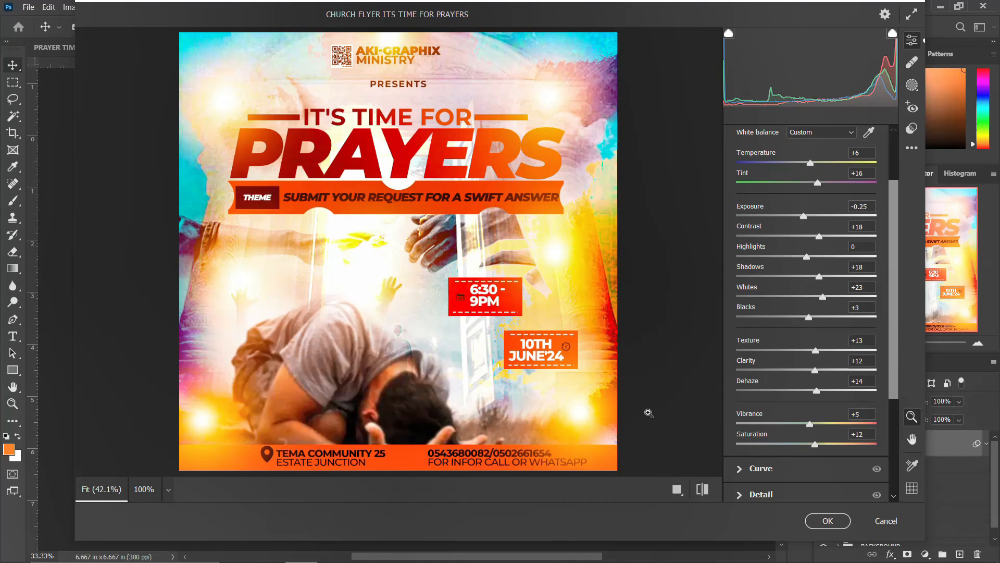
{"action": "left_click", "coordinate": [676, 489]}
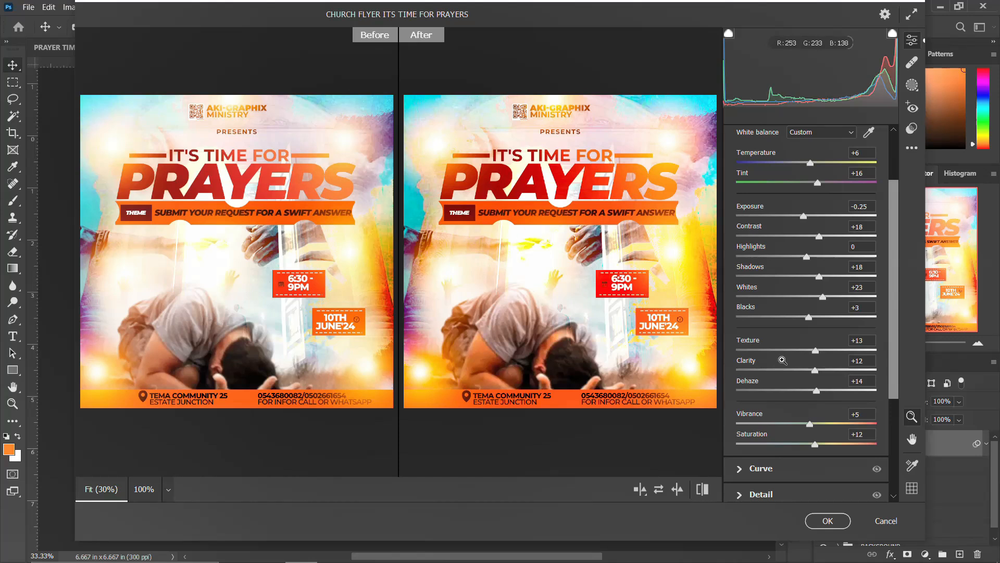
{"action": "left_click", "coordinate": [827, 521]}
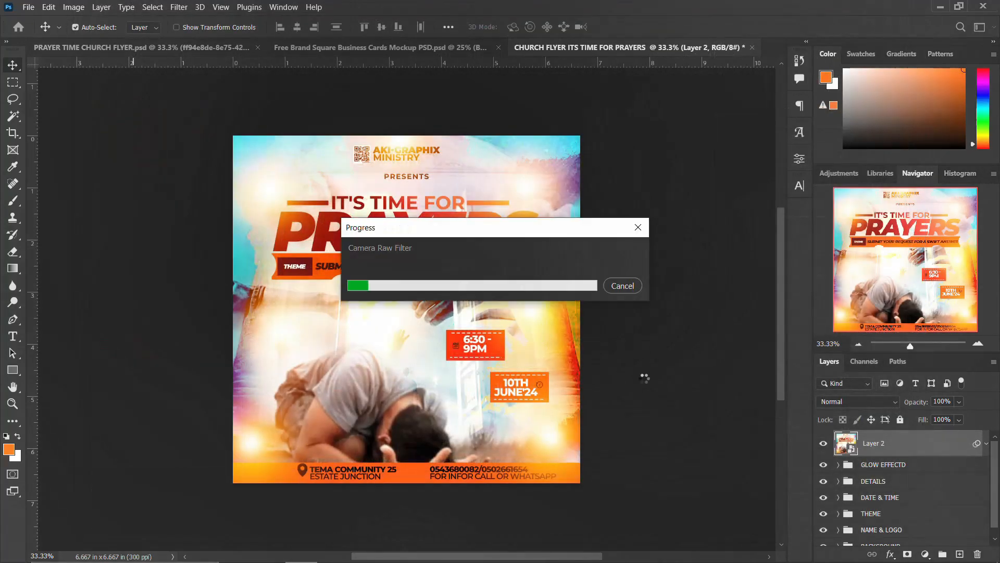
Step: Compare the flyer with and without the graded top layer, and collapse that layer's smart filter list
{"action": "left_click", "coordinate": [824, 445]}
{"action": "left_click", "coordinate": [823, 445]}
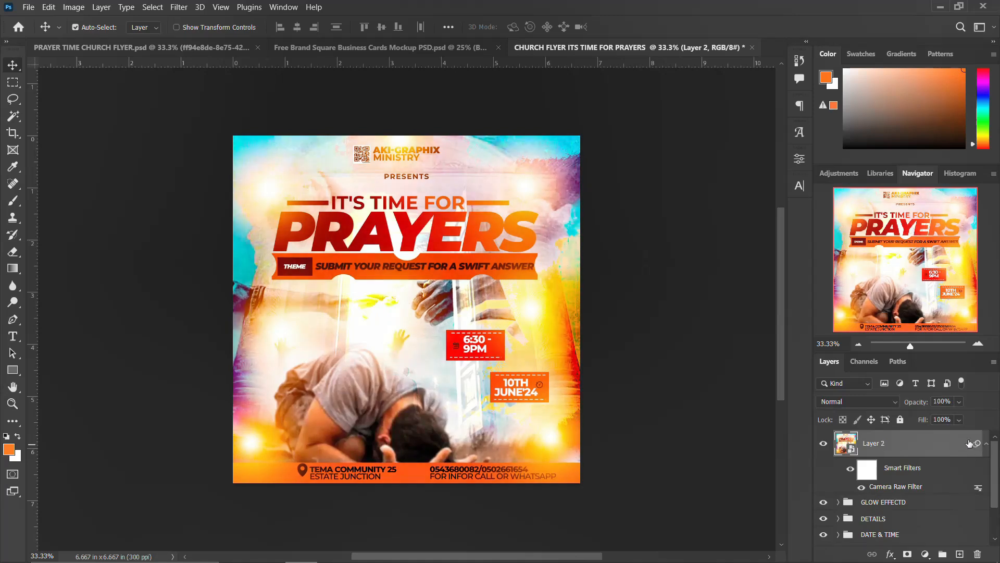
{"action": "left_click", "coordinate": [986, 444]}
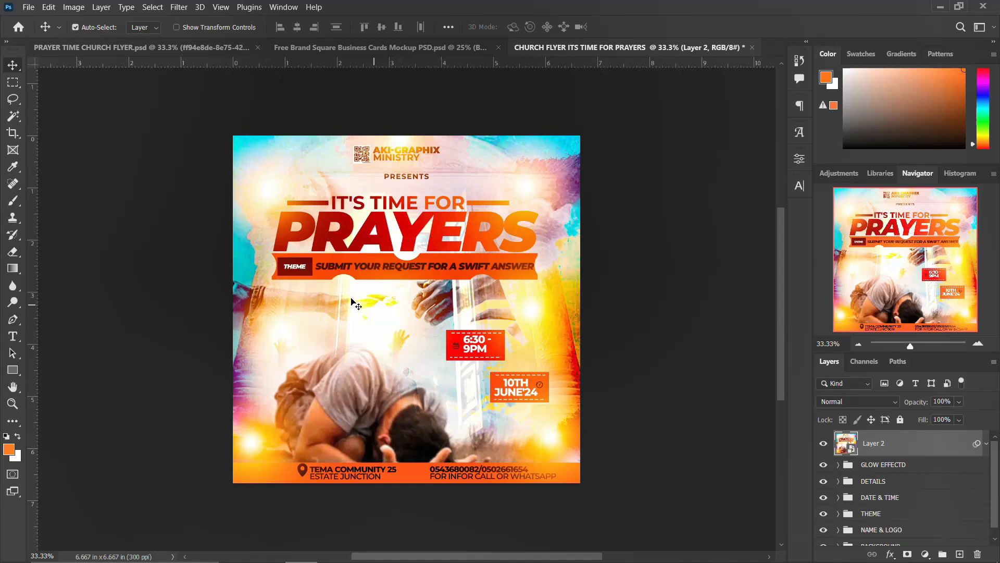
Step: Switch to PRAYER TIME CHURCH FLYER.psd and make the CHURCH NAME & LOGO group and Layer 1 visible
{"action": "left_click", "coordinate": [131, 48]}
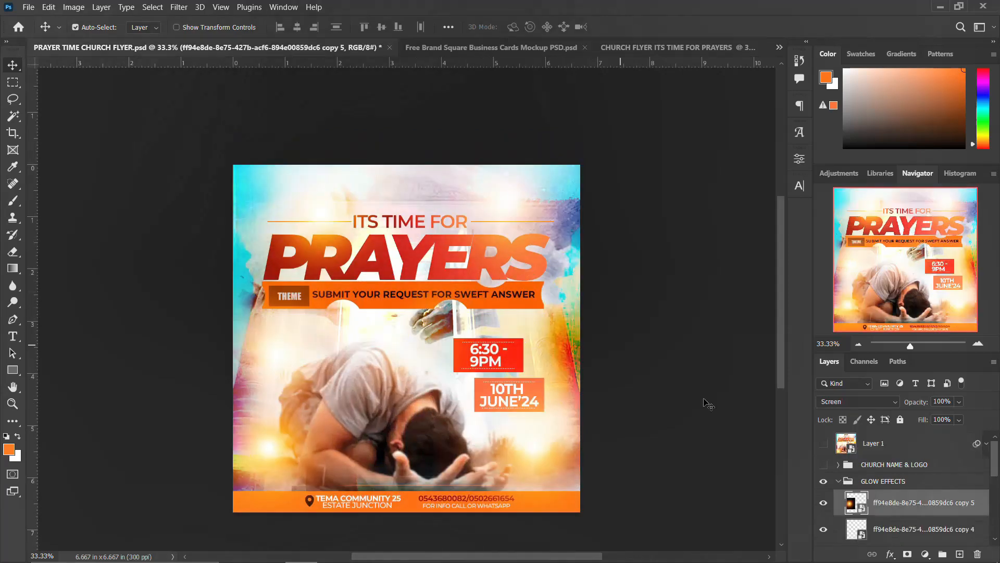
{"action": "left_click", "coordinate": [823, 464]}
{"action": "left_click", "coordinate": [823, 443]}
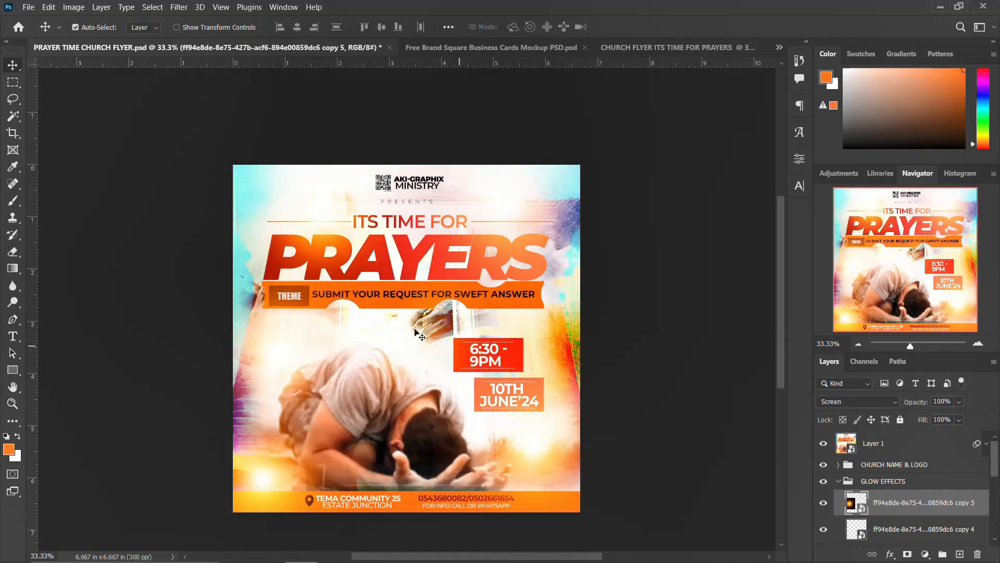
{"action": "left_click", "coordinate": [537, 49]}
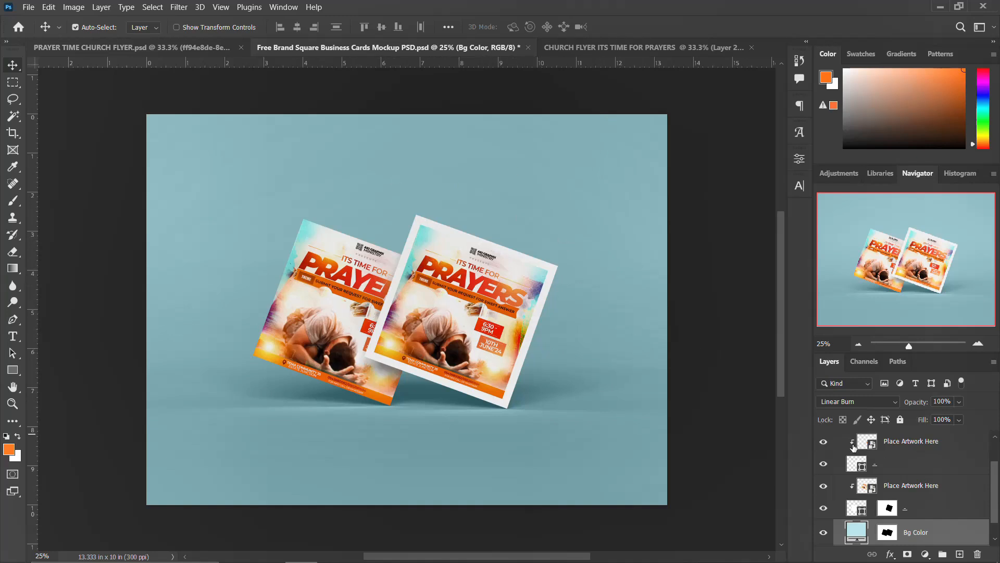
{"action": "scroll", "coordinate": [891, 466], "scroll_direction": "up", "scroll_amount": 2}
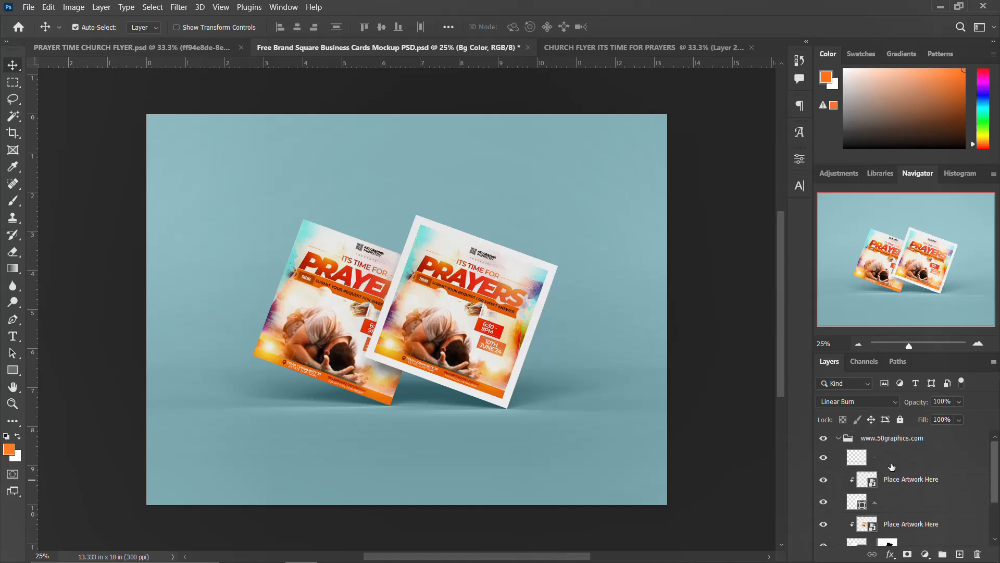
{"action": "left_click", "coordinate": [854, 438]}
{"action": "left_click", "coordinate": [839, 438]}
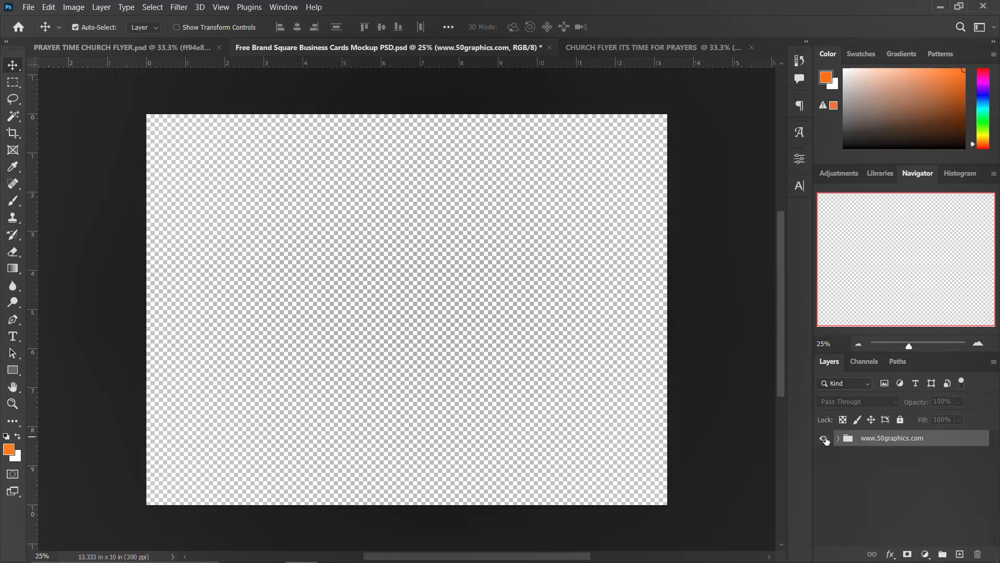
{"action": "left_click", "coordinate": [824, 438]}
{"action": "left_click", "coordinate": [824, 439]}
{"action": "left_click", "coordinate": [824, 440]}
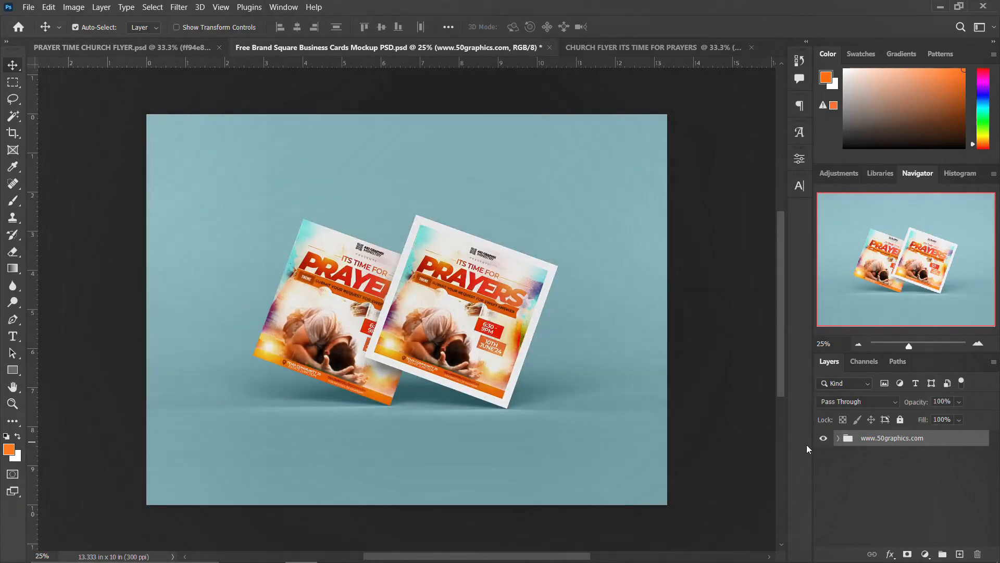
{"action": "left_click", "coordinate": [840, 439]}
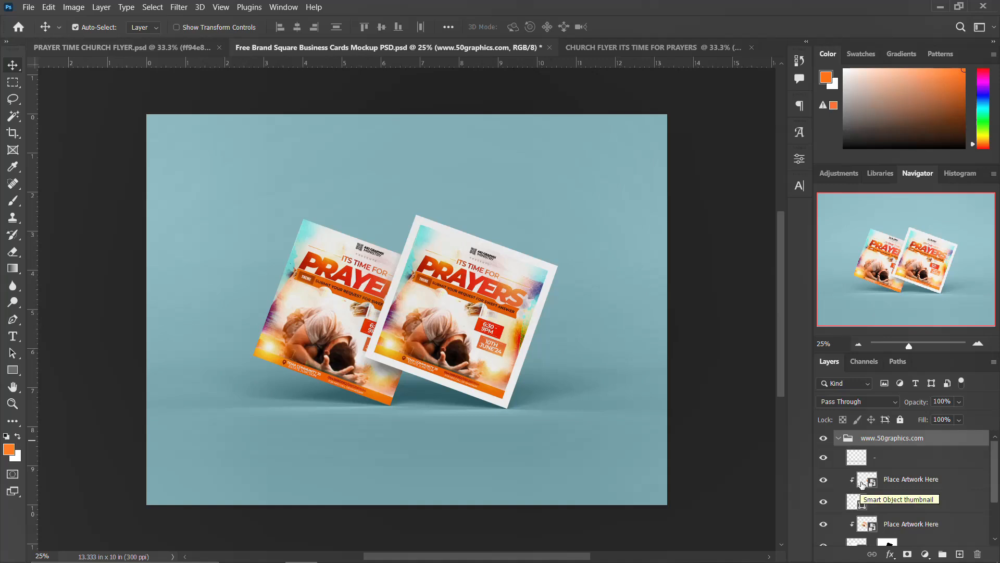
Step: Open the contents of the upper Place Artwork Here smart object and hide its existing PRAYER TIME CHURCH FLYER layer
{"action": "left_click", "coordinate": [862, 483]}
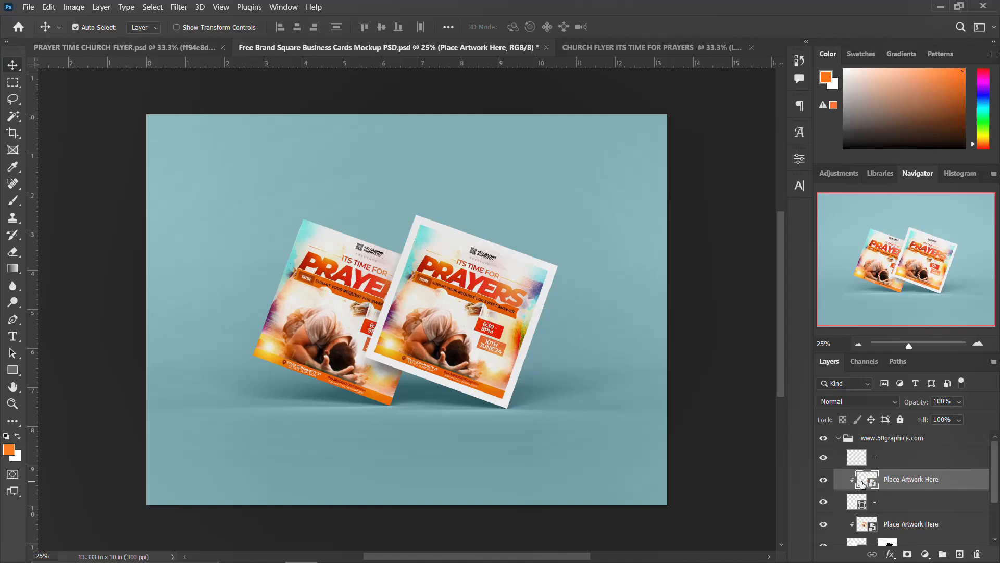
{"action": "double_click", "coordinate": [862, 483]}
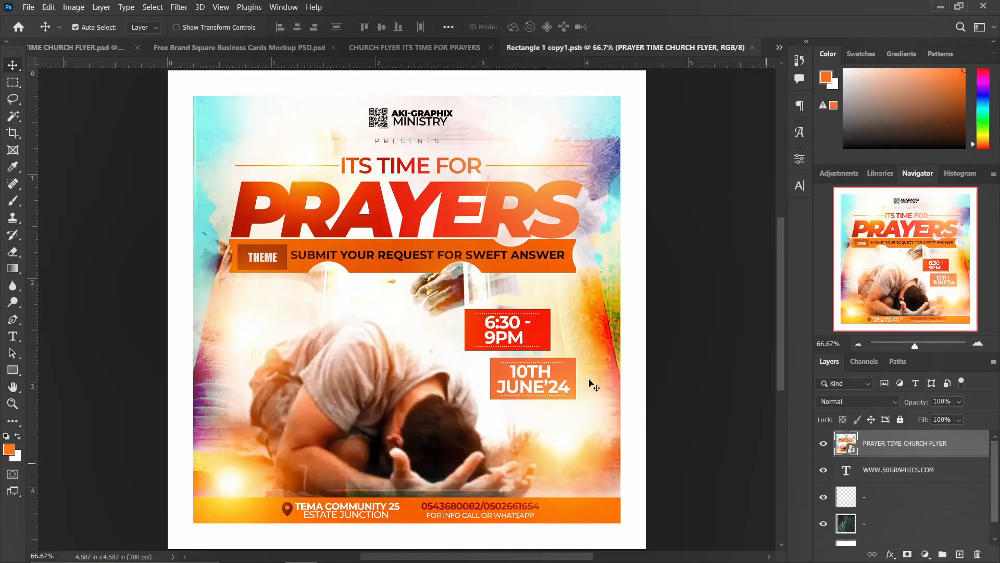
{"action": "left_click", "coordinate": [823, 443]}
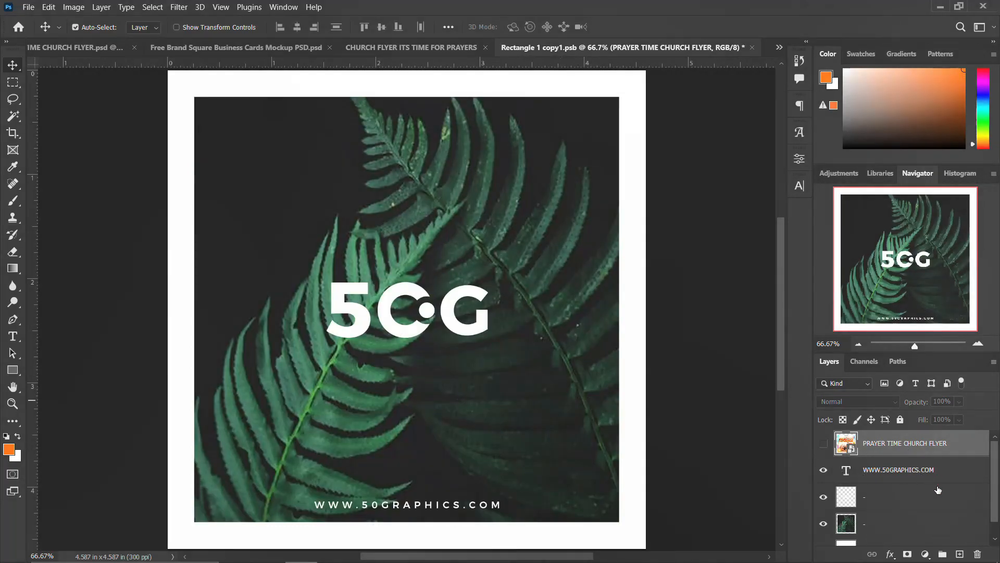
{"action": "left_click_drag", "start_coordinate": [996, 483], "coordinate": [988, 444]}
Step: Place the PRAYER TIME CHURCH FLYER image from the Desktop as embedded artwork, scaled to 61.38% inside the card's white border
{"action": "left_click", "coordinate": [30, 7]}
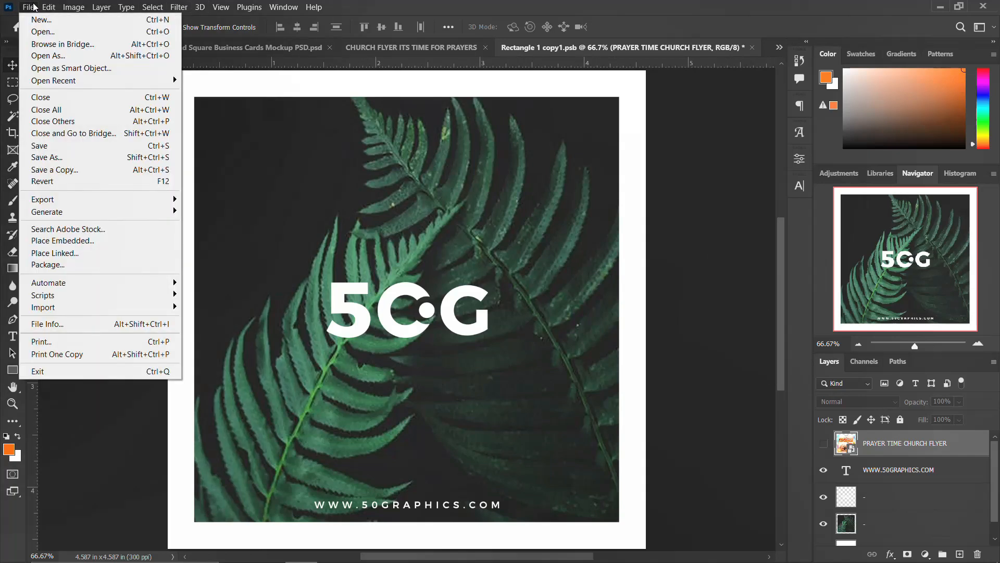
{"action": "mouse_move", "coordinate": [47, 6]}
{"action": "left_click", "coordinate": [89, 243]}
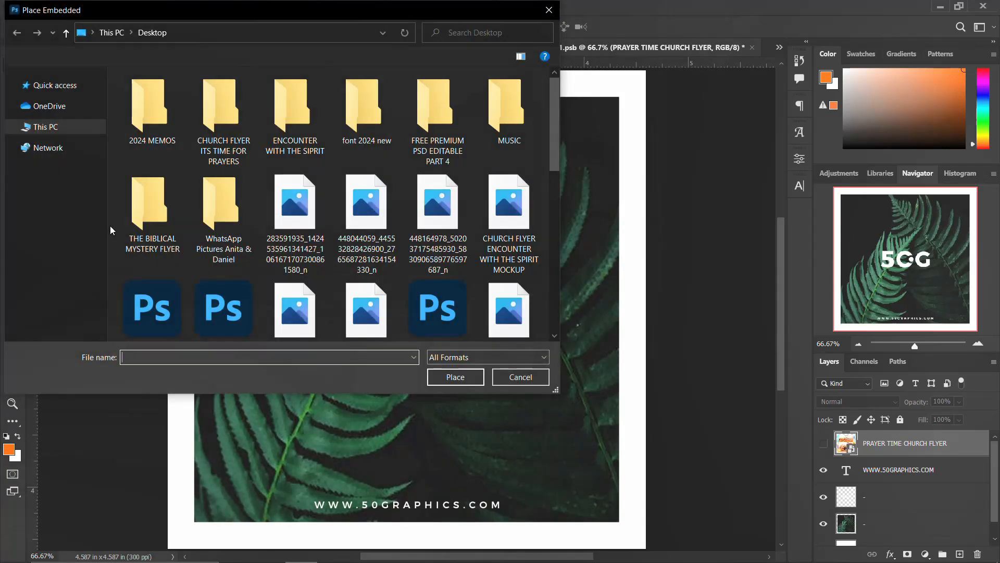
{"action": "scroll", "coordinate": [403, 188], "scroll_direction": "down", "scroll_amount": 5}
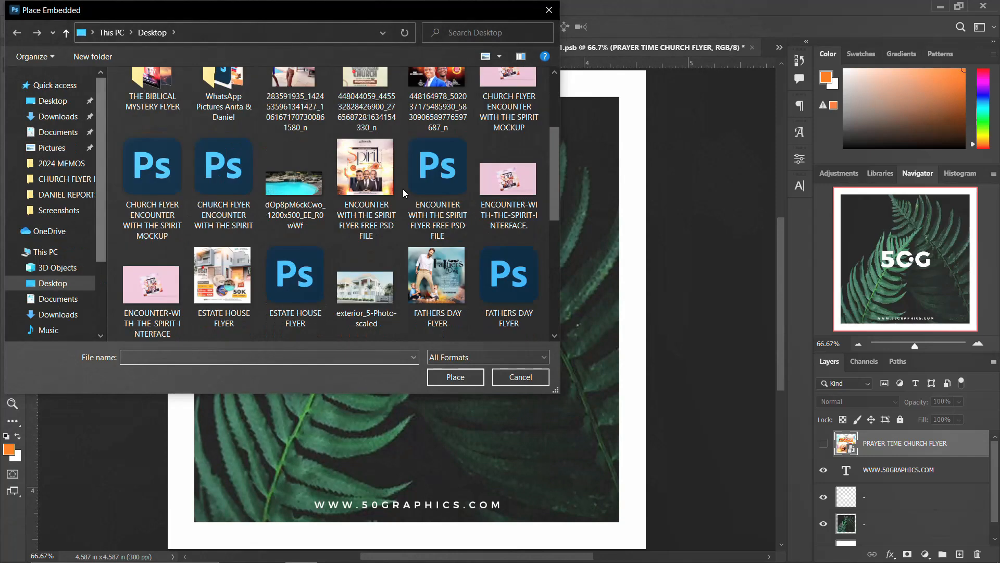
{"action": "scroll", "coordinate": [402, 189], "scroll_direction": "down", "scroll_amount": 5}
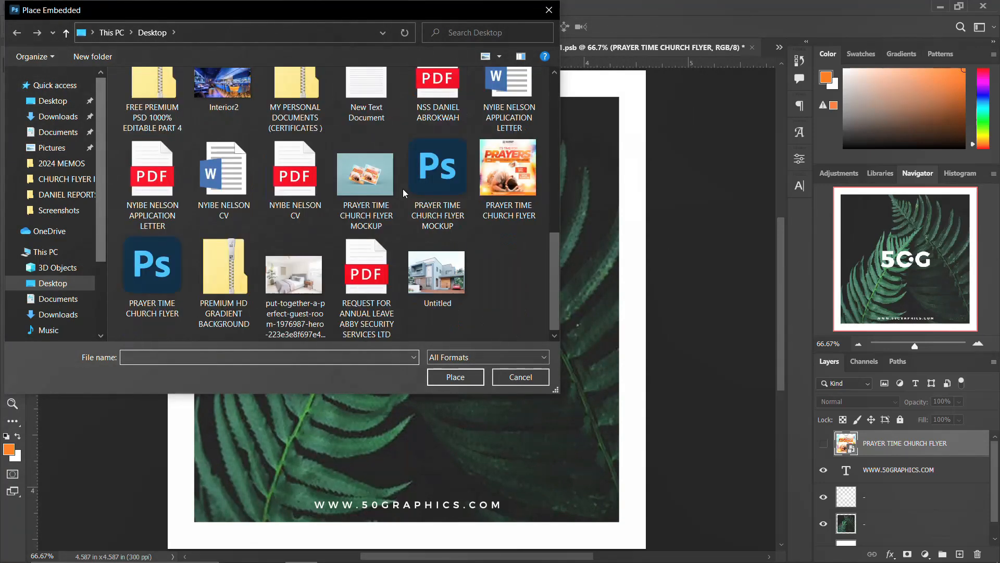
{"action": "left_click", "coordinate": [508, 188]}
{"action": "left_click", "coordinate": [463, 377]}
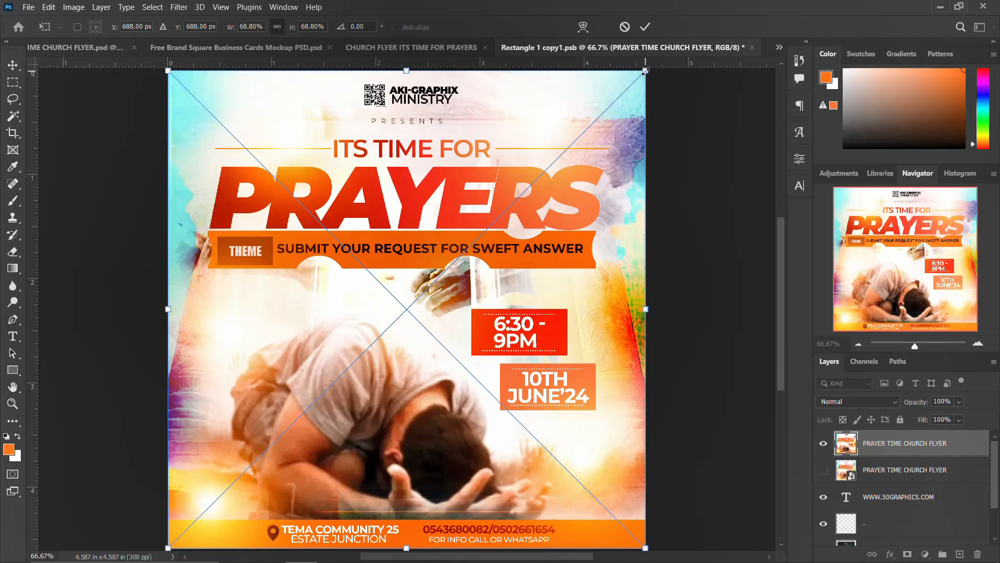
{"action": "left_click_drag", "start_coordinate": [646, 71], "coordinate": [636, 110]}
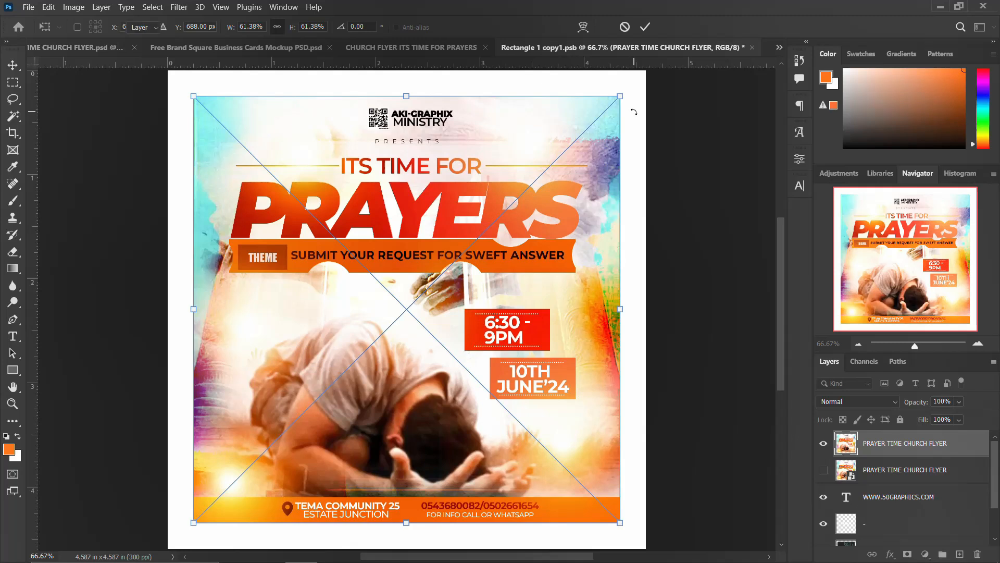
{"action": "key", "text": "Return"}
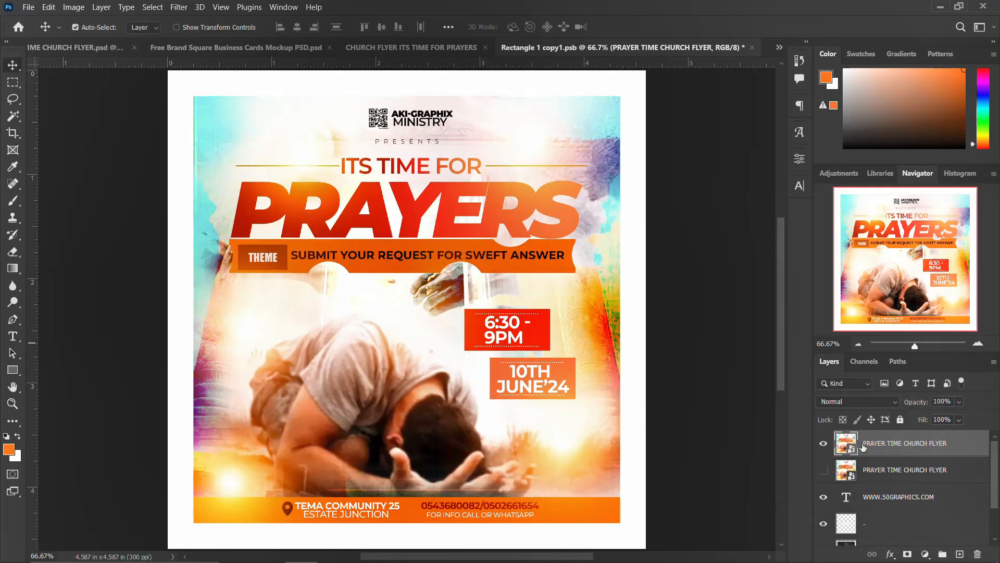
Step: Save the edited artwork document and close it to return to the card mockup
{"action": "left_click", "coordinate": [752, 48]}
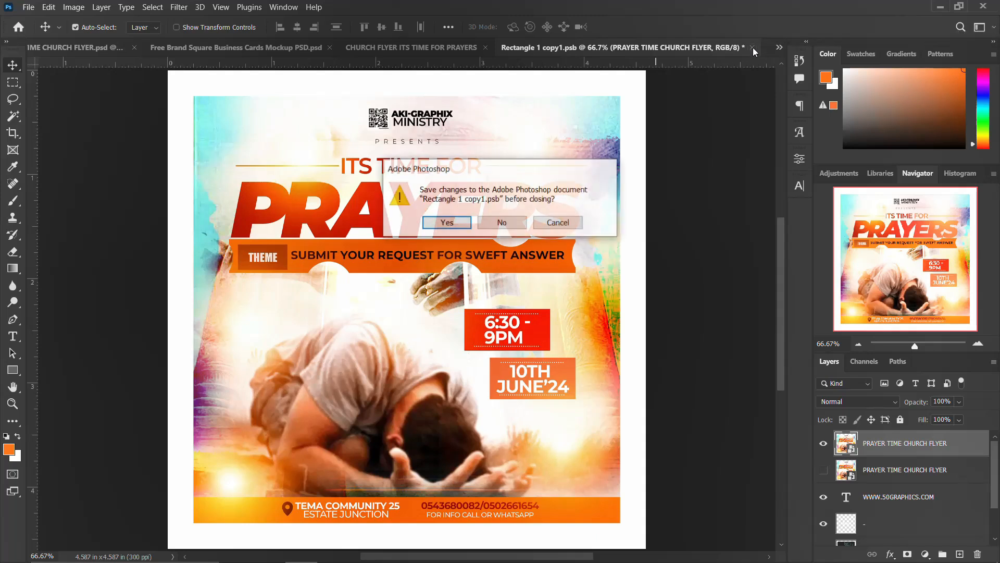
{"action": "left_click", "coordinate": [447, 223]}
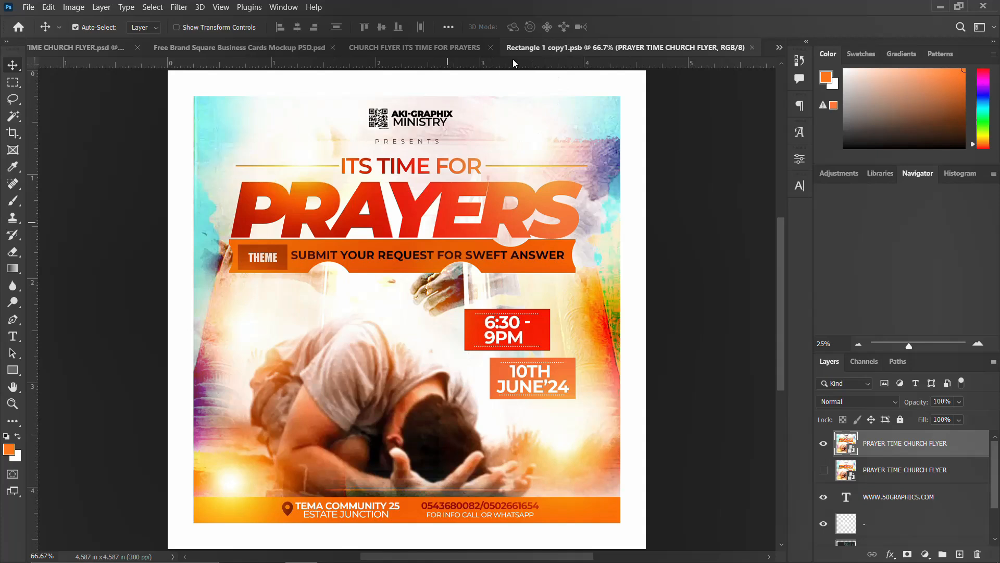
{"action": "key", "text": "ctrl+w"}
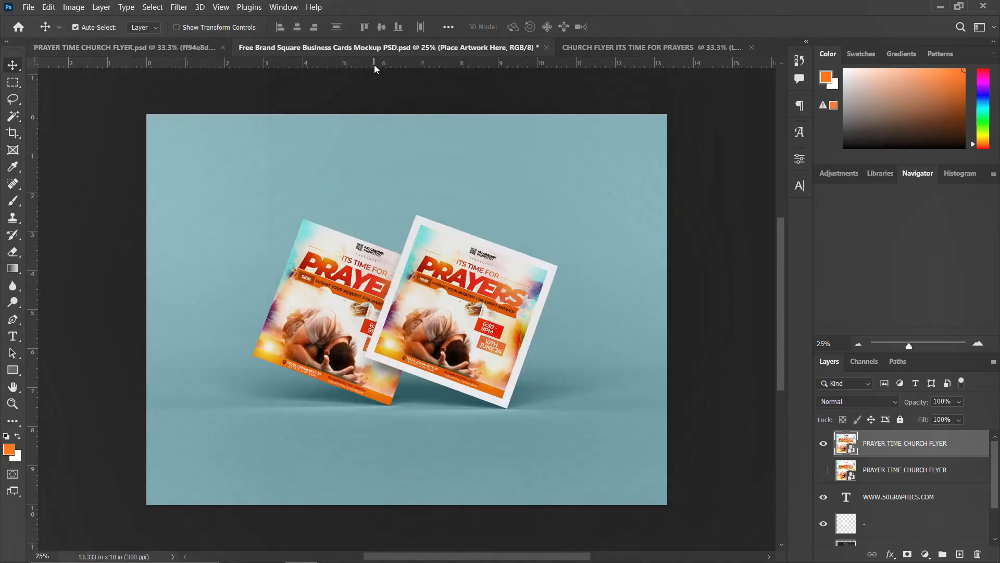
Step: Review the mockup's cards and artwork layers against the PRAYER TIME CHURCH FLYER document
{"action": "left_click", "coordinate": [473, 305]}
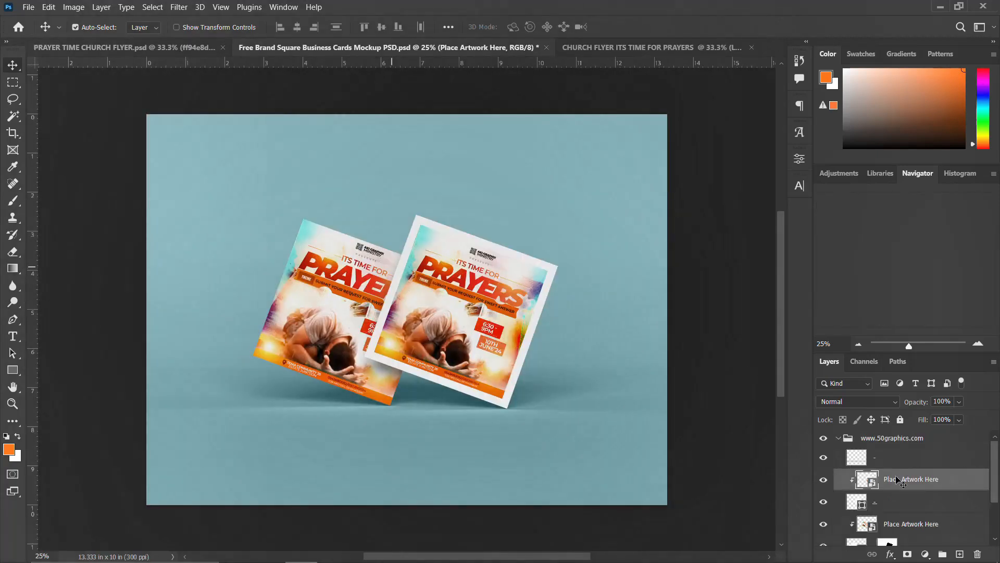
{"action": "scroll", "coordinate": [890, 523], "scroll_direction": "down", "scroll_amount": 1}
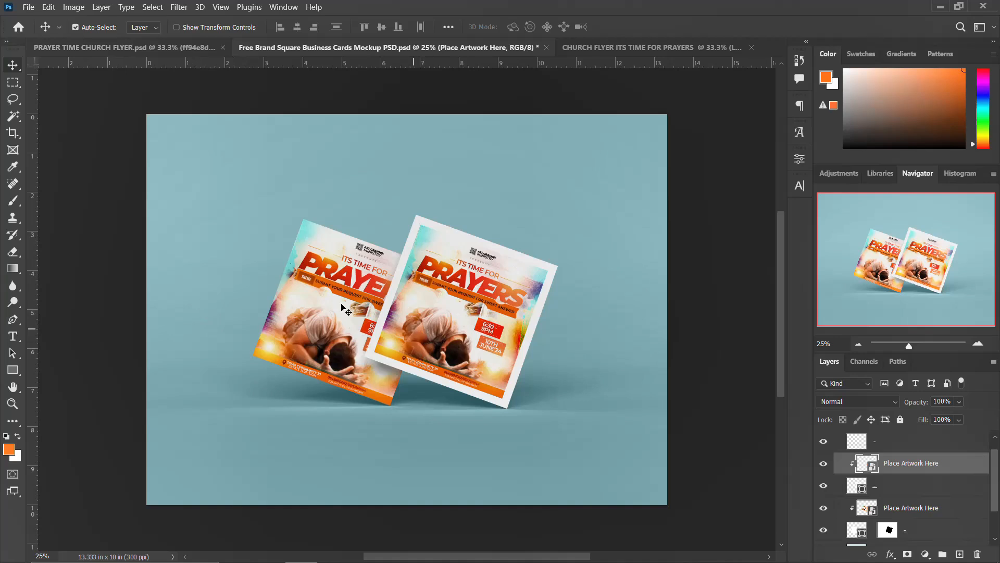
{"action": "left_click", "coordinate": [93, 46]}
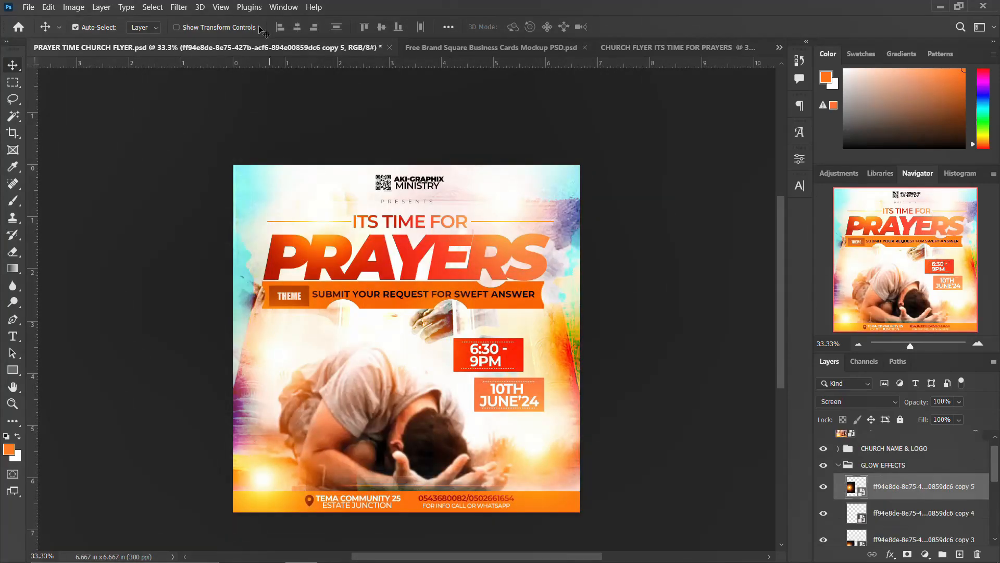
{"action": "left_click", "coordinate": [522, 47]}
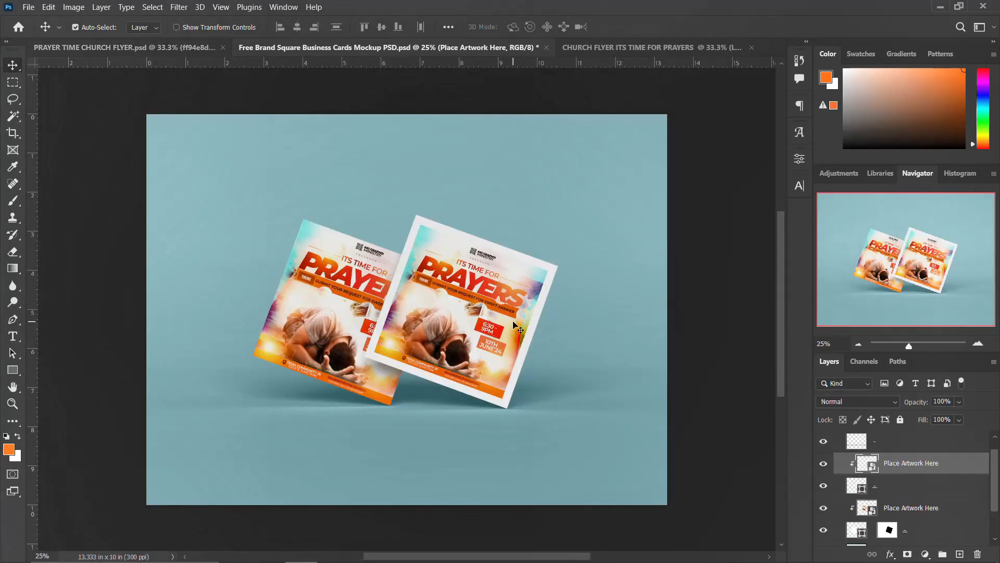